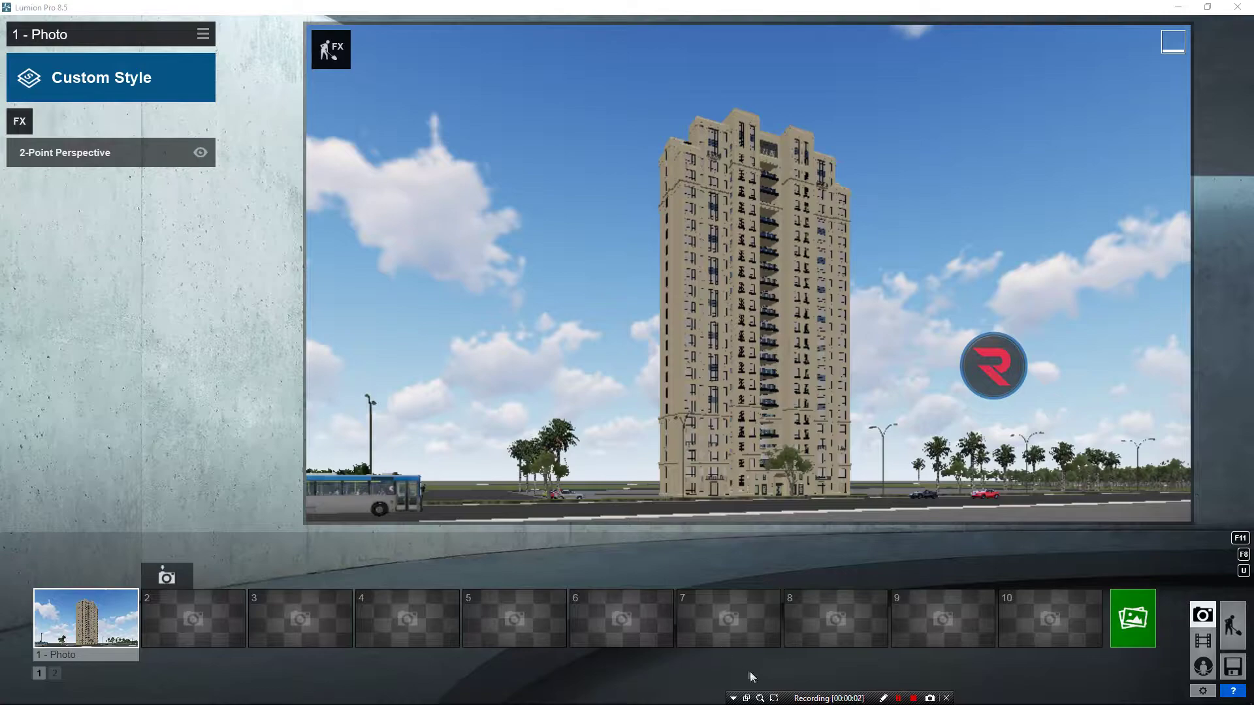
Step: Add a Sun effect to the first photo and tune its height, heading and brightness
{"action": "left_click", "coordinate": [93, 614]}
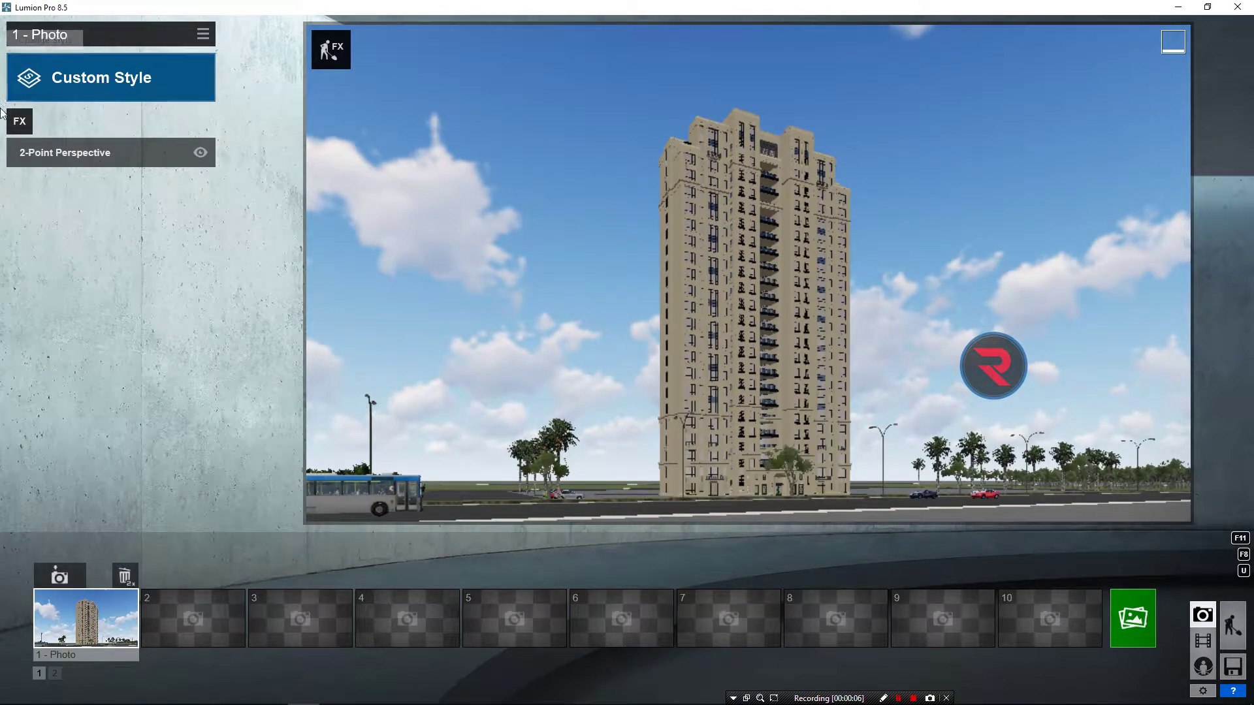
{"action": "left_click", "coordinate": [17, 121]}
{"action": "left_click", "coordinate": [429, 219]}
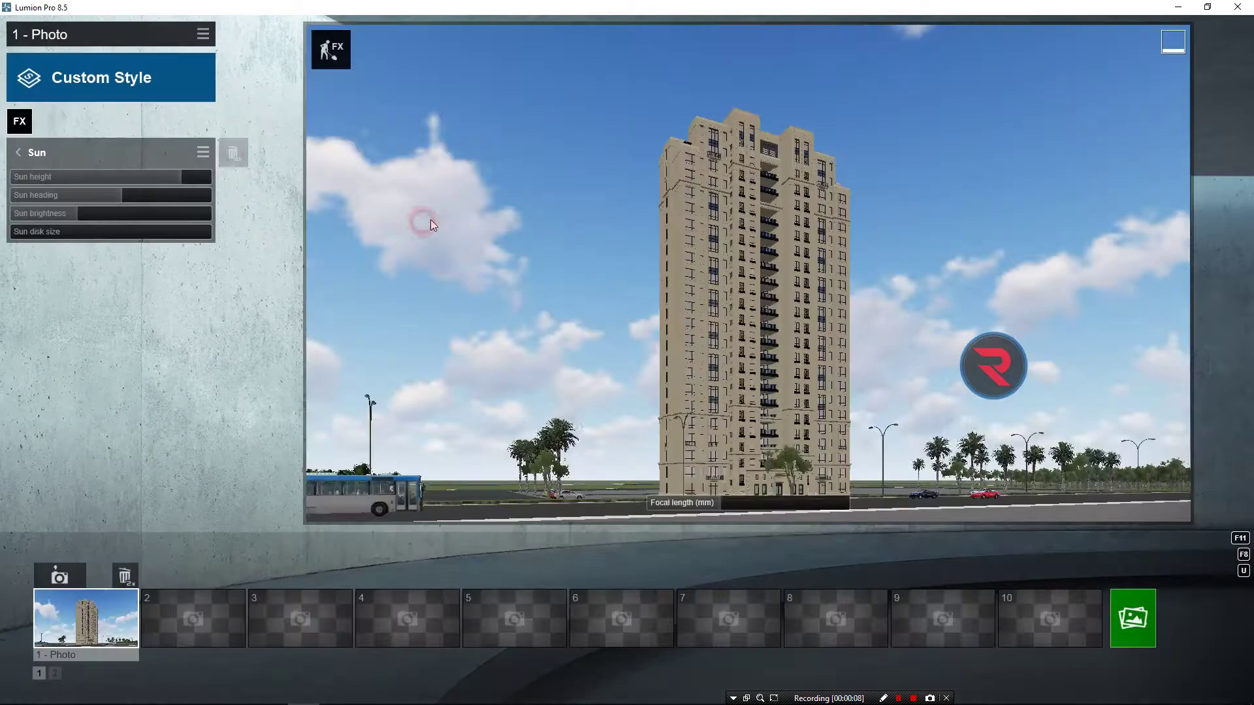
{"action": "left_click_drag", "start_coordinate": [161, 181], "coordinate": [113, 184]}
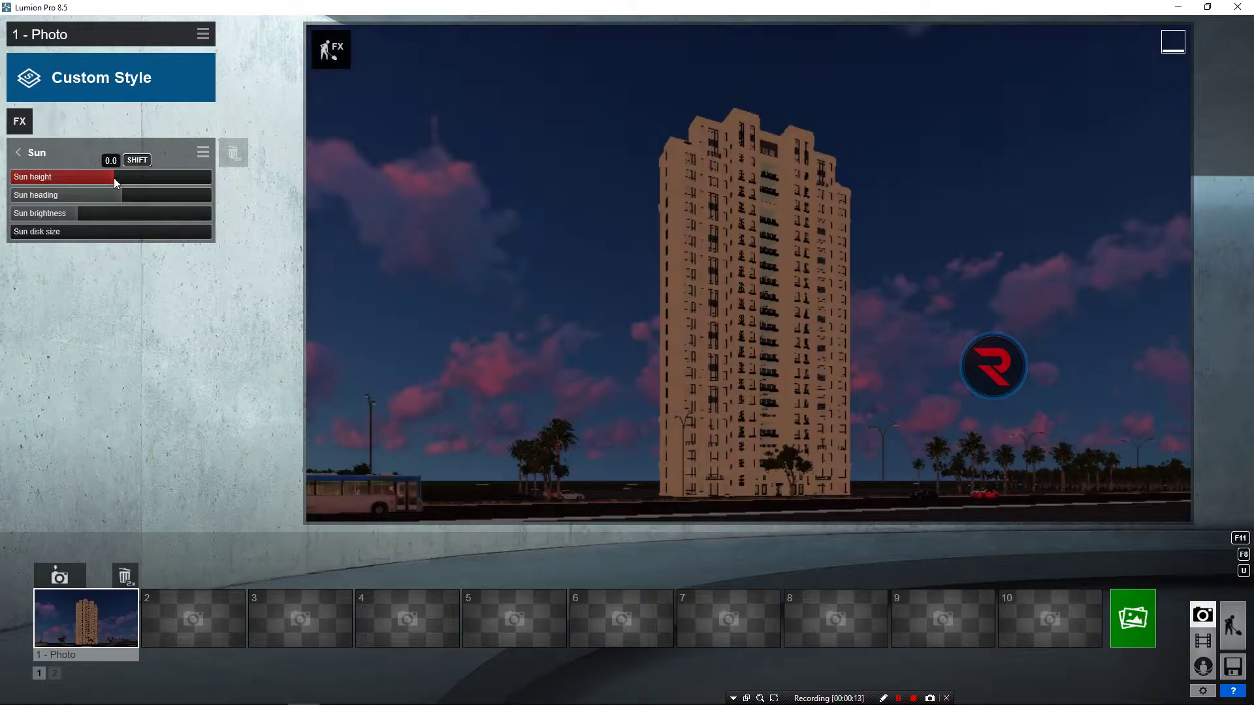
{"action": "mouse_move", "coordinate": [114, 184]}
{"action": "left_mouse_down"}
{"action": "mouse_move", "coordinate": [220, 174]}
{"action": "mouse_move", "coordinate": [85, 213]}
{"action": "left_mouse_up"}
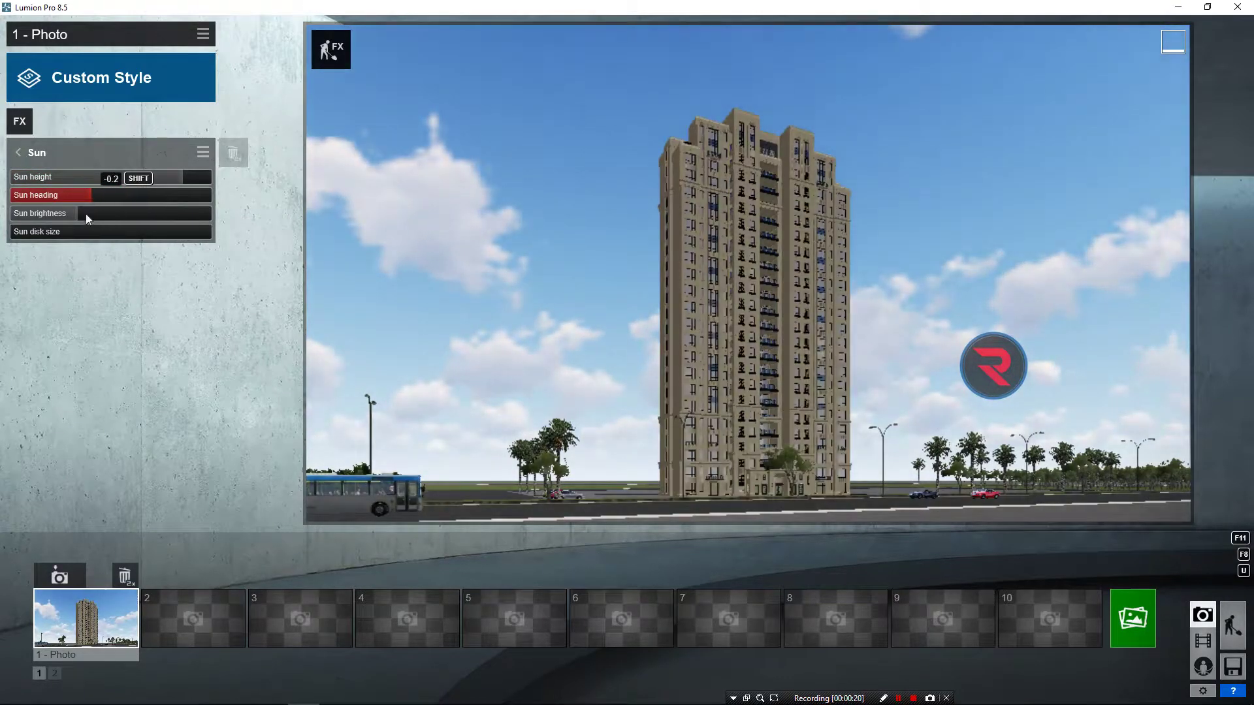
{"action": "mouse_move", "coordinate": [88, 214]}
{"action": "left_mouse_down"}
{"action": "mouse_move", "coordinate": [110, 214]}
{"action": "mouse_move", "coordinate": [99, 217]}
{"action": "left_mouse_up"}
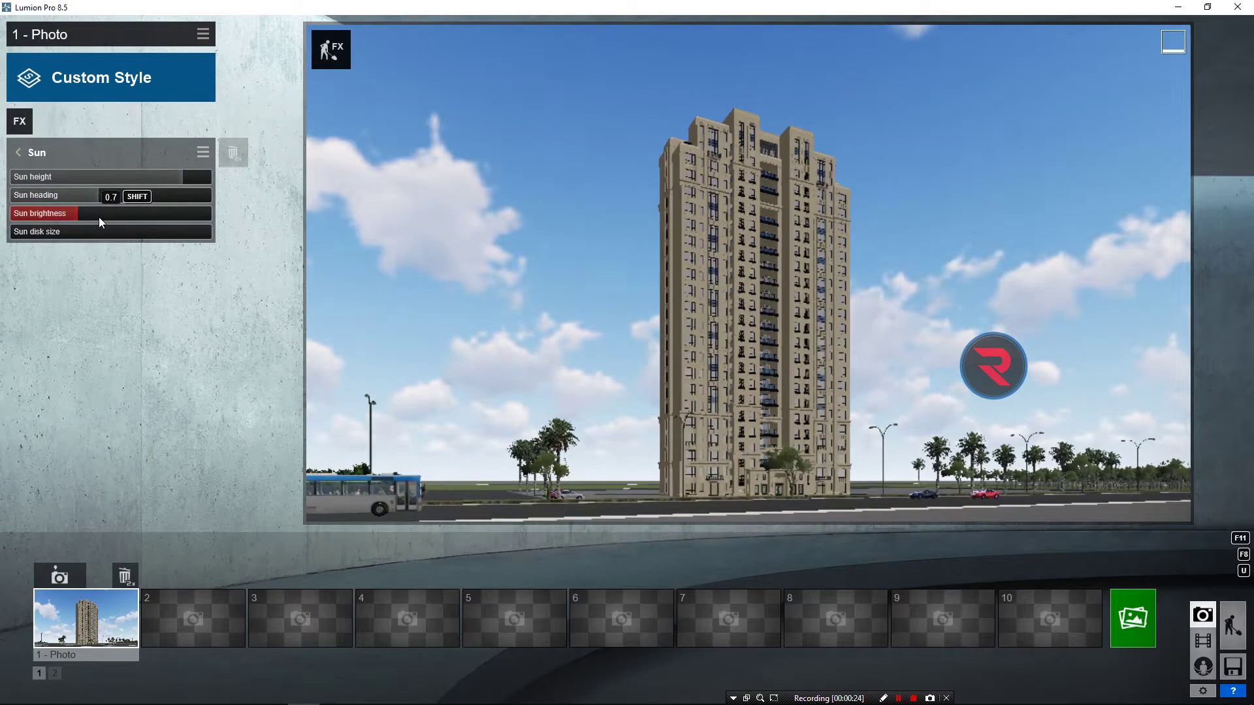
{"action": "left_click", "coordinate": [20, 121]}
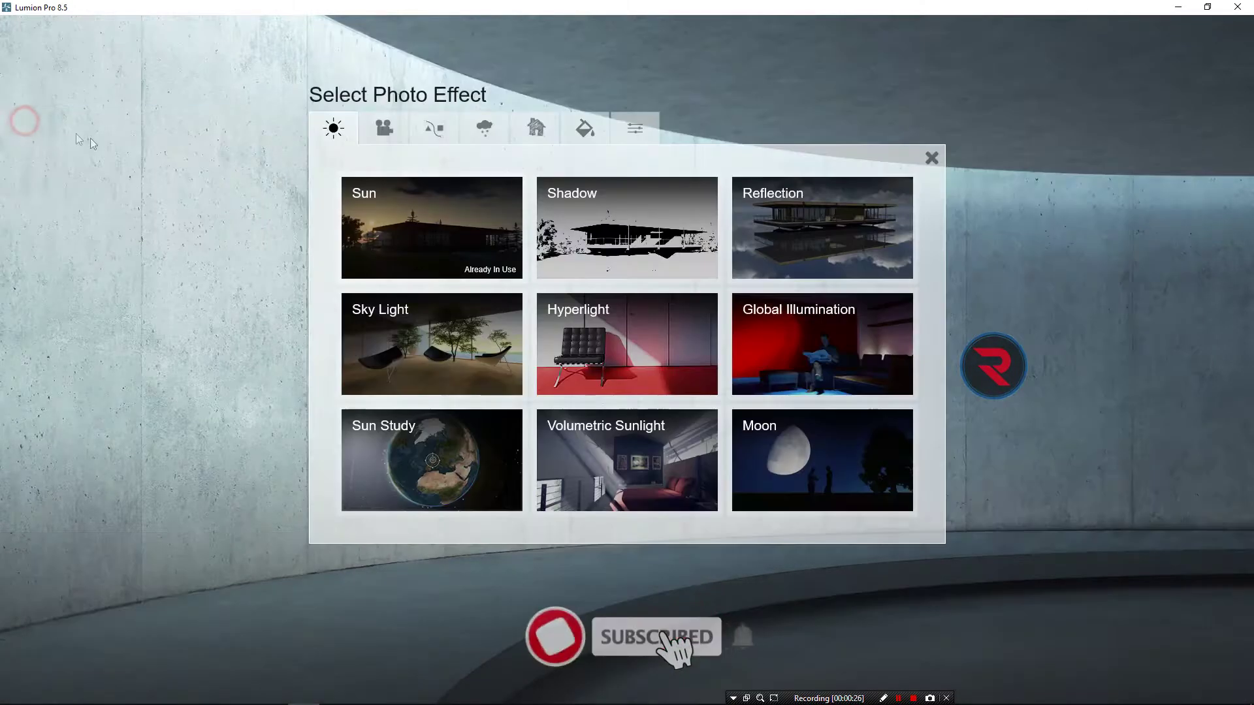
Step: Add a Shadow effect with soft and fine-detail shadows, a longer range and lower brightness
{"action": "left_click", "coordinate": [623, 225]}
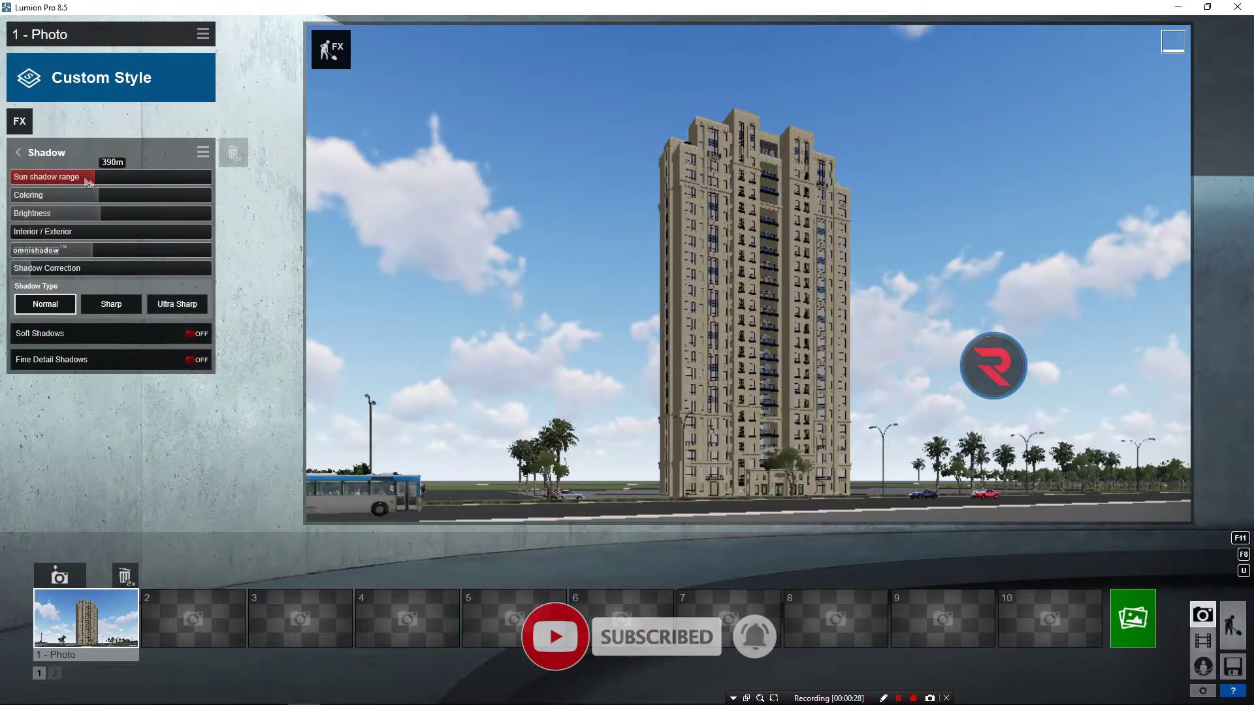
{"action": "left_click", "coordinate": [193, 335]}
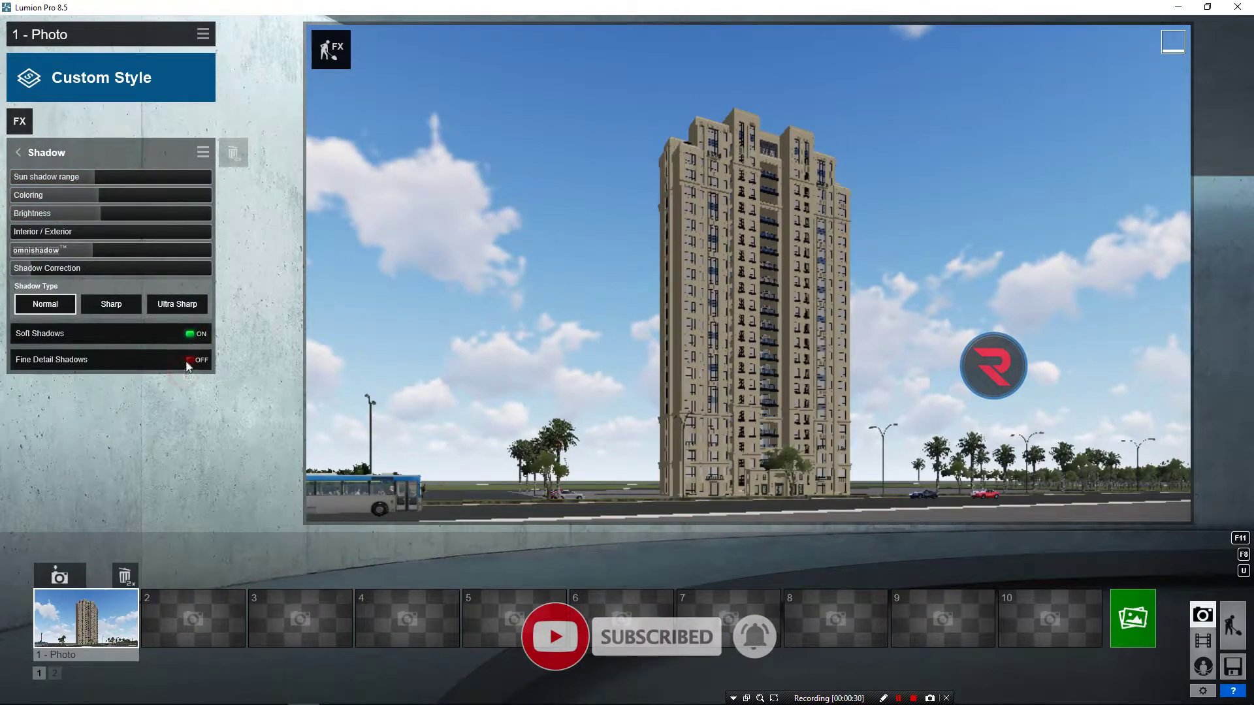
{"action": "left_click", "coordinate": [188, 360]}
{"action": "mouse_move", "coordinate": [91, 175]}
{"action": "left_mouse_down"}
{"action": "mouse_move", "coordinate": [135, 181]}
{"action": "mouse_move", "coordinate": [64, 196]}
{"action": "left_mouse_up"}
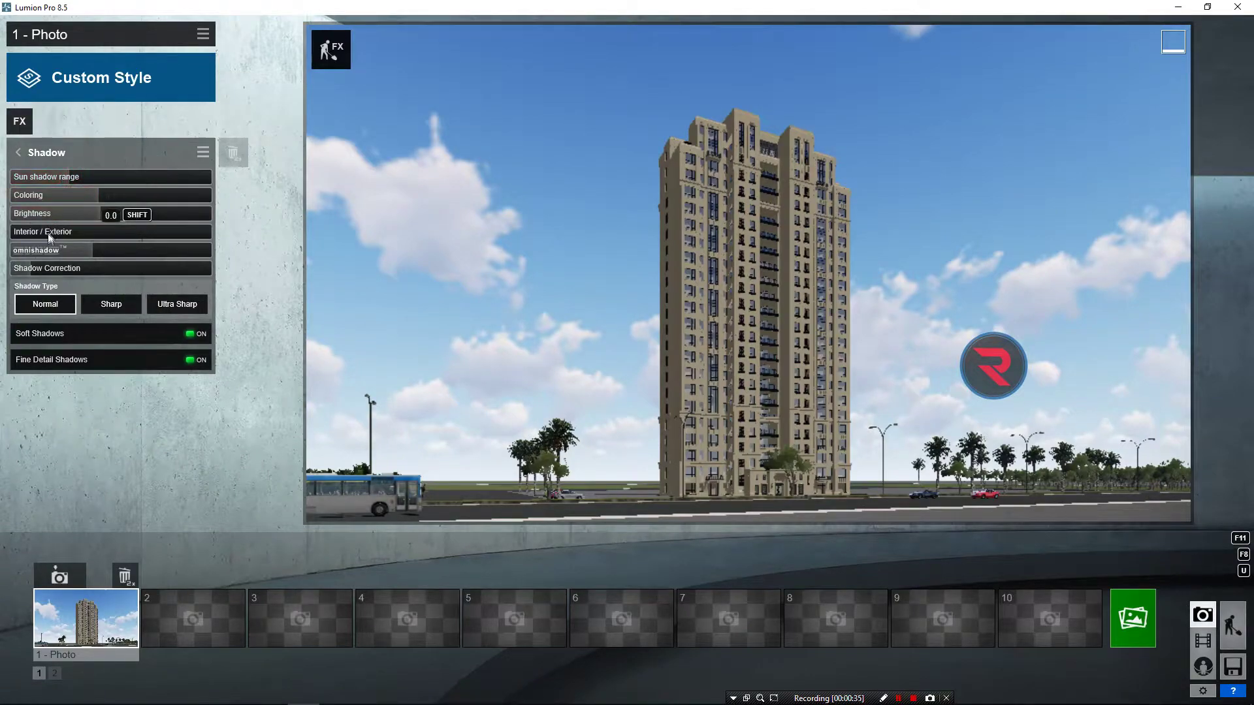
{"action": "mouse_move", "coordinate": [102, 213]}
{"action": "left_mouse_down"}
{"action": "mouse_move", "coordinate": [55, 225]}
{"action": "mouse_move", "coordinate": [92, 227]}
{"action": "mouse_move", "coordinate": [163, 200]}
{"action": "left_mouse_up"}
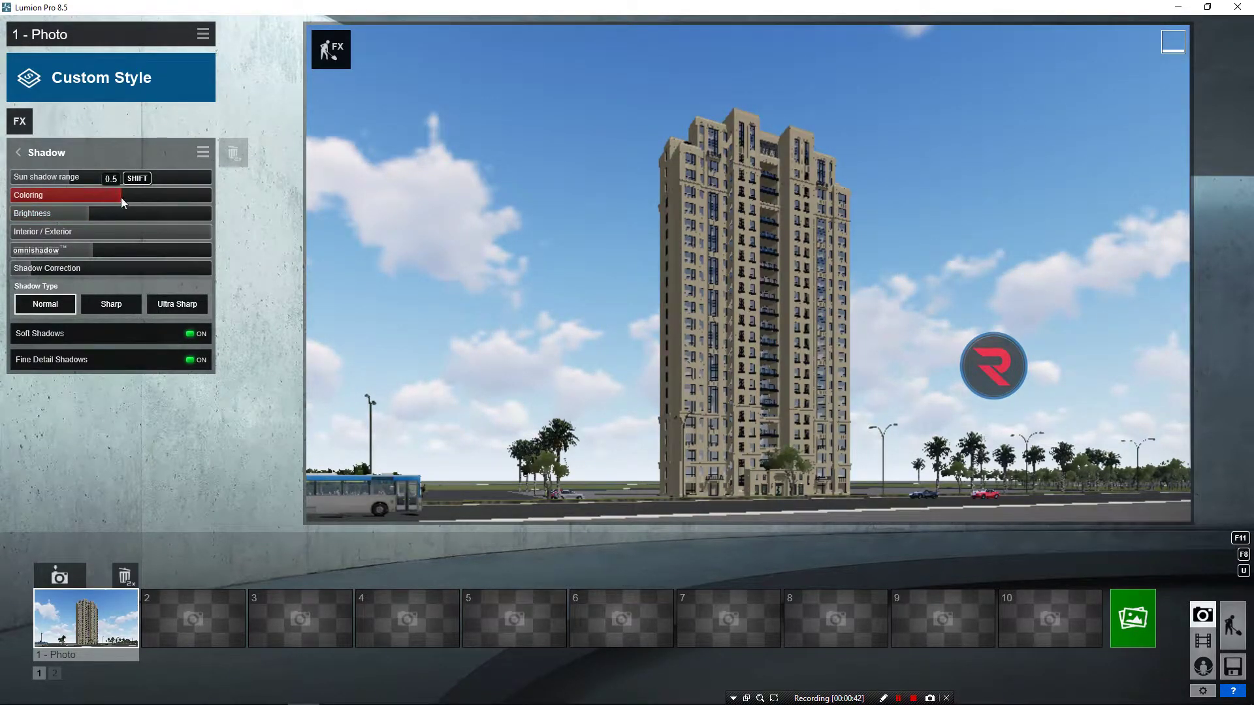
{"action": "left_click", "coordinate": [26, 121]}
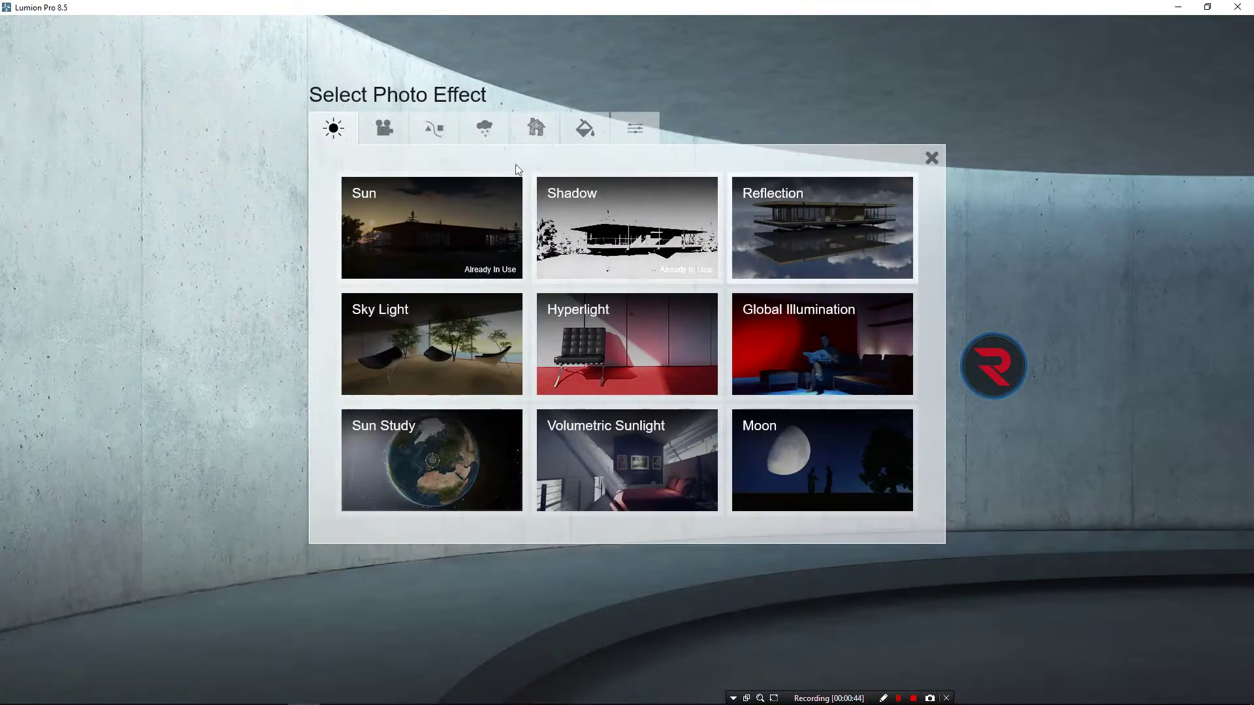
Step: Add Sky and Clouds, shift the cloud position and remove the clouds for a clear sky
{"action": "left_click", "coordinate": [384, 127]}
{"action": "left_click", "coordinate": [485, 127]}
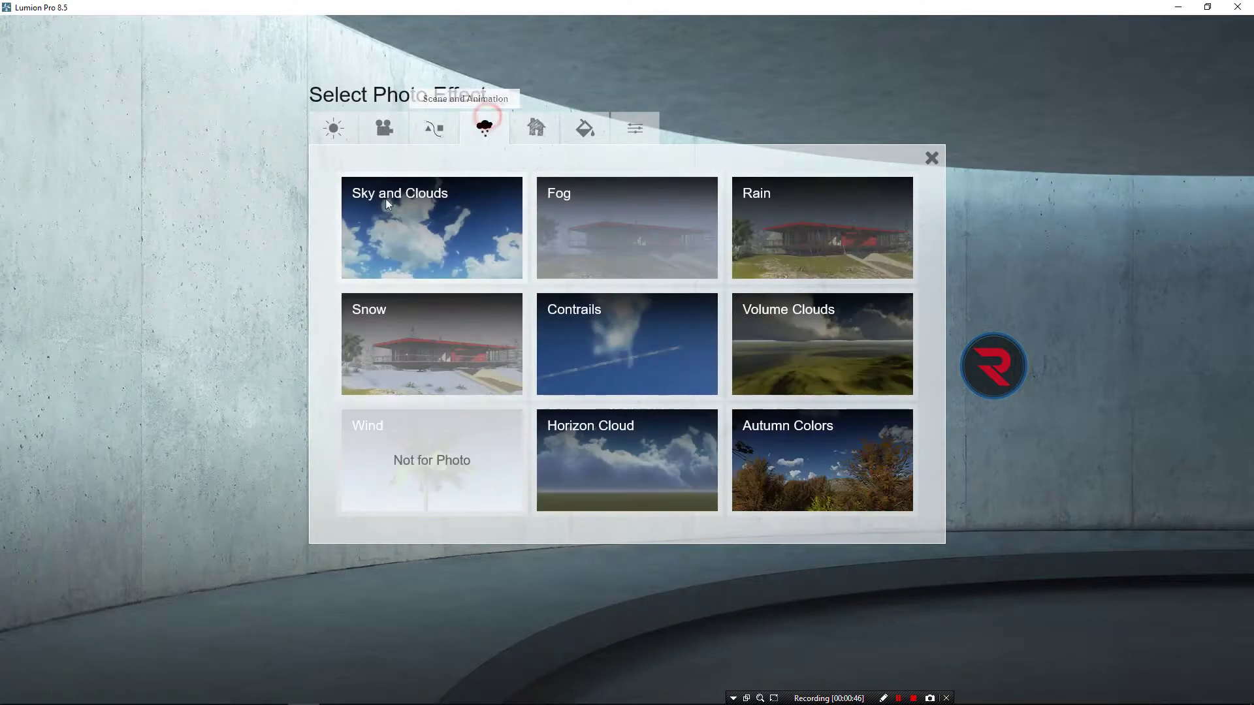
{"action": "left_click", "coordinate": [386, 197]}
{"action": "mouse_move", "coordinate": [30, 177]}
{"action": "left_mouse_down"}
{"action": "mouse_move", "coordinate": [123, 187]}
{"action": "mouse_move", "coordinate": [94, 196]}
{"action": "left_mouse_up"}
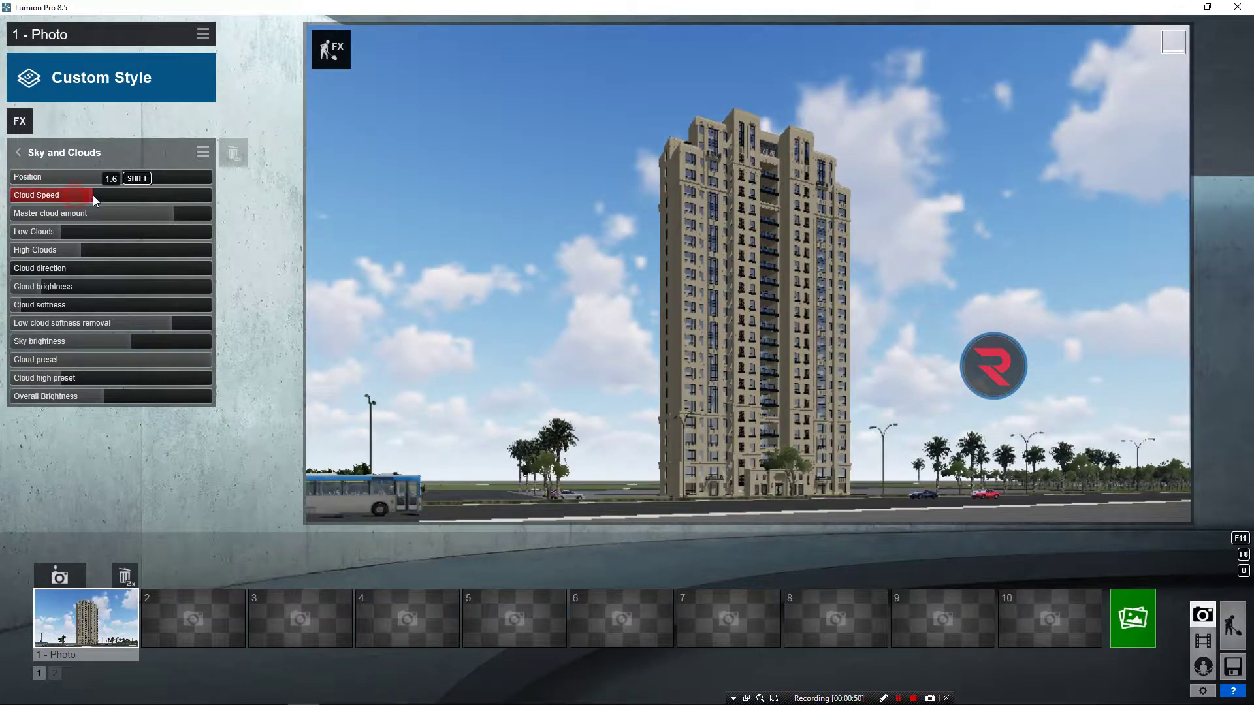
{"action": "mouse_move", "coordinate": [13, 214]}
{"action": "left_mouse_down"}
{"action": "mouse_move", "coordinate": [135, 210]}
{"action": "mouse_move", "coordinate": [29, 216]}
{"action": "mouse_move", "coordinate": [168, 225]}
{"action": "mouse_move", "coordinate": [36, 238]}
{"action": "mouse_move", "coordinate": [105, 250]}
{"action": "left_mouse_up"}
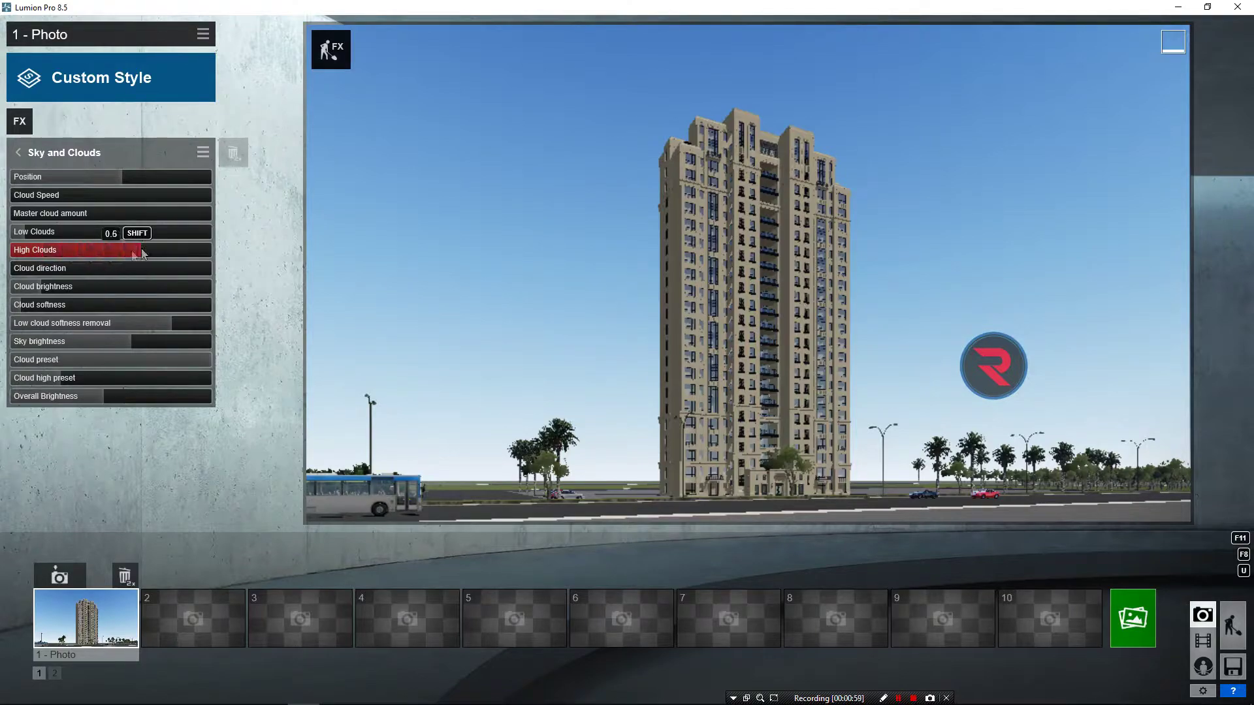
{"action": "left_click_drag", "start_coordinate": [54, 377], "coordinate": [26, 385]}
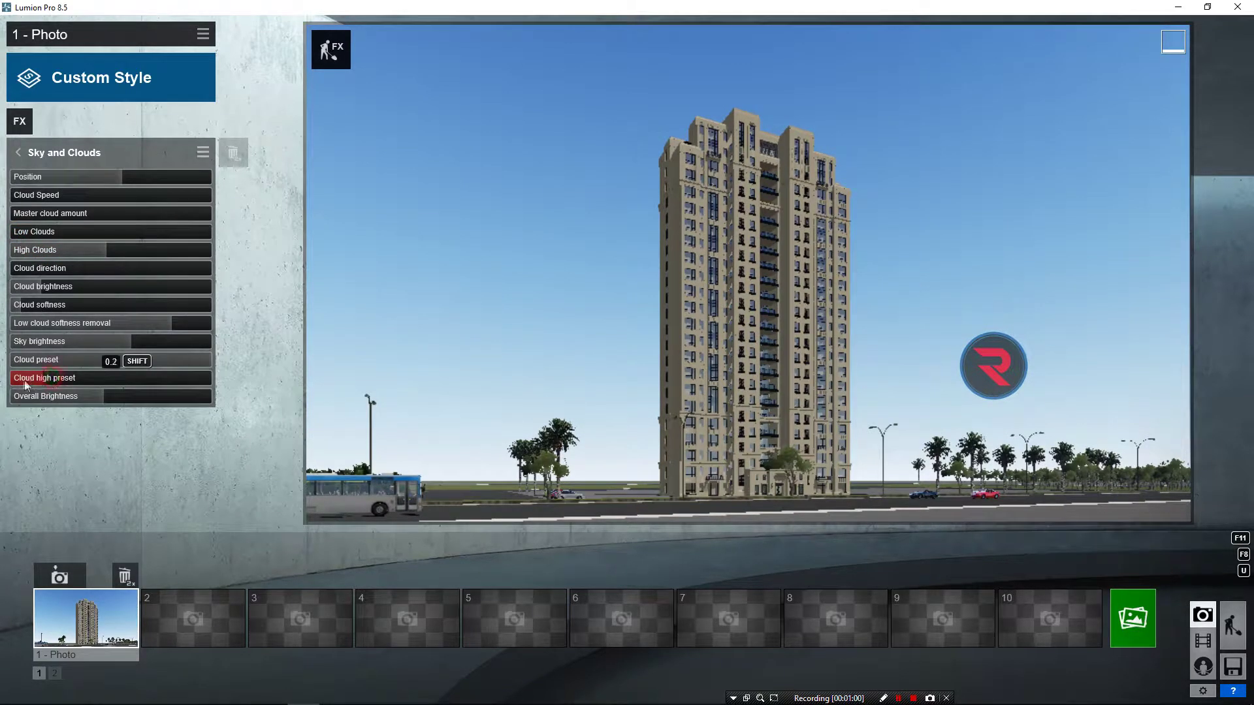
{"action": "left_click", "coordinate": [19, 121]}
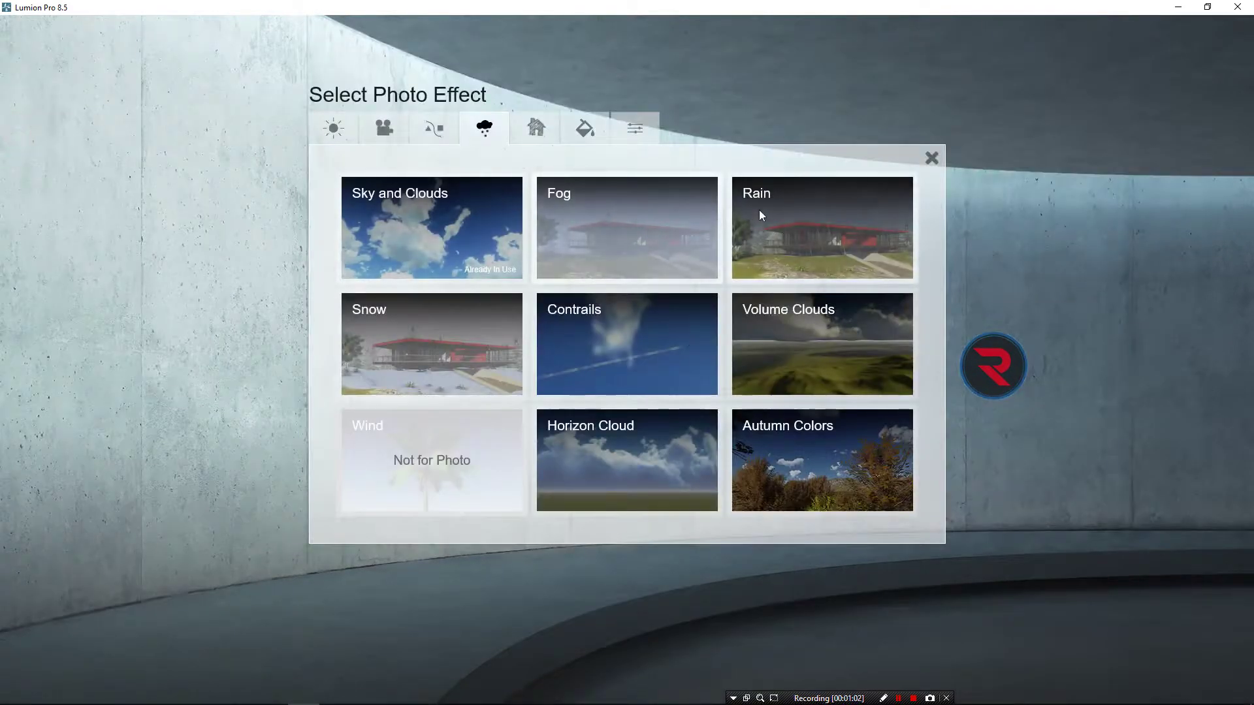
Step: Add a Fog effect and adjust its density
{"action": "left_click", "coordinate": [621, 211]}
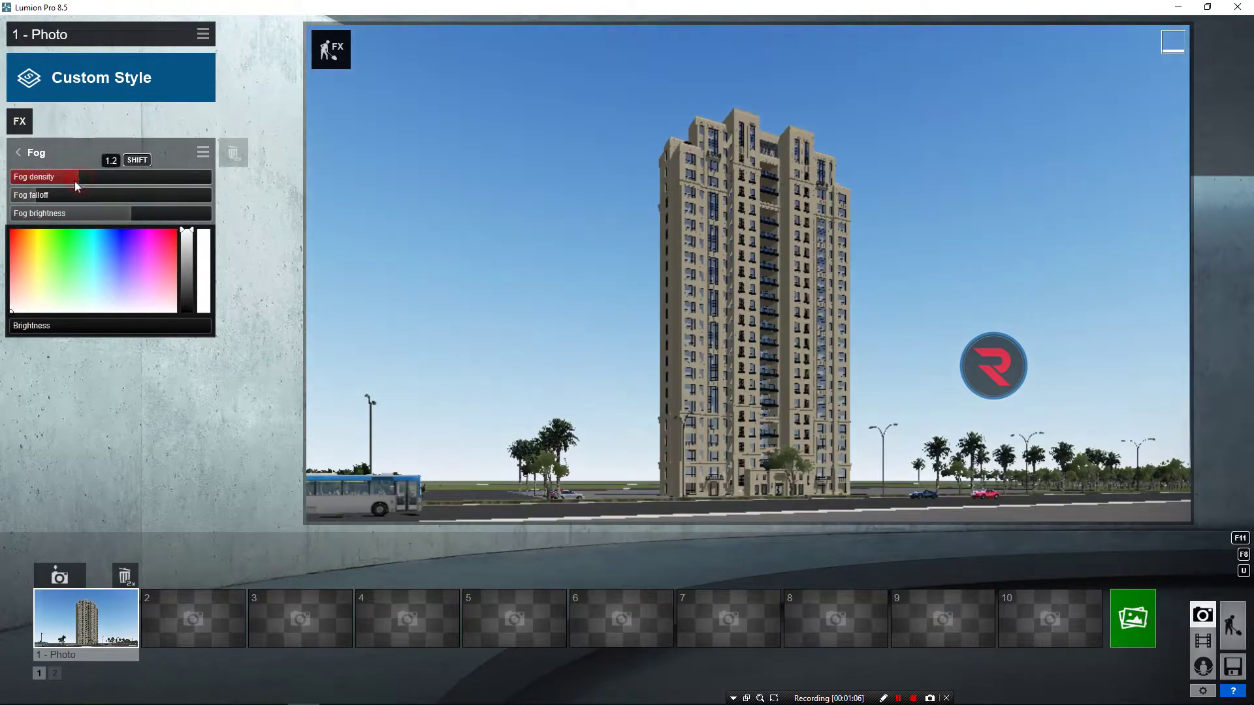
{"action": "left_click_drag", "start_coordinate": [56, 187], "coordinate": [104, 190]}
{"action": "mouse_move", "coordinate": [78, 194]}
{"action": "left_mouse_down"}
{"action": "mouse_move", "coordinate": [109, 199]}
{"action": "mouse_move", "coordinate": [95, 198]}
{"action": "left_mouse_up"}
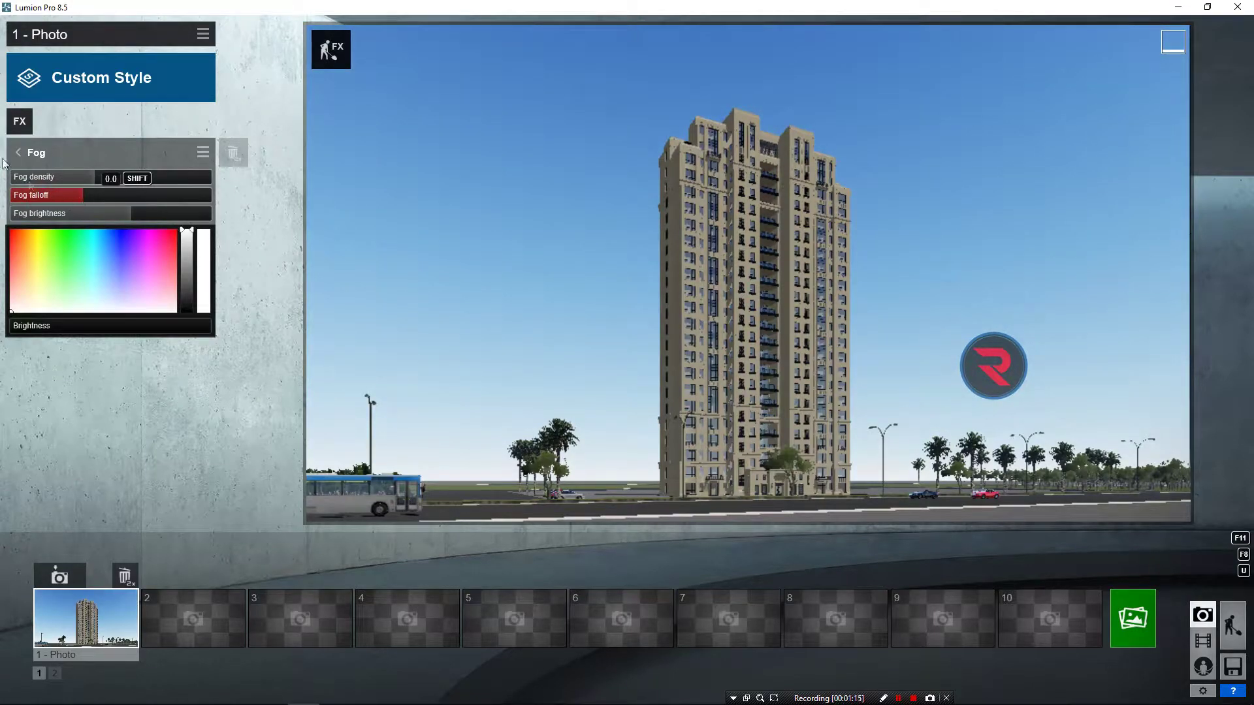
{"action": "left_click", "coordinate": [20, 121]}
{"action": "left_click", "coordinate": [419, 132]}
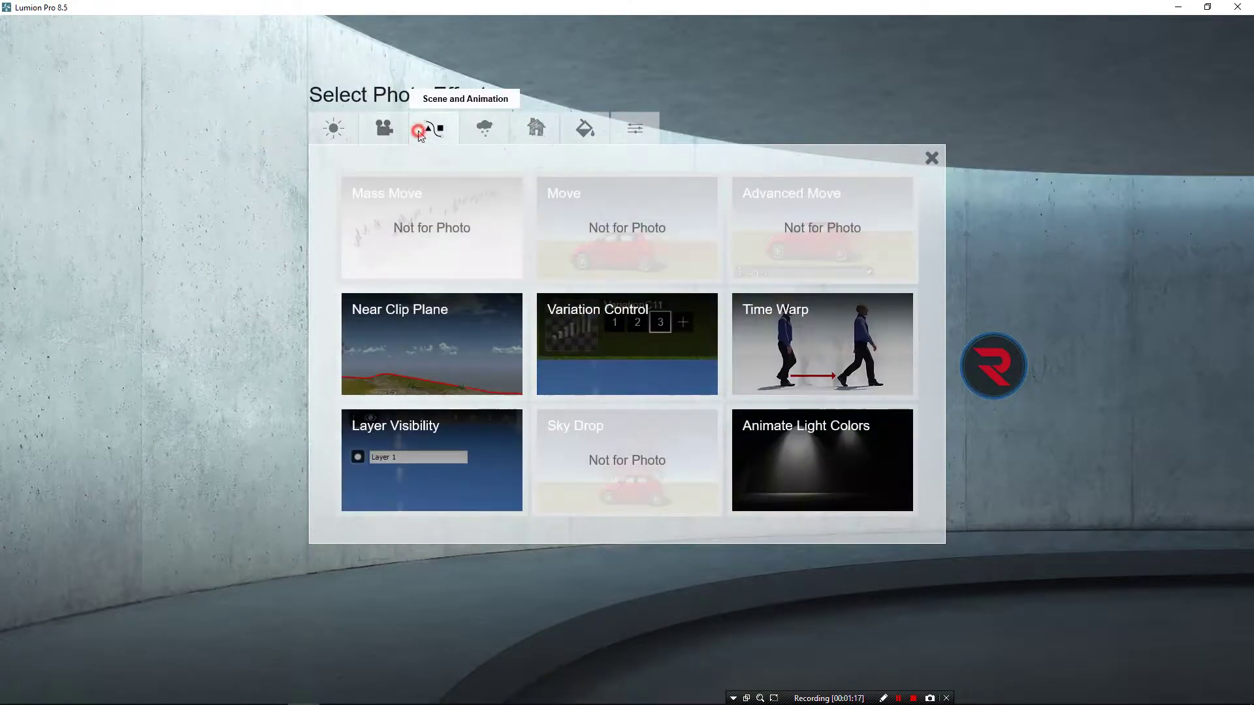
Step: Add an Exposure effect set to 0.5
{"action": "left_click", "coordinate": [385, 128]}
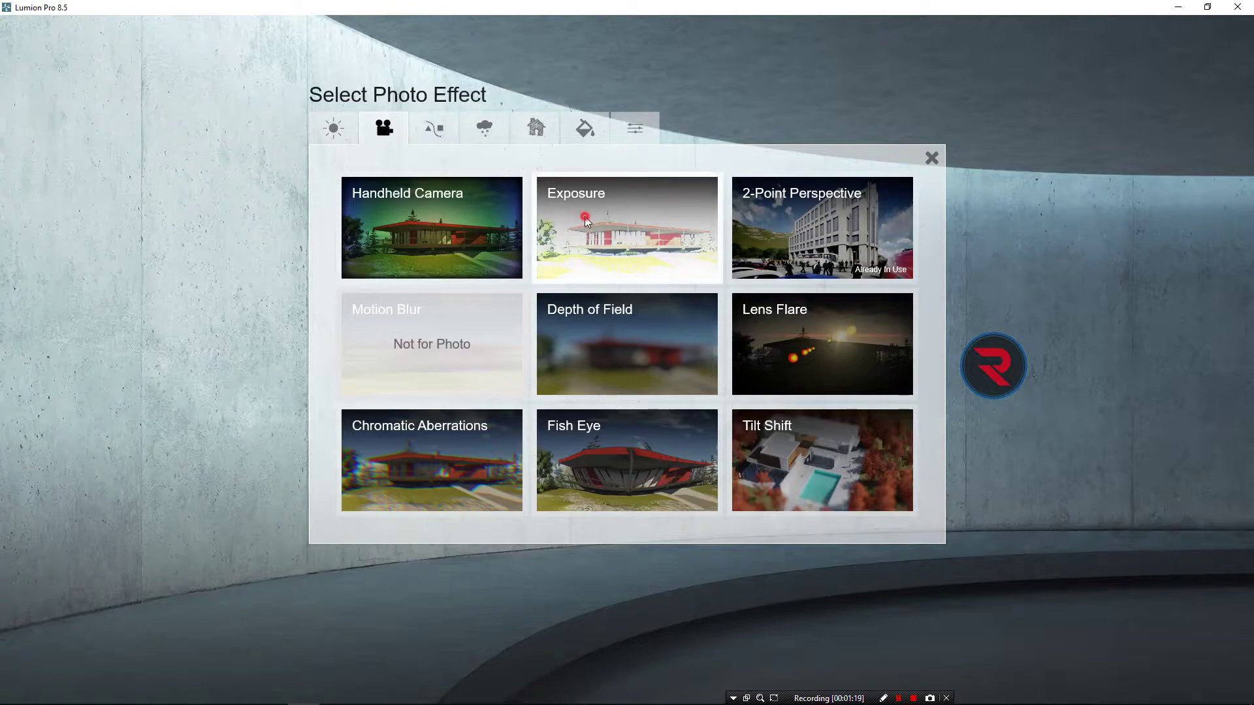
{"action": "left_click", "coordinate": [627, 227]}
{"action": "mouse_move", "coordinate": [103, 177]}
{"action": "left_mouse_down"}
{"action": "mouse_move", "coordinate": [89, 185]}
{"action": "mouse_move", "coordinate": [132, 194]}
{"action": "mouse_move", "coordinate": [116, 198]}
{"action": "left_mouse_up"}
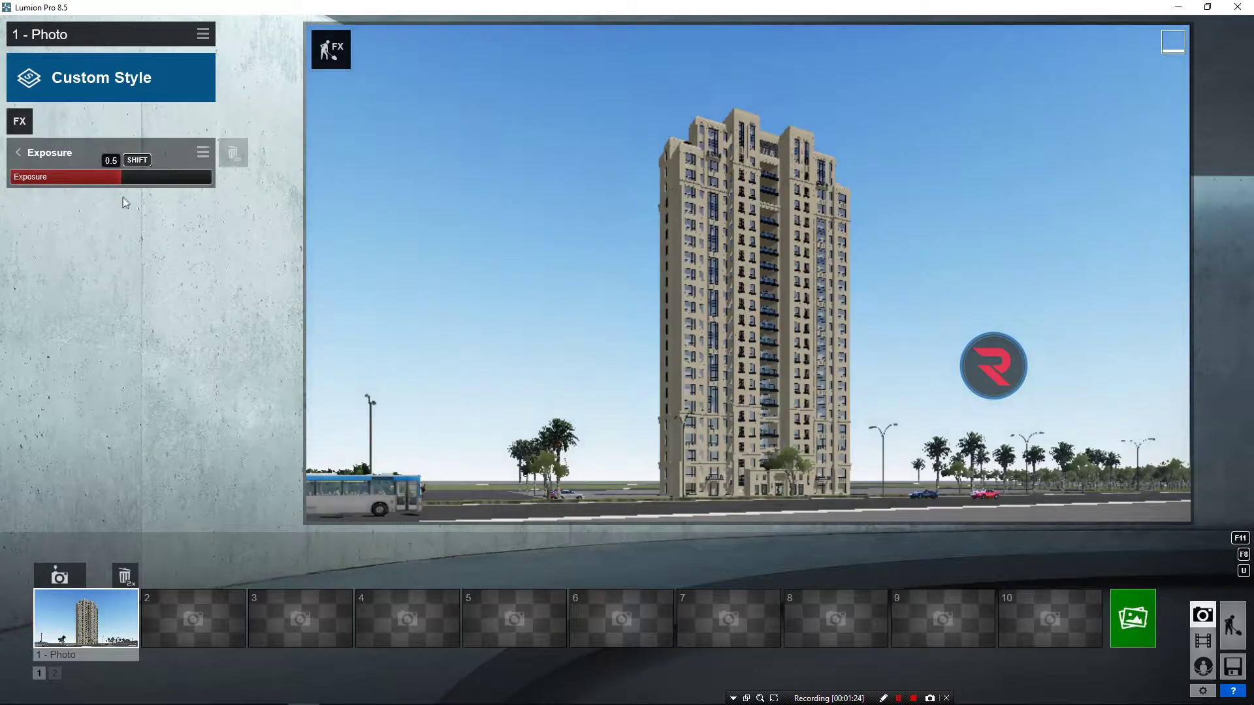
{"action": "left_click_drag", "start_coordinate": [118, 198], "coordinate": [108, 197]}
Step: Add a Hyperlight effect with its amount at 100
{"action": "left_click", "coordinate": [29, 130]}
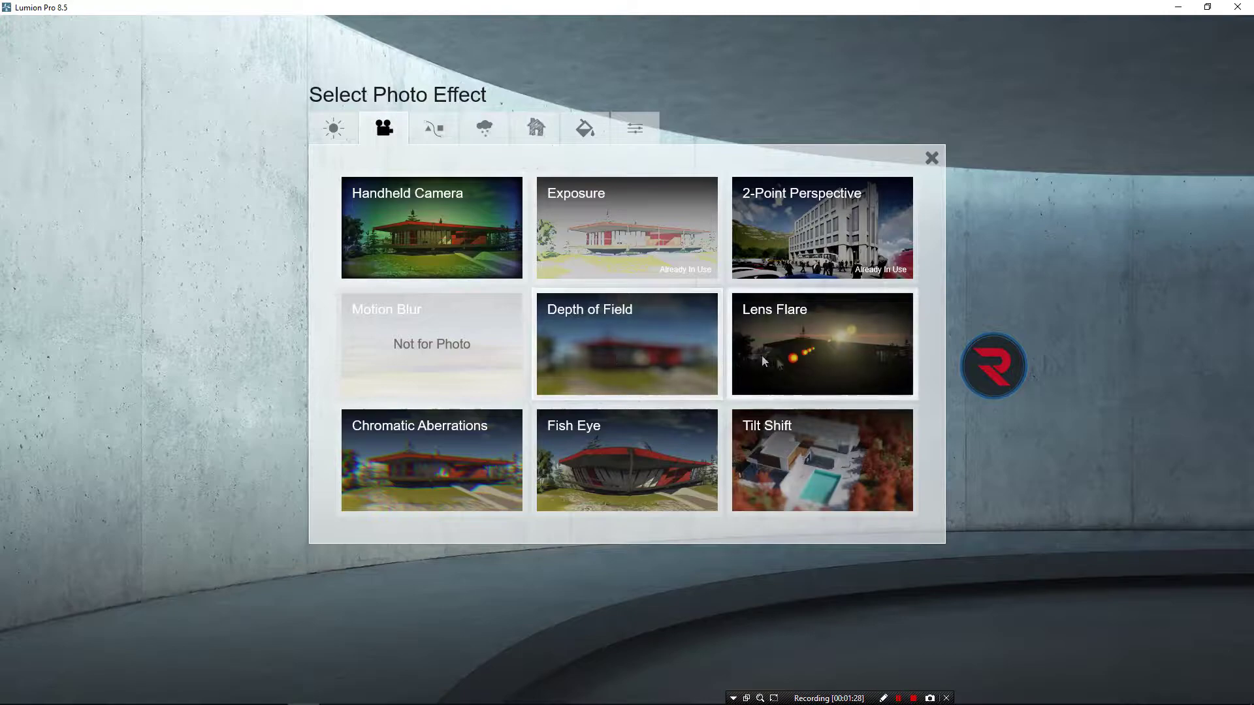
{"action": "left_click", "coordinate": [349, 137]}
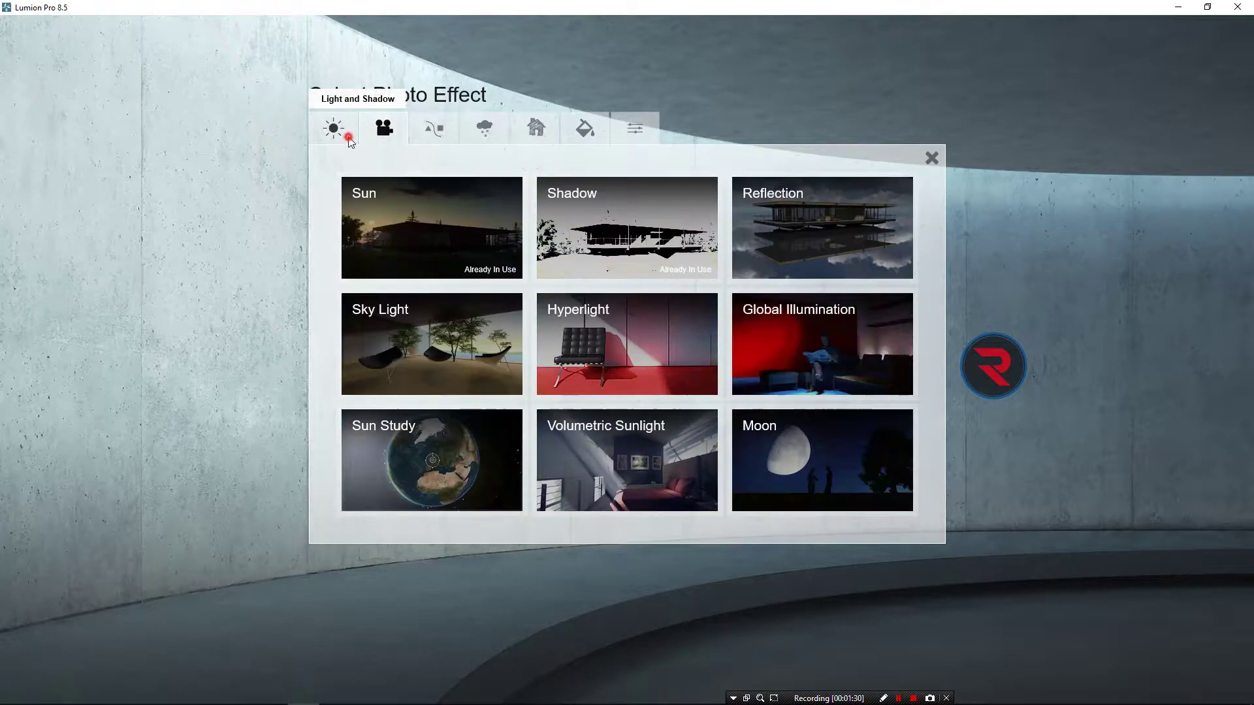
{"action": "left_click", "coordinate": [620, 346]}
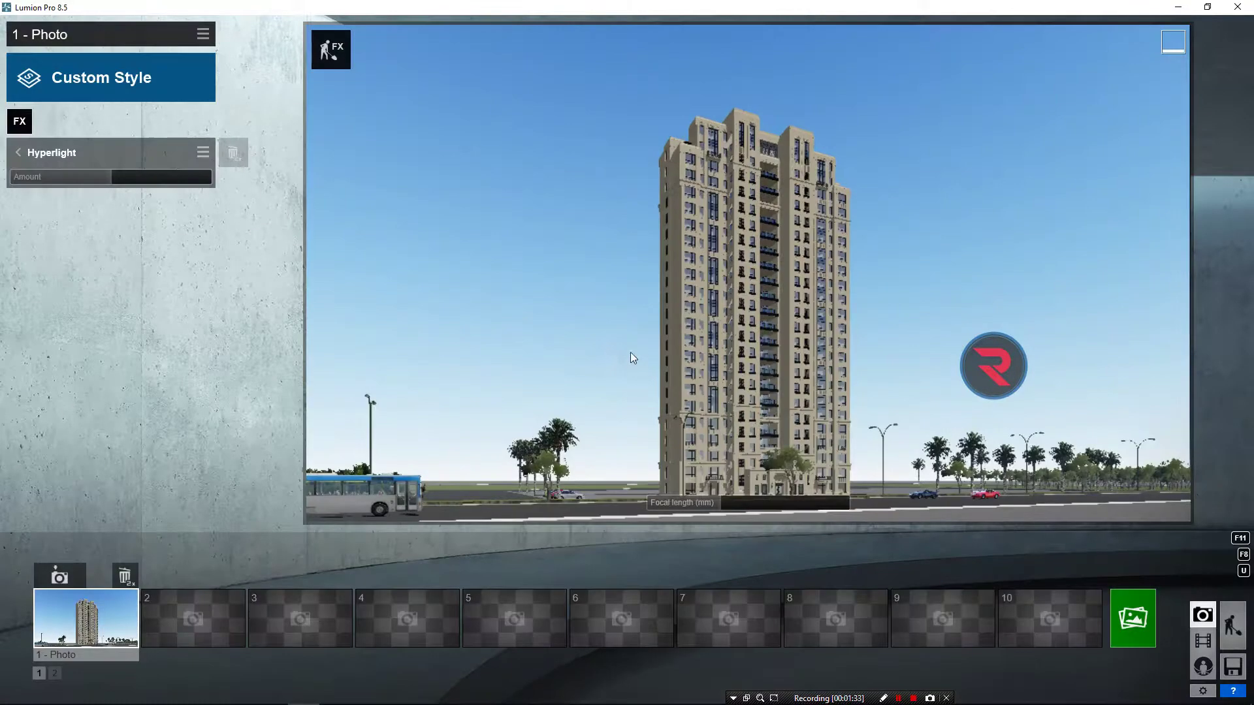
{"action": "left_click_drag", "start_coordinate": [133, 188], "coordinate": [94, 204]}
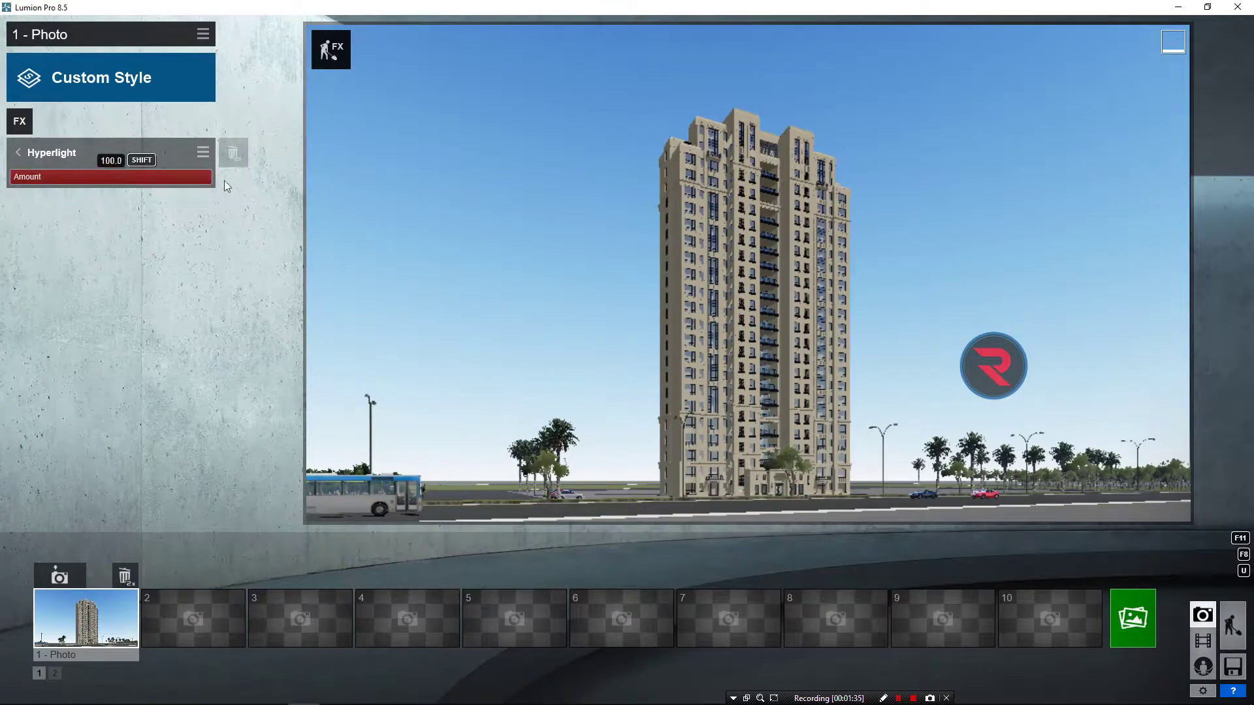
{"action": "left_click", "coordinate": [20, 120]}
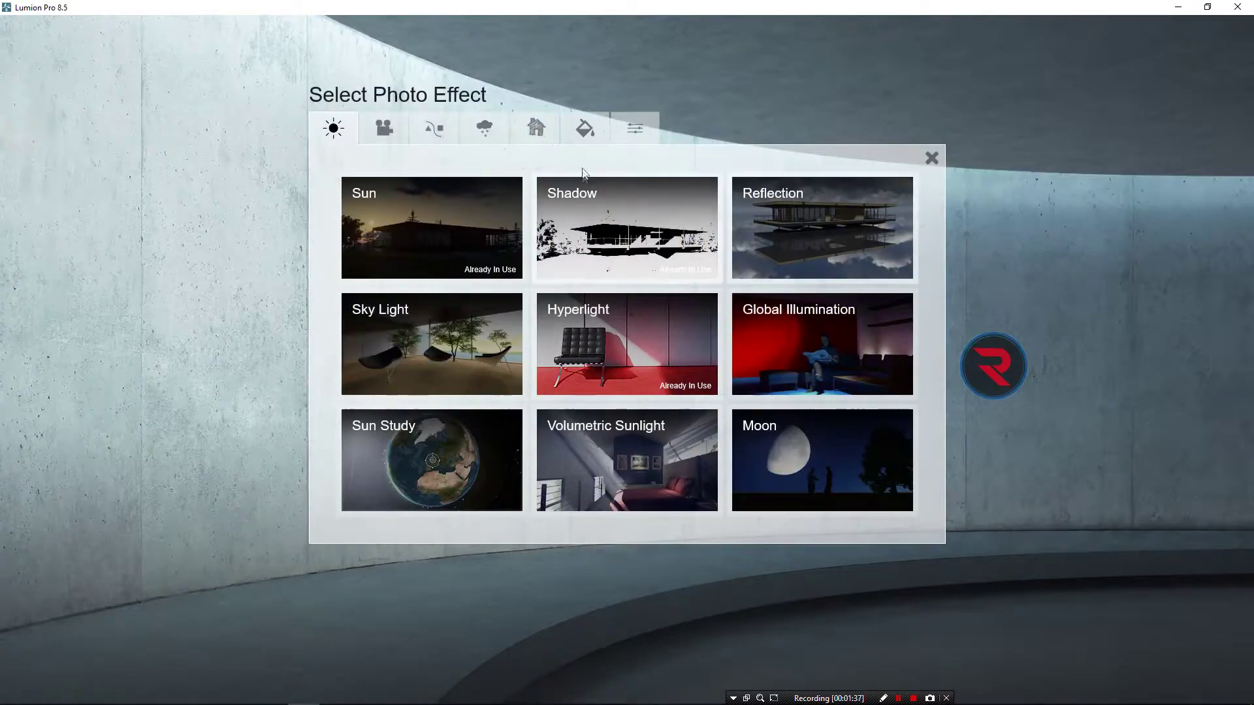
Step: Add an Analog Color Lab effect with amount nearly off and style 0.4
{"action": "left_click", "coordinate": [515, 134]}
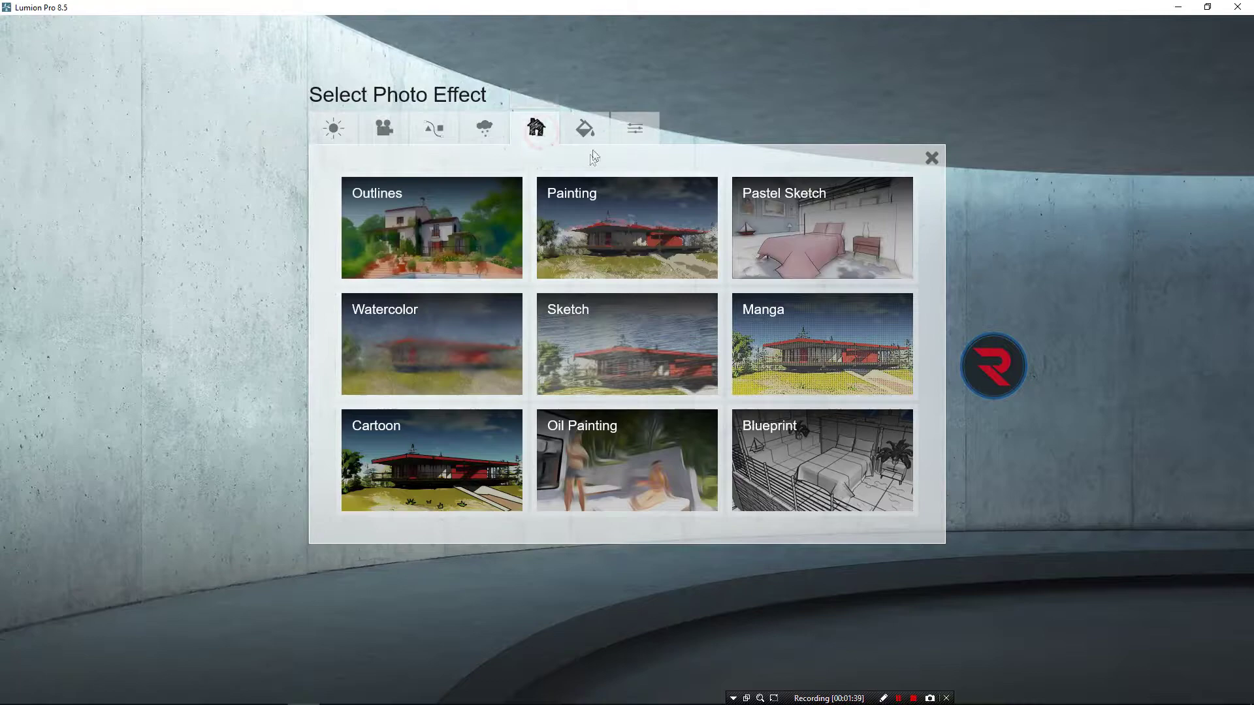
{"action": "left_click", "coordinate": [584, 130]}
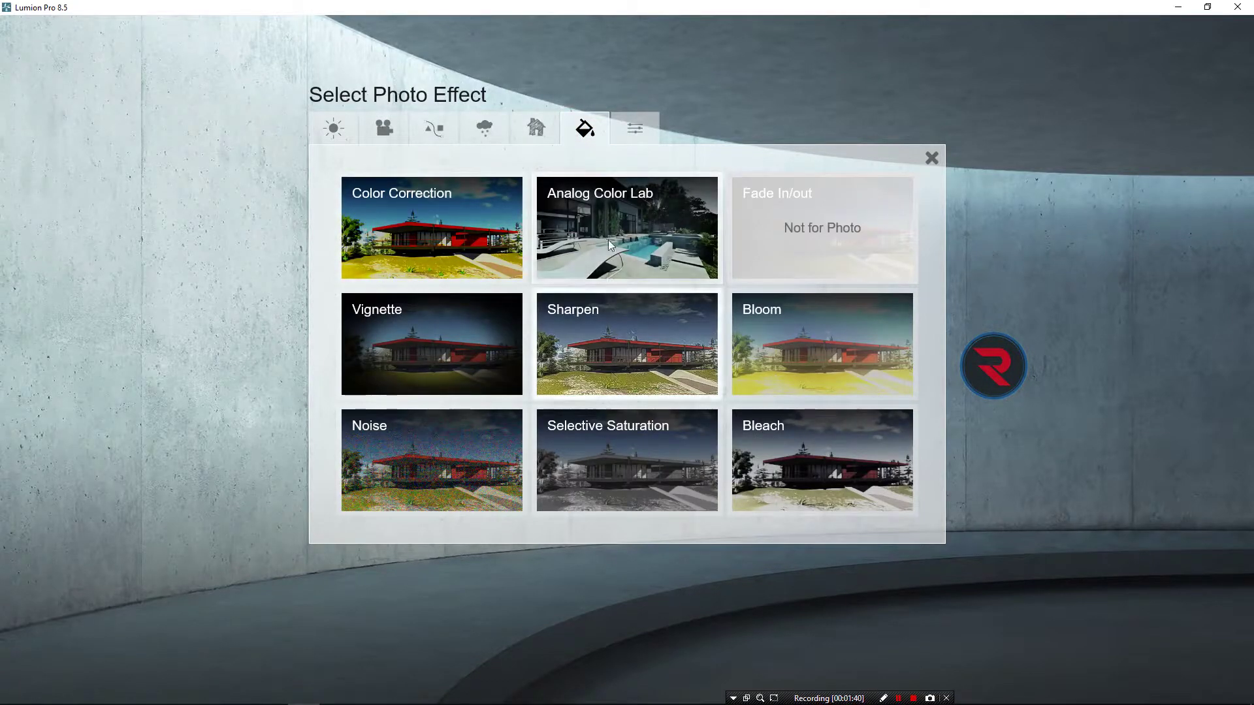
{"action": "left_click", "coordinate": [611, 228]}
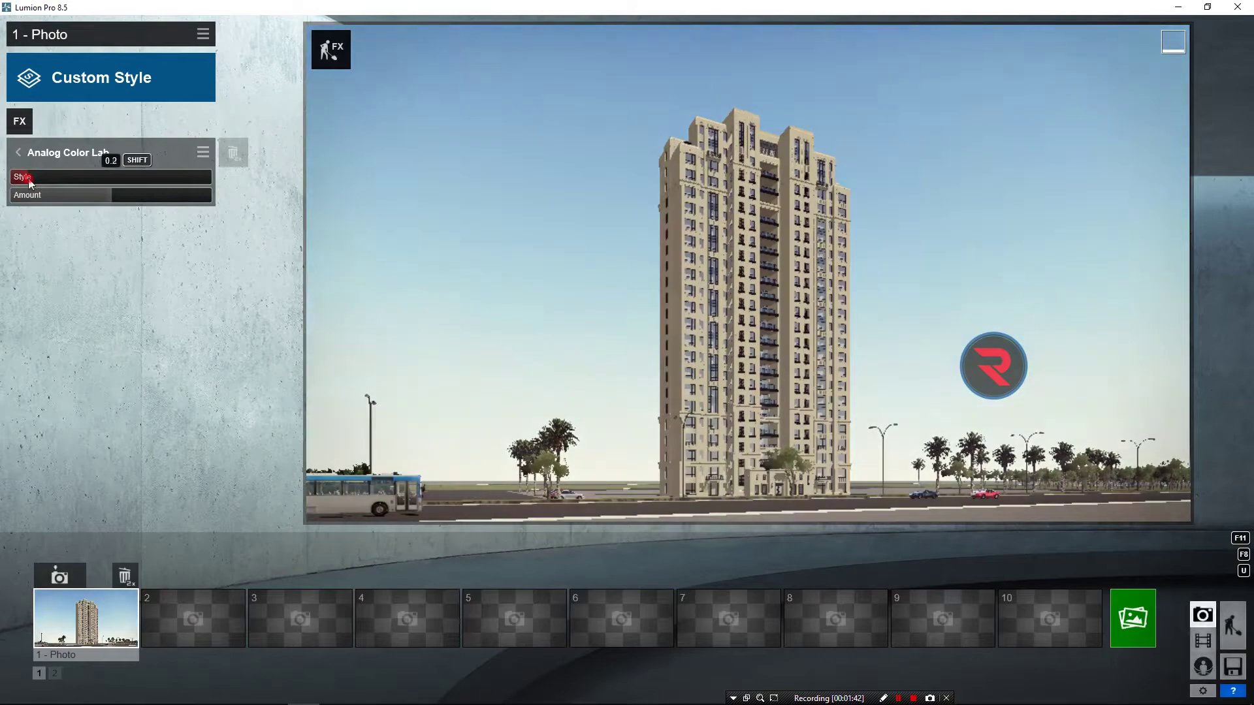
{"action": "mouse_move", "coordinate": [40, 178]}
{"action": "left_mouse_down"}
{"action": "mouse_move", "coordinate": [127, 167]}
{"action": "mouse_move", "coordinate": [124, 177]}
{"action": "left_mouse_up"}
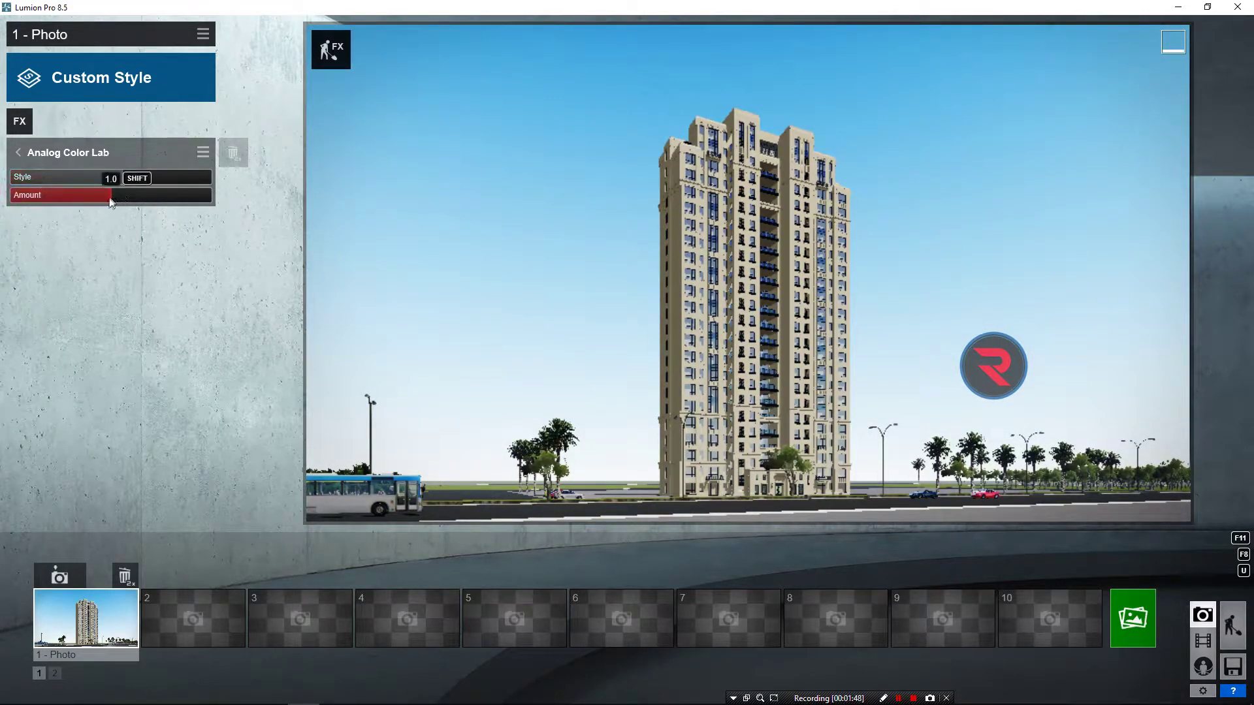
{"action": "left_click_drag", "start_coordinate": [84, 194], "coordinate": [1, 258]}
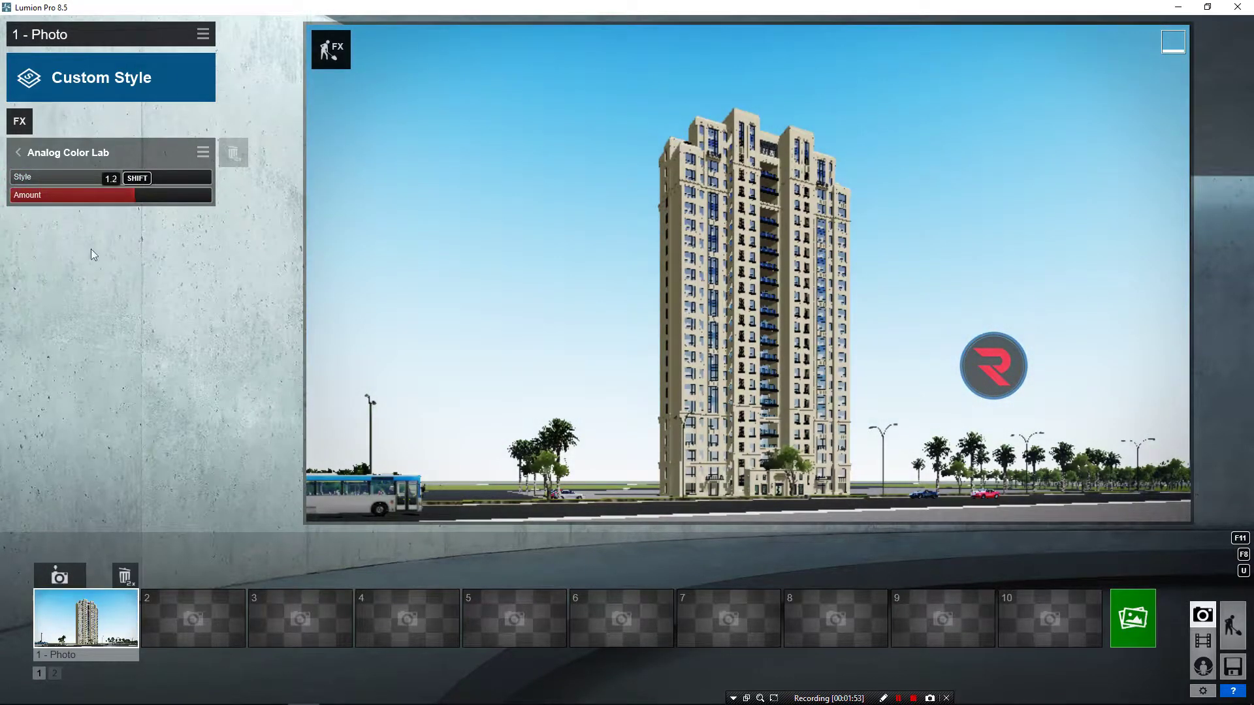
{"action": "left_click_drag", "start_coordinate": [73, 258], "coordinate": [52, 260]}
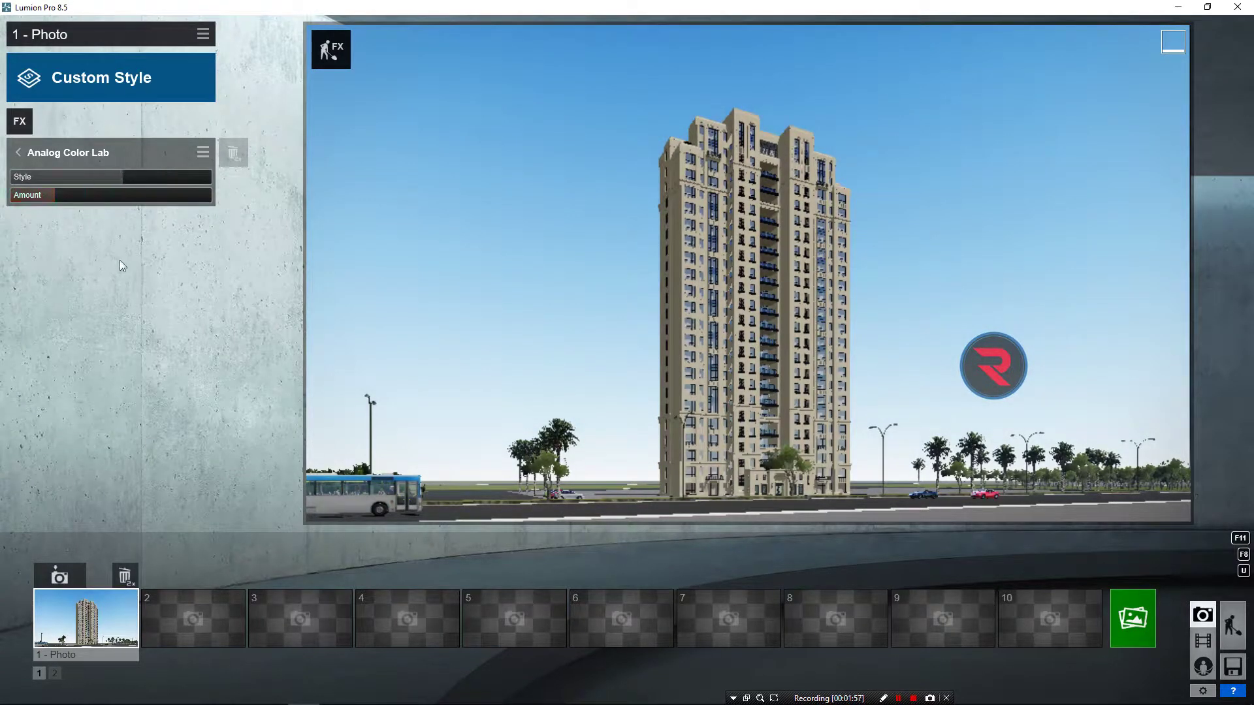
{"action": "left_click", "coordinate": [19, 120]}
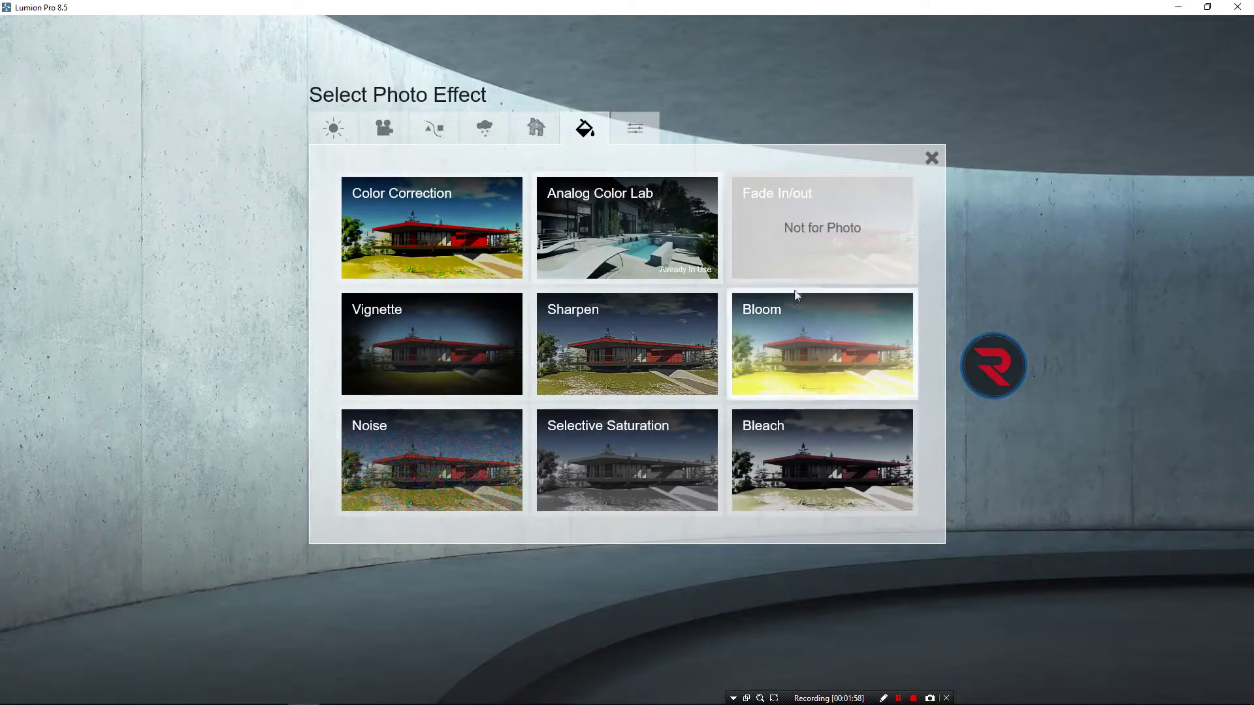
Step: Add a Bloom effect, set its strength, and store the current camera view
{"action": "left_click", "coordinate": [783, 326]}
{"action": "left_click_drag", "start_coordinate": [99, 173], "coordinate": [16, 195]}
{"action": "mouse_move", "coordinate": [86, 620]}
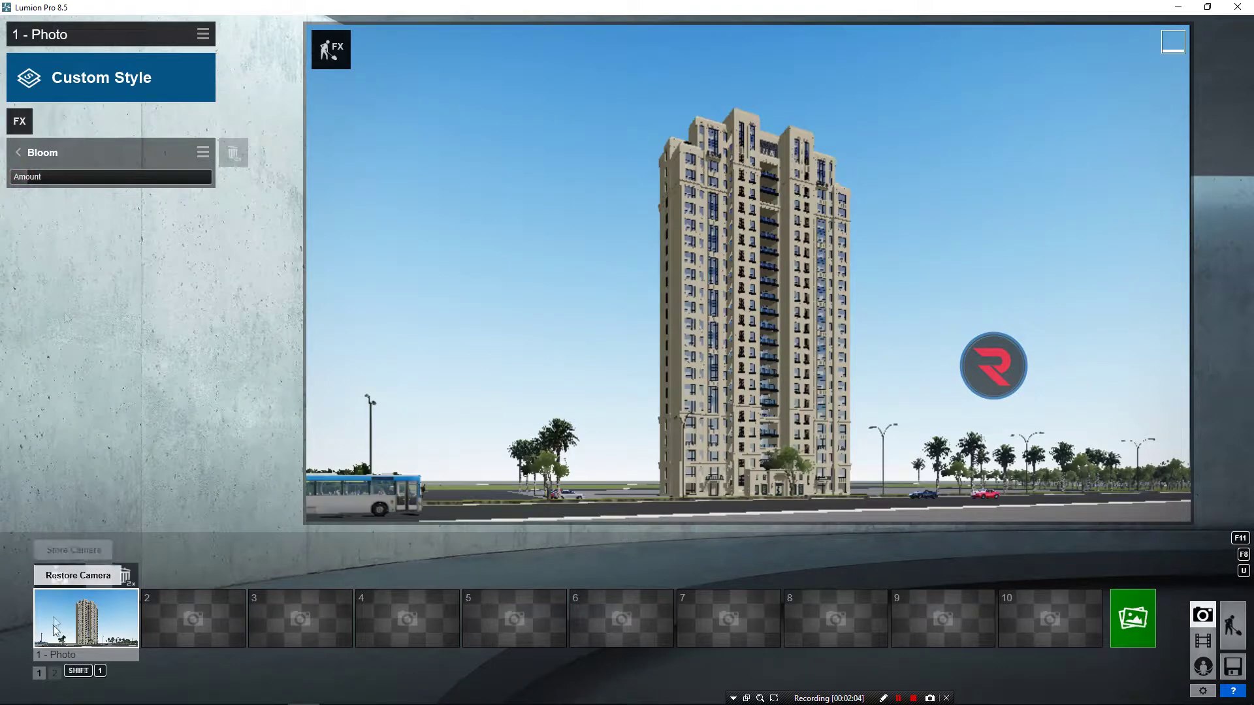
{"action": "left_click", "coordinate": [59, 576]}
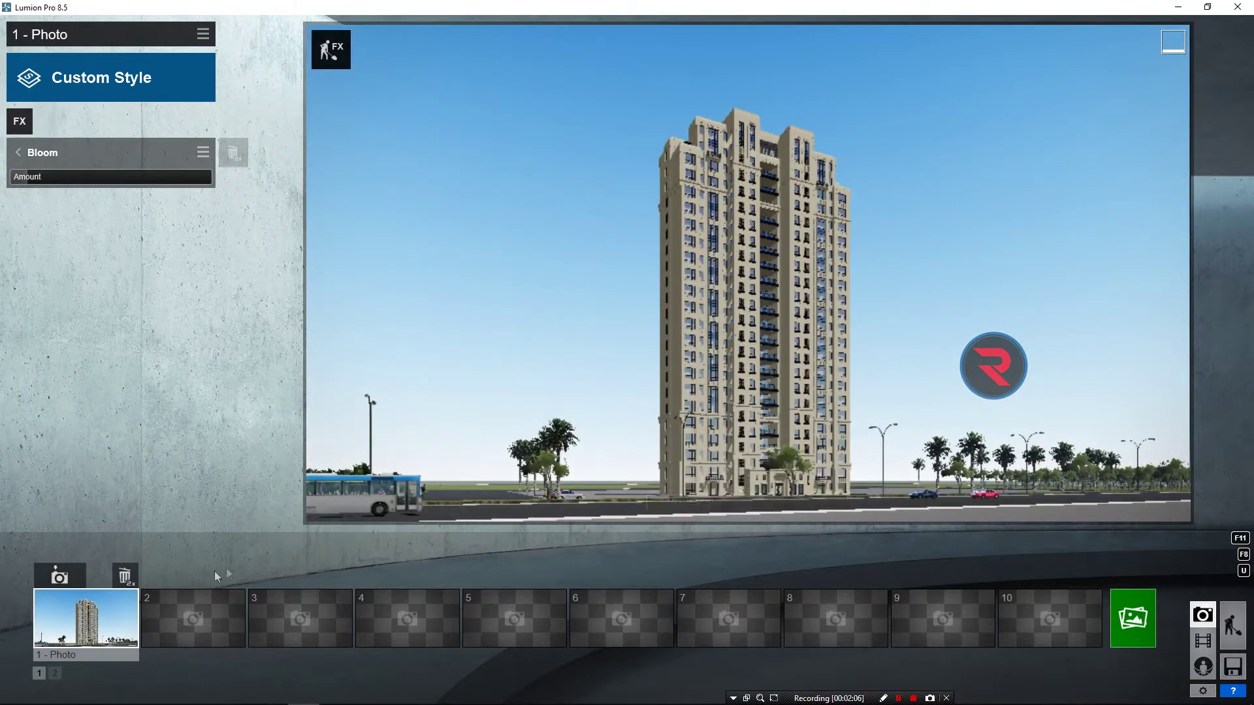
Step: Open the Render Photos window and enable the material ID map output
{"action": "left_click", "coordinate": [20, 120]}
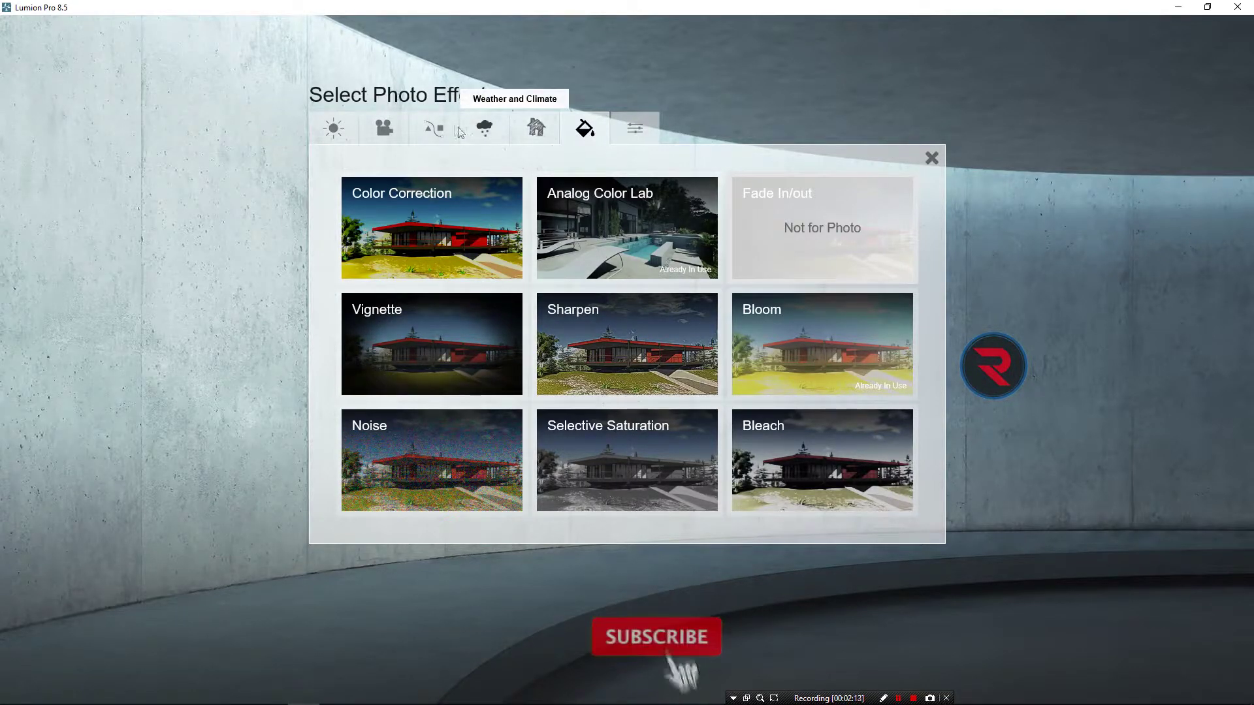
{"action": "left_click", "coordinate": [353, 131]}
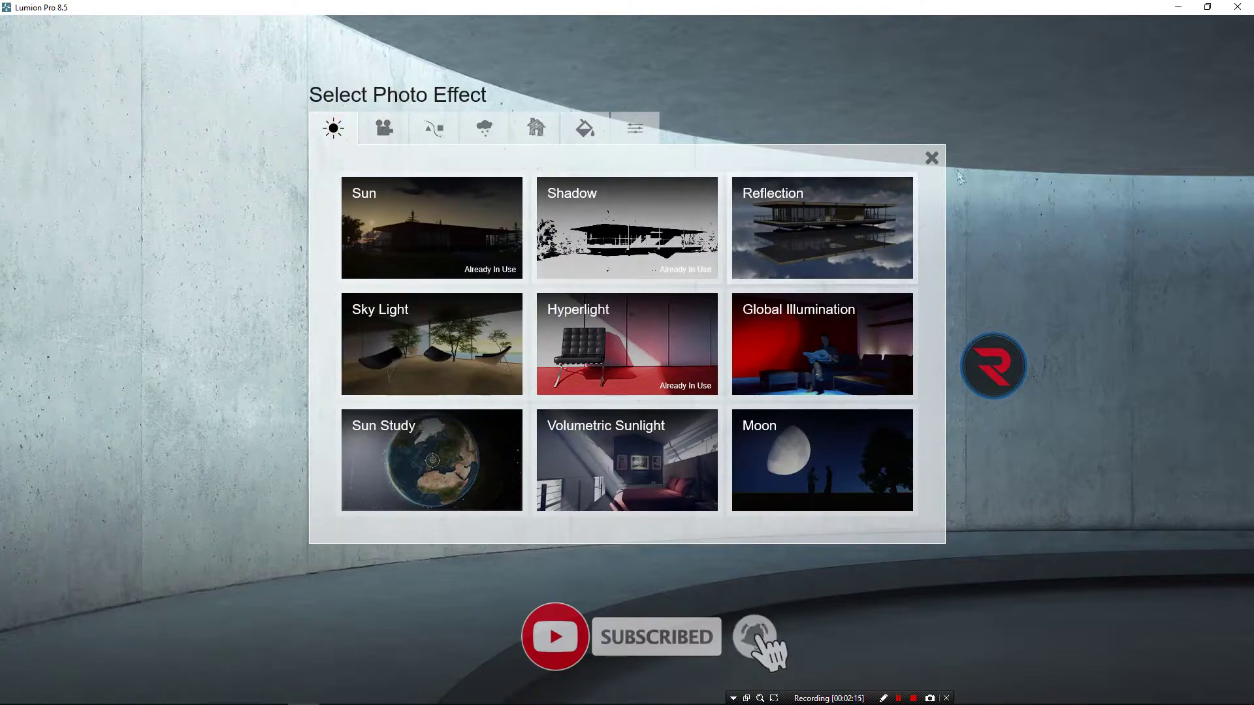
{"action": "left_click", "coordinate": [931, 158]}
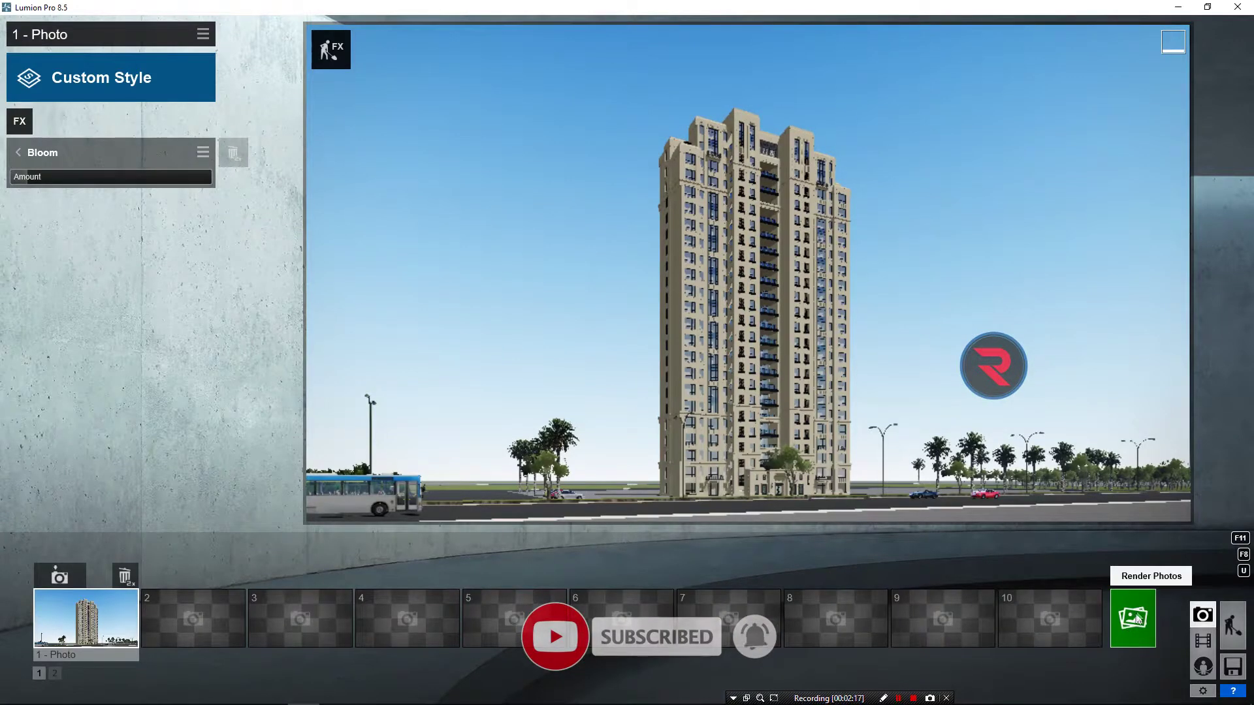
{"action": "left_click", "coordinate": [1139, 612]}
{"action": "left_click", "coordinate": [631, 451]}
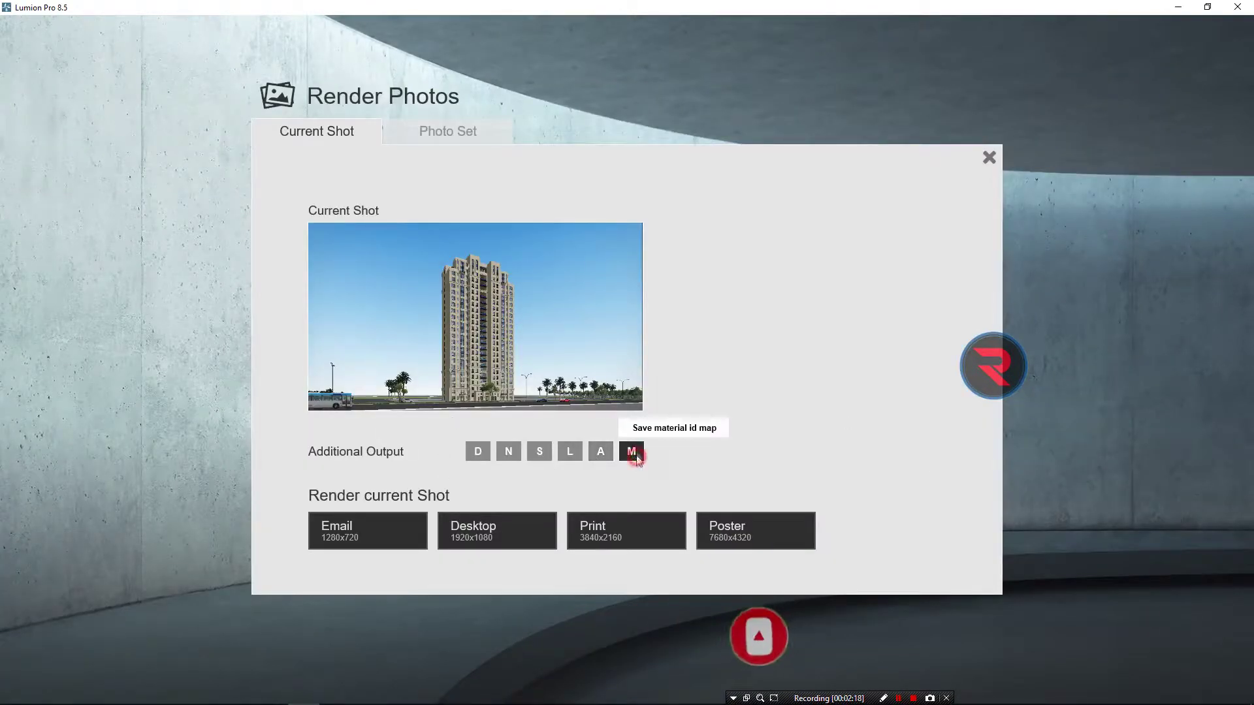
Step: Enable normal, specular and lighting map outputs and render at Desktop 1920×1080
{"action": "left_click", "coordinate": [506, 453]}
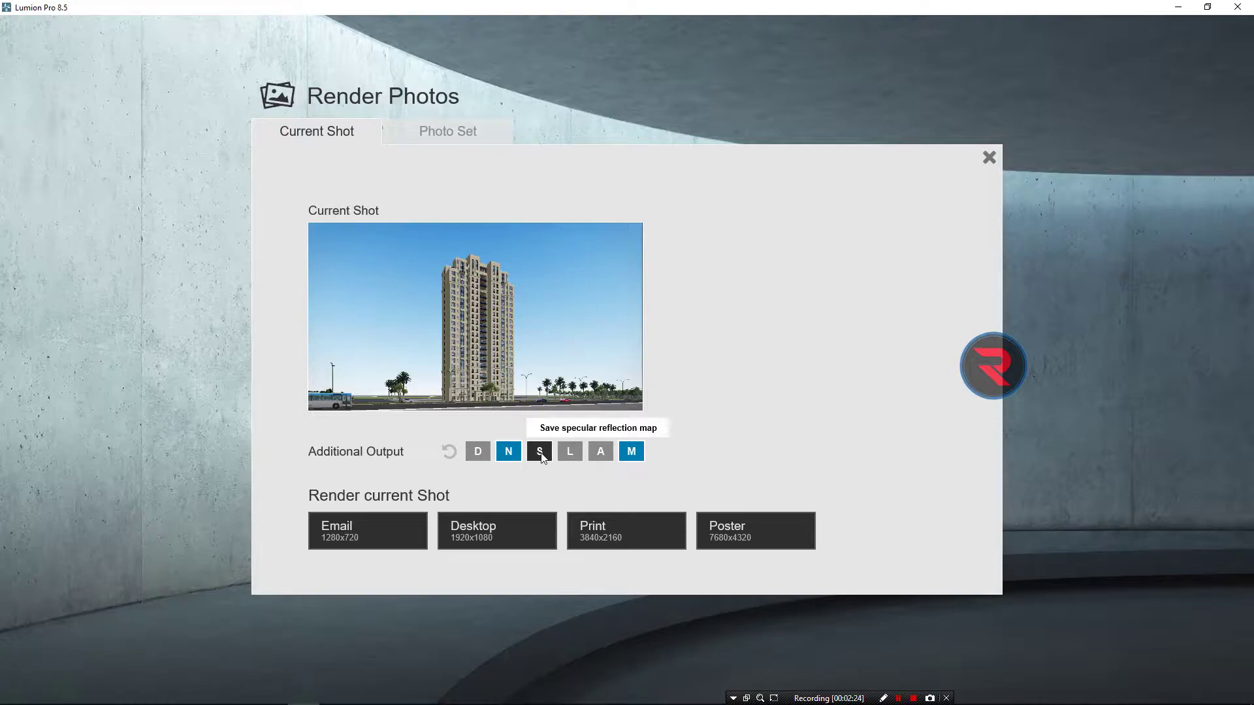
{"action": "left_click", "coordinate": [540, 455]}
{"action": "left_click", "coordinate": [577, 452]}
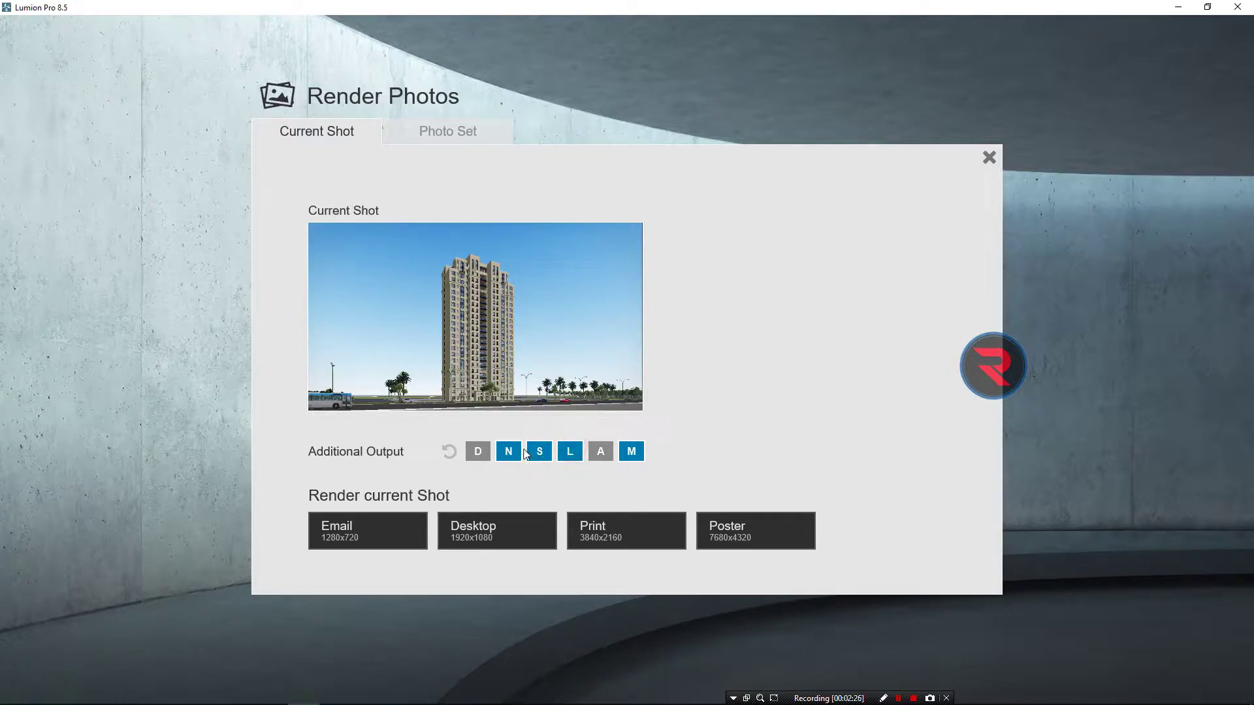
{"action": "left_click", "coordinate": [484, 533]}
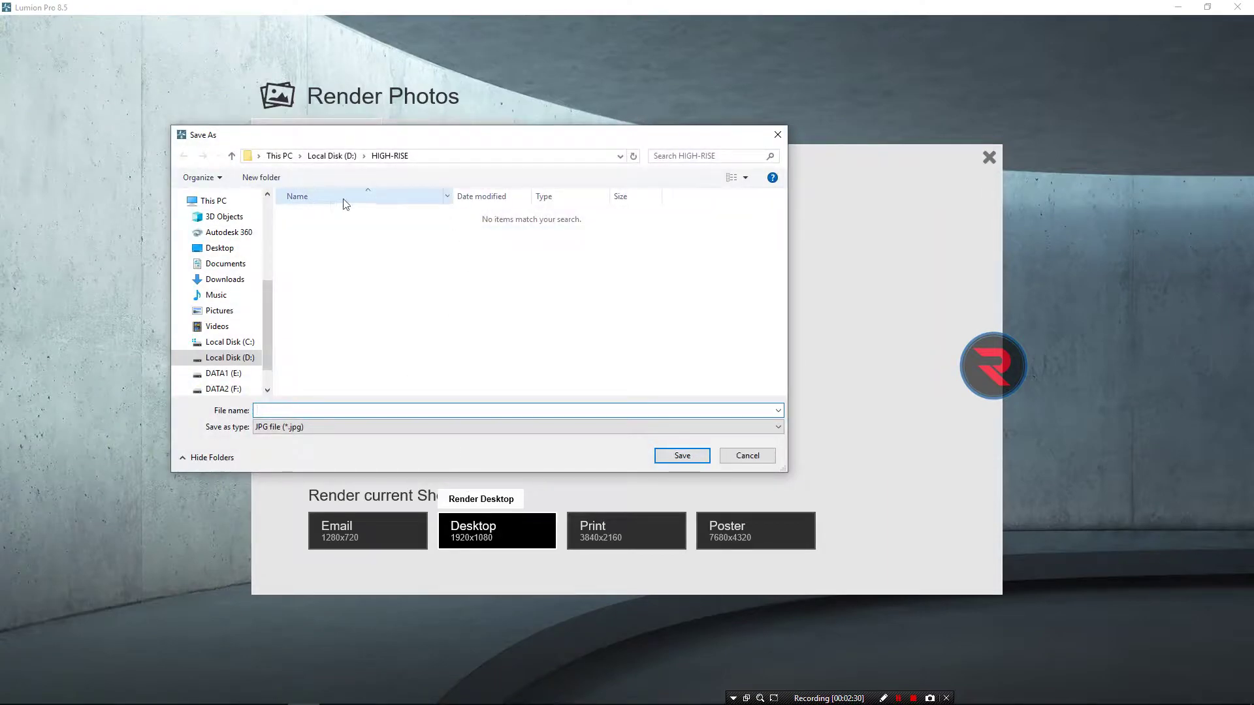
Step: Create a 'RENDER IMAGE' folder inside HIGH-RISE and open it as the save location
{"action": "left_click", "coordinate": [282, 186]}
{"action": "type", "text": "RENDER UI"}
{"action": "key", "text": "BackSpace"}
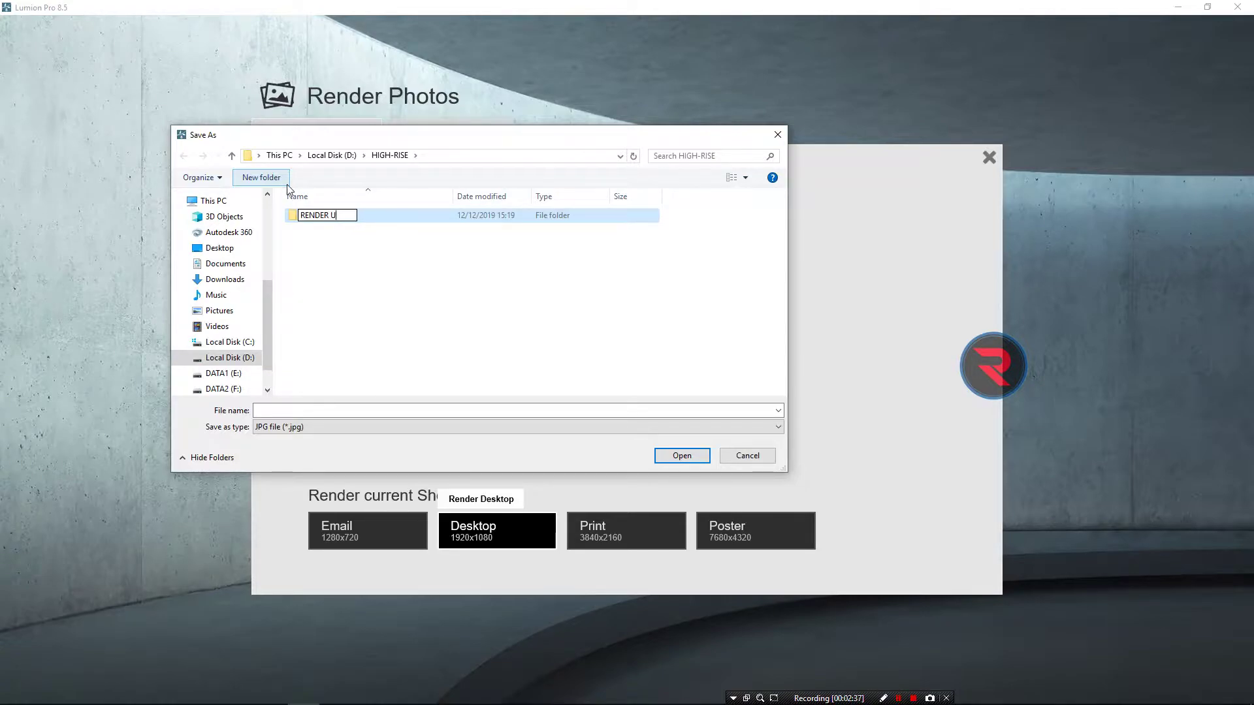
{"action": "key", "text": "BackSpace"}
{"action": "type", "text": "IMAGE"}
{"action": "key", "text": "Return"}
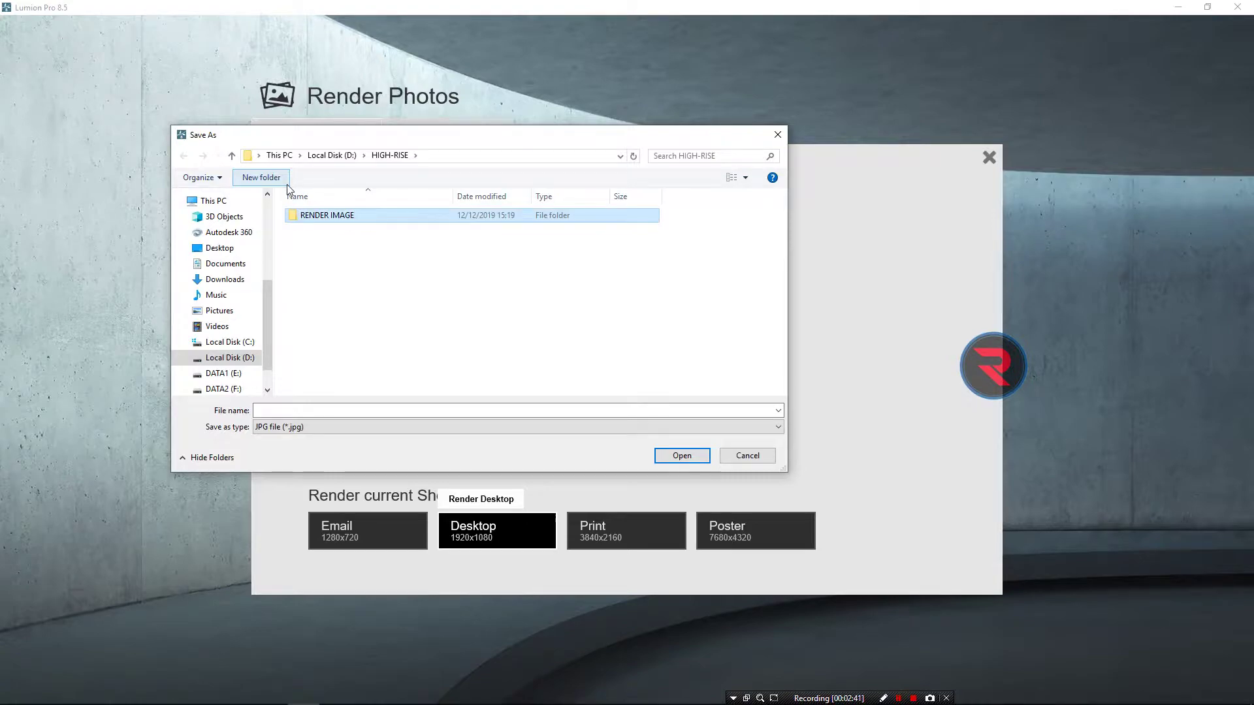
{"action": "key", "text": "Return"}
{"action": "left_click", "coordinate": [366, 410]}
{"action": "key", "text": "Escape"}
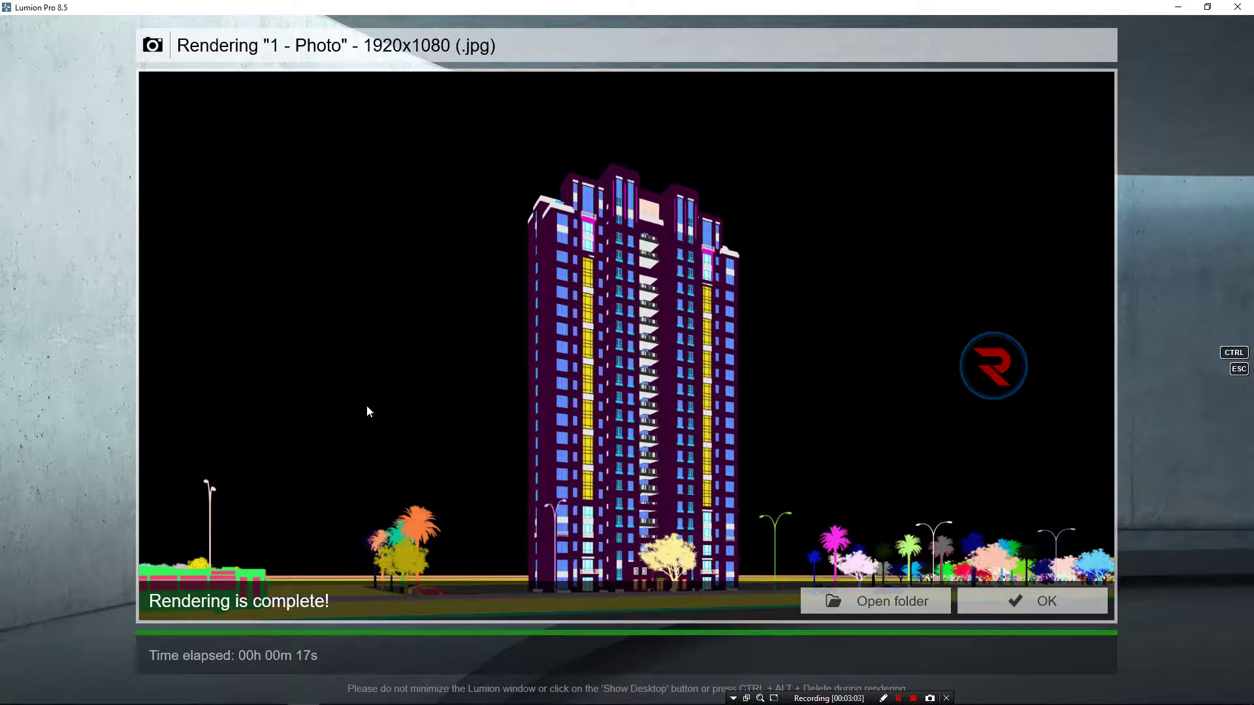
Step: Close the finished 1920×1080 render of Photo 1 and return to the photo editor
{"action": "left_click", "coordinate": [1057, 613]}
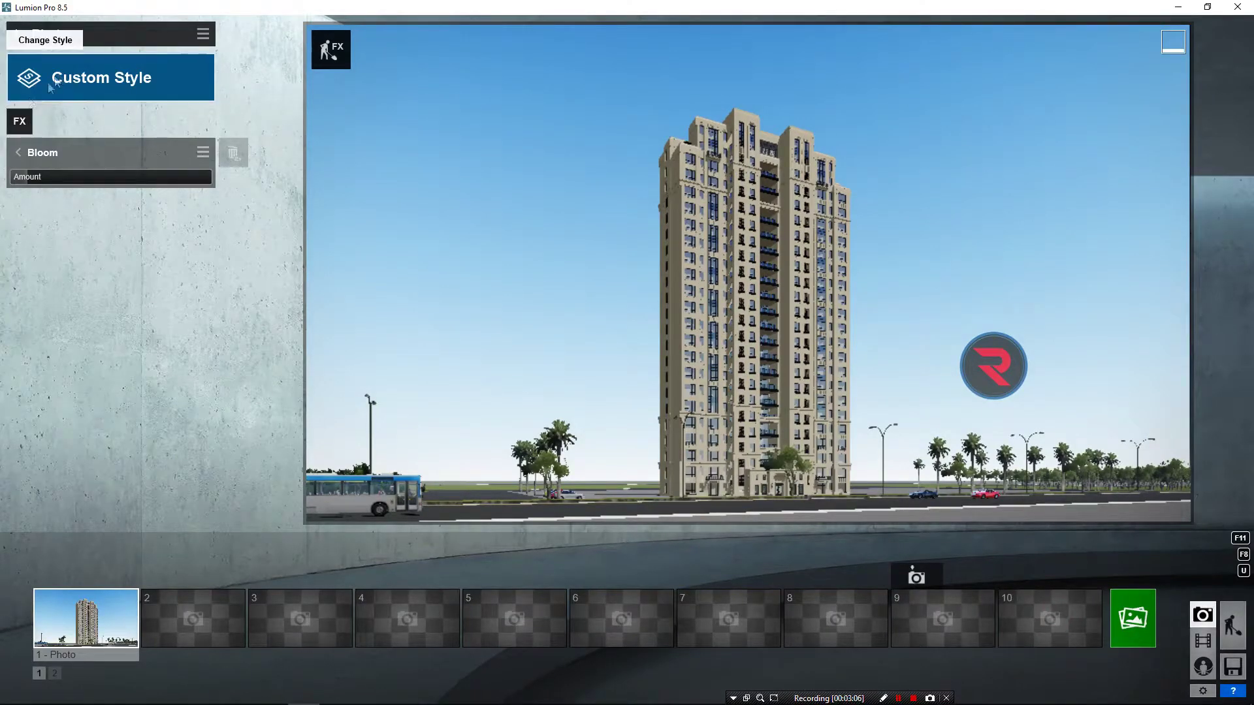
Step: Apply the Dawn preset style to the photo, then switch it back to Custom Style
{"action": "left_click", "coordinate": [72, 77]}
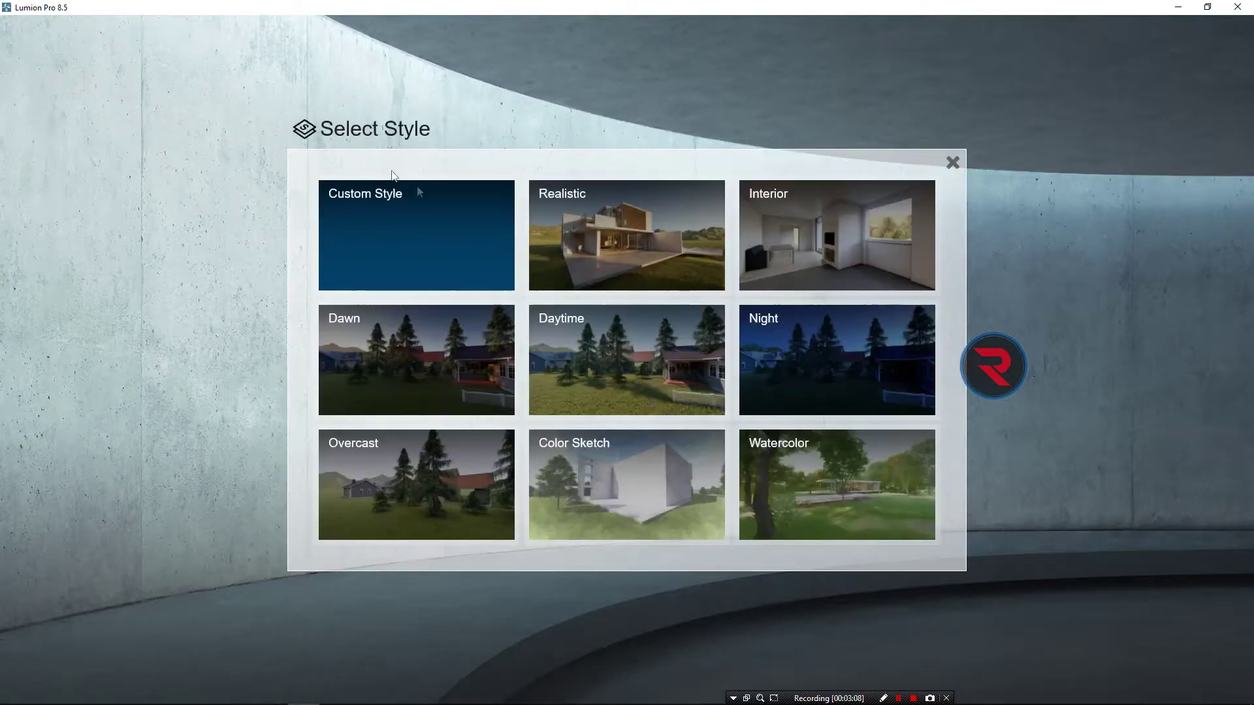
{"action": "left_click", "coordinate": [418, 364]}
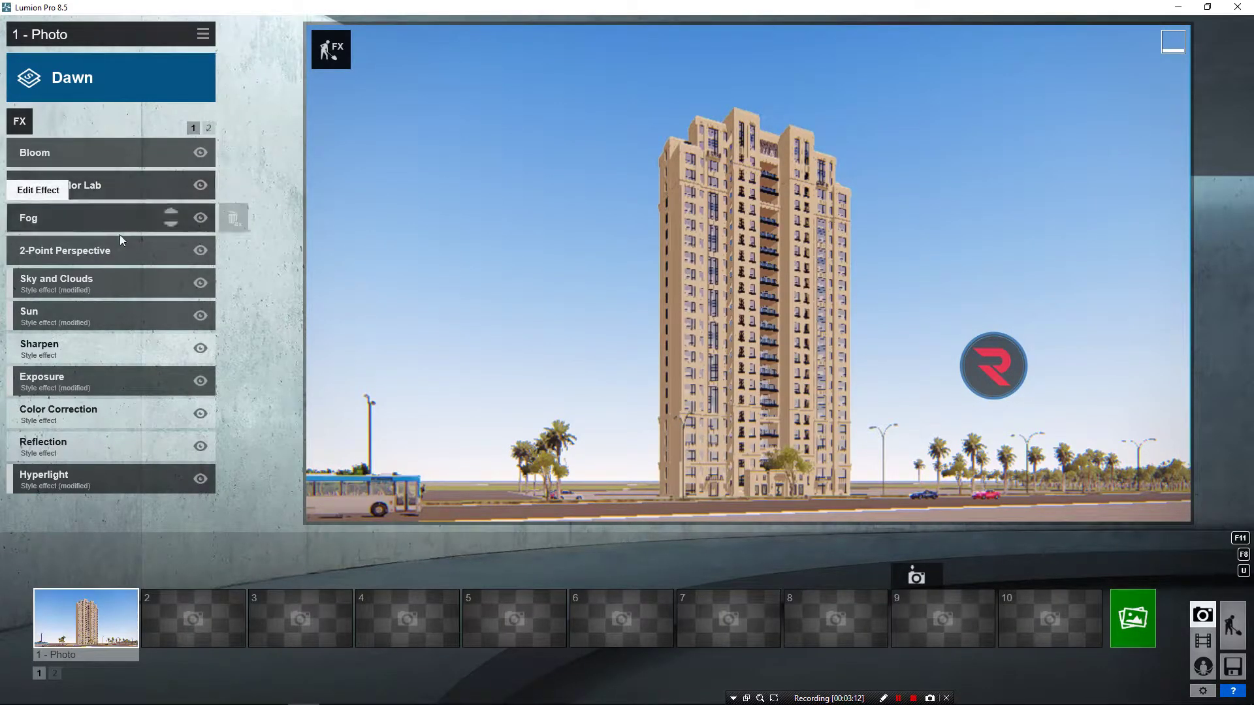
{"action": "left_click", "coordinate": [49, 83]}
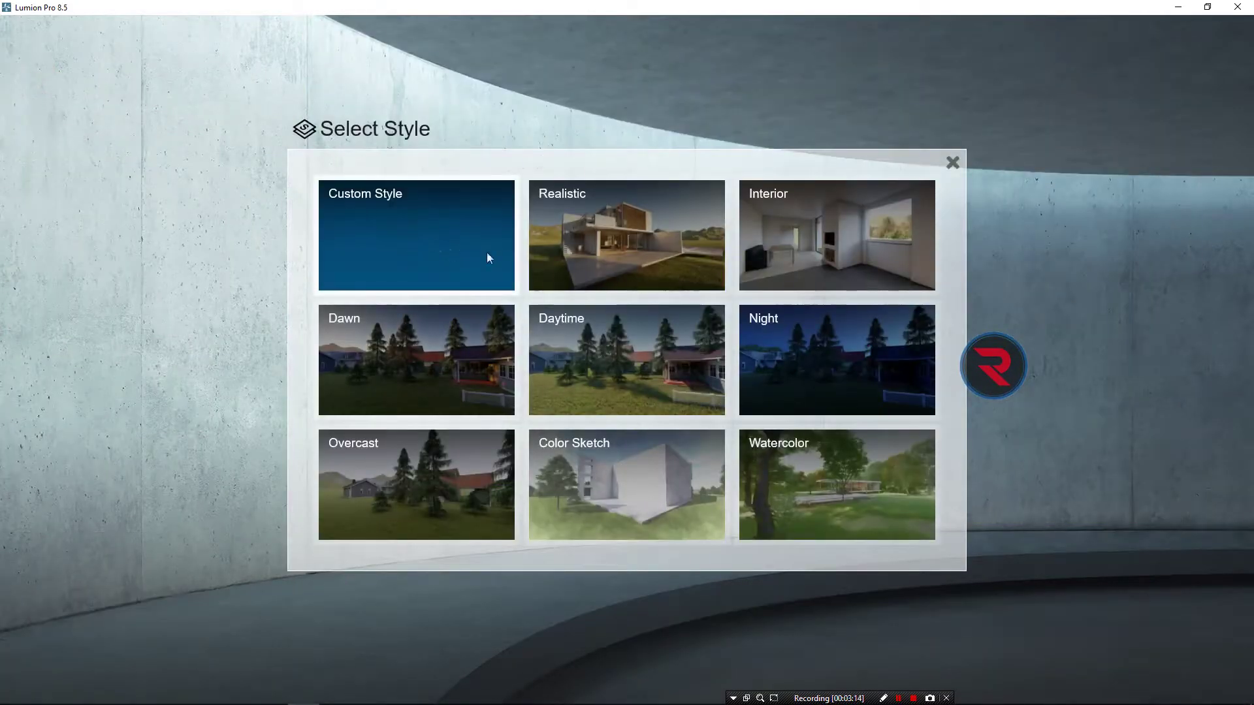
{"action": "left_click", "coordinate": [429, 231]}
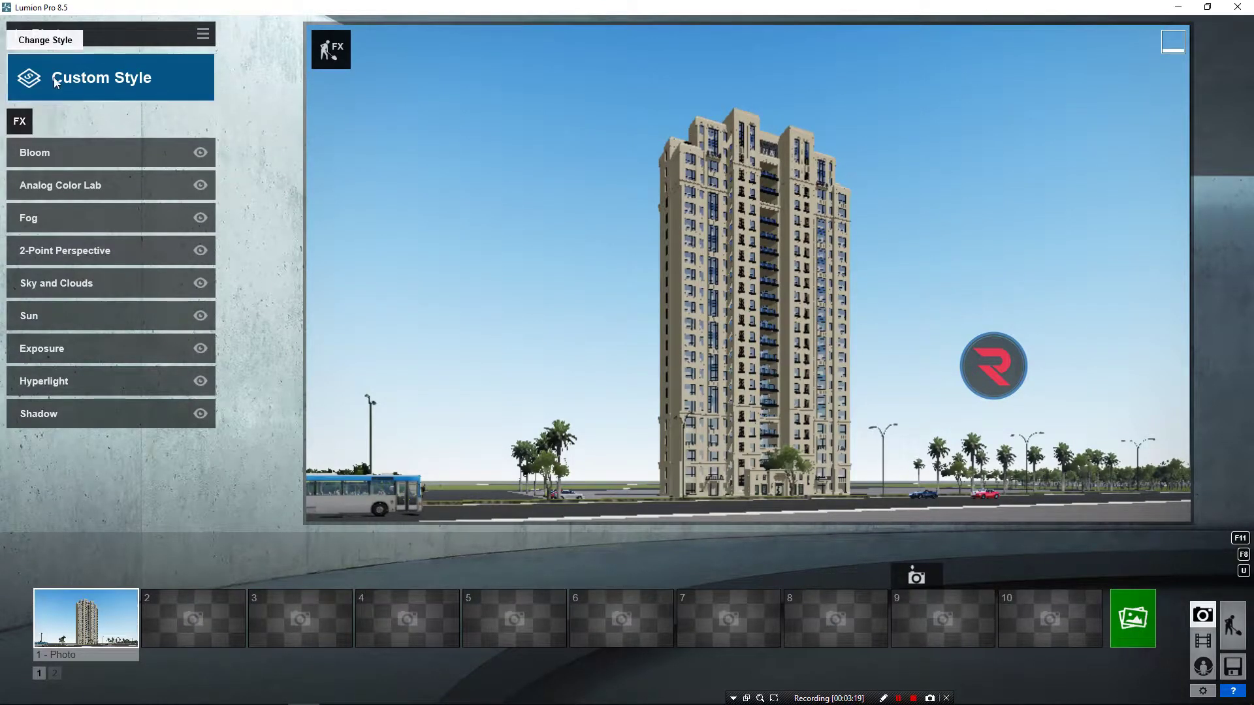
Step: Add the Color Correction effect to the photo and adjust its temperature and tint
{"action": "left_click", "coordinate": [15, 124]}
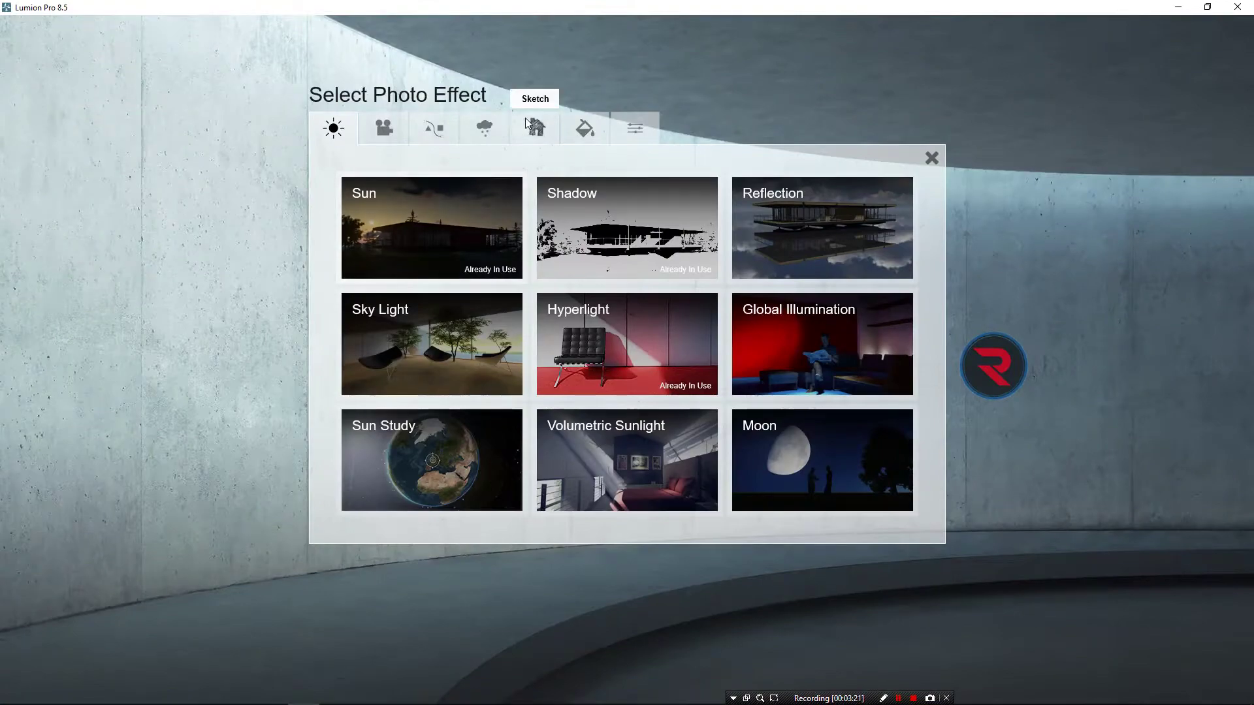
{"action": "left_click", "coordinate": [585, 128]}
{"action": "left_click", "coordinate": [446, 210]}
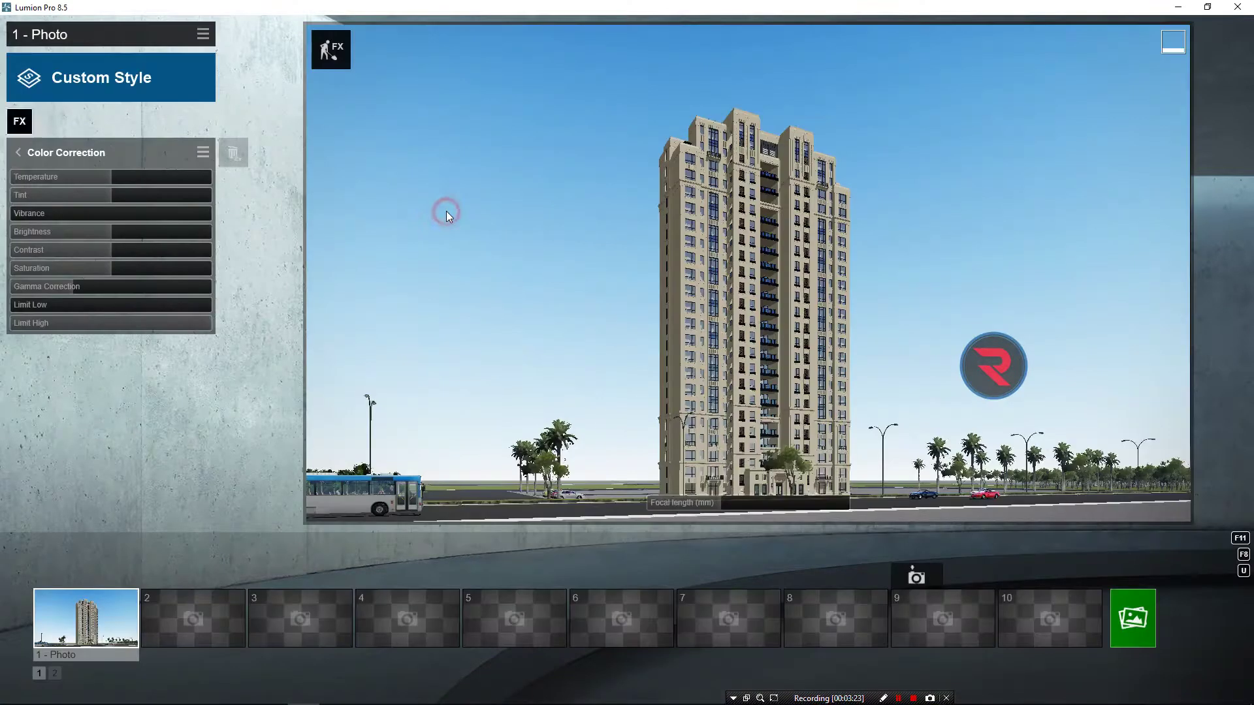
{"action": "mouse_move", "coordinate": [111, 177]}
{"action": "left_mouse_down"}
{"action": "mouse_move", "coordinate": [87, 181]}
{"action": "mouse_move", "coordinate": [132, 179]}
{"action": "left_mouse_up"}
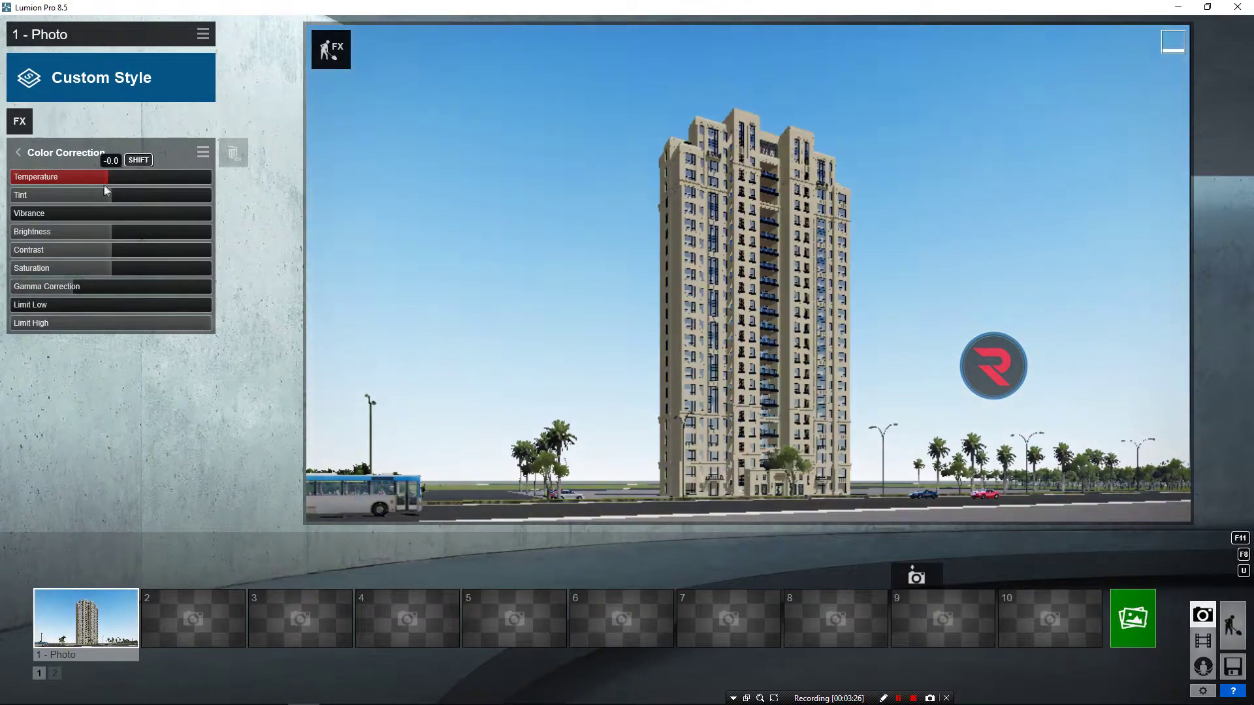
{"action": "mouse_move", "coordinate": [104, 195]}
{"action": "left_mouse_down"}
{"action": "mouse_move", "coordinate": [150, 200]}
{"action": "mouse_move", "coordinate": [76, 224]}
{"action": "left_mouse_up"}
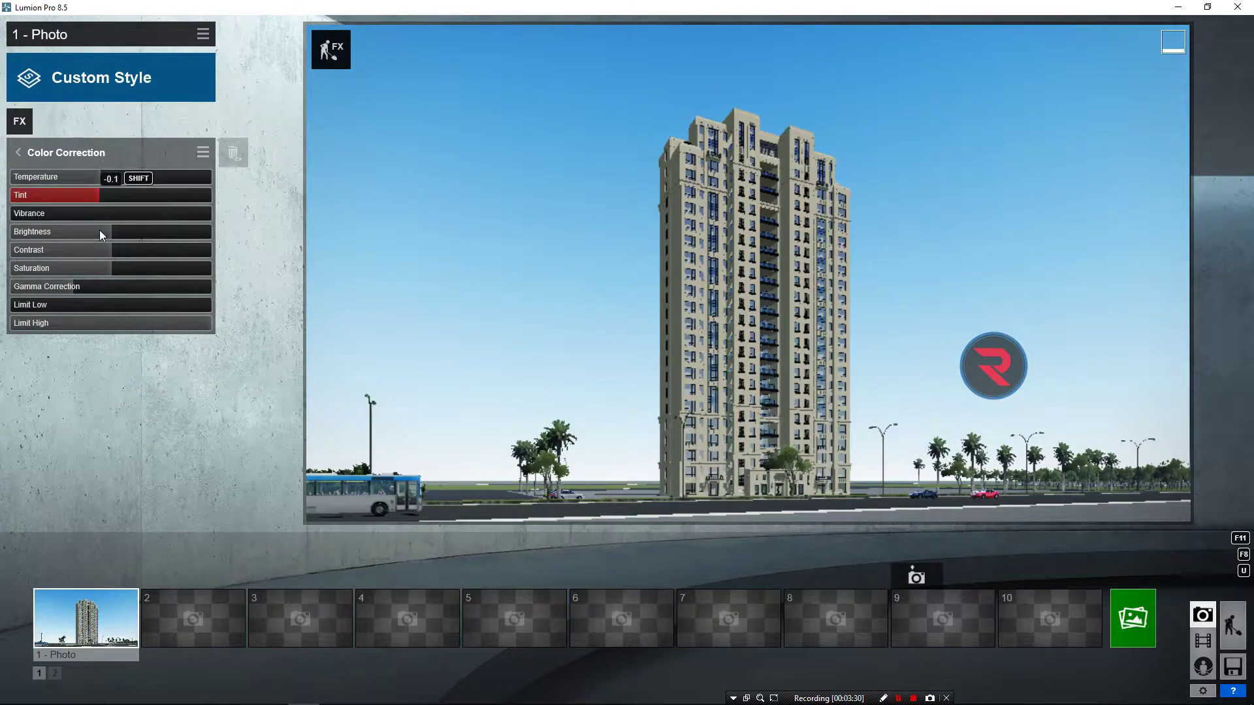
Step: Lower the vibrance for a paler sky and raise the brightness of the render
{"action": "left_click", "coordinate": [69, 216]}
{"action": "mouse_move", "coordinate": [71, 228]}
{"action": "left_mouse_down"}
{"action": "mouse_move", "coordinate": [31, 235]}
{"action": "mouse_move", "coordinate": [2, 222]}
{"action": "left_mouse_up"}
{"action": "mouse_move", "coordinate": [98, 233]}
{"action": "left_mouse_down"}
{"action": "mouse_move", "coordinate": [181, 242]}
{"action": "mouse_move", "coordinate": [139, 241]}
{"action": "mouse_move", "coordinate": [167, 240]}
{"action": "mouse_move", "coordinate": [145, 250]}
{"action": "left_mouse_up"}
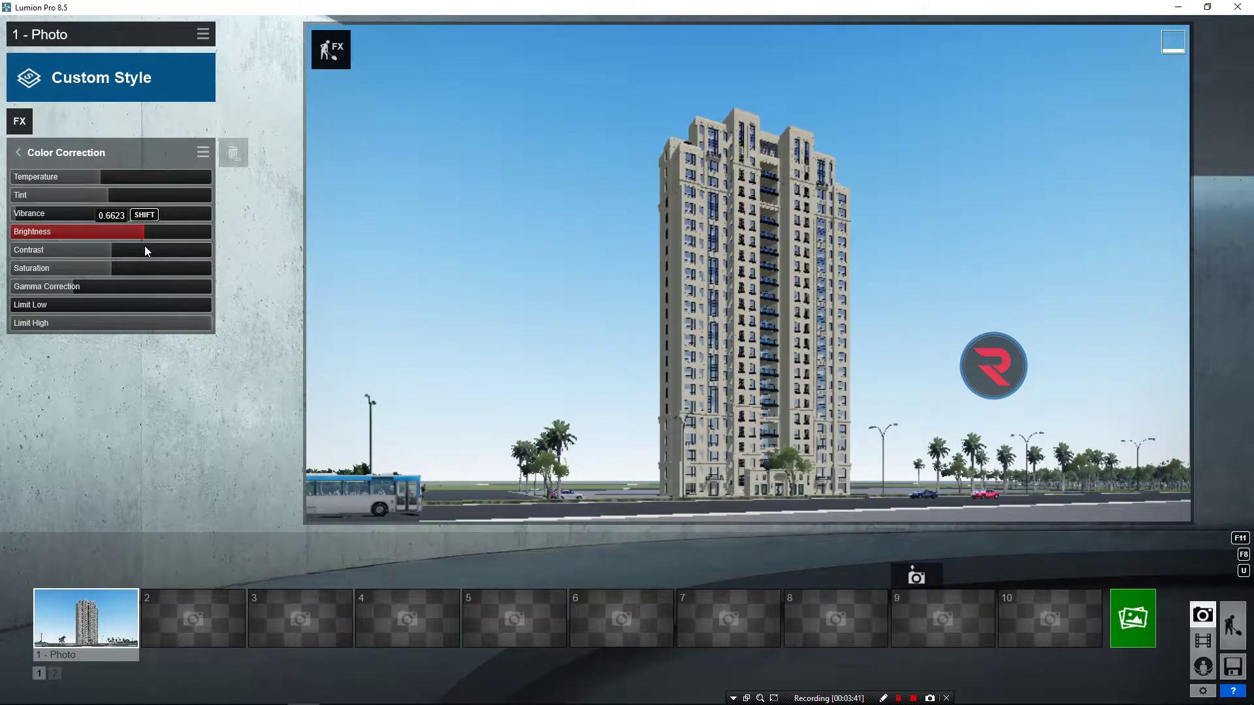
{"action": "mouse_move", "coordinate": [143, 245]}
{"action": "left_mouse_down"}
{"action": "mouse_move", "coordinate": [142, 257]}
{"action": "mouse_move", "coordinate": [50, 255]}
{"action": "mouse_move", "coordinate": [93, 293]}
{"action": "mouse_move", "coordinate": [82, 269]}
{"action": "mouse_move", "coordinate": [111, 265]}
{"action": "mouse_move", "coordinate": [69, 306]}
{"action": "mouse_move", "coordinate": [81, 305]}
{"action": "left_mouse_up"}
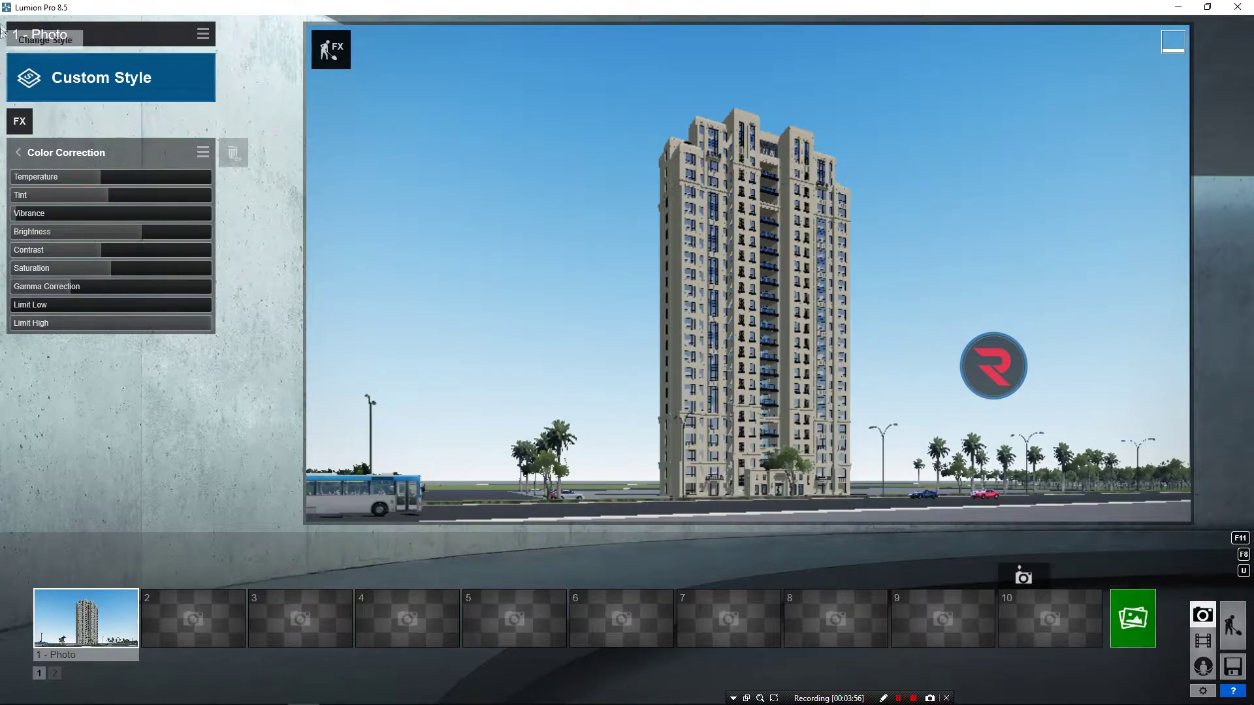
{"action": "left_click", "coordinate": [20, 121]}
Step: Add the Reflection effect from the Light and Shadow effects and start editing its reflection planes
{"action": "left_click", "coordinate": [334, 129]}
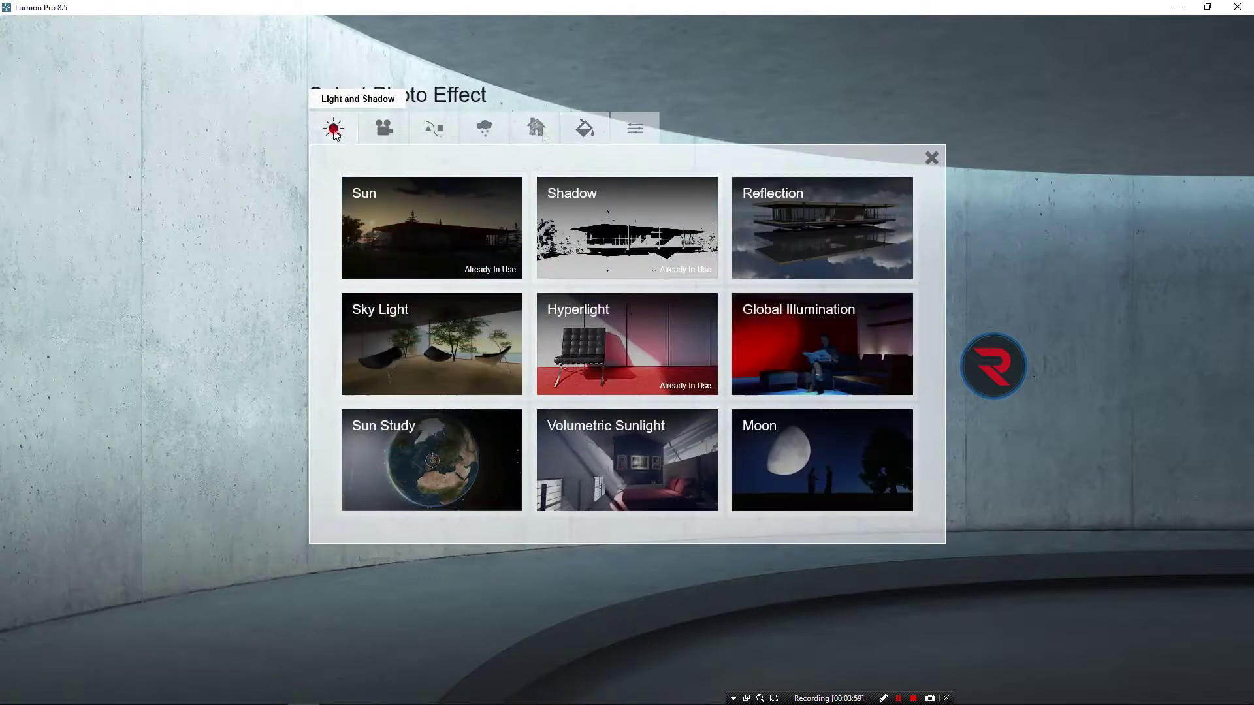
{"action": "left_click", "coordinate": [885, 245]}
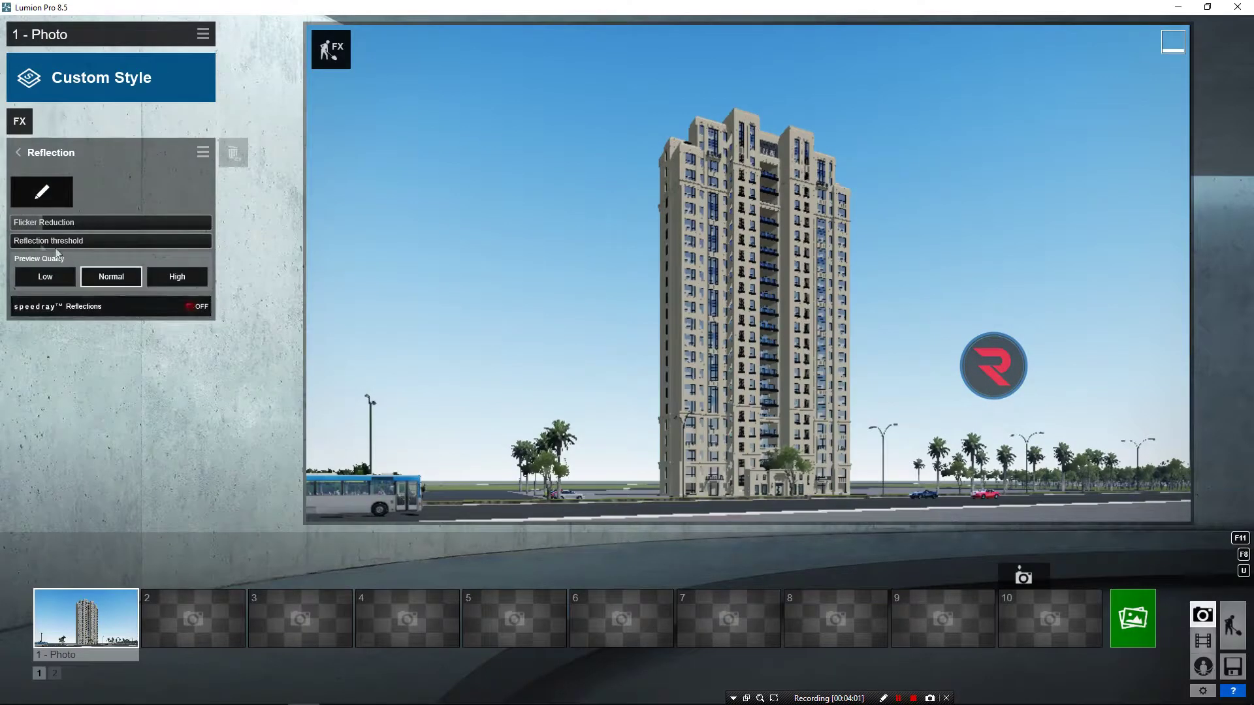
{"action": "left_click", "coordinate": [42, 191]}
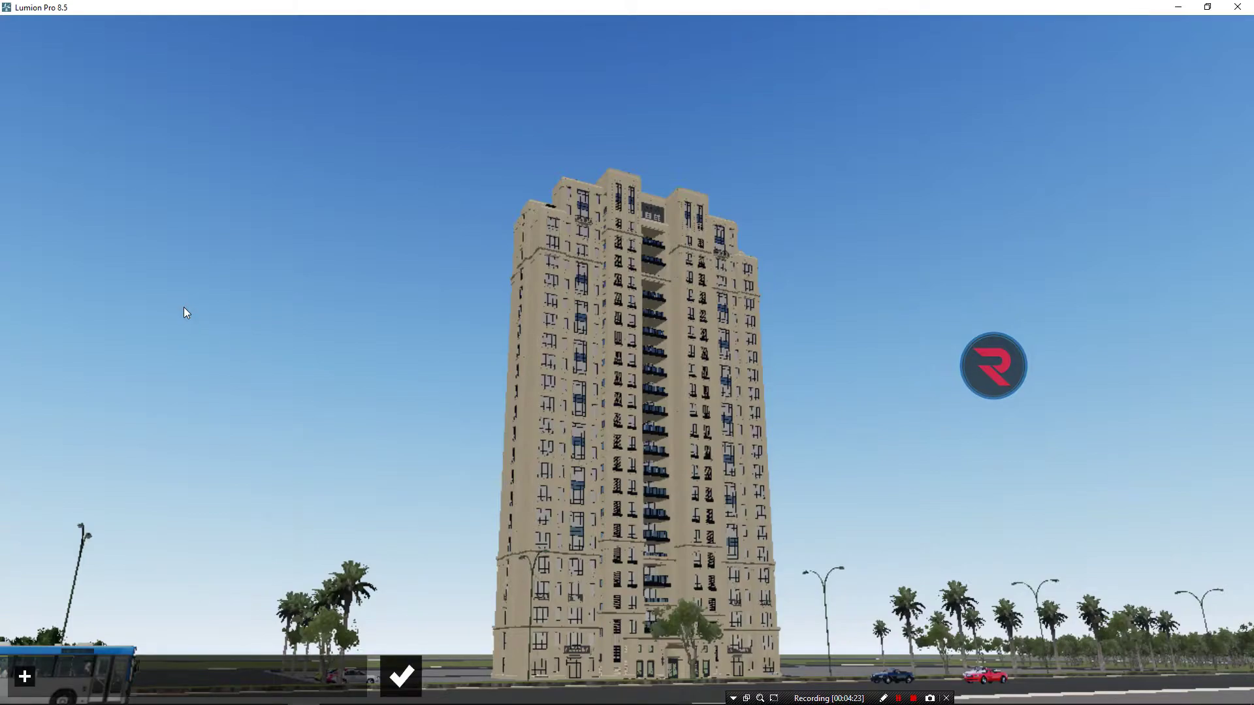
Step: Place the first two reflection planes on the tower's window glass
{"action": "left_click", "coordinate": [24, 676]}
{"action": "scroll", "coordinate": [507, 476], "scroll_direction": "up", "scroll_amount": 5}
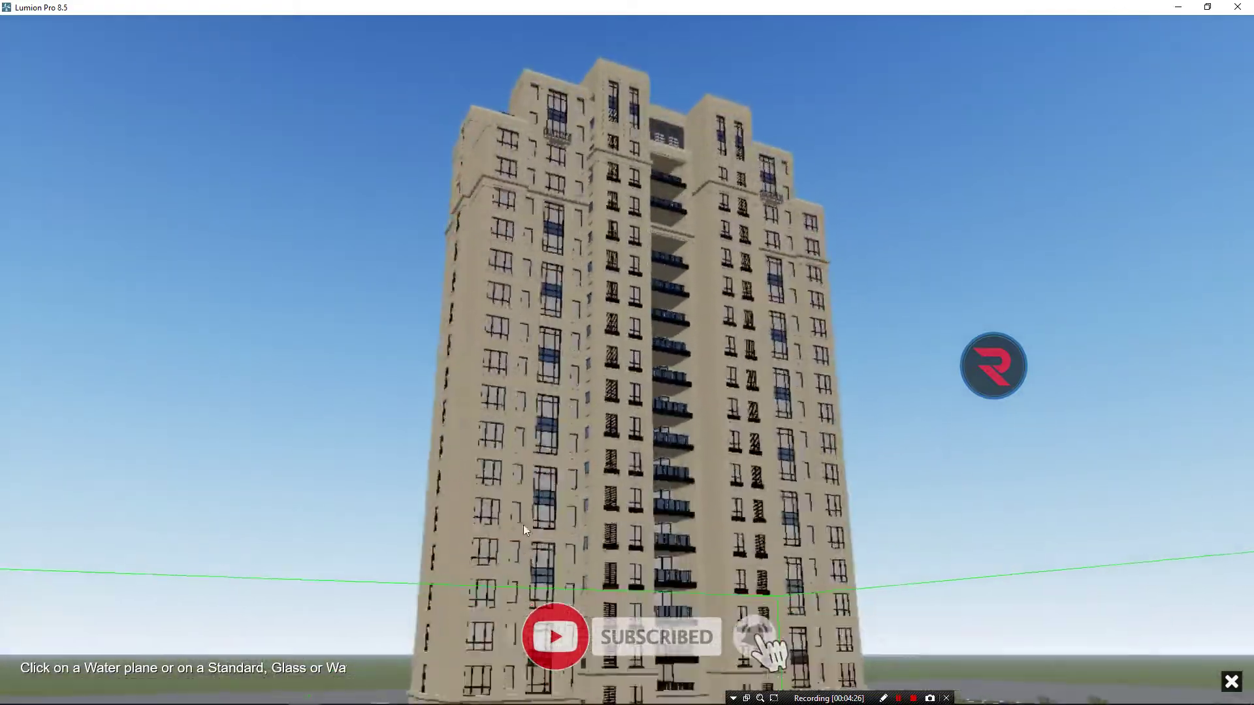
{"action": "scroll", "coordinate": [507, 475], "scroll_direction": "up", "scroll_amount": 5}
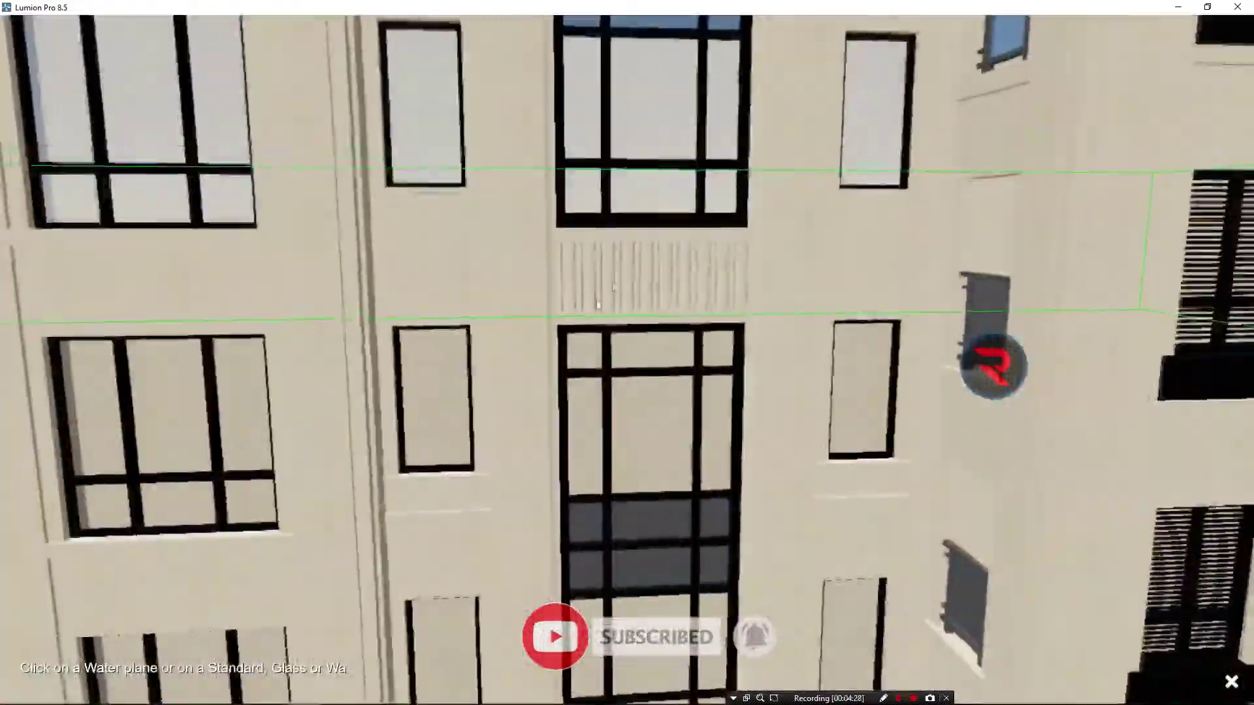
{"action": "left_click", "coordinate": [648, 115]}
{"action": "scroll", "coordinate": [649, 101], "scroll_direction": "down", "scroll_amount": 5}
{"action": "scroll", "coordinate": [664, 414], "scroll_direction": "down", "scroll_amount": 5}
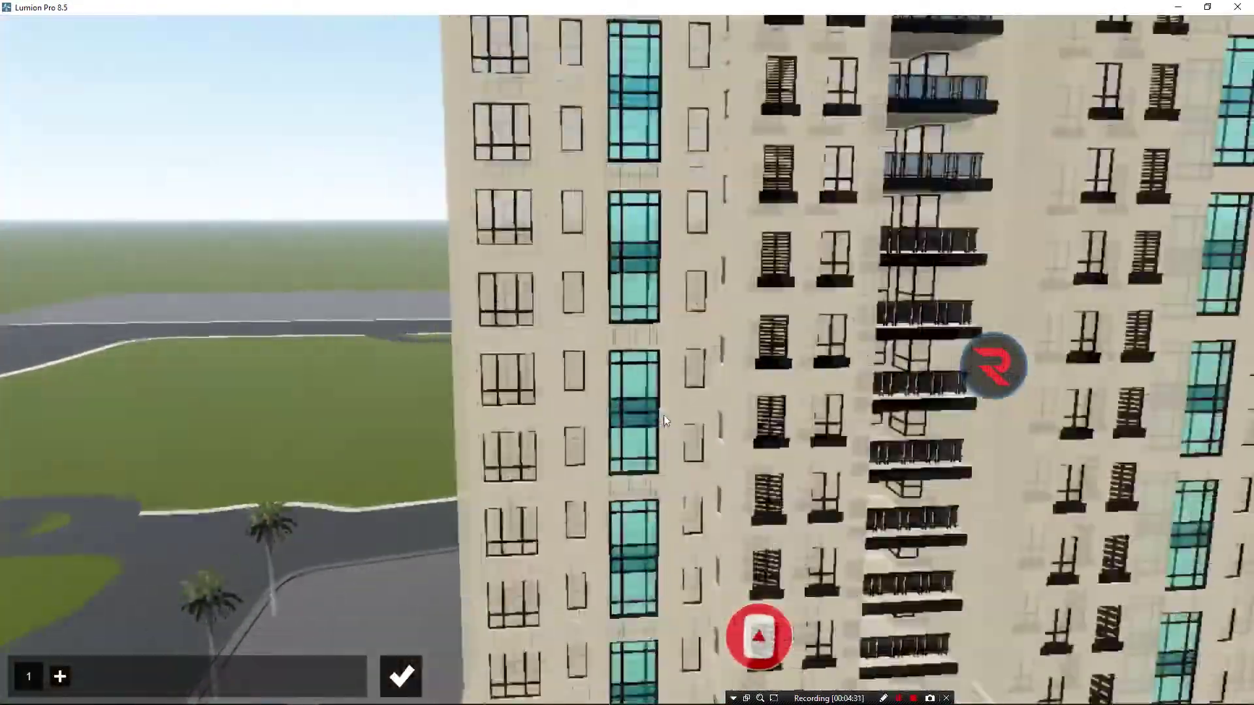
{"action": "scroll", "coordinate": [657, 432], "scroll_direction": "down", "scroll_amount": 3}
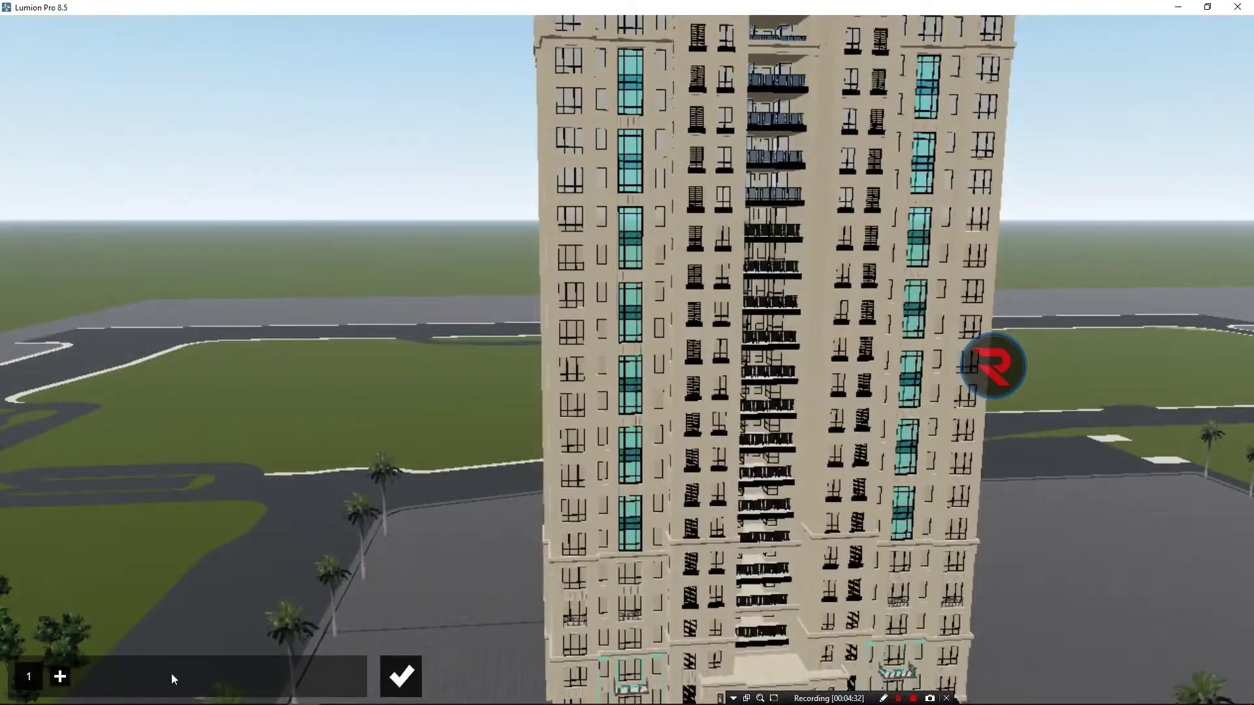
{"action": "left_click", "coordinate": [60, 677]}
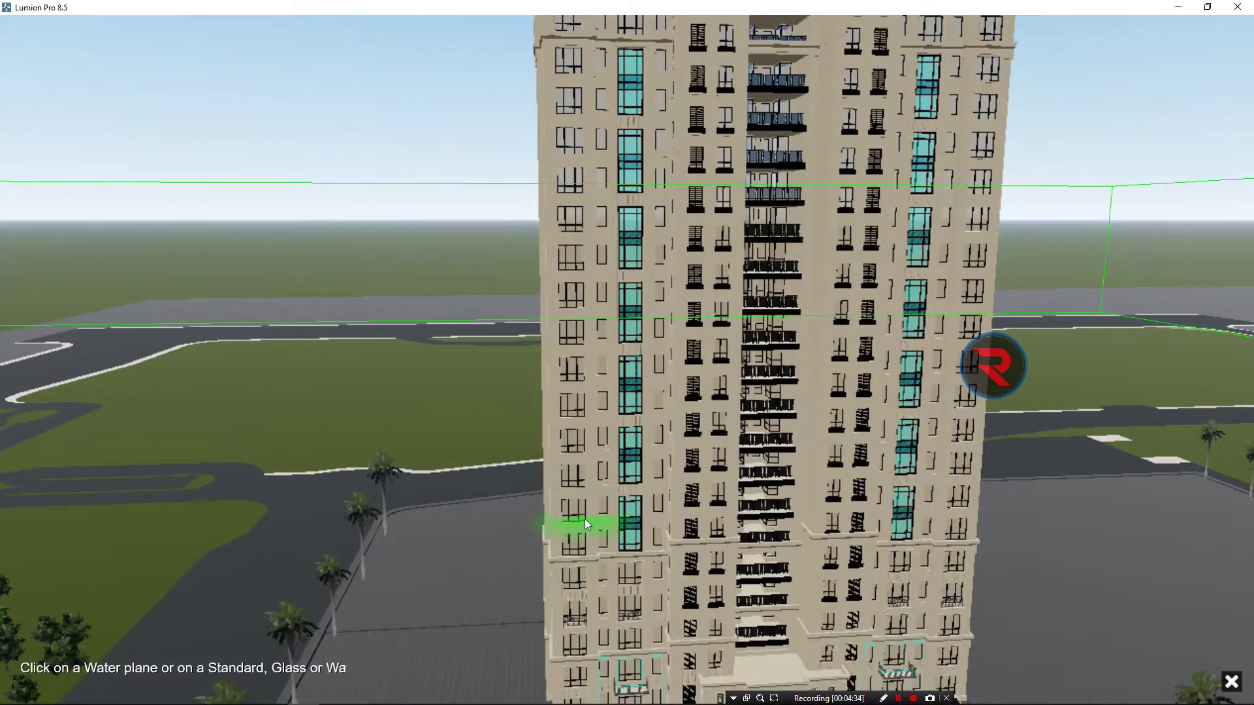
{"action": "scroll", "coordinate": [586, 518], "scroll_direction": "down", "scroll_amount": 3}
{"action": "mouse_move", "coordinate": [586, 517]}
{"action": "right_mouse_down"}
{"action": "mouse_move", "coordinate": [606, 464]}
{"action": "mouse_move", "coordinate": [537, 355]}
{"action": "right_mouse_up"}
{"action": "scroll", "coordinate": [606, 465], "scroll_direction": "down", "scroll_amount": 2}
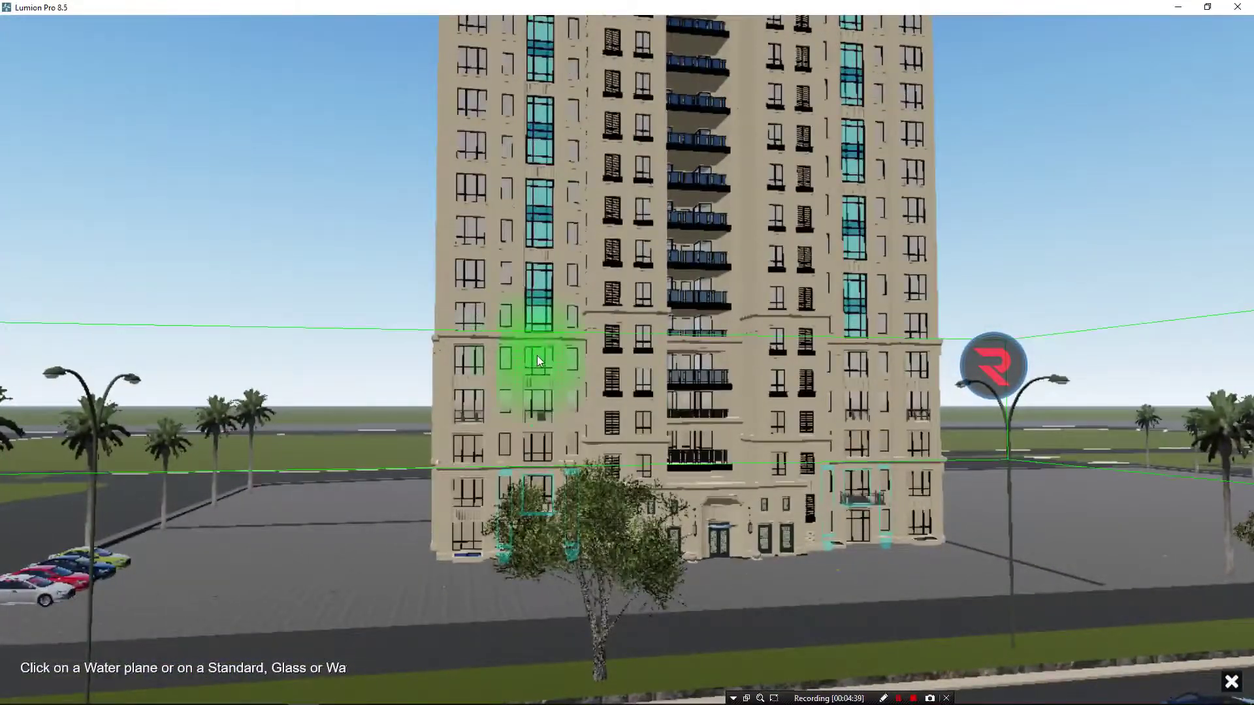
{"action": "left_click", "coordinate": [537, 355]}
Step: Add reflection planes 3–6 on the left, next, central and upper window columns, then confirm
{"action": "left_click", "coordinate": [96, 676]}
{"action": "left_click", "coordinate": [468, 308]}
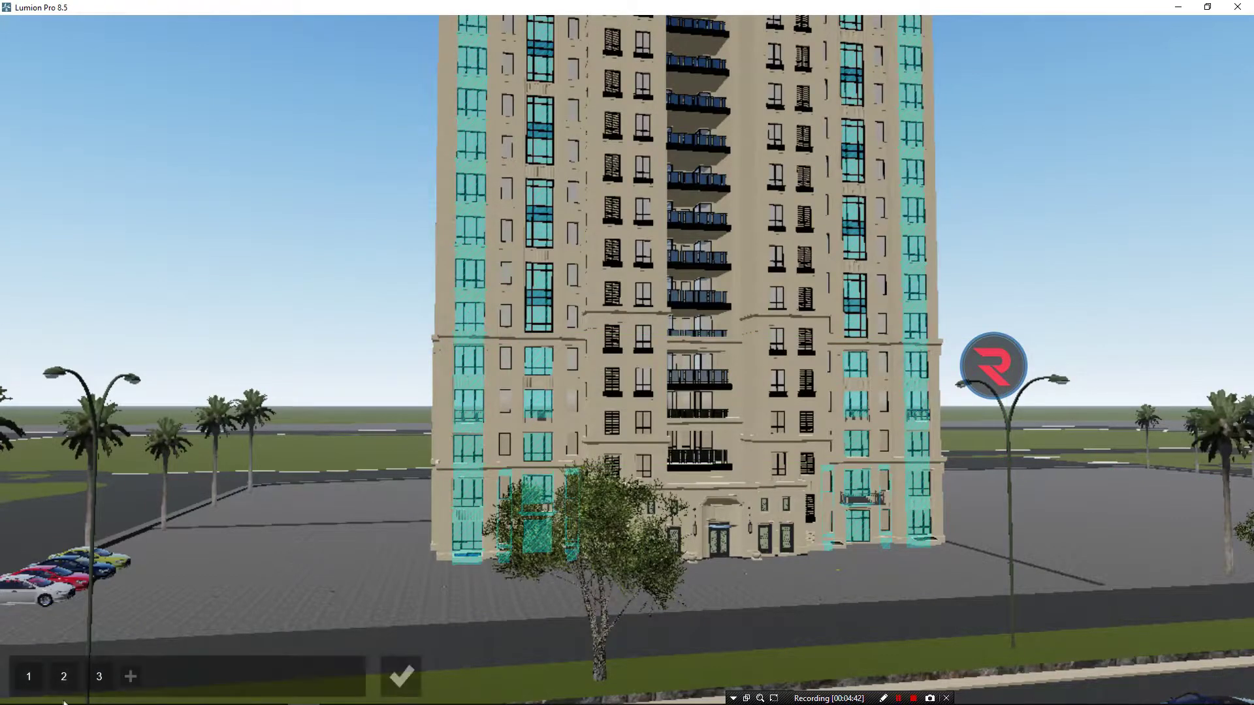
{"action": "left_click", "coordinate": [131, 677]}
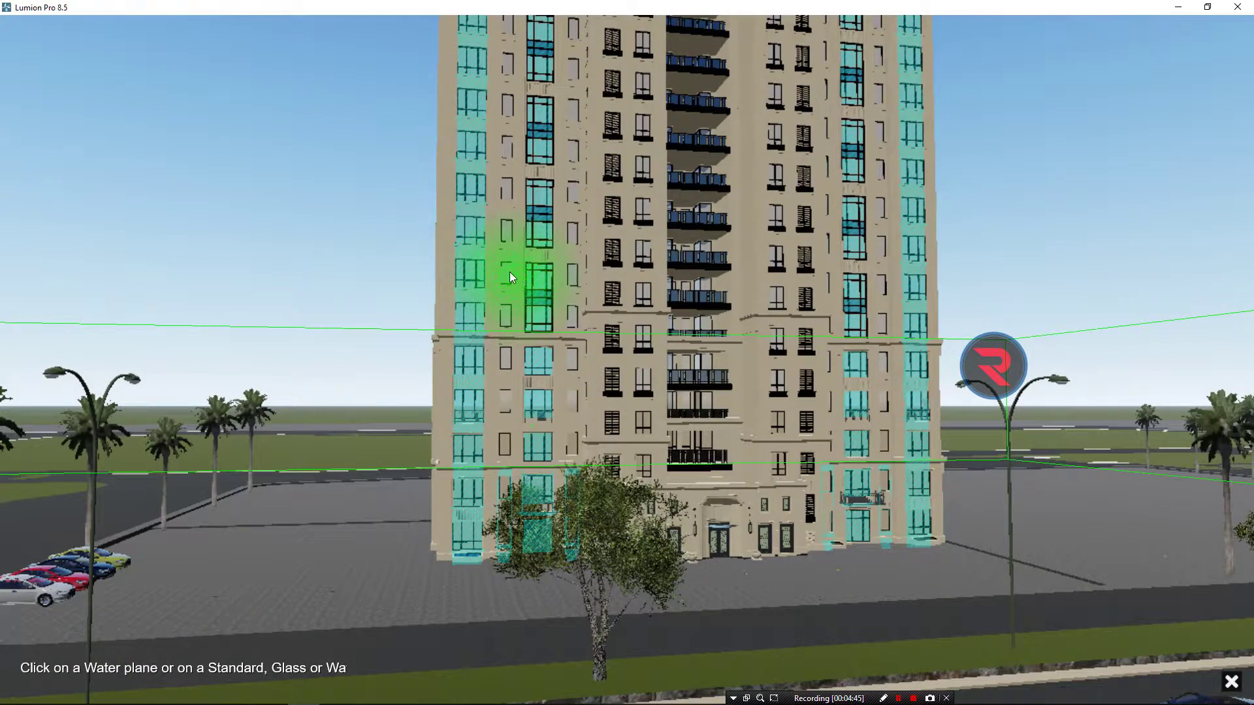
{"action": "left_click", "coordinate": [510, 275]}
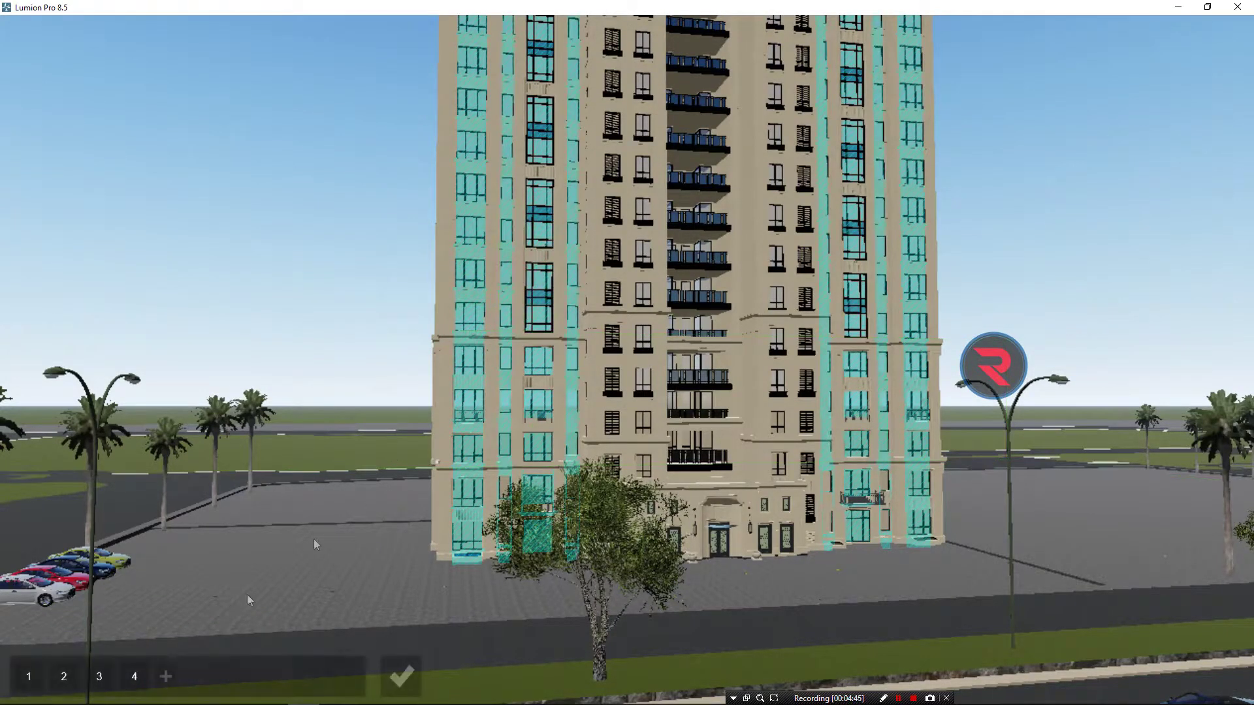
{"action": "left_click", "coordinate": [167, 677]}
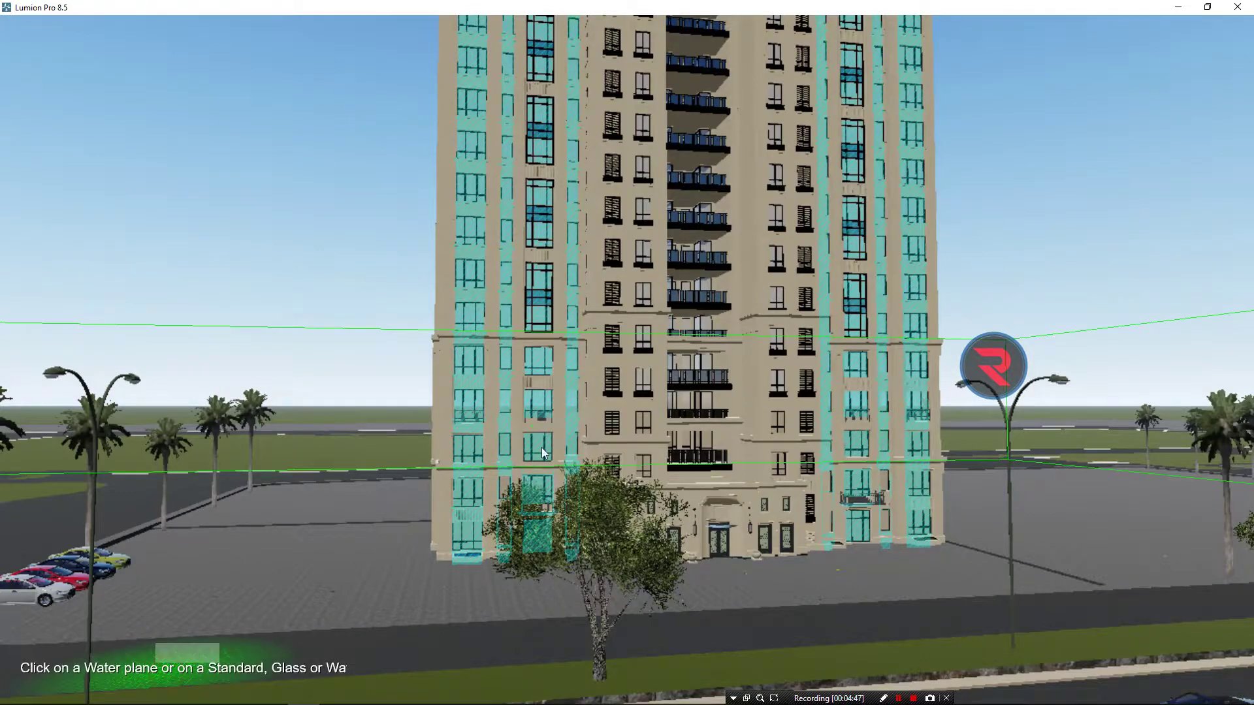
{"action": "left_click", "coordinate": [646, 287]}
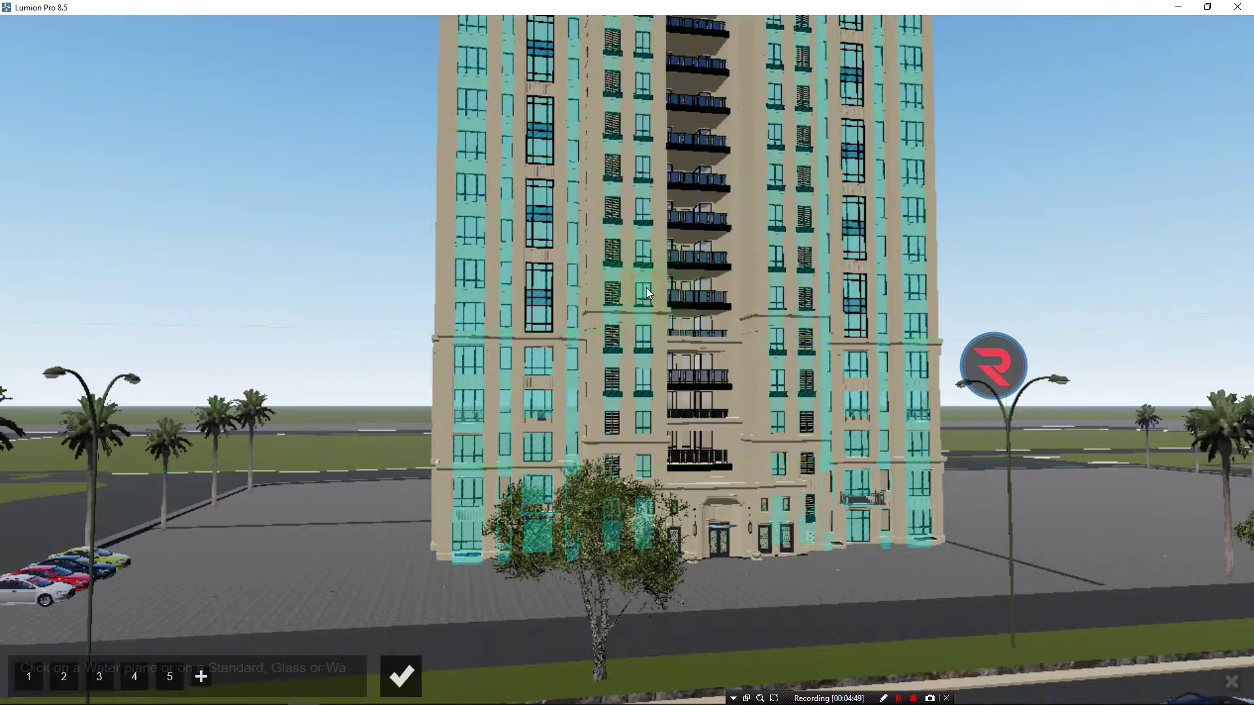
{"action": "left_click", "coordinate": [200, 677]}
{"action": "scroll", "coordinate": [504, 437], "scroll_direction": "up", "scroll_amount": 5}
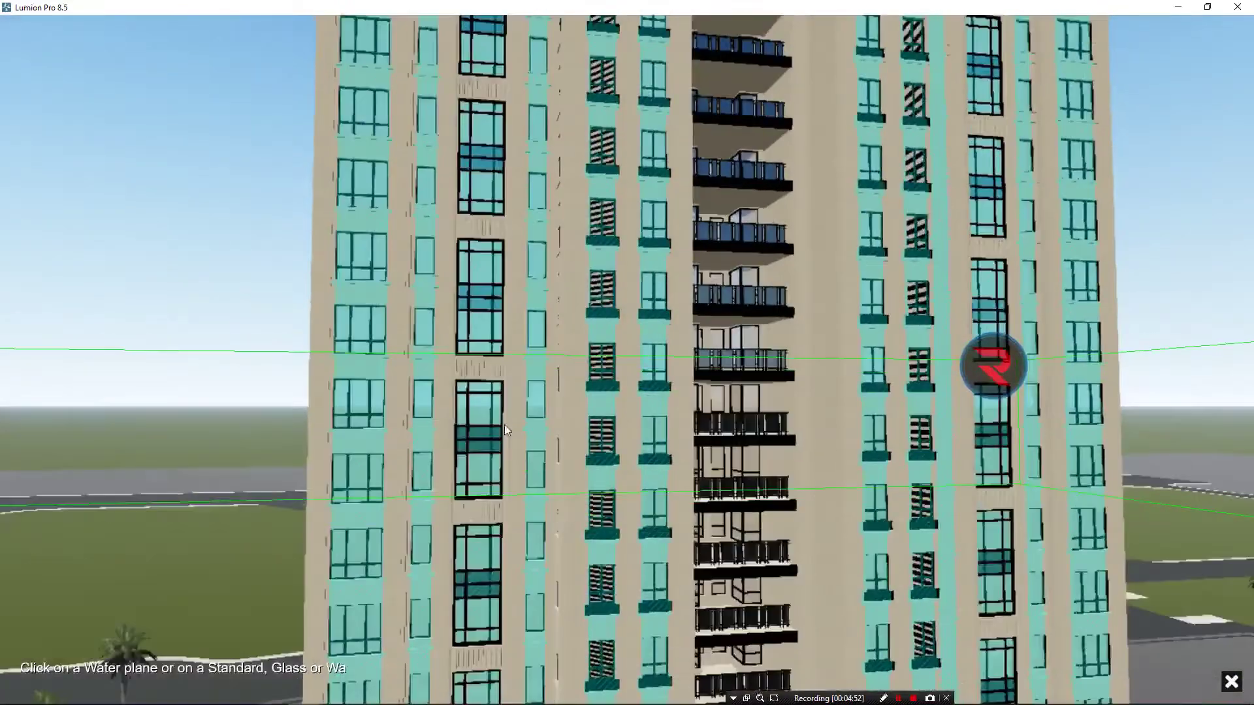
{"action": "scroll", "coordinate": [504, 425], "scroll_direction": "up", "scroll_amount": 3}
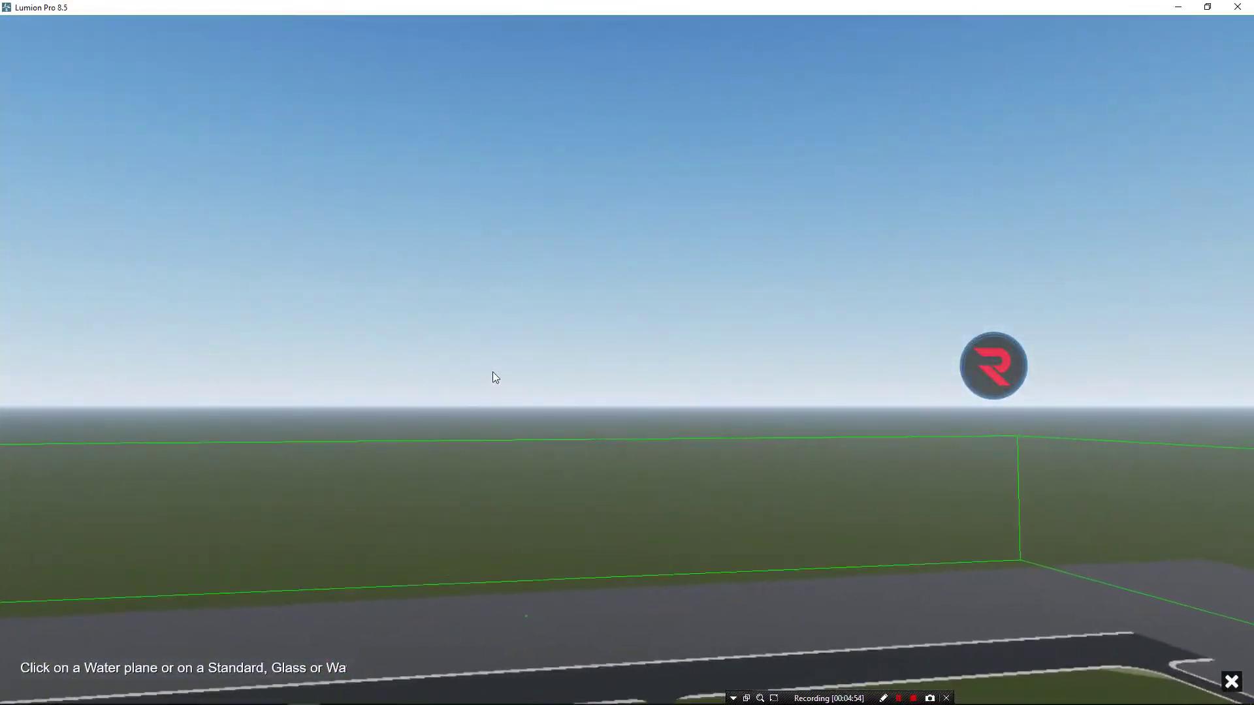
{"action": "scroll", "coordinate": [493, 374], "scroll_direction": "down", "scroll_amount": 5}
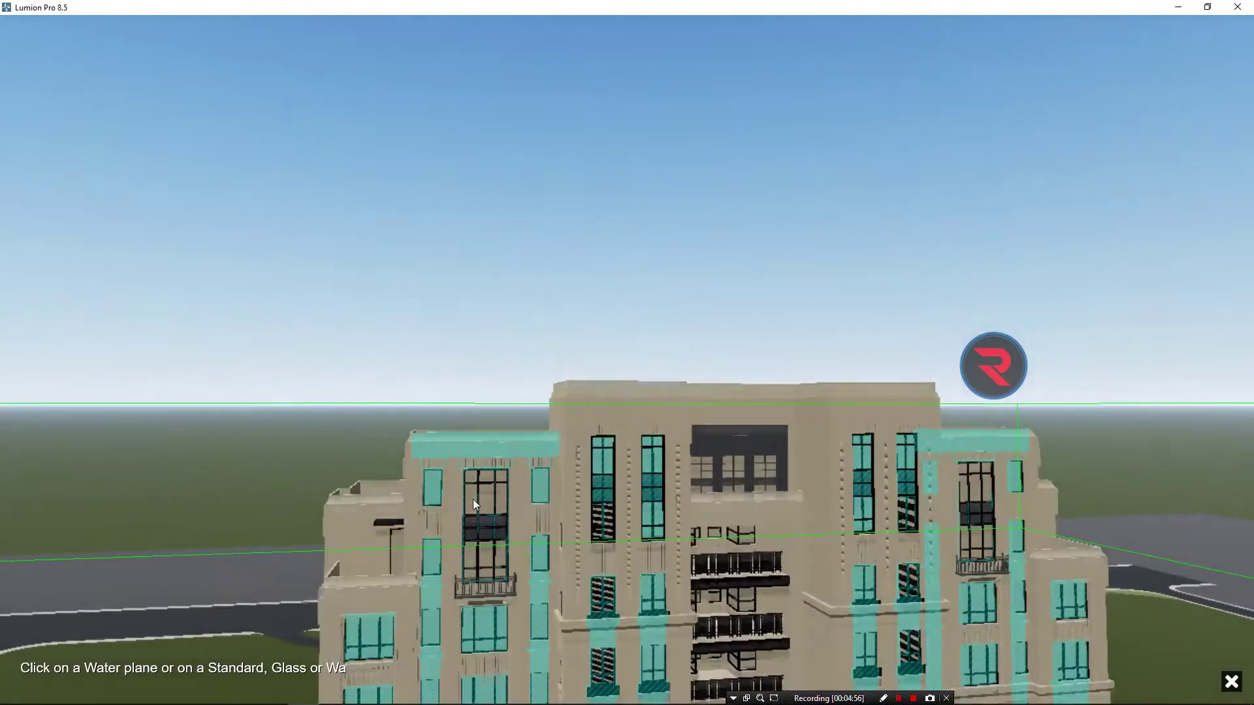
{"action": "left_click", "coordinate": [485, 489]}
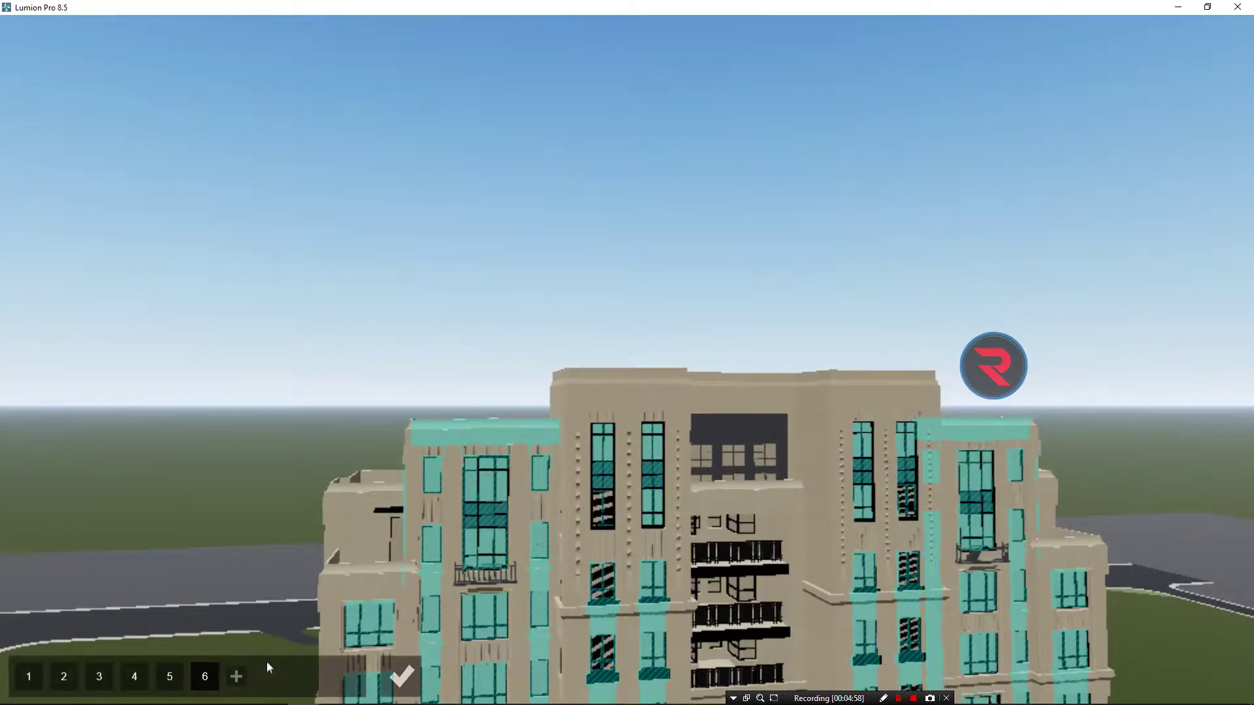
{"action": "left_click", "coordinate": [414, 681]}
Step: Set reflection preview quality to High, enable speedray Reflections, and restore Photo 1's camera
{"action": "left_click", "coordinate": [186, 281]}
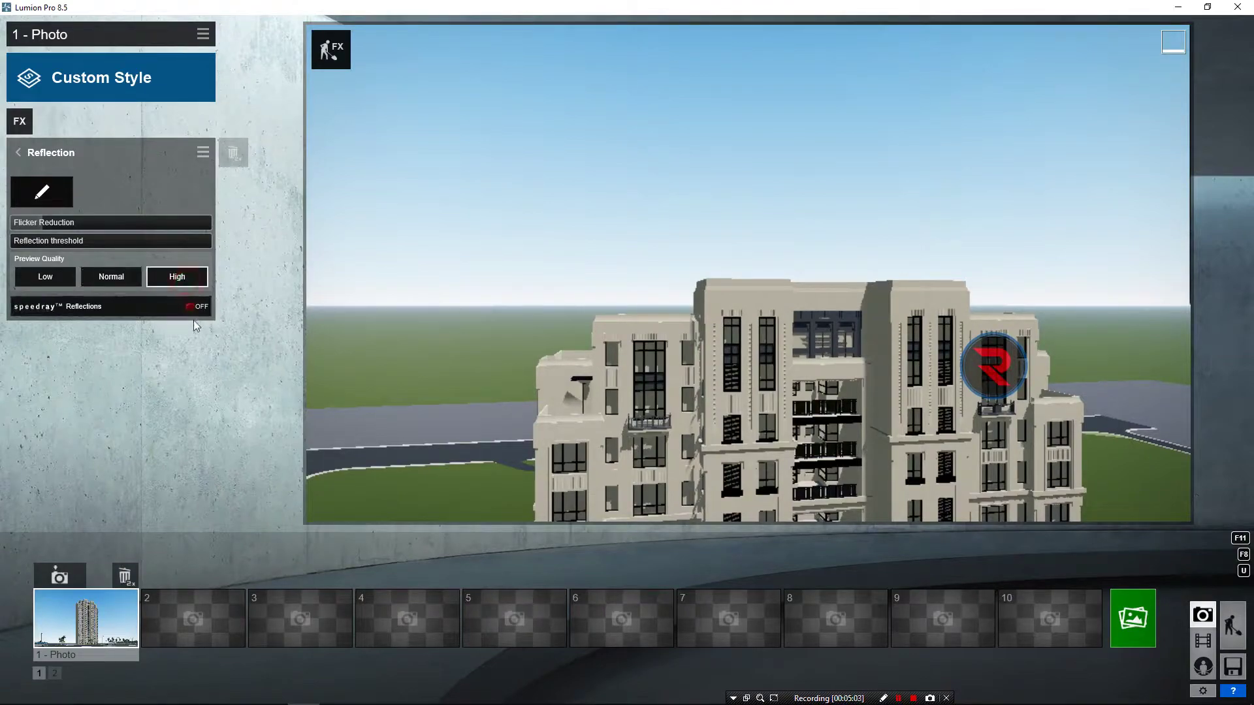
{"action": "left_click", "coordinate": [193, 307]}
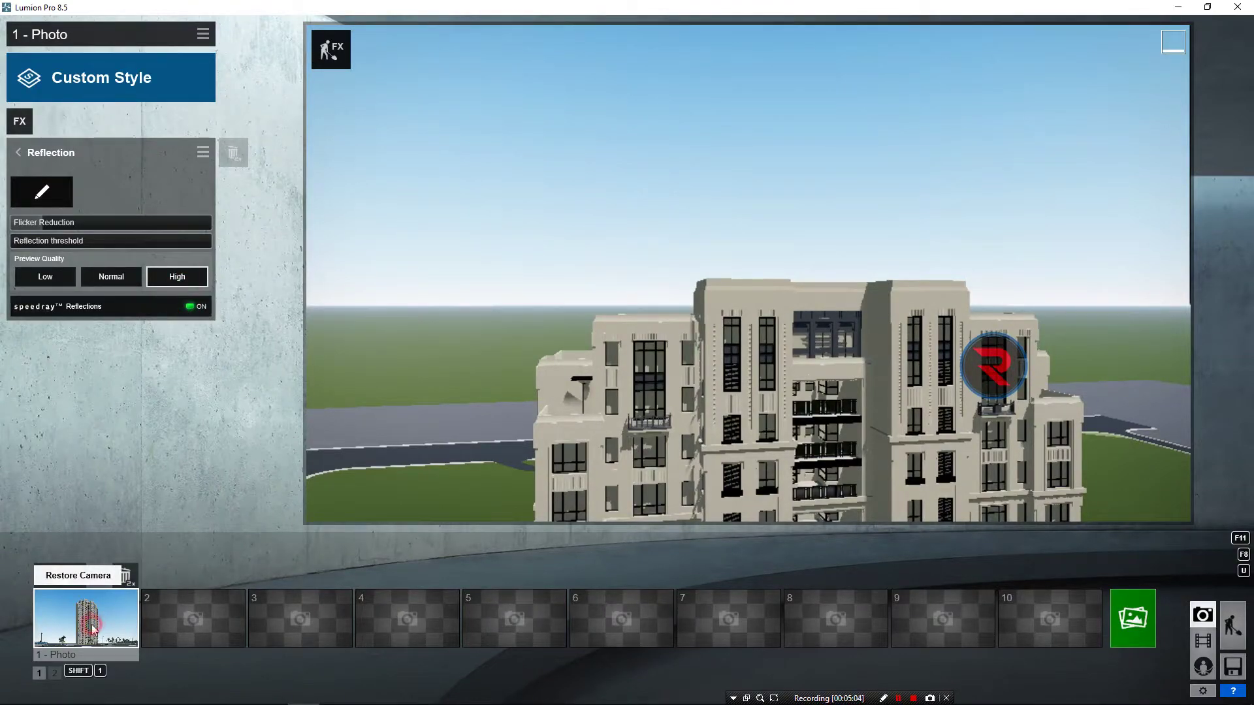
{"action": "left_click", "coordinate": [92, 629]}
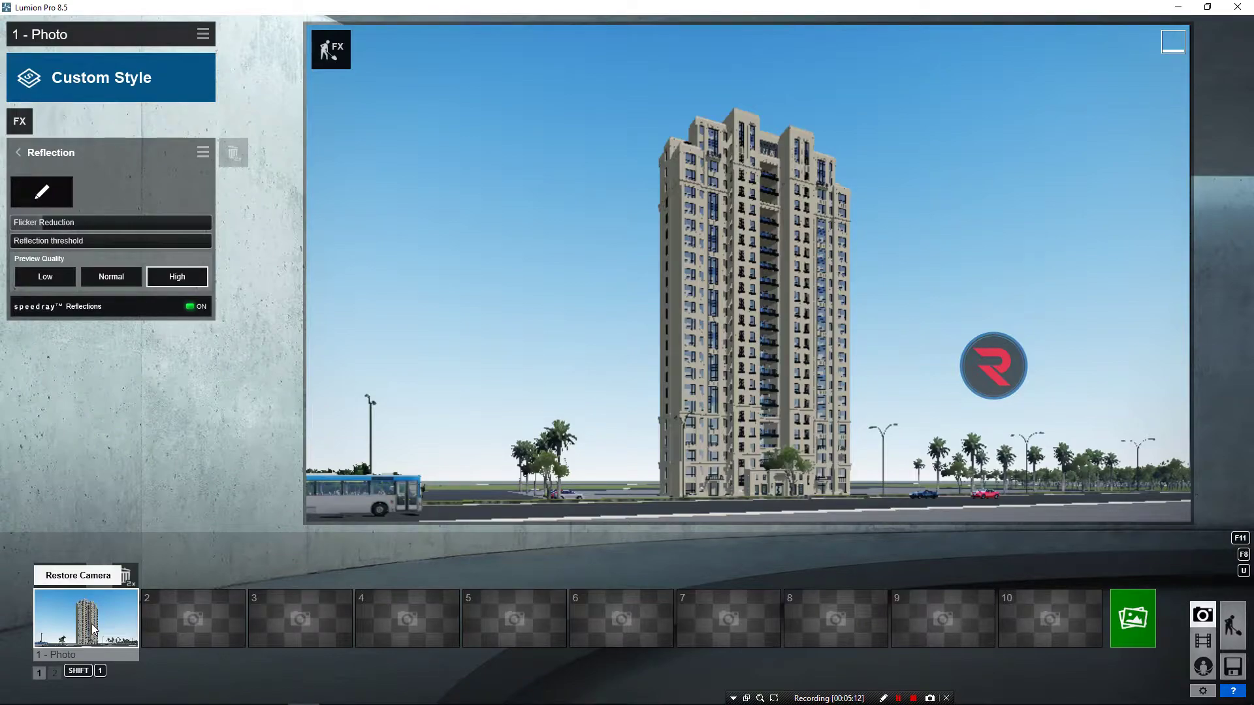
{"action": "mouse_move", "coordinate": [1049, 618]}
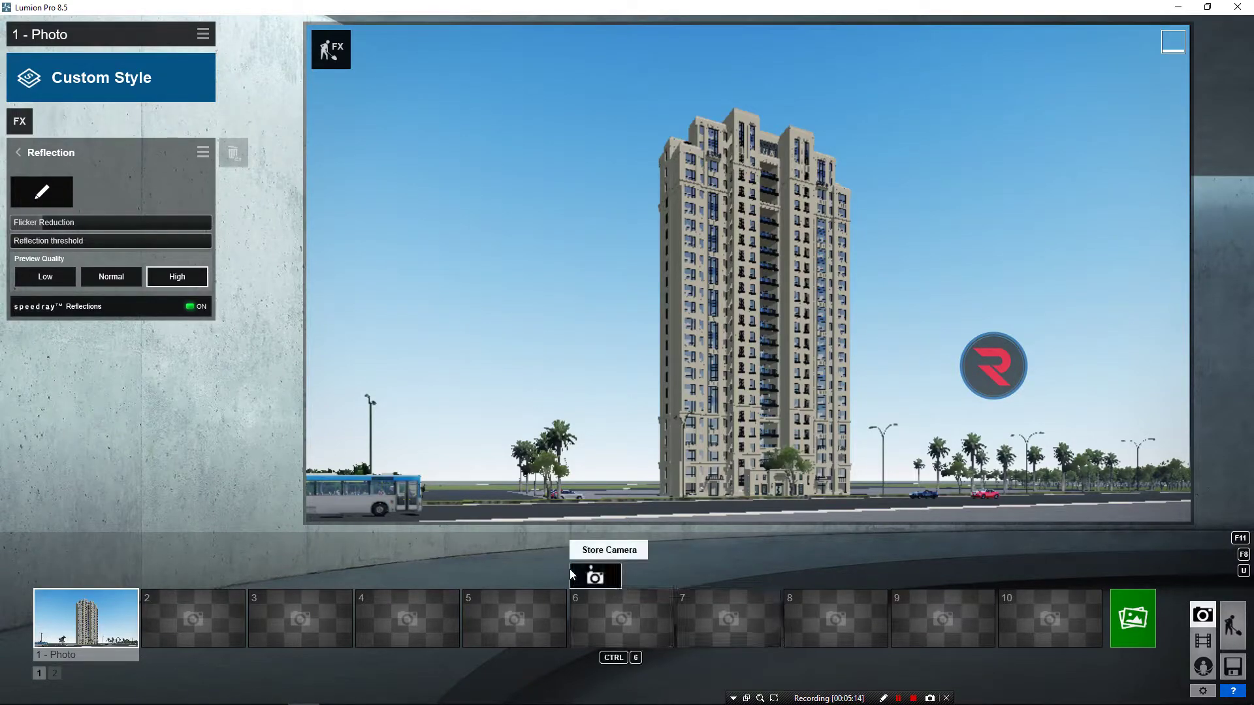
Step: Render the shot at Print resolution (3840x2160), overwriting file 1 in RENDER IMAGE
{"action": "left_click", "coordinate": [1149, 617]}
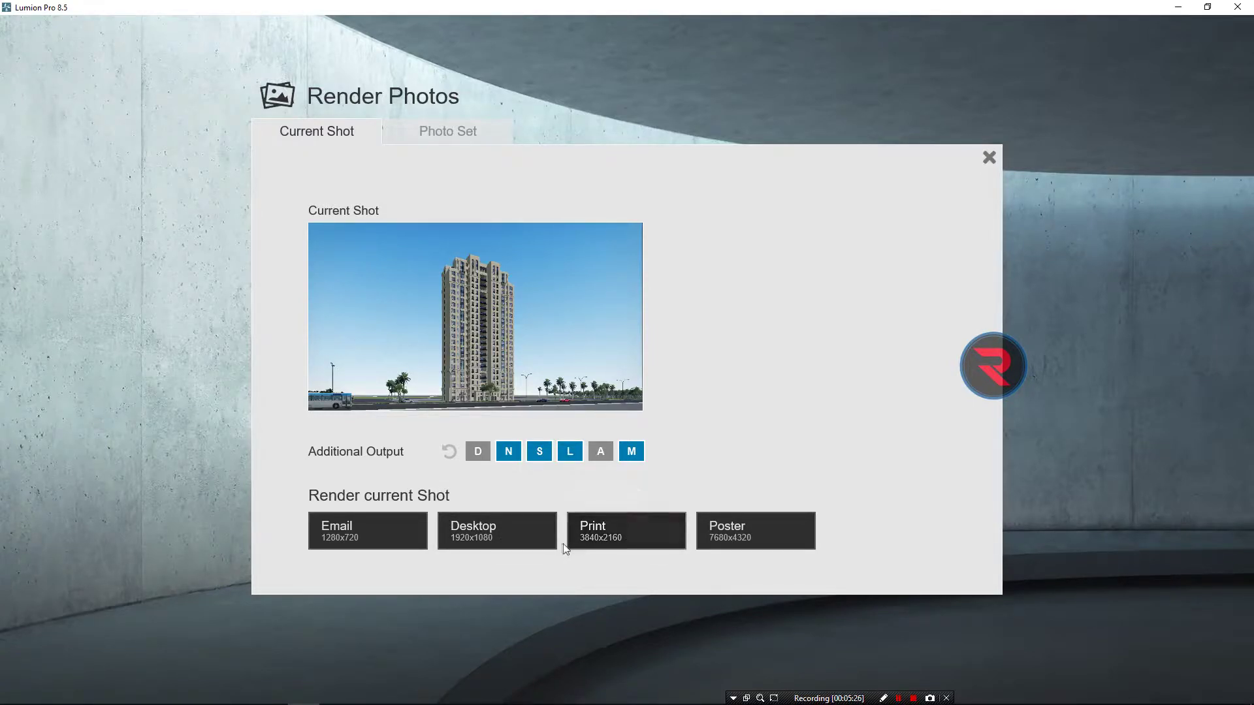
{"action": "left_click", "coordinate": [581, 538]}
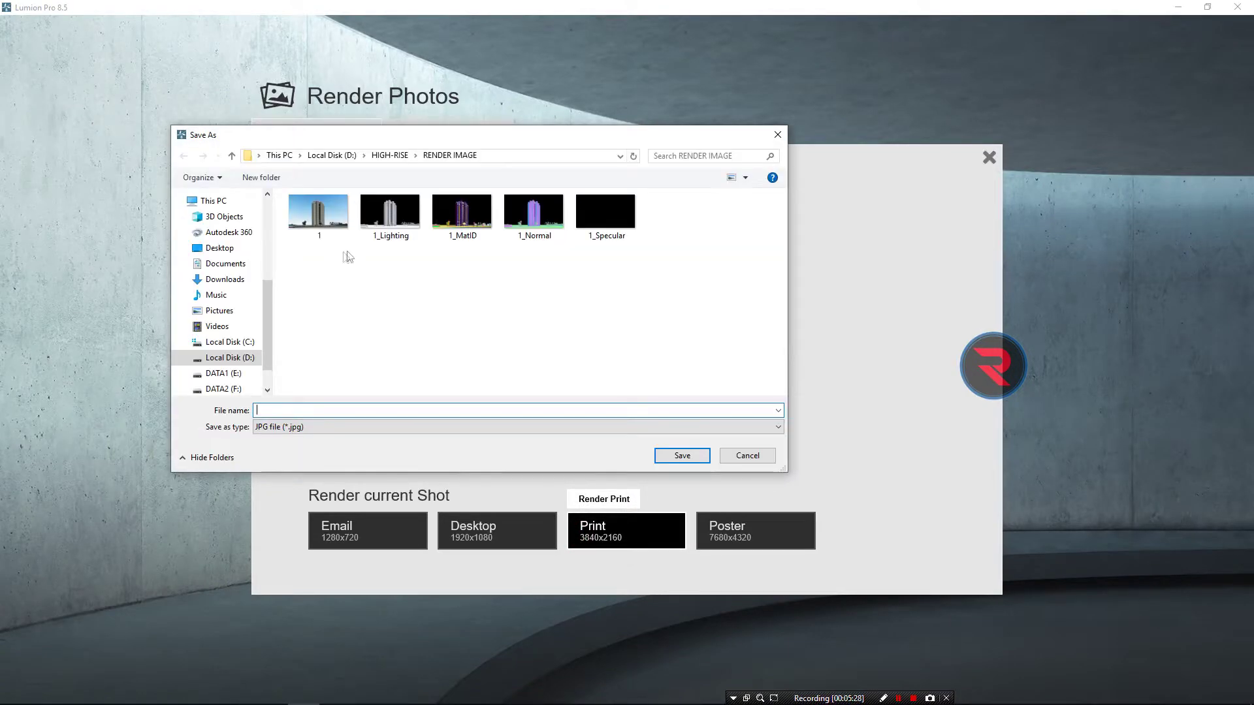
{"action": "left_click", "coordinate": [694, 456]}
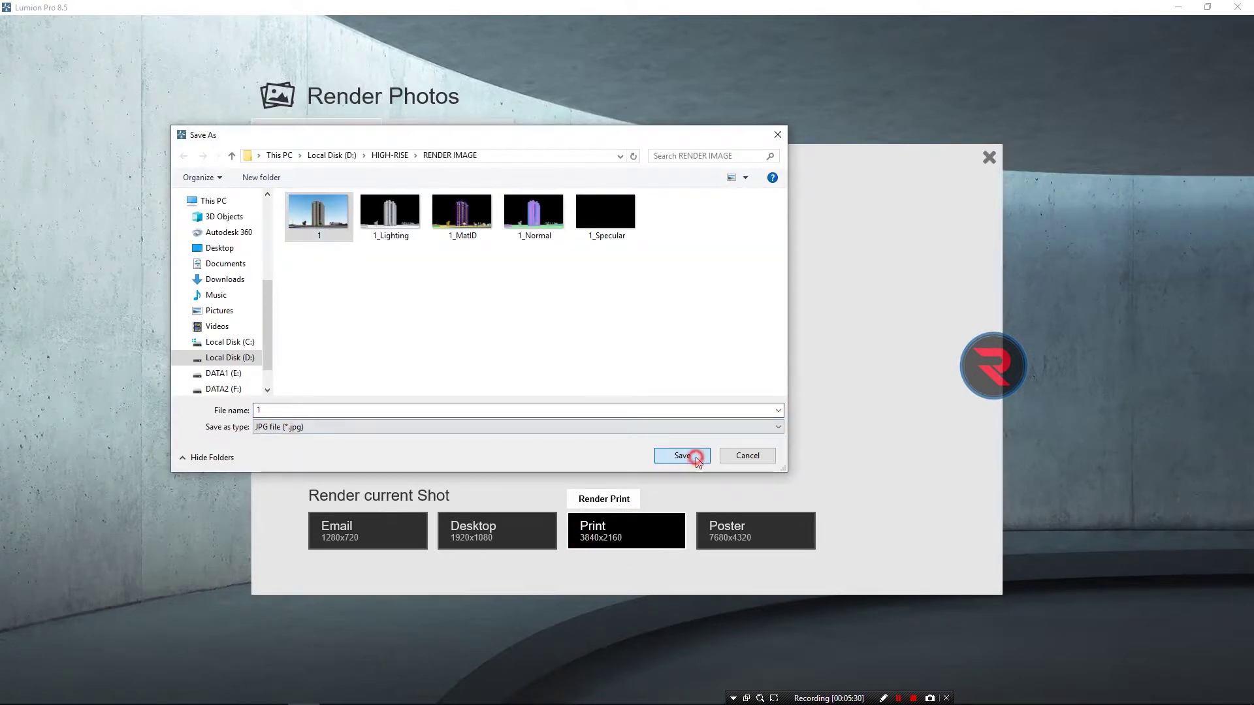
{"action": "left_click", "coordinate": [655, 408]}
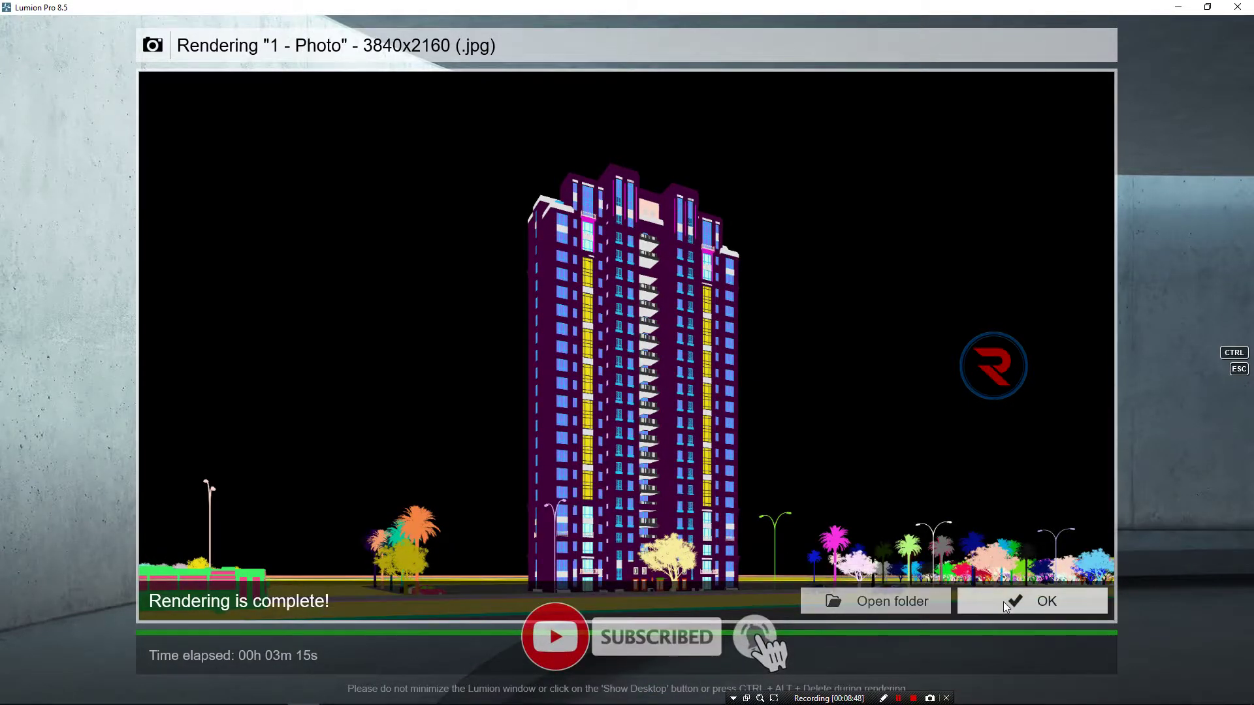
Step: Close the finished render and overwrite-save the Lumion scene
{"action": "left_click", "coordinate": [1031, 601]}
{"action": "left_click", "coordinate": [1232, 667]}
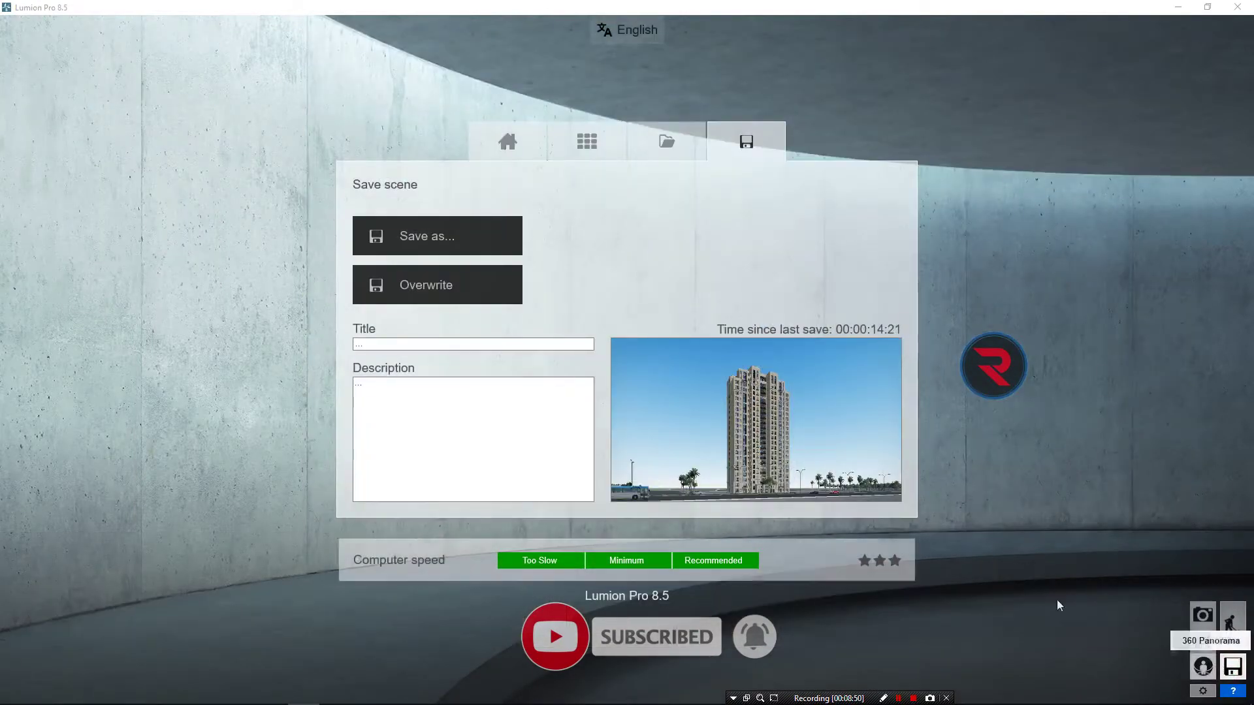
{"action": "left_click", "coordinate": [492, 288]}
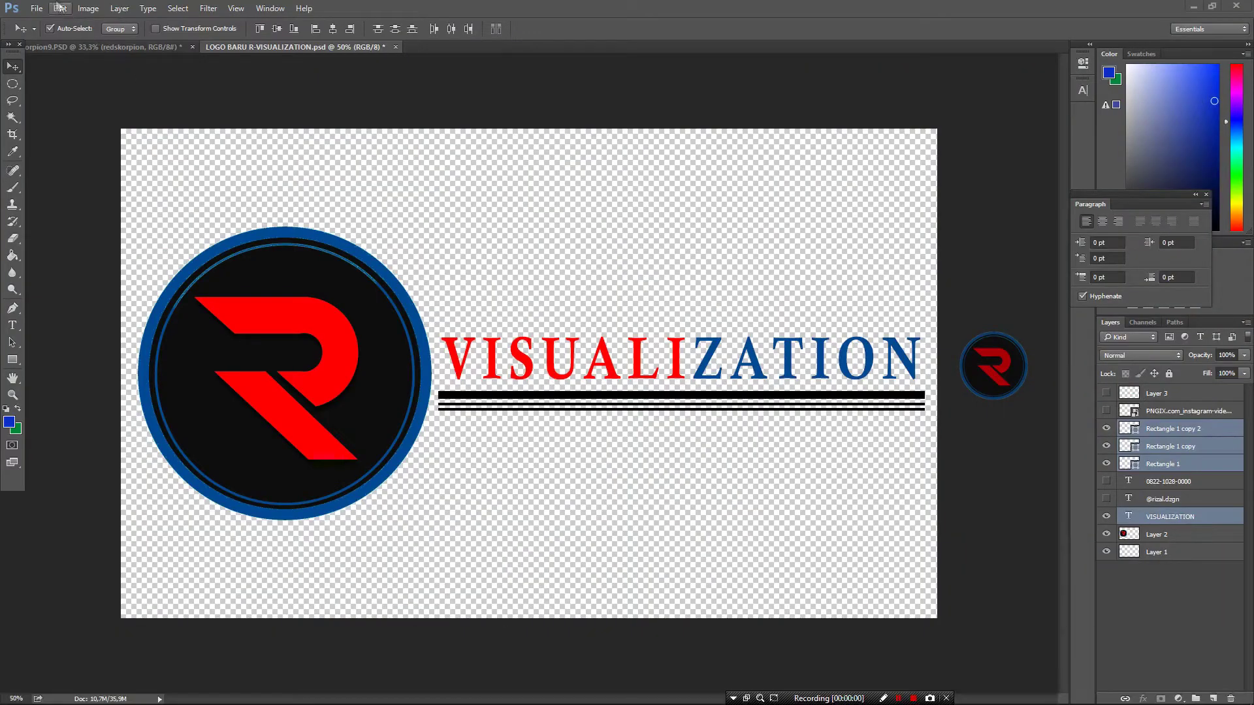
{"action": "left_click", "coordinate": [36, 8]}
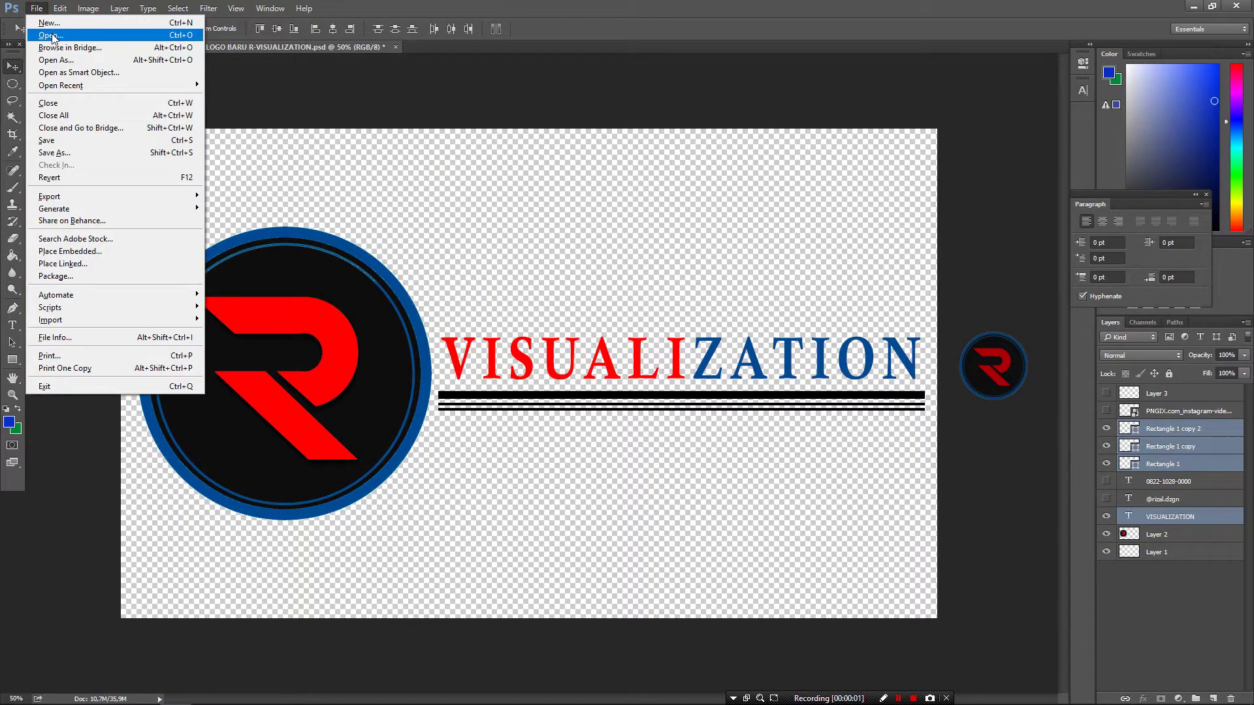
Step: Open renders 1, 1_Lighting and 1_MatID from D:\HIGH-RISE\RENDER IMAGE
{"action": "left_click", "coordinate": [52, 37]}
{"action": "left_click", "coordinate": [63, 416]}
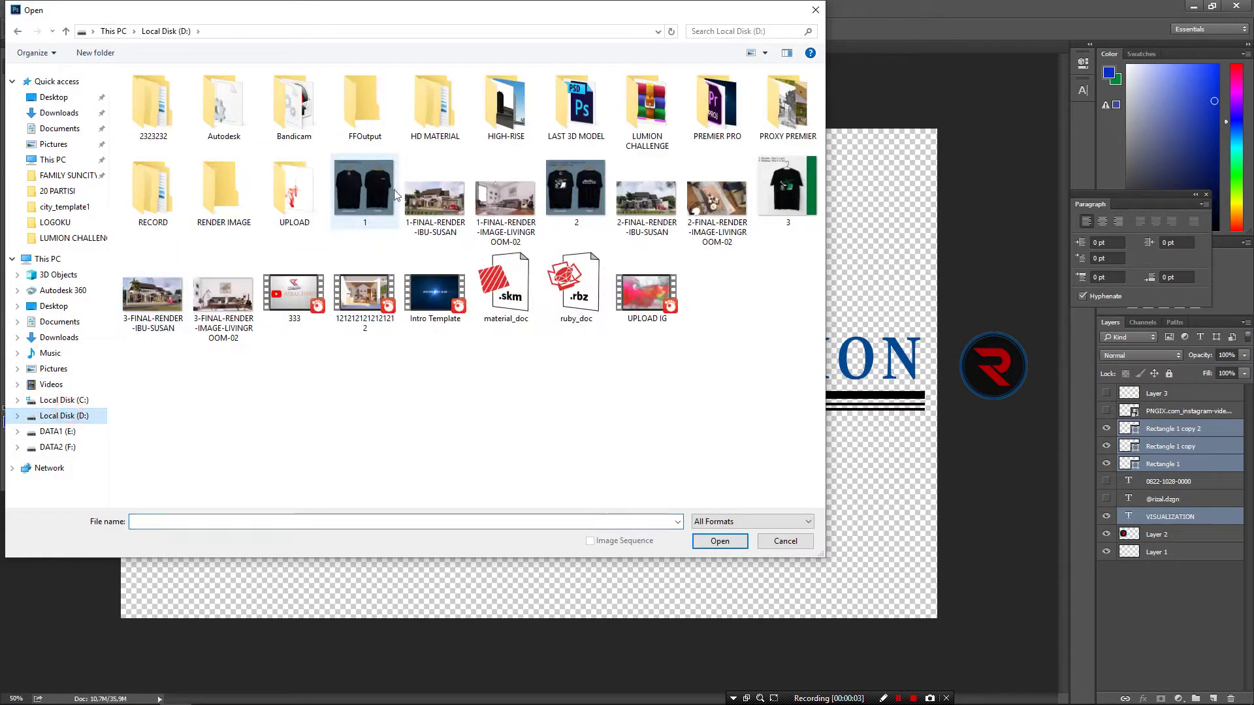
{"action": "double_click", "coordinate": [500, 108]}
{"action": "double_click", "coordinate": [336, 88]}
{"action": "left_click", "coordinate": [162, 71]}
{"action": "left_click", "coordinate": [223, 88], "text": "ctrl"}
{"action": "left_click", "coordinate": [292, 89], "text": "ctrl"}
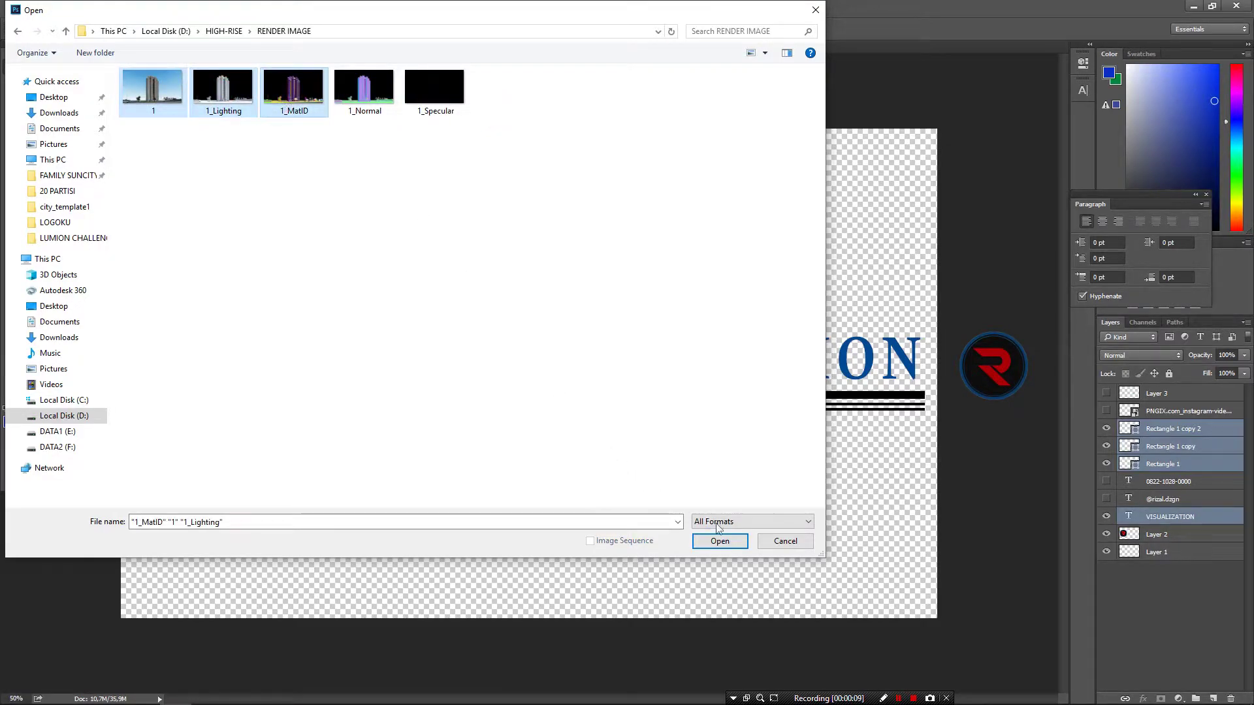
{"action": "left_click", "coordinate": [720, 540]}
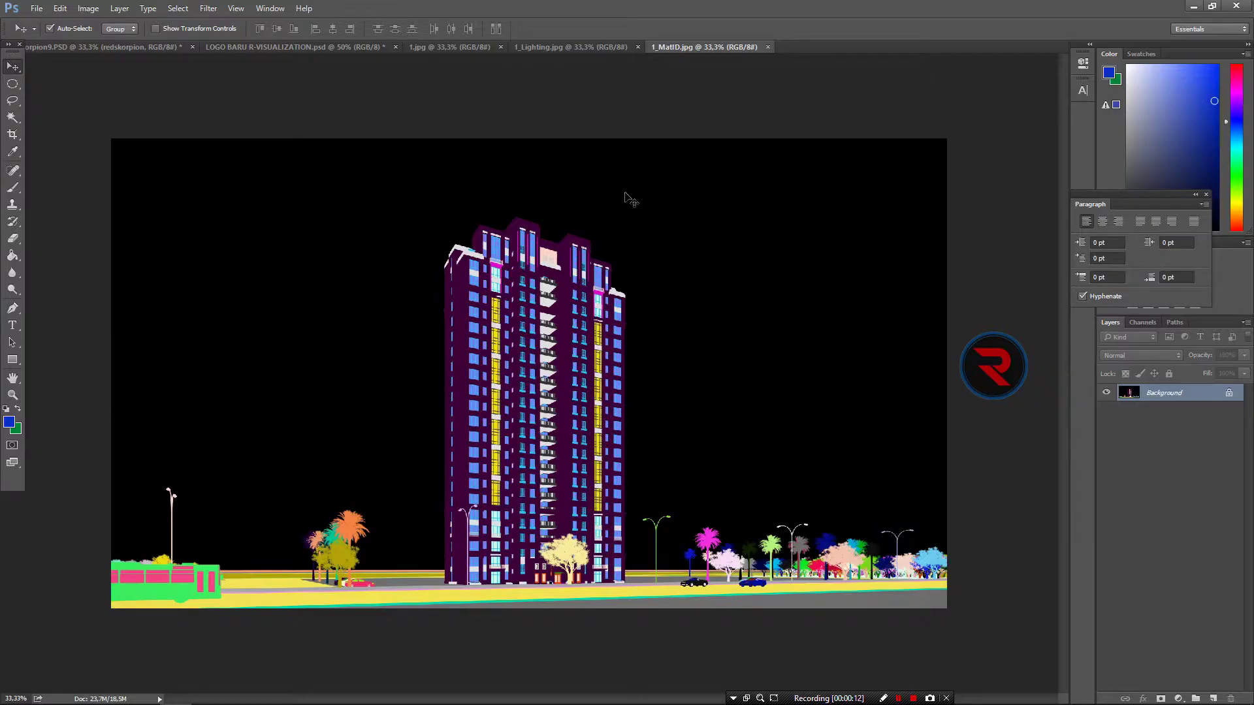
Step: Copy the 1_Lighting render into 1.jpg as Layer 1
{"action": "left_click", "coordinate": [448, 49]}
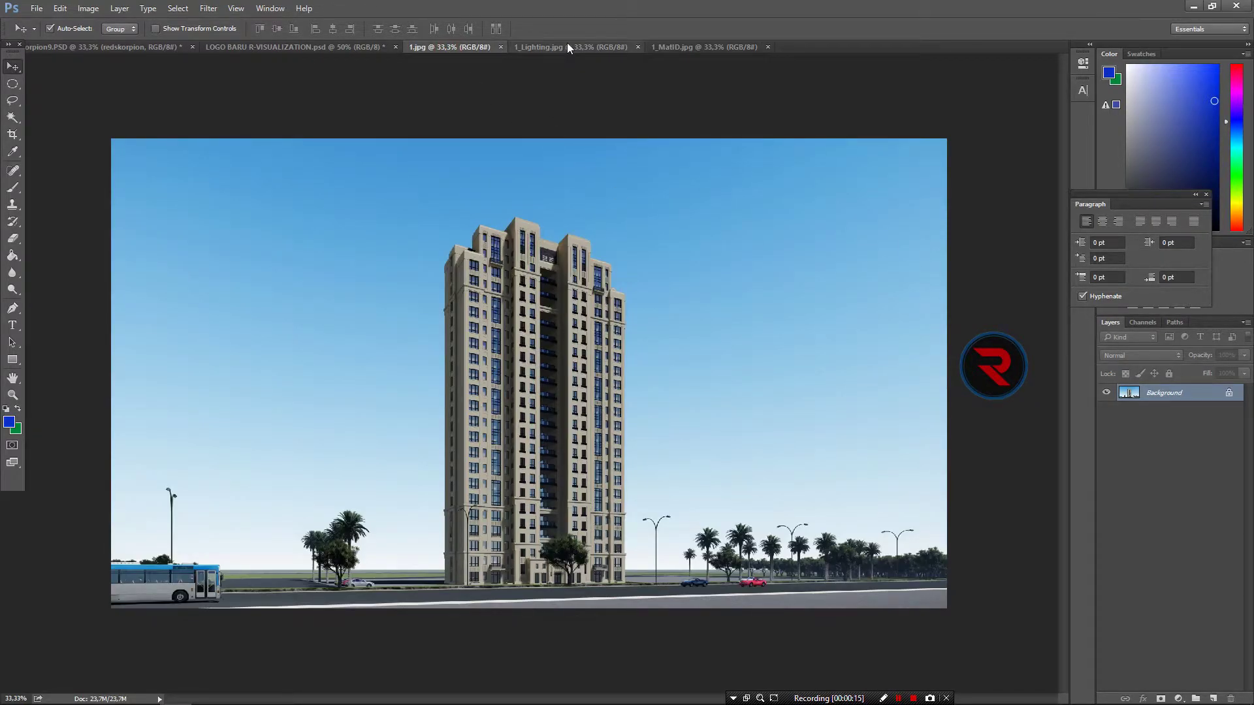
{"action": "left_click", "coordinate": [567, 44]}
{"action": "left_click", "coordinate": [1224, 392]}
{"action": "left_click_drag", "start_coordinate": [264, 175], "coordinate": [477, 272]}
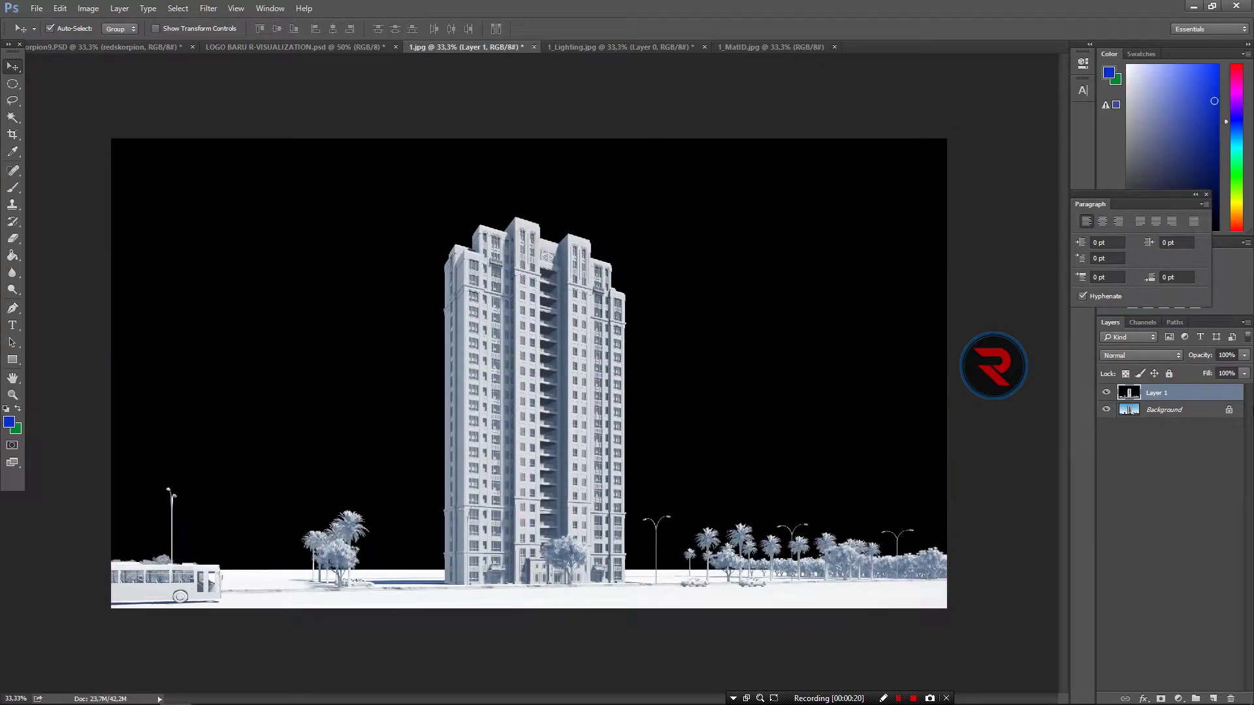
Step: Set Layer 1 to Soft Light at about 73% opacity and duplicate the Background layer
{"action": "left_click", "coordinate": [1141, 355]}
{"action": "left_click", "coordinate": [1135, 493]}
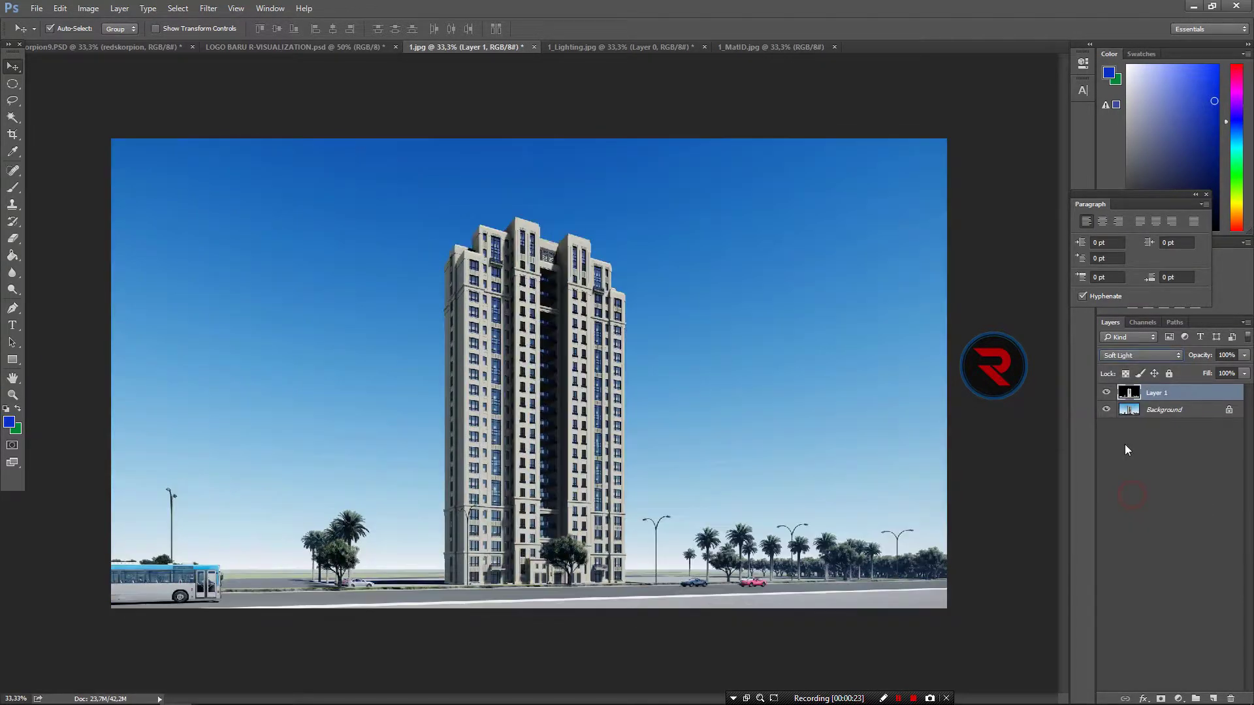
{"action": "left_click", "coordinate": [1141, 355]}
{"action": "left_click", "coordinate": [1126, 480]}
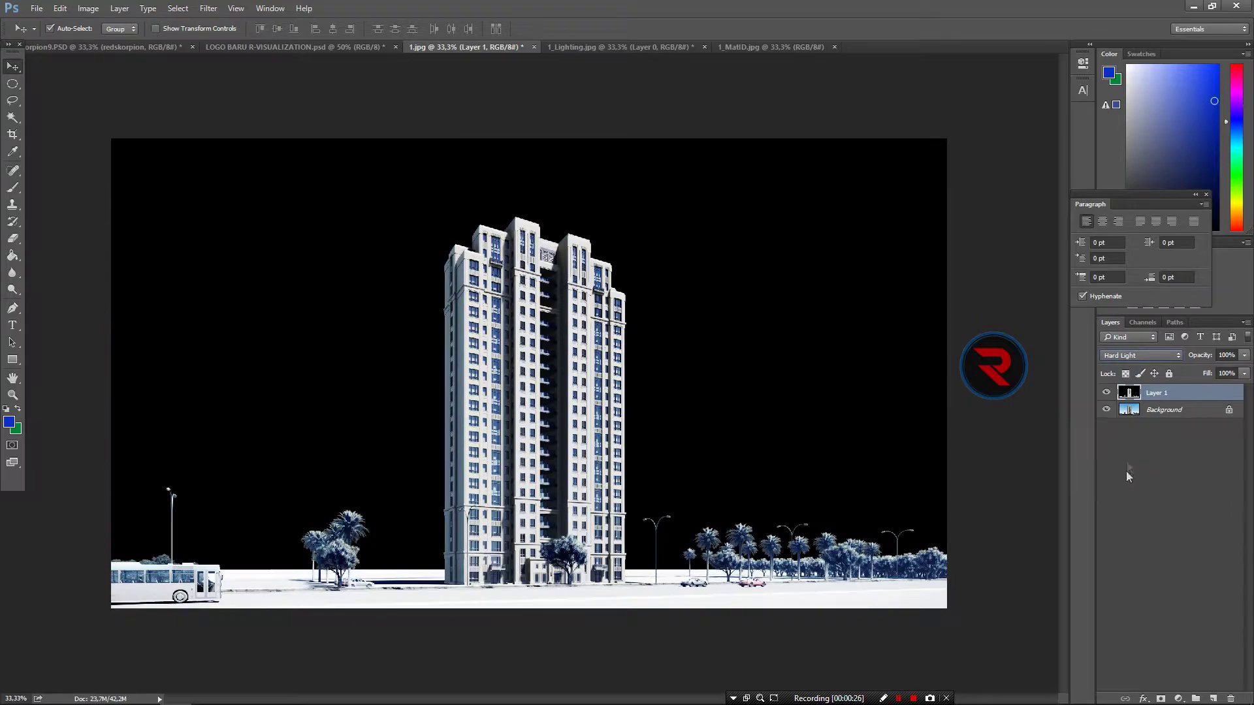
{"action": "left_click", "coordinate": [1140, 356]}
{"action": "left_click", "coordinate": [1128, 483]}
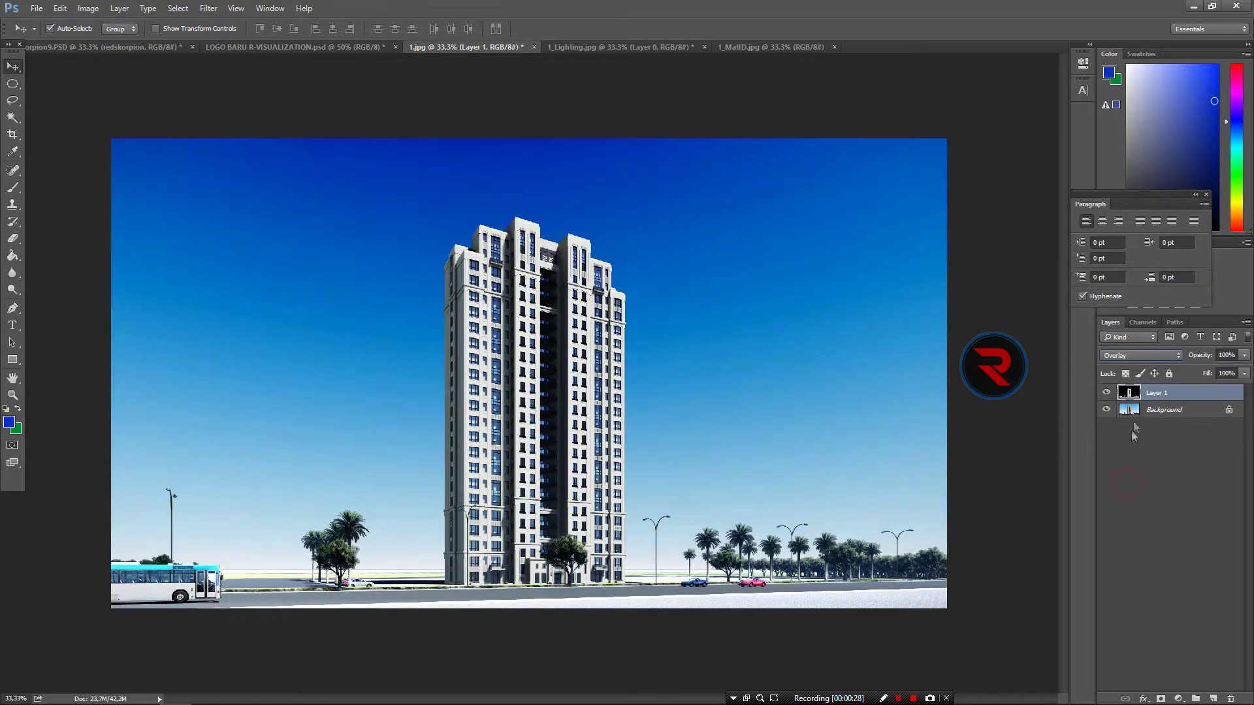
{"action": "left_click", "coordinate": [1137, 355]}
{"action": "left_click", "coordinate": [1136, 491]}
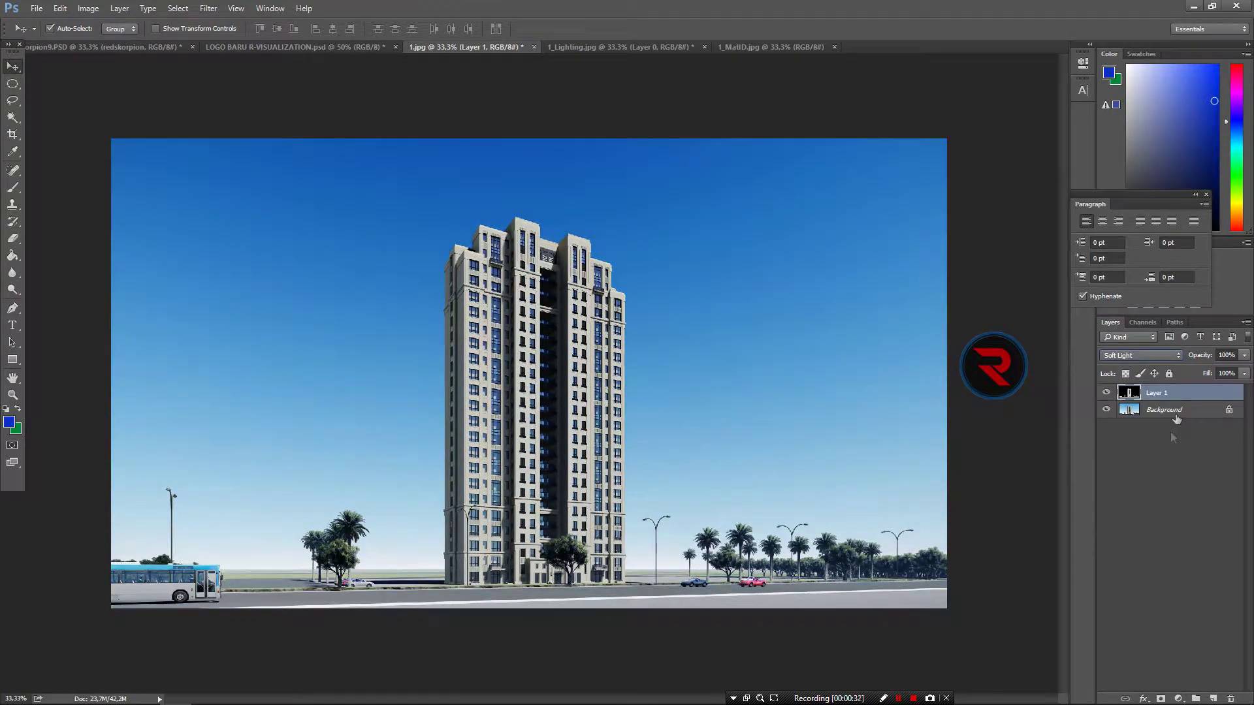
{"action": "left_click_drag", "start_coordinate": [1200, 358], "coordinate": [1182, 362]}
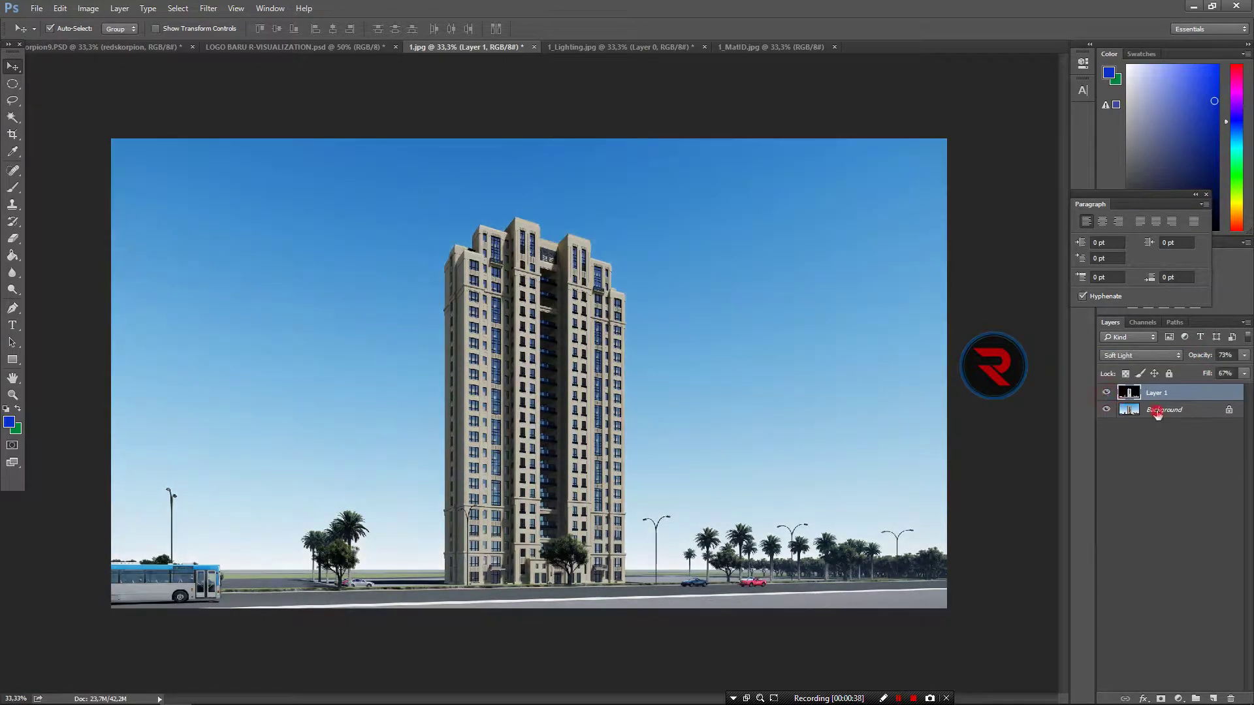
{"action": "left_click", "coordinate": [1153, 412]}
{"action": "key", "text": "ctrl+j"}
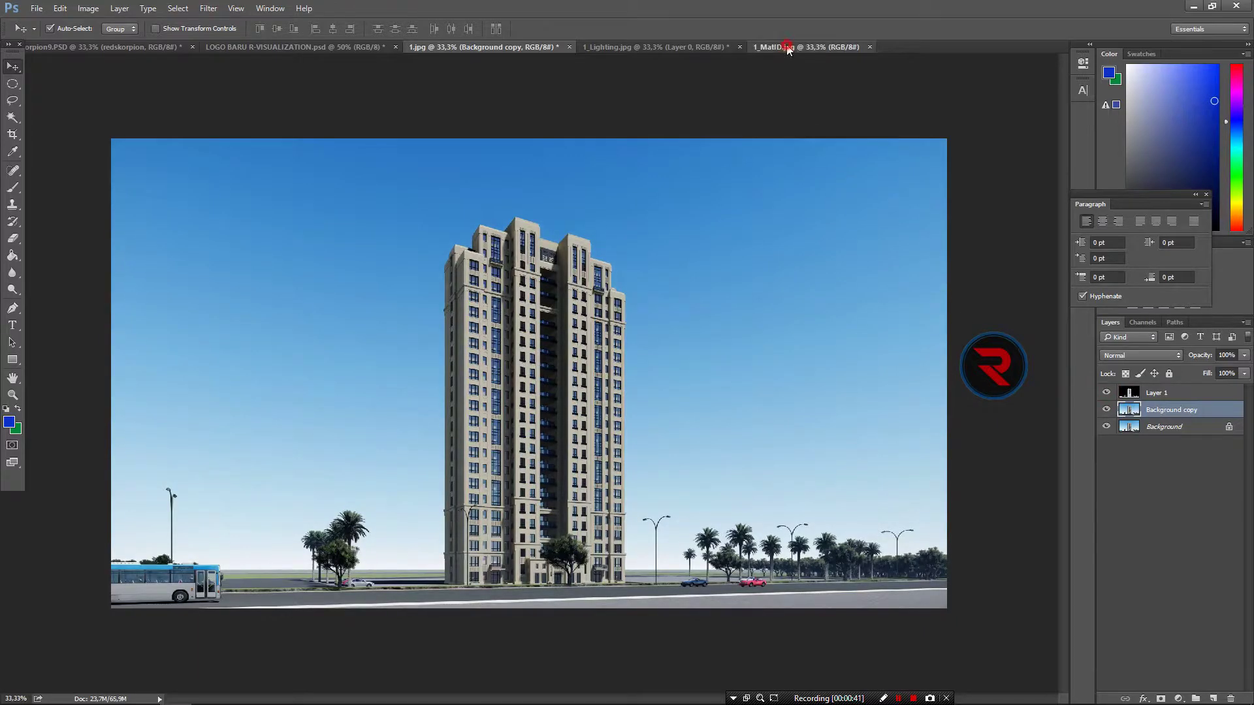
Step: Bring the 1_MatID image into 1.jpg as Layer 2, aligned with the render
{"action": "left_click", "coordinate": [792, 47]}
{"action": "left_click_drag", "start_coordinate": [616, 286], "coordinate": [611, 274]}
{"action": "left_click", "coordinate": [623, 269]}
{"action": "left_click", "coordinate": [1231, 392]}
{"action": "left_click_drag", "start_coordinate": [876, 279], "coordinate": [465, 385]}
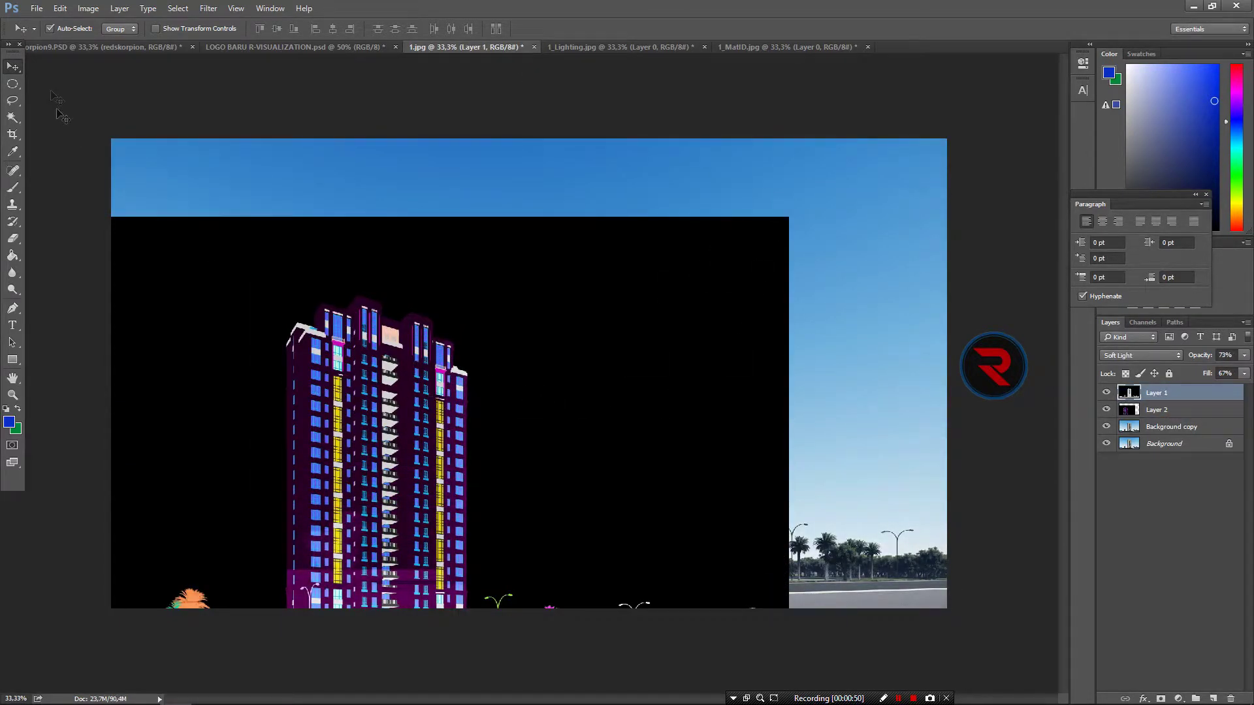
{"action": "mouse_move", "coordinate": [490, 224]}
{"action": "left_mouse_down"}
{"action": "mouse_move", "coordinate": [637, 392]}
{"action": "mouse_move", "coordinate": [788, 307]}
{"action": "left_mouse_up"}
Step: Move the lighting layer beneath Layer 2 and merge Layer 1 with Background copy
{"action": "left_click_drag", "start_coordinate": [1159, 391], "coordinate": [1156, 418]}
{"action": "left_click", "coordinate": [1158, 410]}
{"action": "left_click", "coordinate": [1162, 426], "text": "shift"}
{"action": "right_click", "coordinate": [1160, 425]}
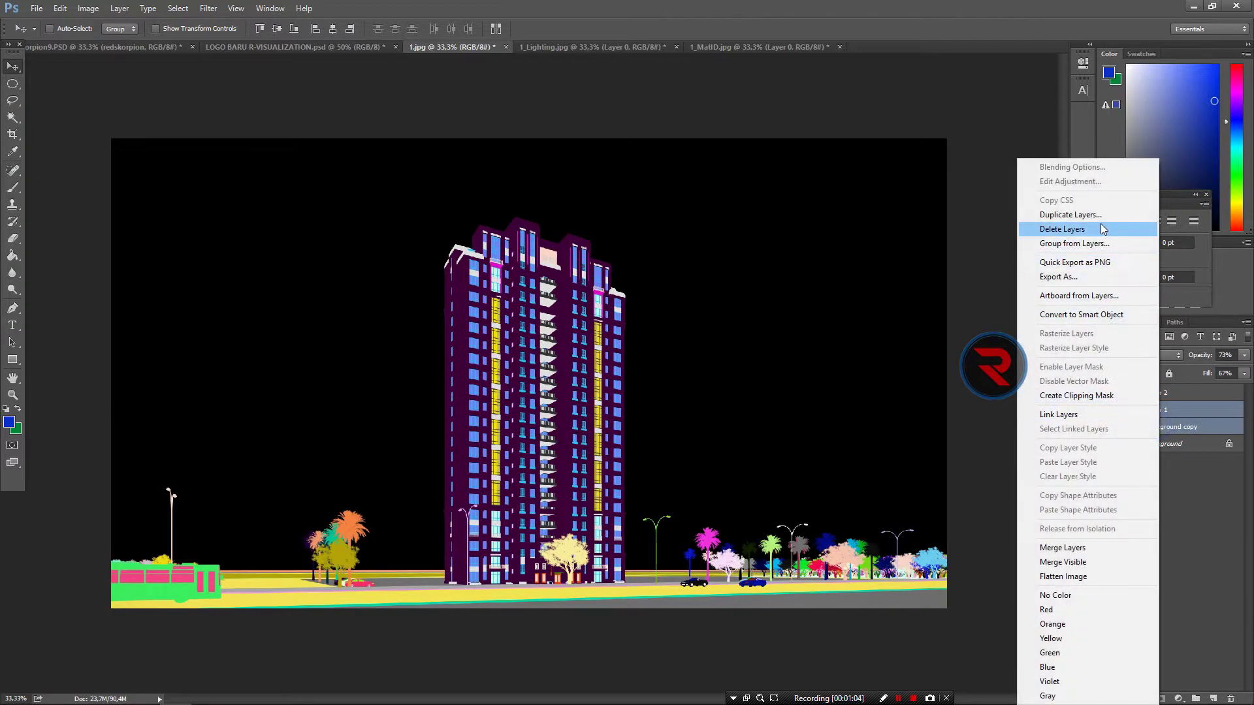
{"action": "left_click", "coordinate": [1062, 548]}
Step: Select the building by its material-ID colour and brighten it on Layer 1 with Curves
{"action": "left_click", "coordinate": [1105, 393]}
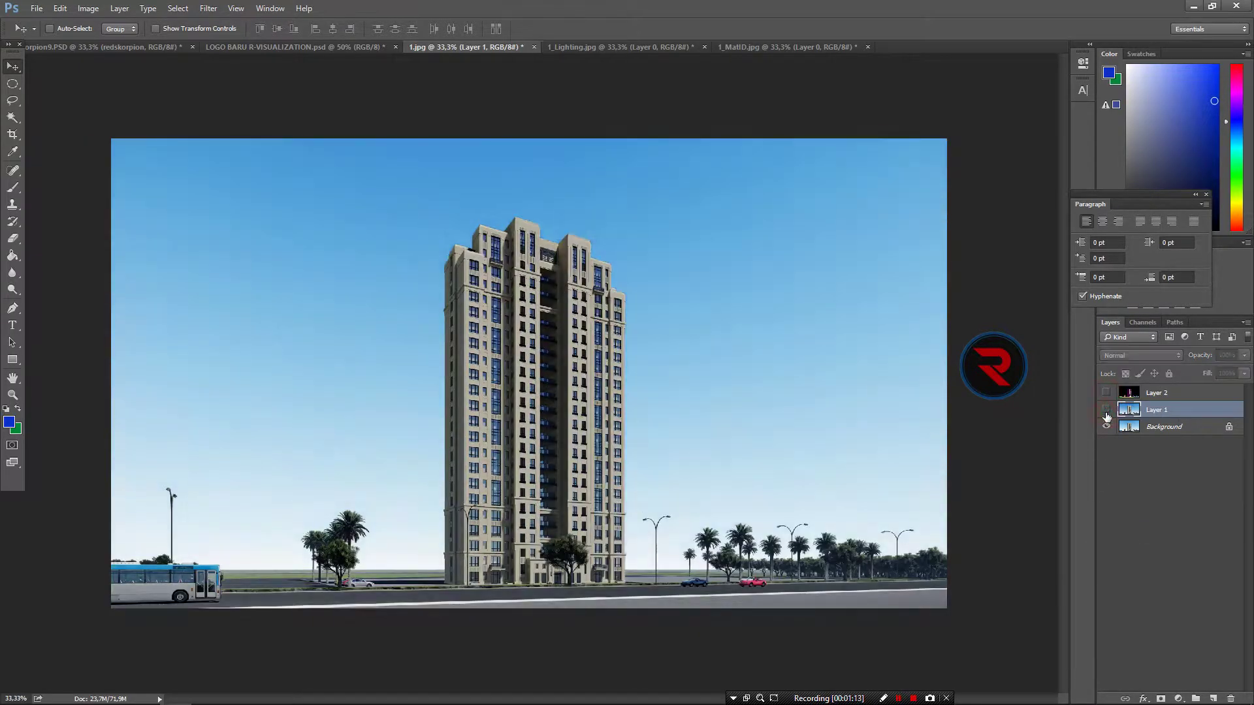
{"action": "left_click", "coordinate": [1106, 410]}
{"action": "left_click", "coordinate": [1106, 393]}
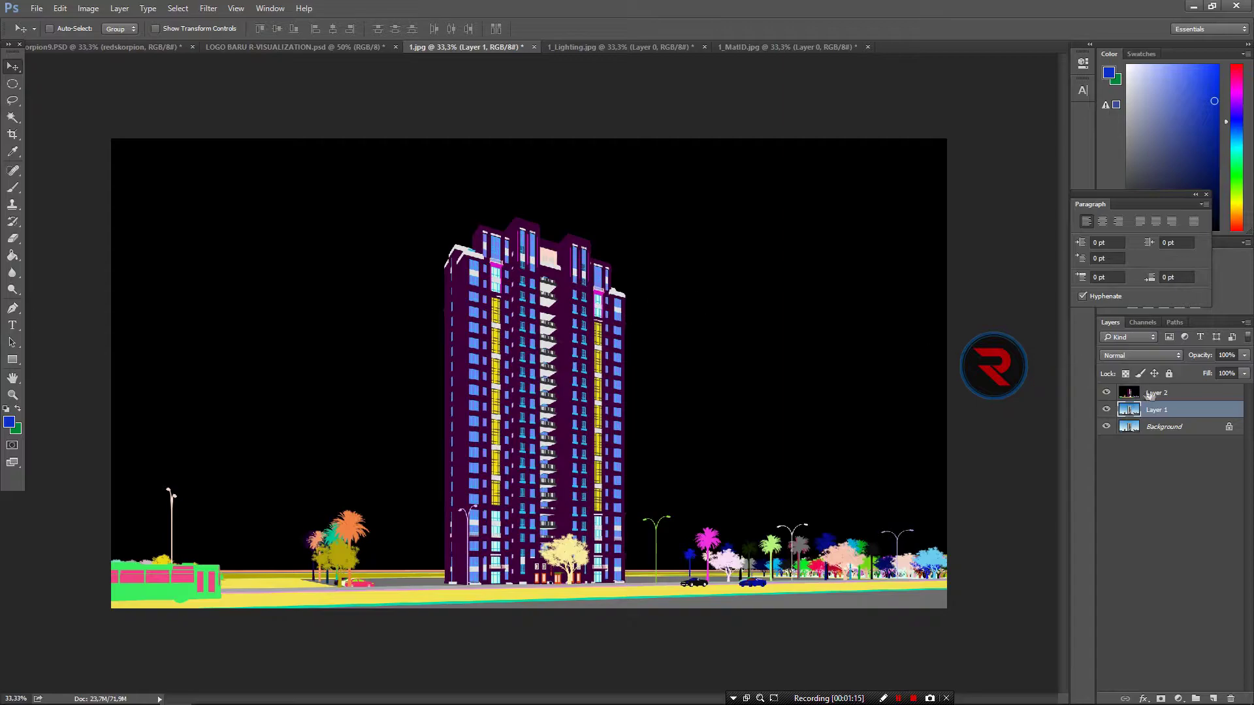
{"action": "left_click", "coordinate": [1150, 394]}
{"action": "left_click", "coordinate": [13, 119]}
{"action": "scroll", "coordinate": [483, 351], "scroll_direction": "up", "scroll_amount": 1, "text": "alt"}
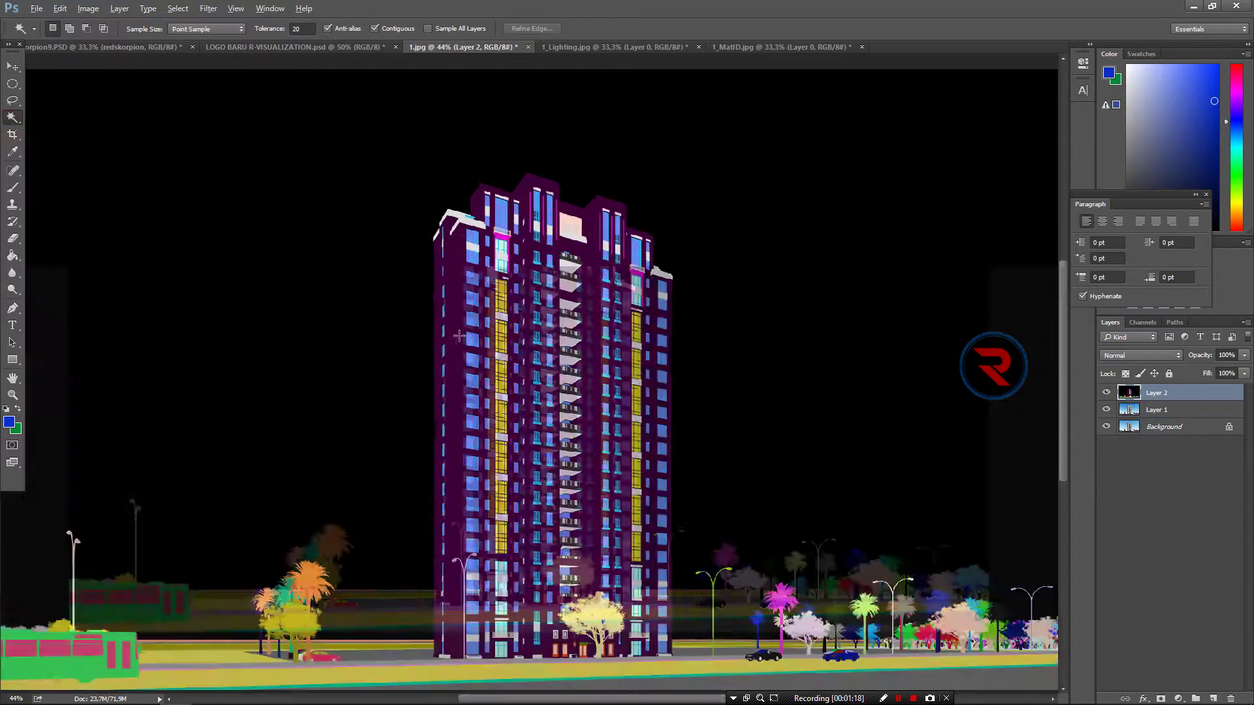
{"action": "left_click", "coordinate": [483, 351]}
{"action": "left_click", "coordinate": [1106, 392]}
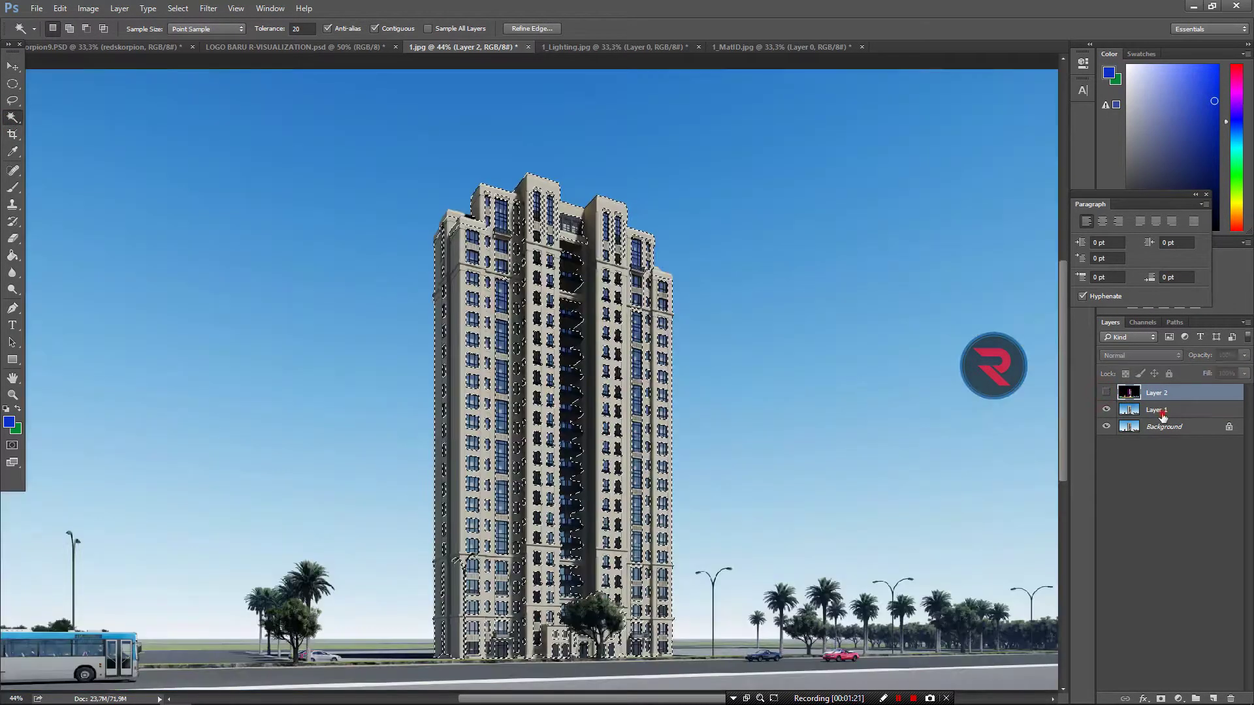
{"action": "left_click", "coordinate": [1152, 410]}
{"action": "key", "text": "ctrl+m"}
{"action": "mouse_move", "coordinate": [872, 381]}
{"action": "left_mouse_down"}
{"action": "mouse_move", "coordinate": [872, 397]}
{"action": "mouse_move", "coordinate": [856, 379]}
{"action": "left_mouse_up"}
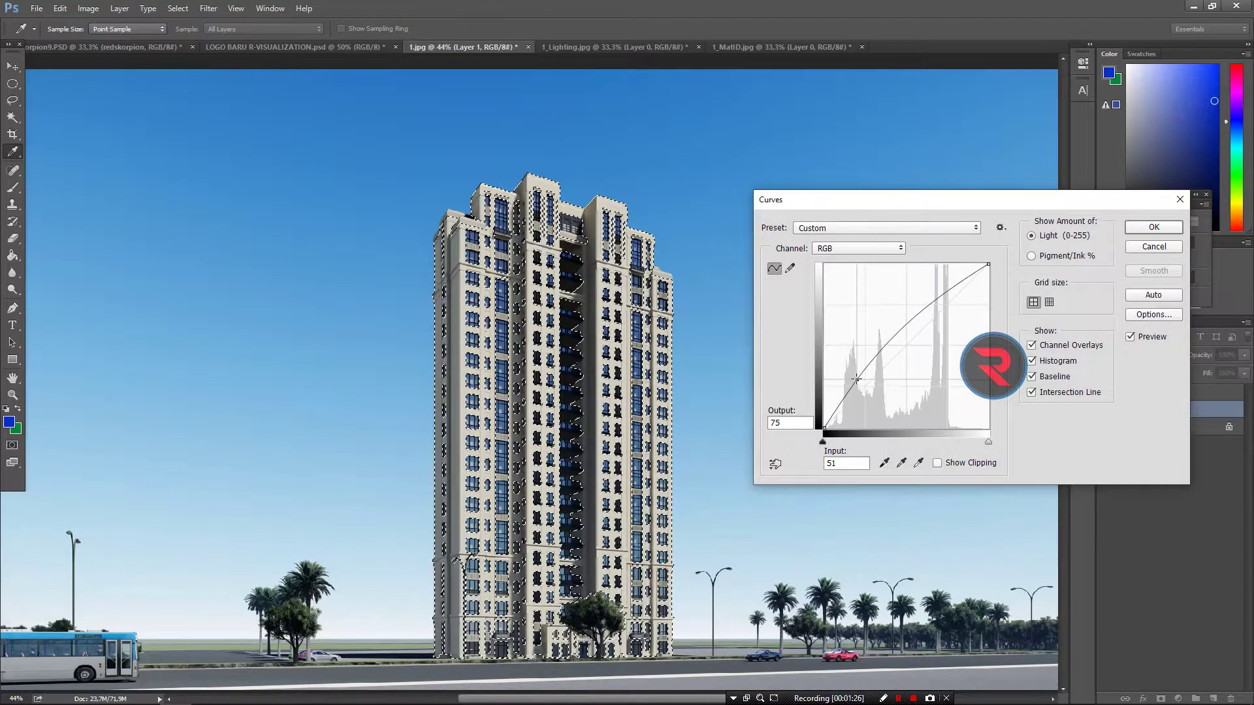
{"action": "left_click", "coordinate": [1150, 229]}
{"action": "key", "text": "ctrl+d"}
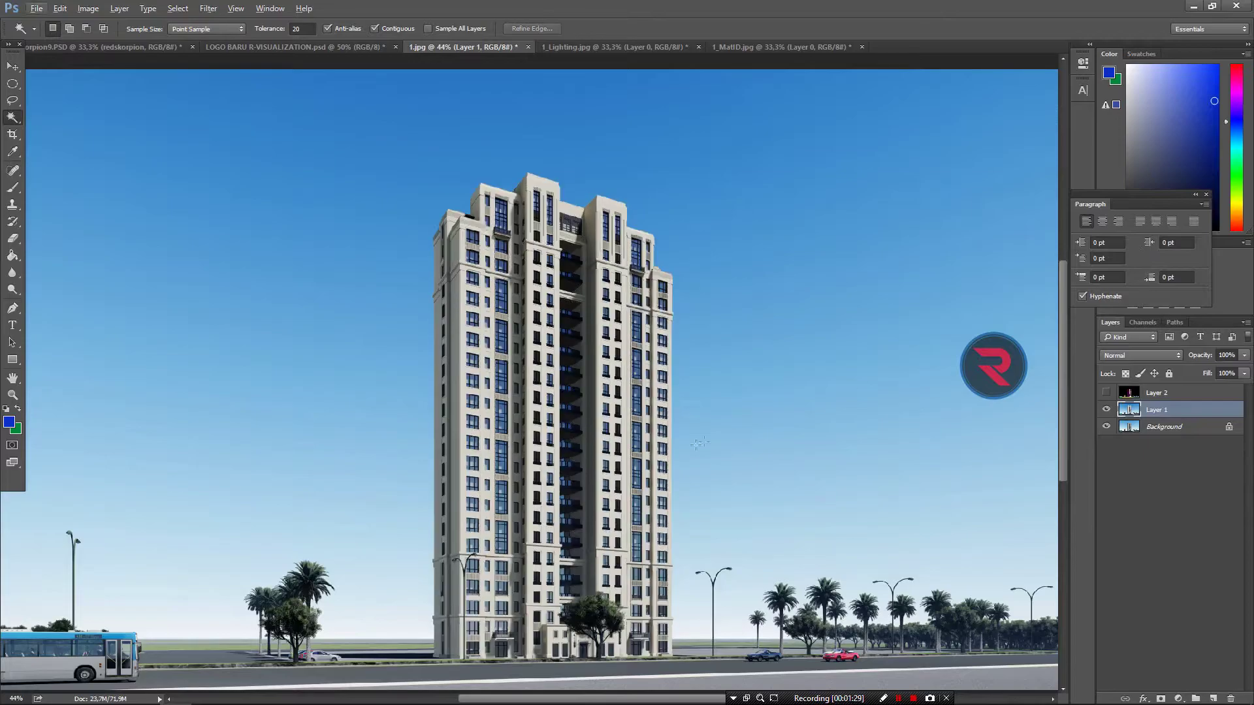
Step: Select the yellow road strip by ID colour and darken it on Layer 1 with Curves
{"action": "scroll", "coordinate": [659, 459], "scroll_direction": "down", "scroll_amount": 2, "text": "alt"}
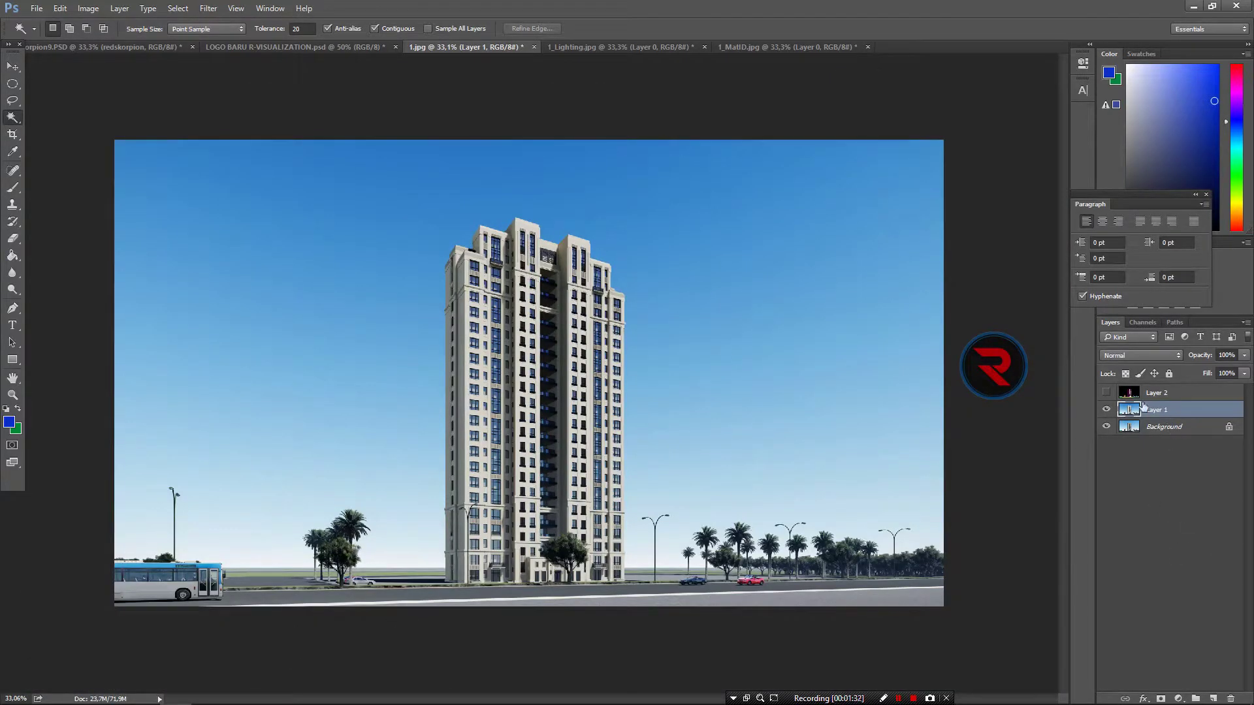
{"action": "left_click", "coordinate": [1106, 393]}
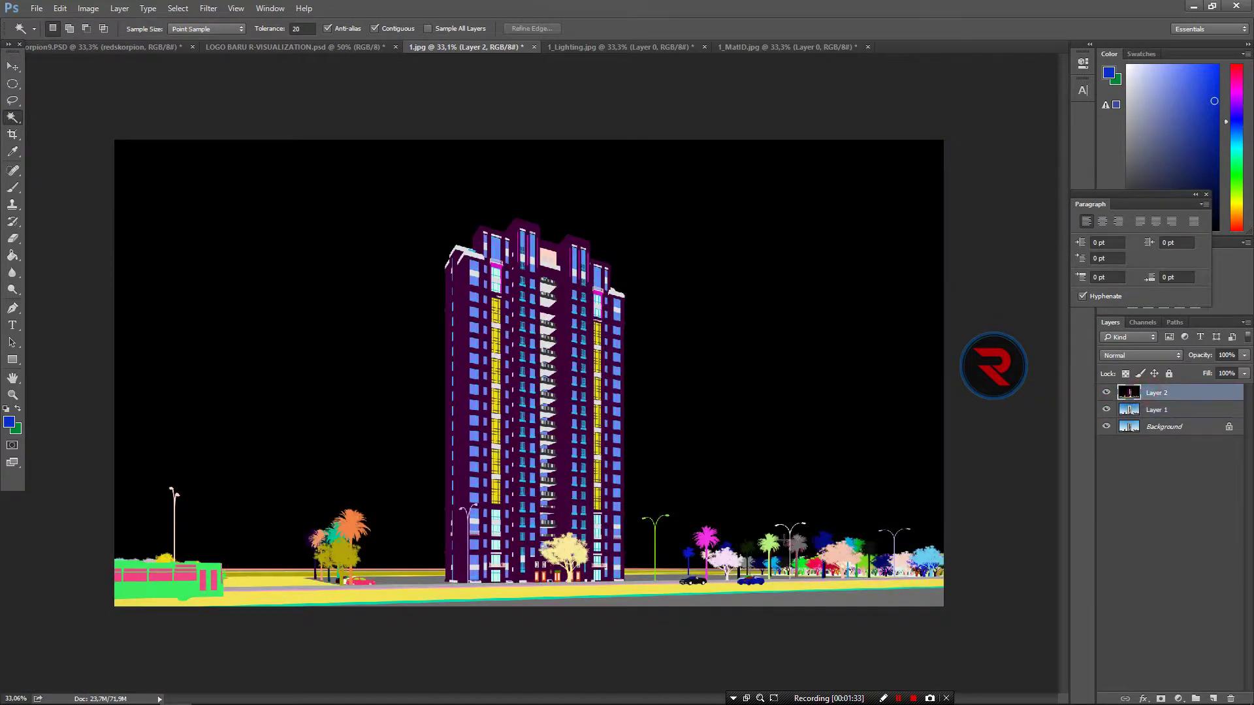
{"action": "left_click", "coordinate": [668, 591]}
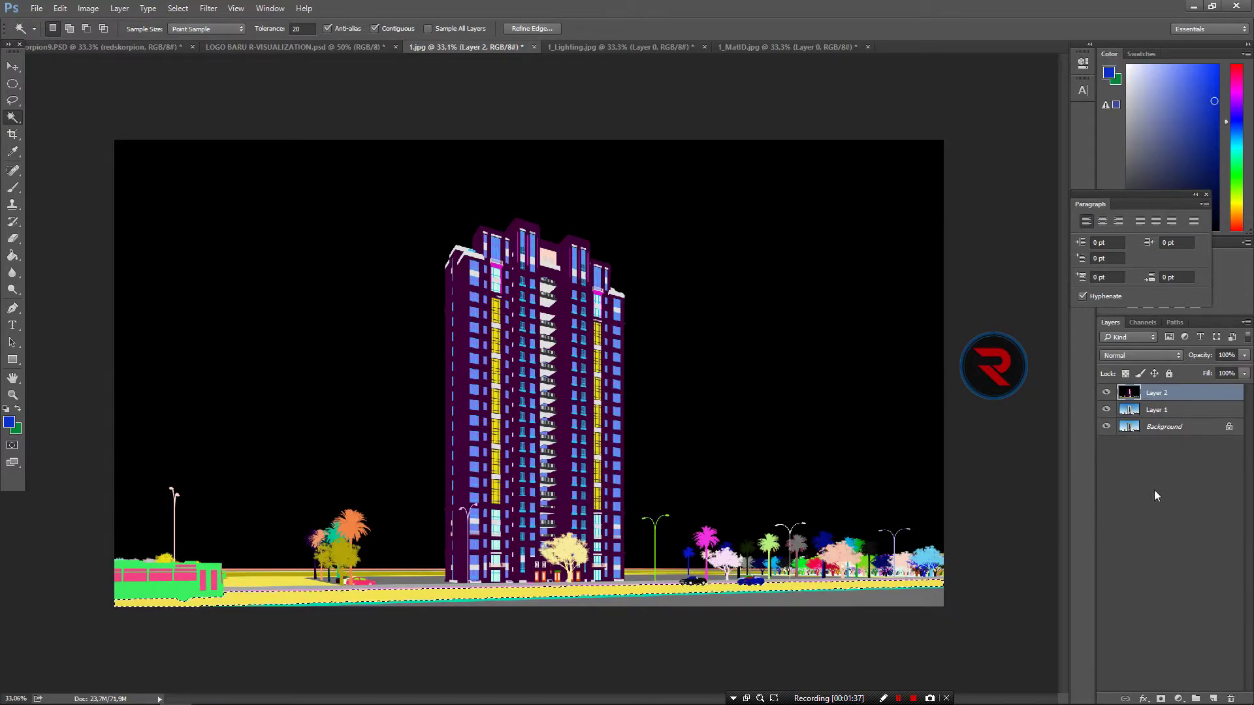
{"action": "left_click", "coordinate": [1107, 393]}
{"action": "left_click", "coordinate": [1166, 412]}
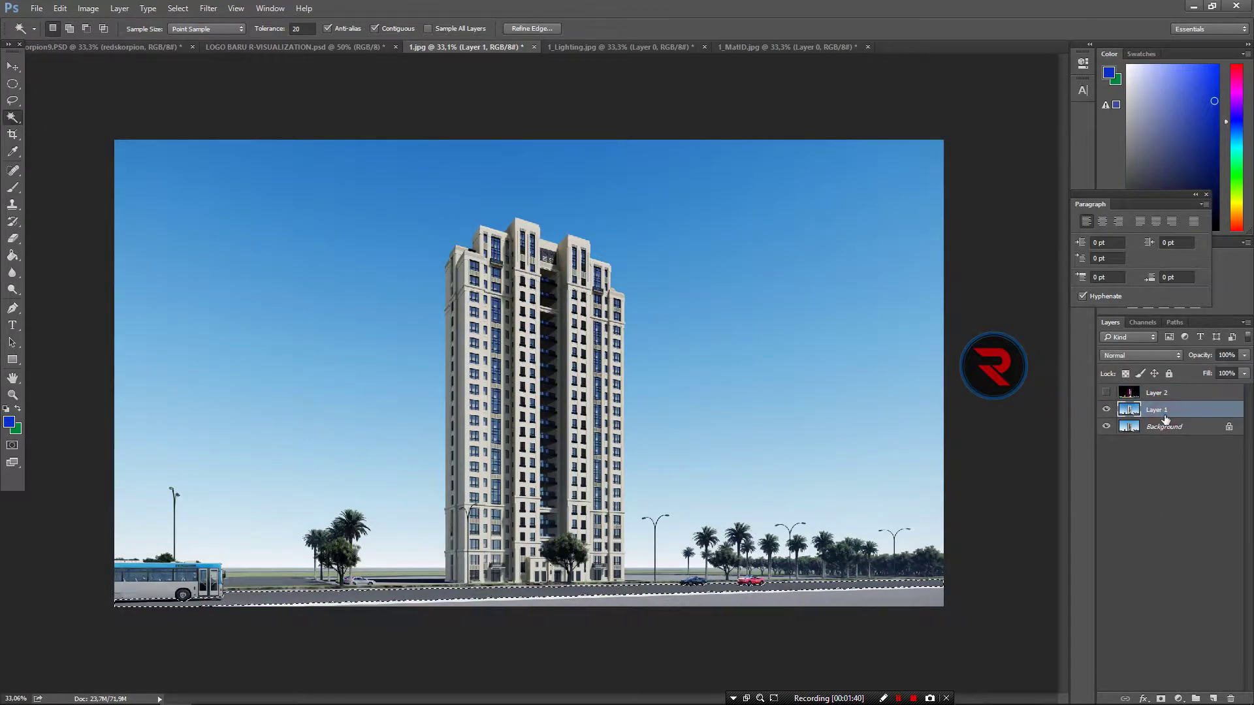
{"action": "key", "text": "ctrl+m"}
{"action": "left_click_drag", "start_coordinate": [866, 386], "coordinate": [866, 400]}
{"action": "left_click", "coordinate": [1151, 226]}
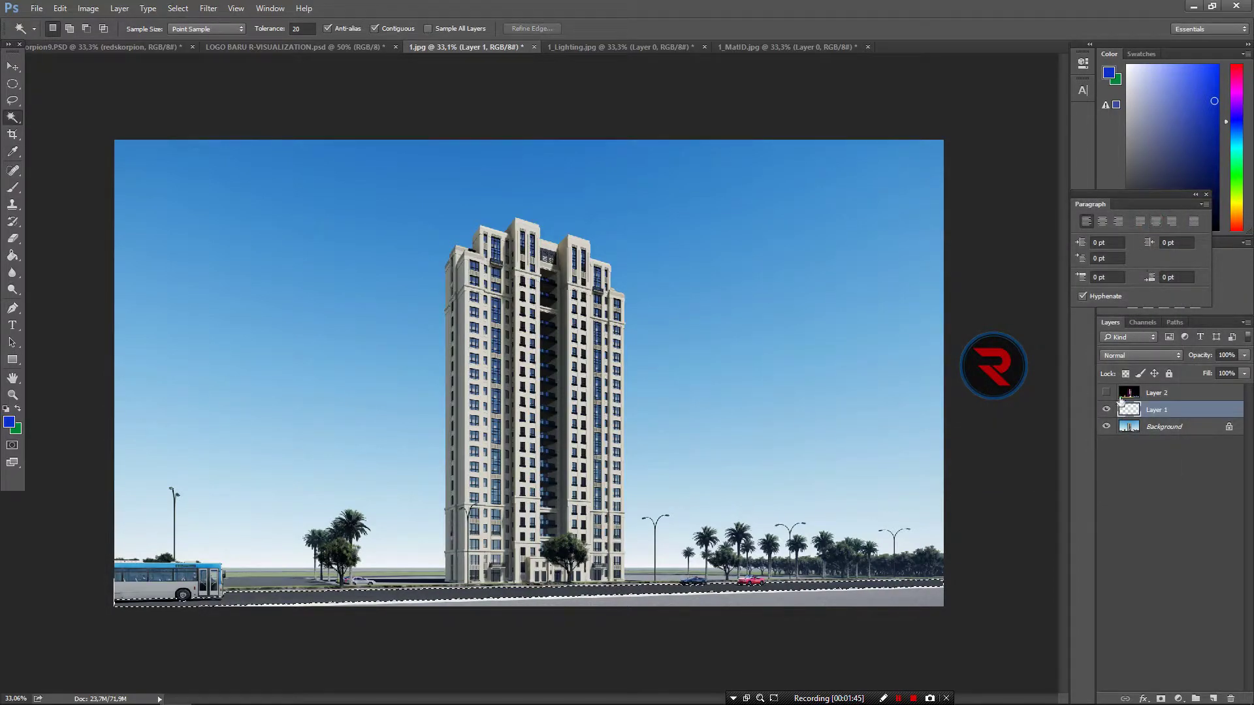
{"action": "left_click", "coordinate": [1110, 390]}
{"action": "left_click", "coordinate": [1151, 394]}
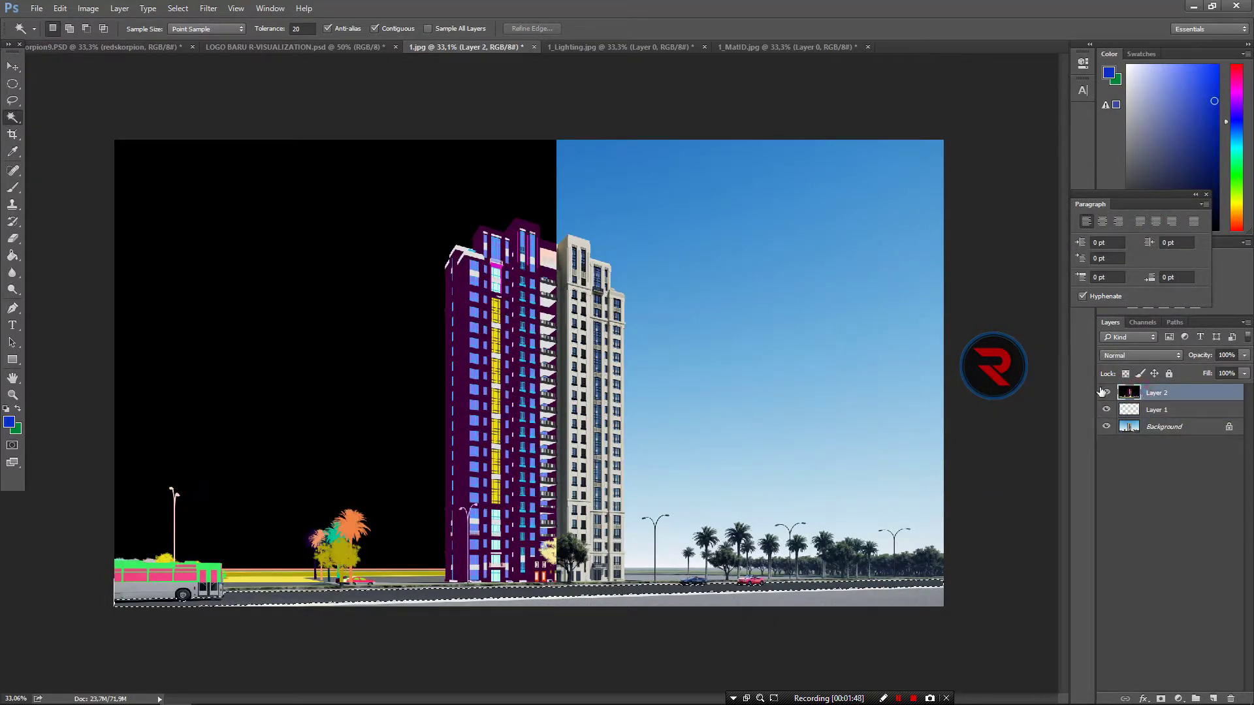
{"action": "left_click", "coordinate": [652, 49]}
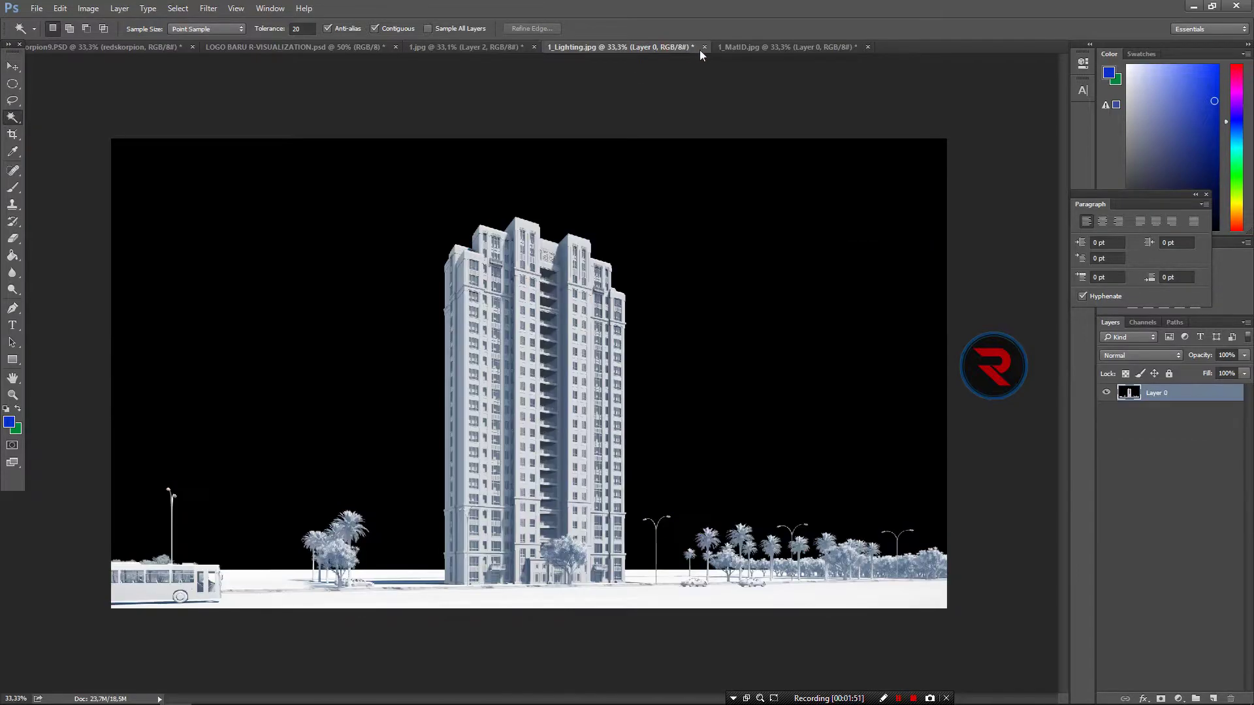
Step: Close 1_Lighting.jpg and 1_MatID.jpg without saving changes
{"action": "left_click", "coordinate": [704, 47]}
{"action": "left_click", "coordinate": [628, 266]}
{"action": "left_click", "coordinate": [697, 48]}
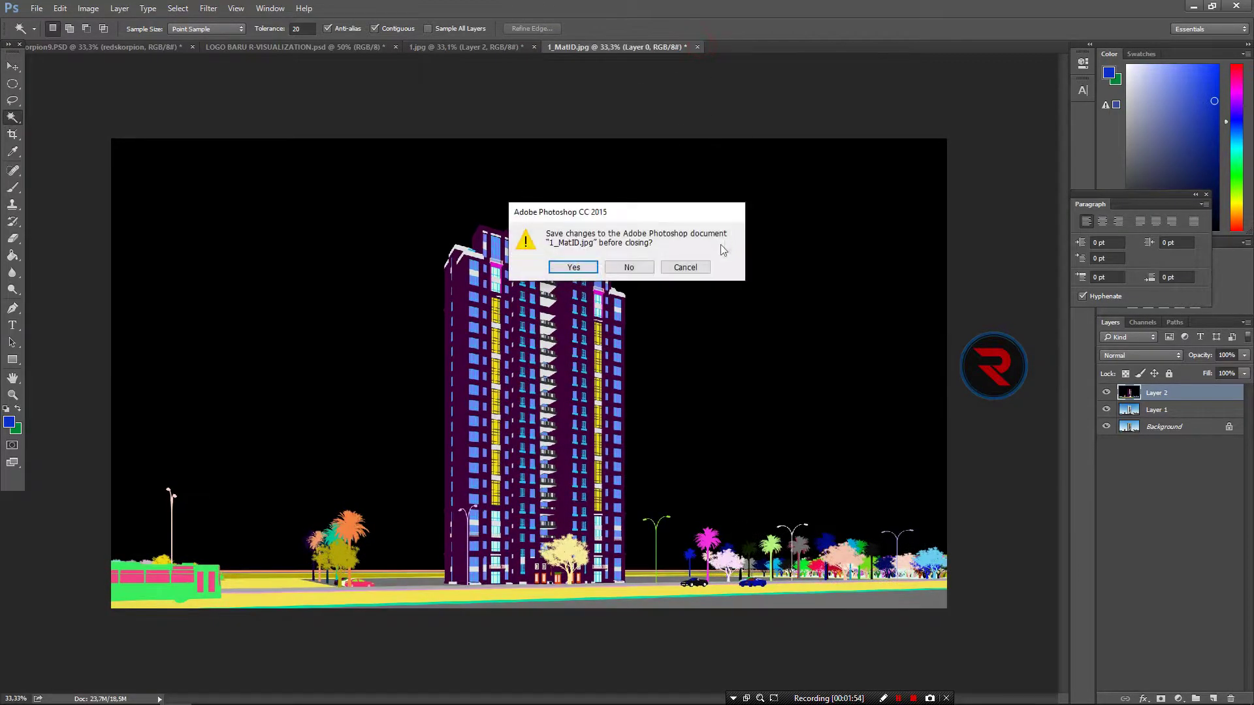
{"action": "left_click", "coordinate": [639, 268]}
Step: Magic Wand the black sky on the material-ID layer, reducing tolerance from 75 to 50
{"action": "left_click", "coordinate": [1105, 392]}
{"action": "left_click", "coordinate": [1149, 410]}
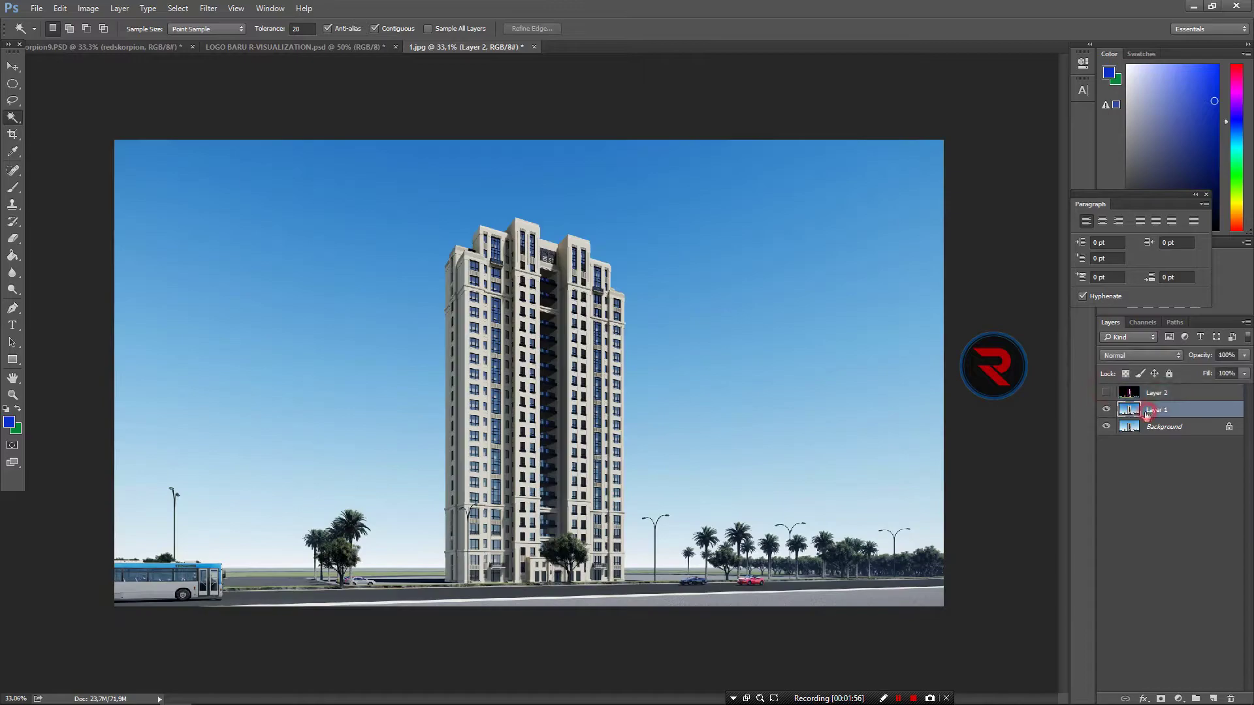
{"action": "left_click", "coordinate": [1154, 394]}
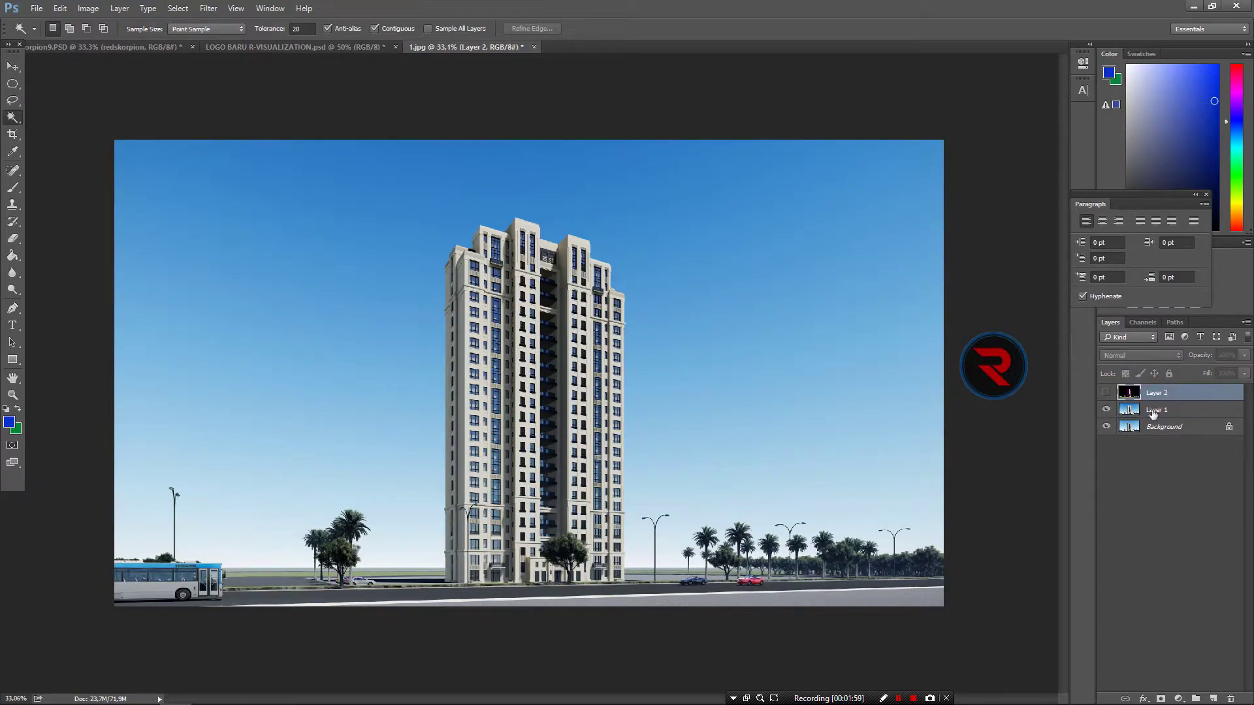
{"action": "left_click", "coordinate": [1107, 394]}
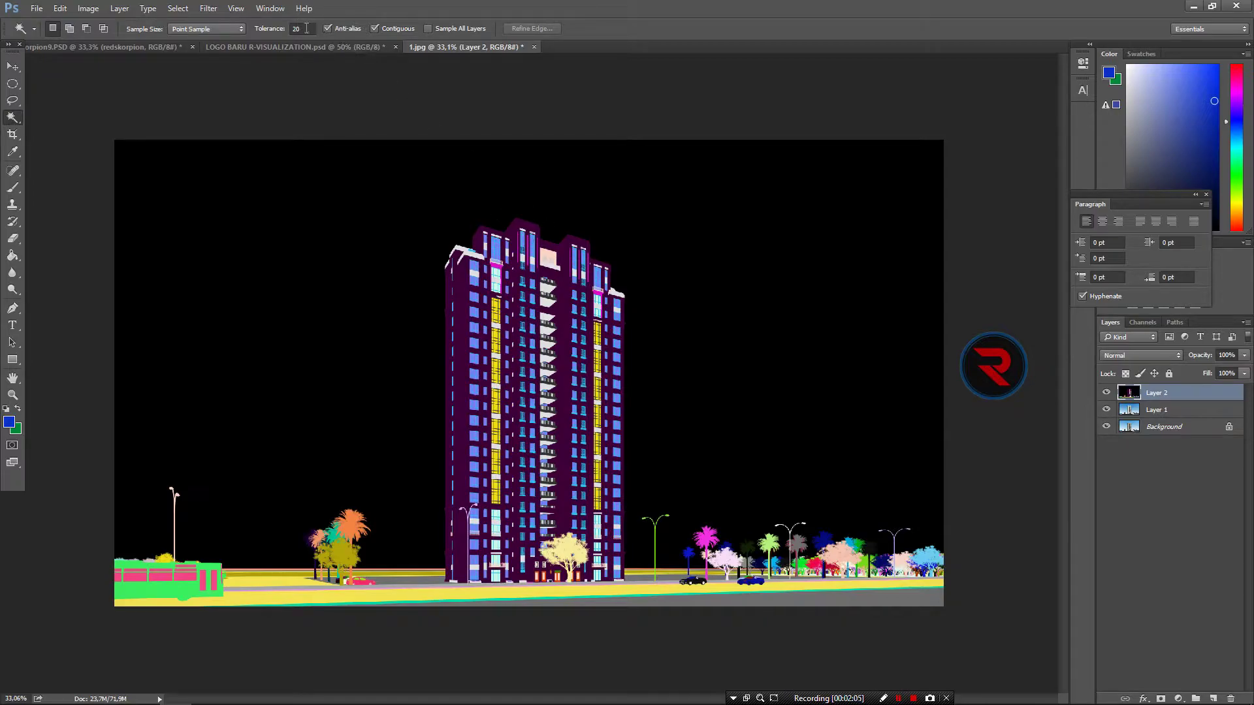
{"action": "type", "text": "75"}
{"action": "left_click", "coordinate": [330, 221]}
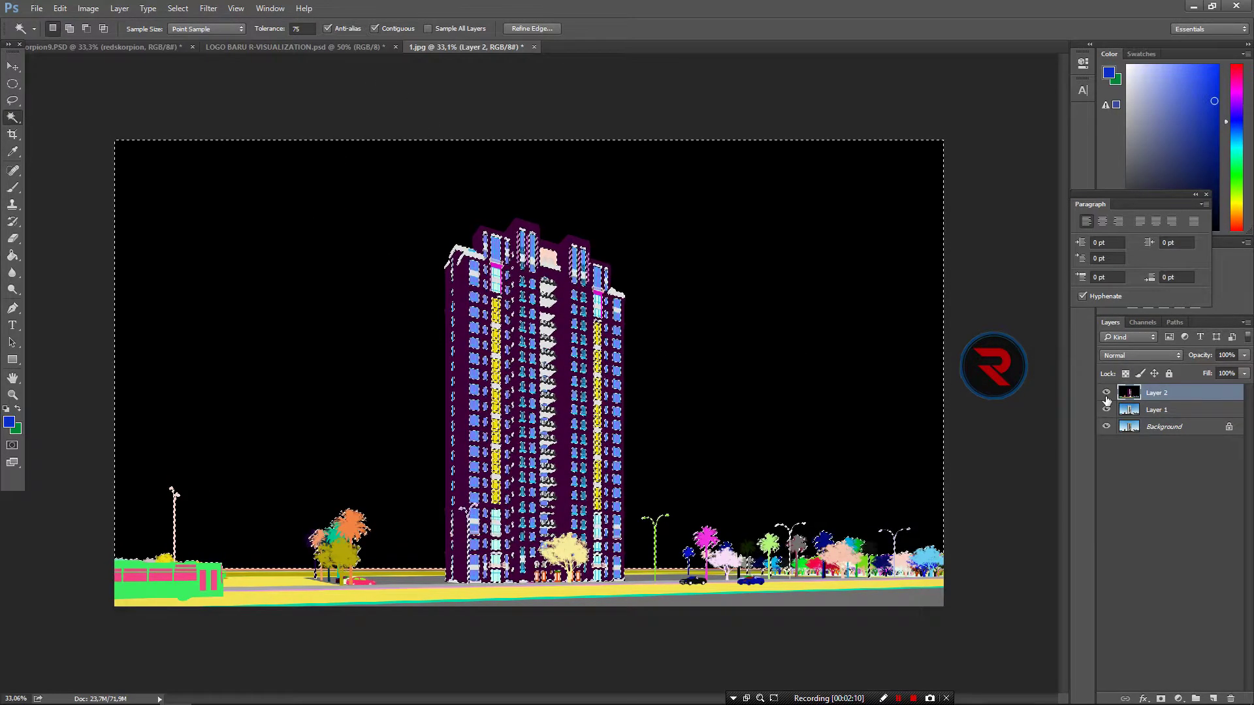
{"action": "double_click", "coordinate": [301, 28]}
{"action": "type", "text": "50"}
{"action": "left_click", "coordinate": [317, 196]}
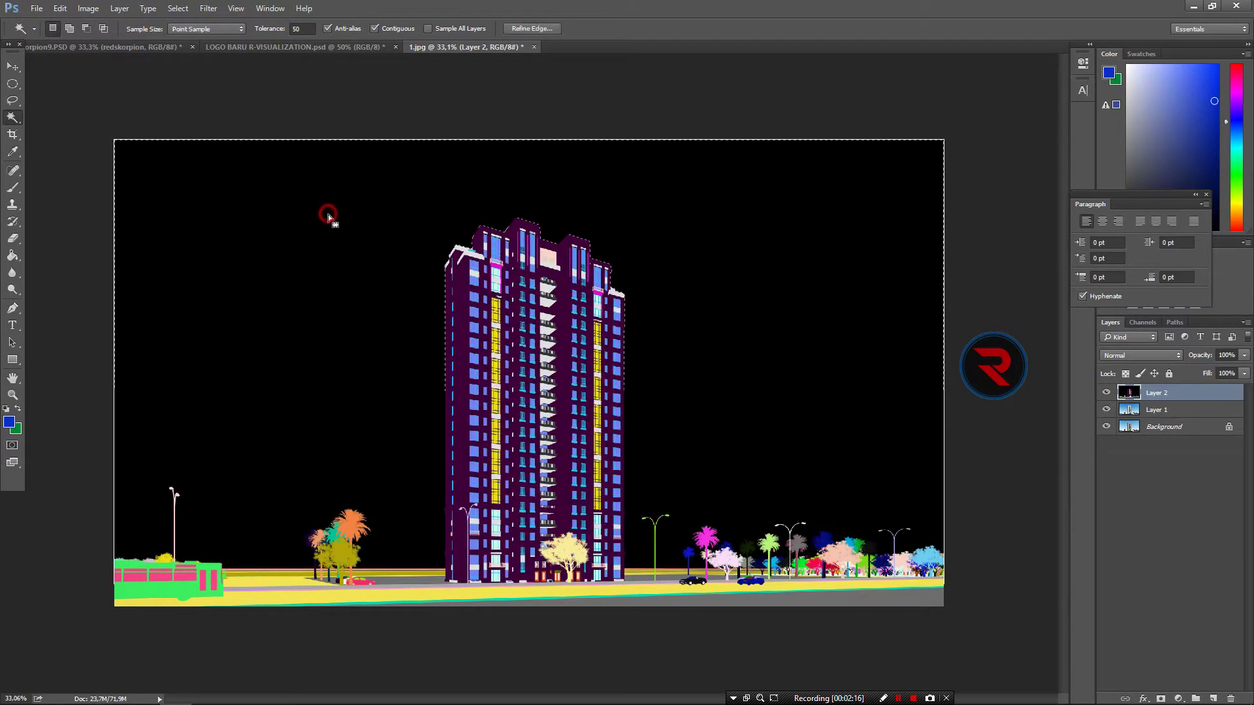
Step: Delete the selected sky from Layer 1 and hide the Background to check the cut-out
{"action": "left_click", "coordinate": [1106, 393]}
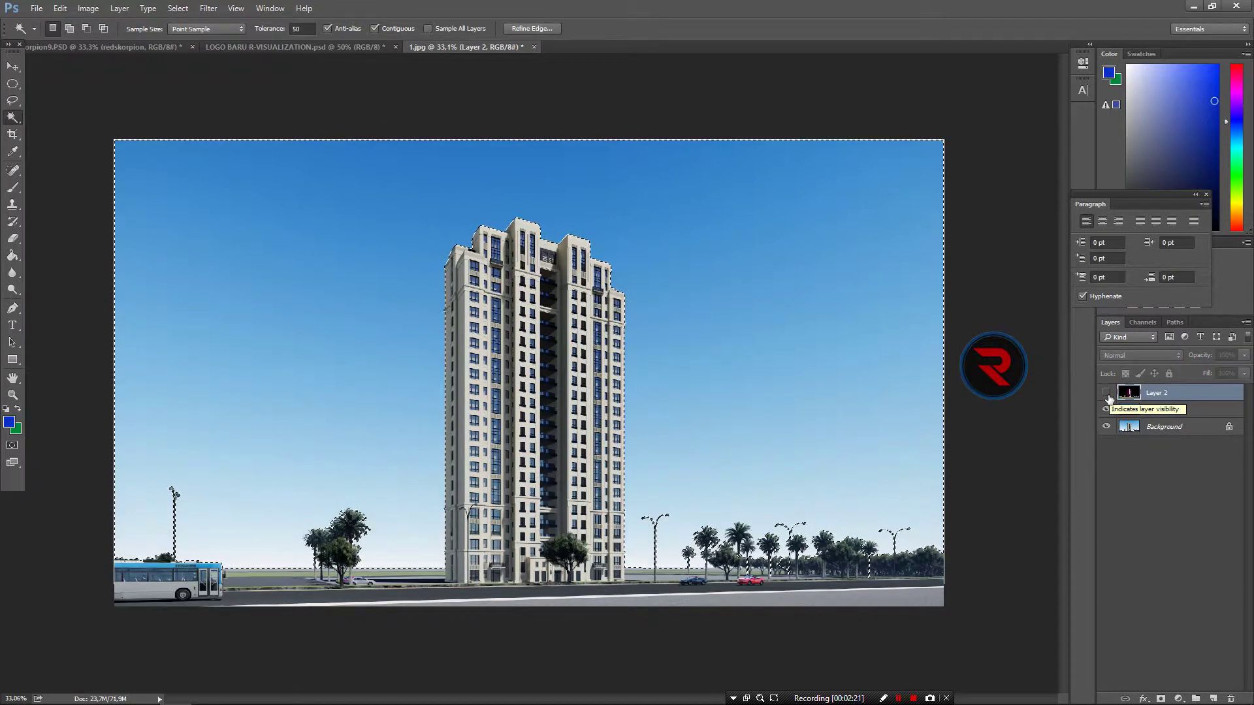
{"action": "left_click", "coordinate": [1153, 413]}
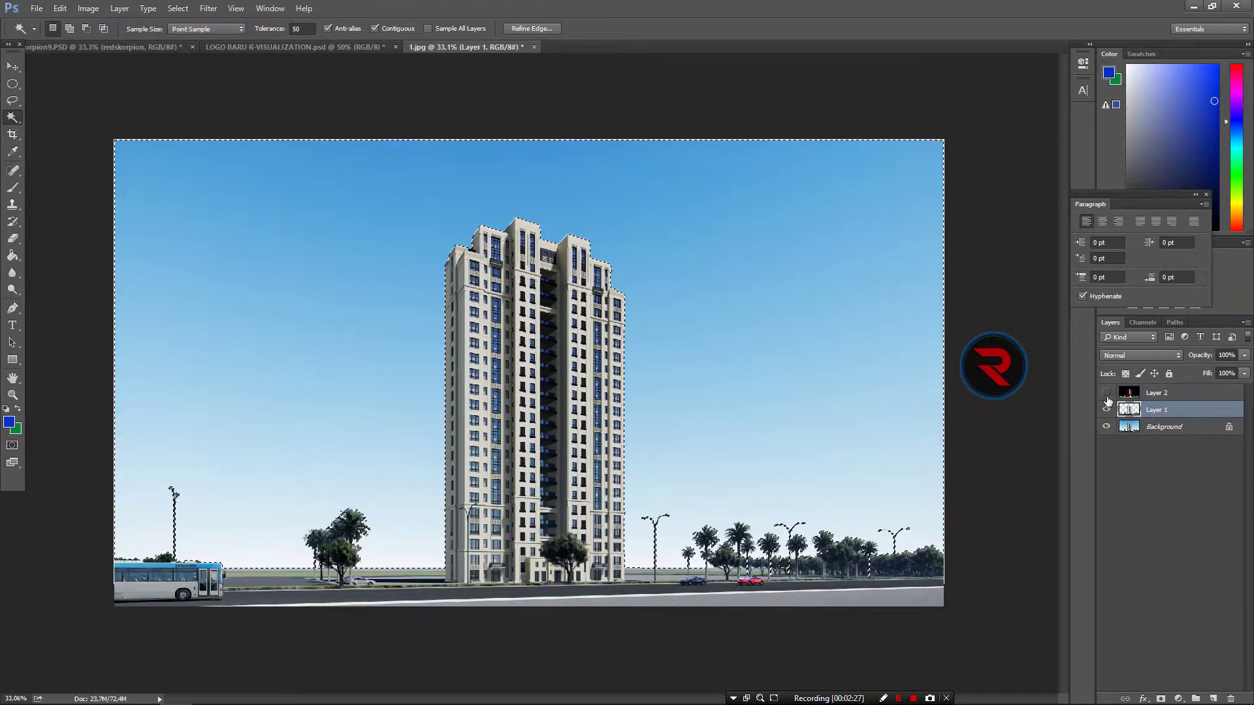
{"action": "key", "text": "ctrl+d"}
{"action": "left_click", "coordinate": [1106, 427]}
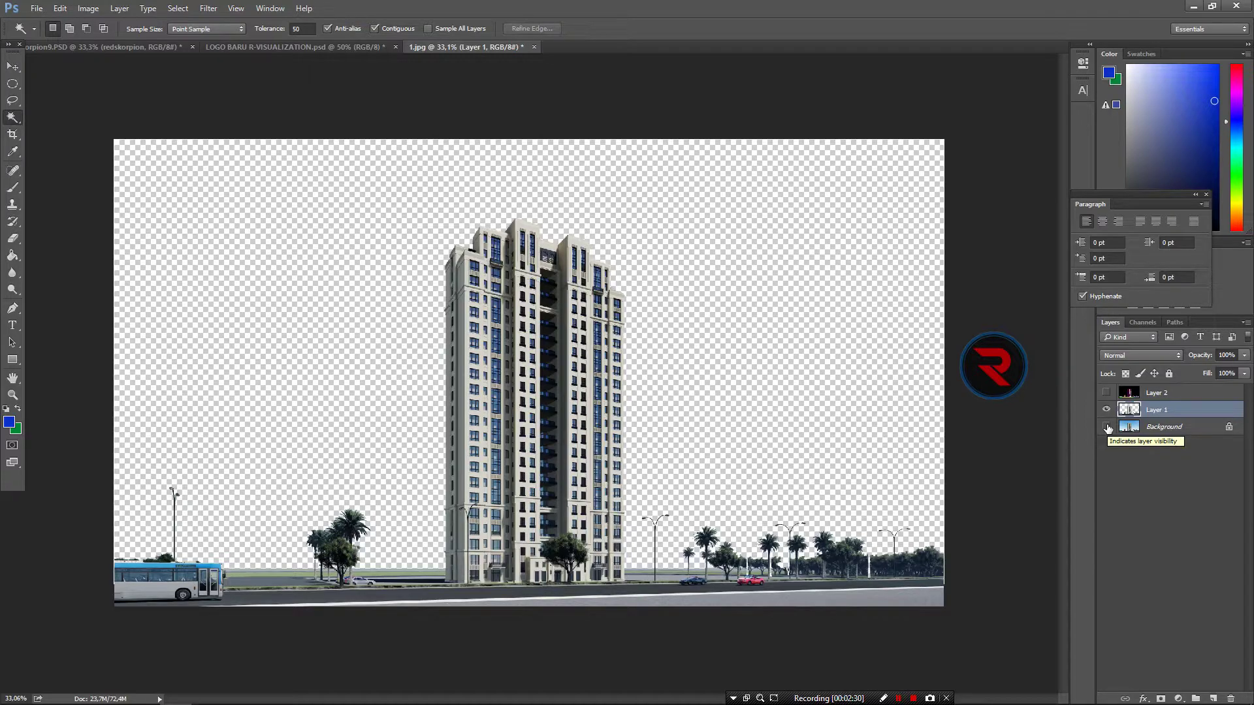
Step: Start File > Open and browse into the PSD folder on DATA2 (F:)
{"action": "scroll", "coordinate": [808, 599], "scroll_direction": "up", "scroll_amount": 2, "text": "alt"}
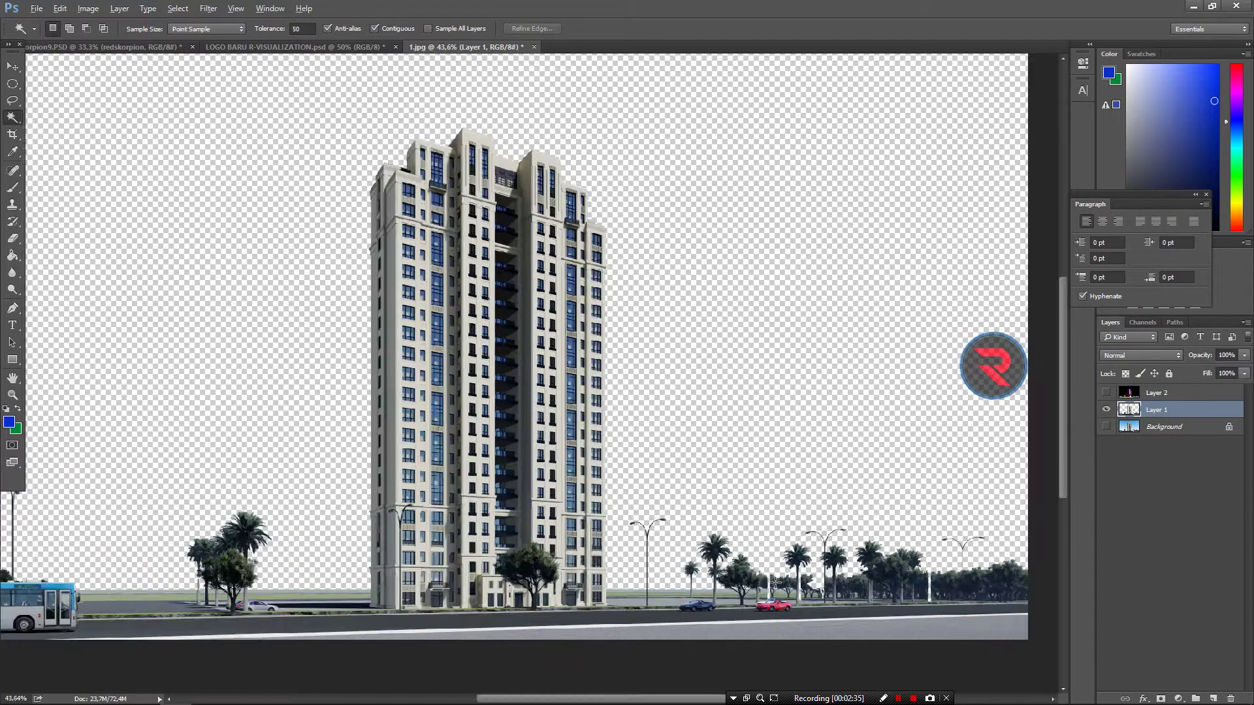
{"action": "scroll", "coordinate": [776, 581], "scroll_direction": "up", "scroll_amount": 3, "text": "alt"}
{"action": "scroll", "coordinate": [776, 581], "scroll_direction": "down", "scroll_amount": 1, "text": "alt"}
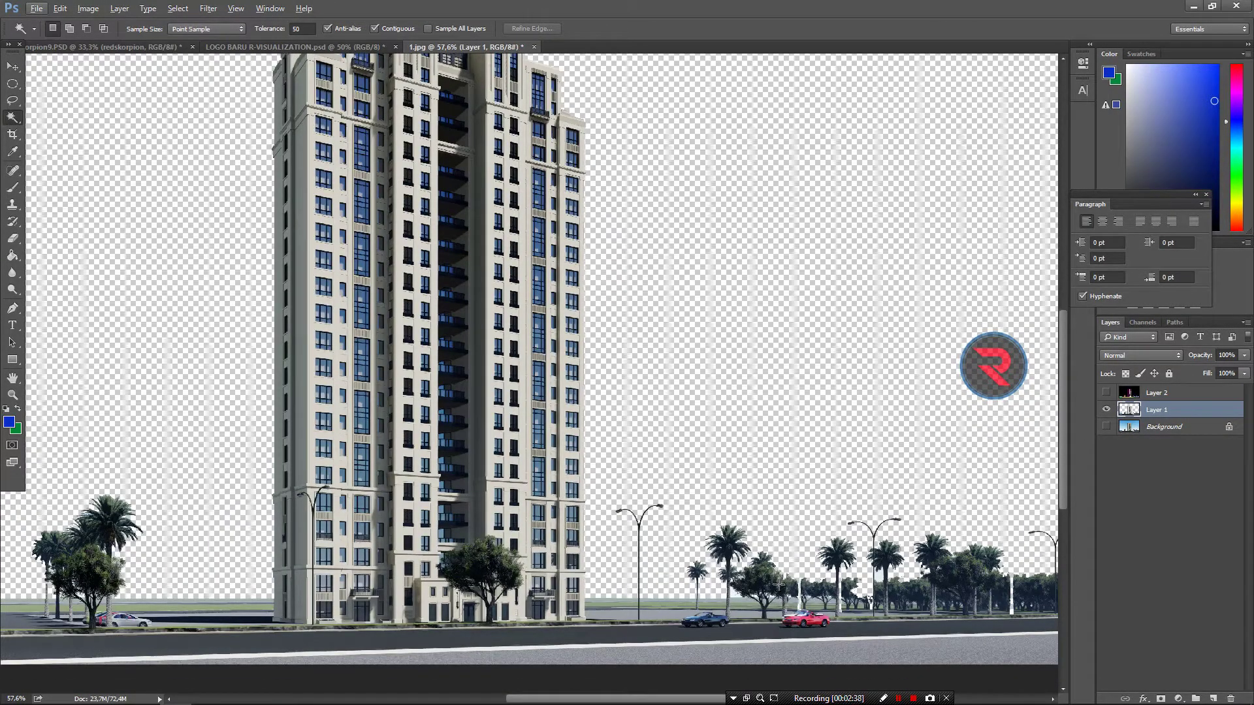
{"action": "scroll", "coordinate": [778, 588], "scroll_direction": "down", "scroll_amount": 1, "text": "alt"}
{"action": "scroll", "coordinate": [778, 590], "scroll_direction": "down", "scroll_amount": 2, "text": "alt"}
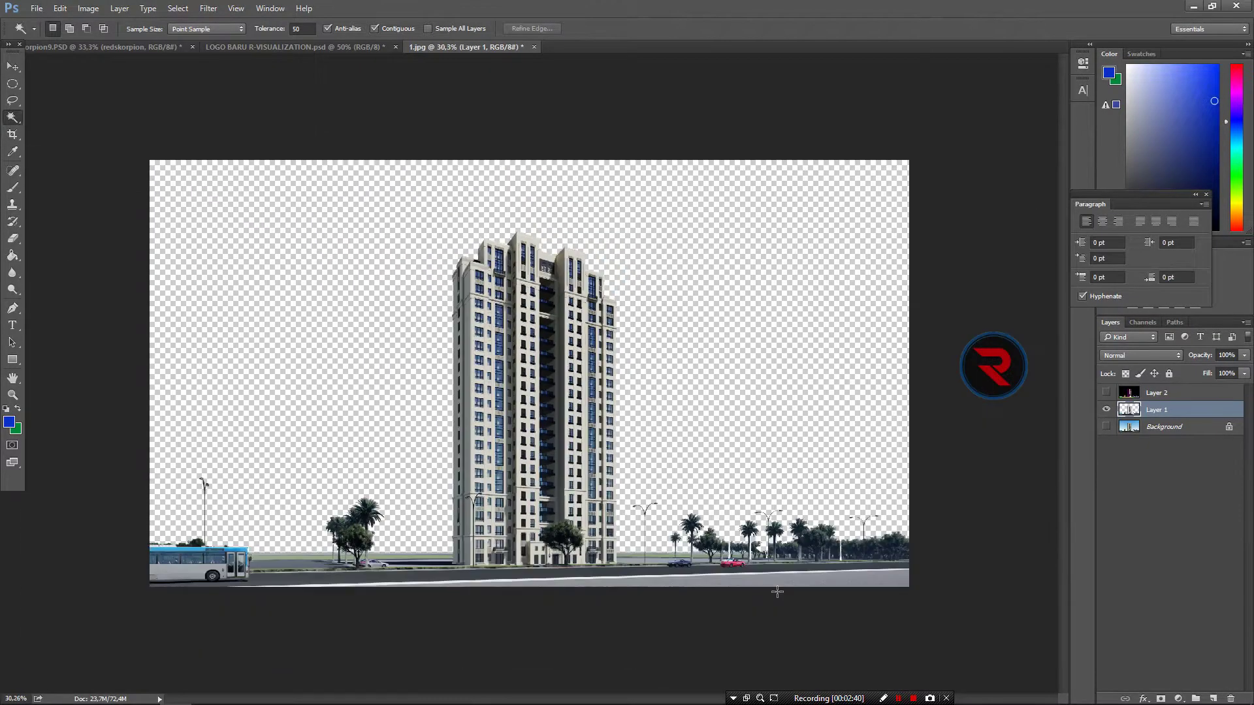
{"action": "scroll", "coordinate": [770, 561], "scroll_direction": "down", "scroll_amount": 2, "text": "alt"}
{"action": "scroll", "coordinate": [705, 496], "scroll_direction": "down", "scroll_amount": 2, "text": "alt"}
{"action": "scroll", "coordinate": [570, 320], "scroll_direction": "up", "scroll_amount": 1, "text": "alt"}
{"action": "scroll", "coordinate": [570, 317], "scroll_direction": "up", "scroll_amount": 1, "text": "alt"}
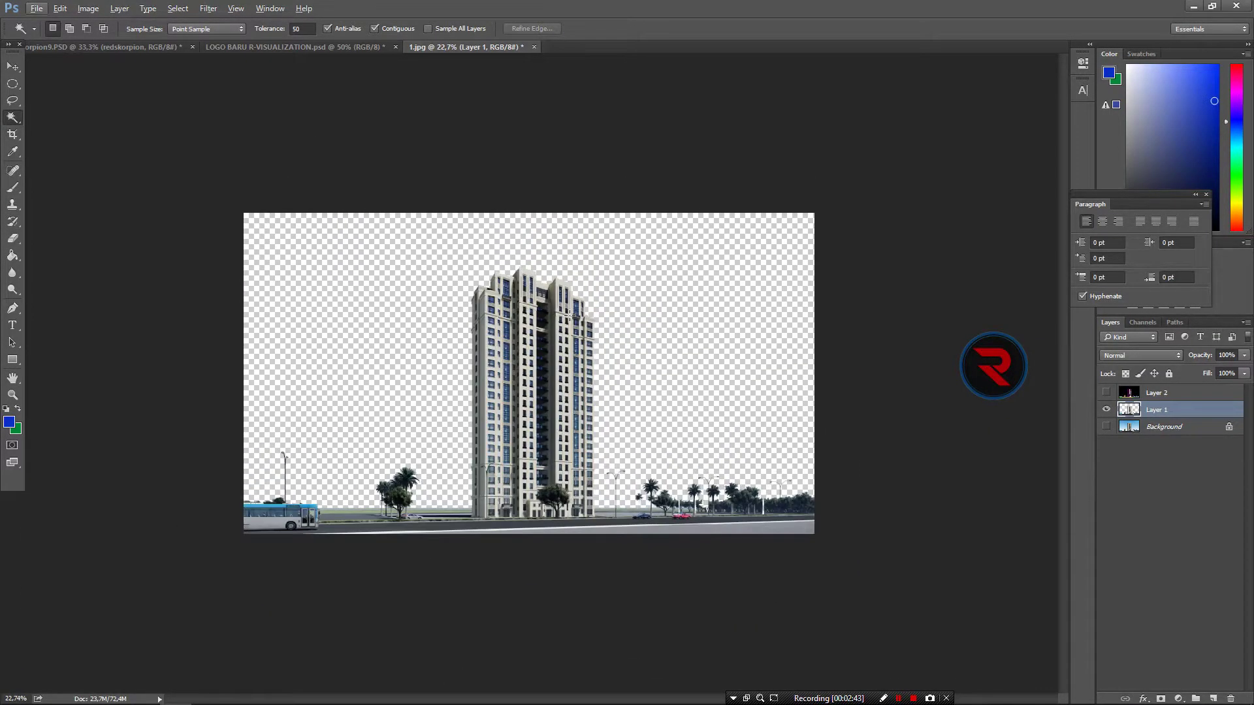
{"action": "left_click", "coordinate": [36, 8]}
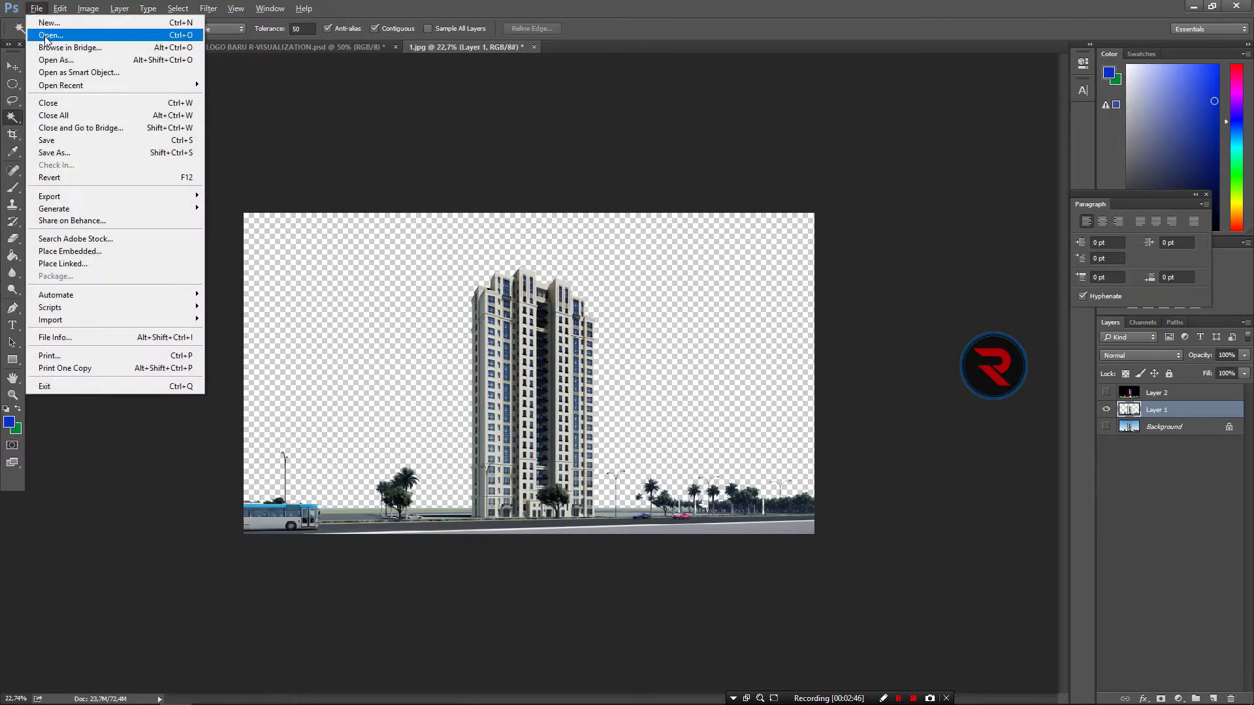
{"action": "left_click", "coordinate": [49, 34]}
{"action": "left_click", "coordinate": [57, 447]}
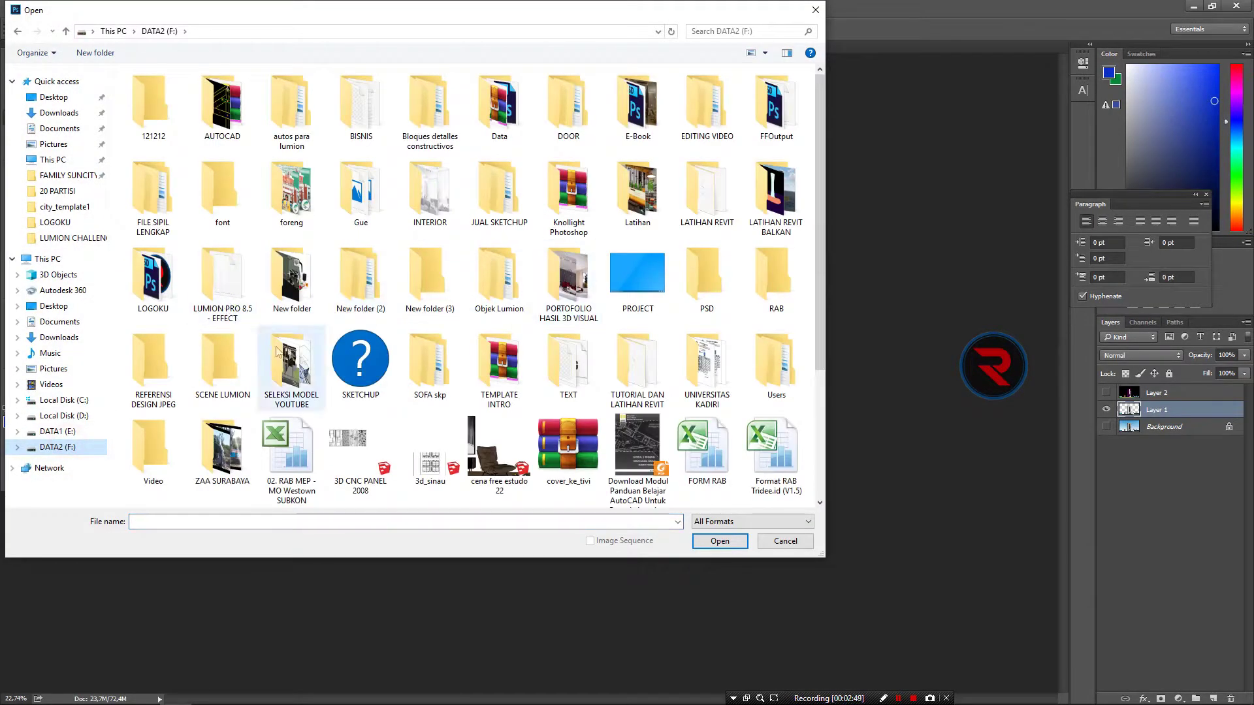
{"action": "left_click", "coordinate": [690, 273]}
{"action": "double_click", "coordinate": [690, 272]}
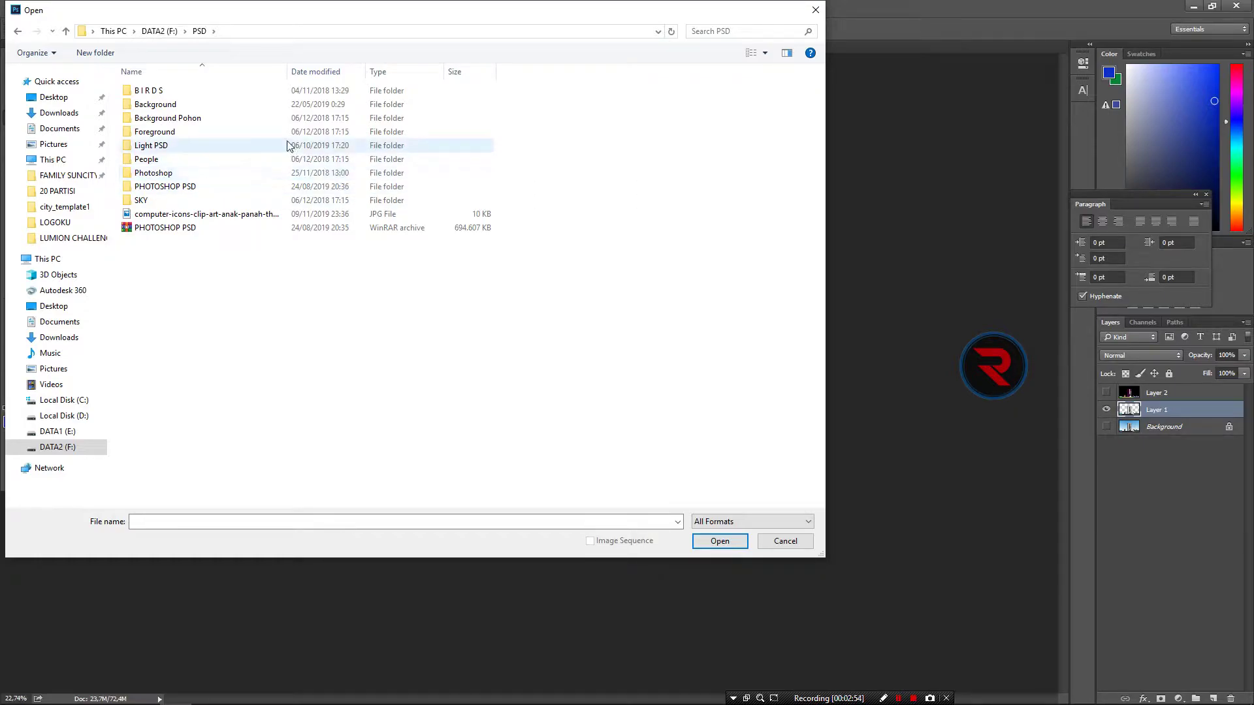
Step: Open the blue sky photo with wispy clouds from the SKY folder
{"action": "left_click", "coordinate": [280, 204]}
{"action": "double_click", "coordinate": [280, 206]}
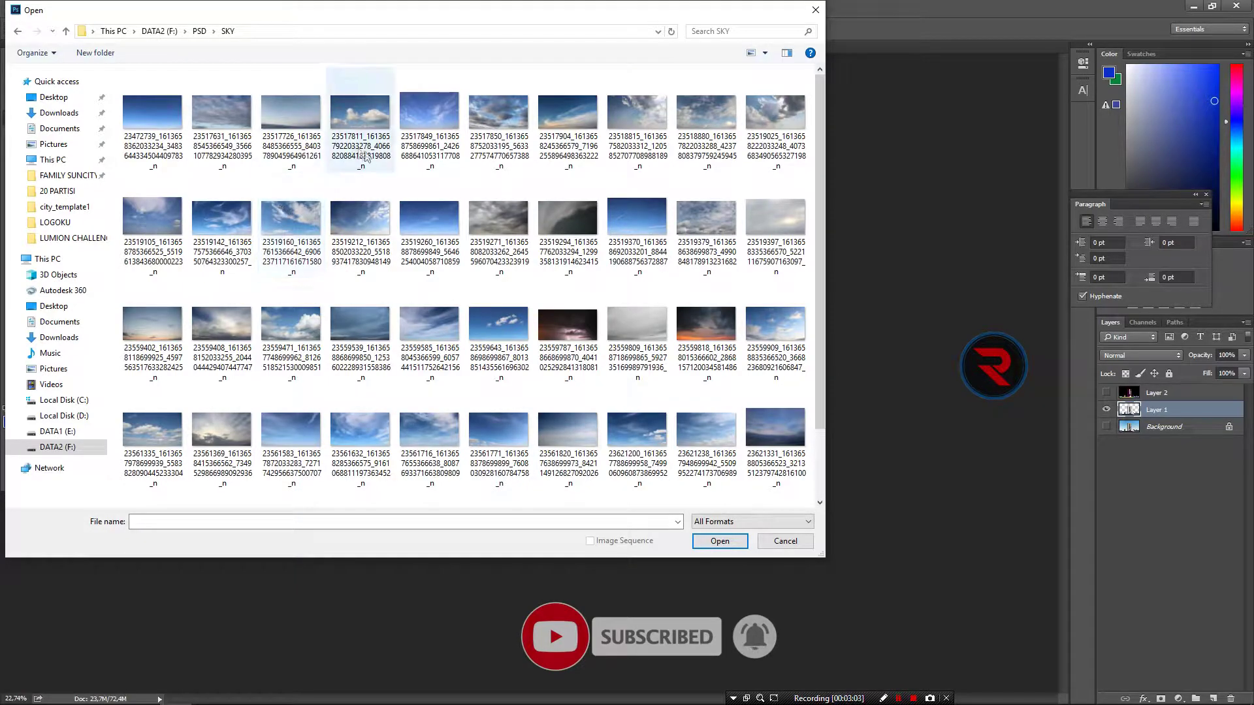
{"action": "double_click", "coordinate": [428, 117]}
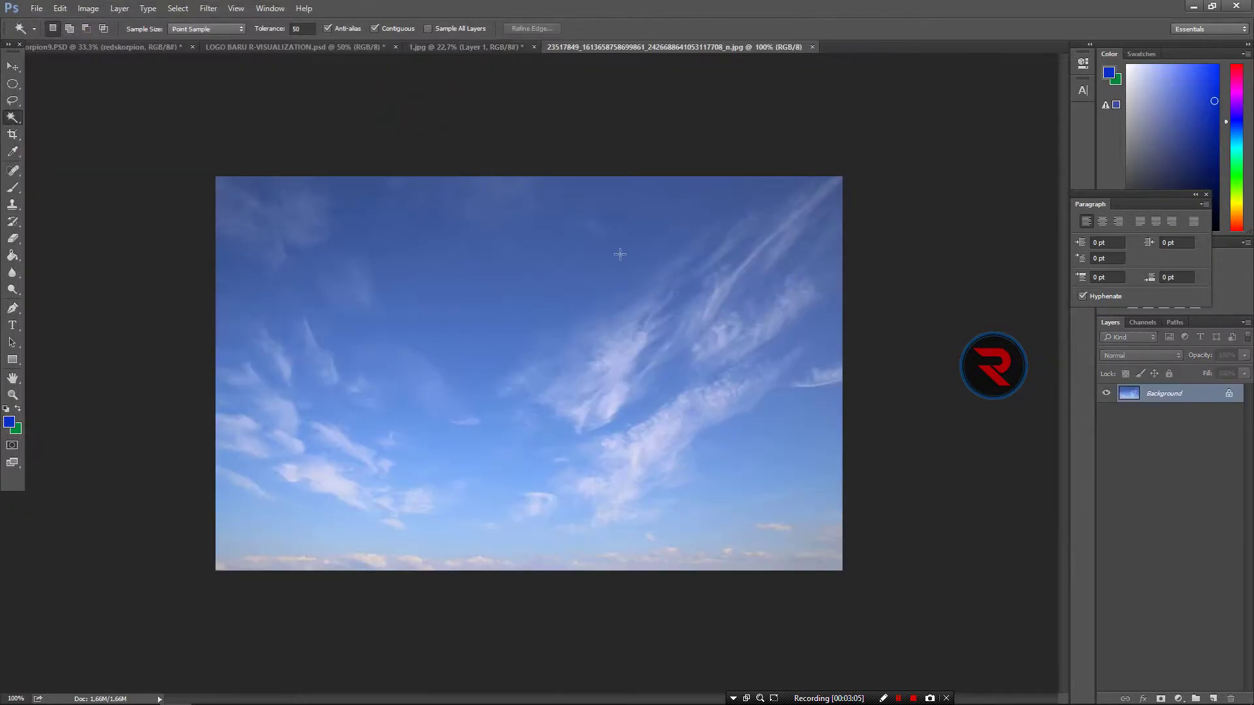
Step: Unlock the sky photo, bring it into 1.jpg and scale it to cover the canvas
{"action": "left_click", "coordinate": [1227, 392]}
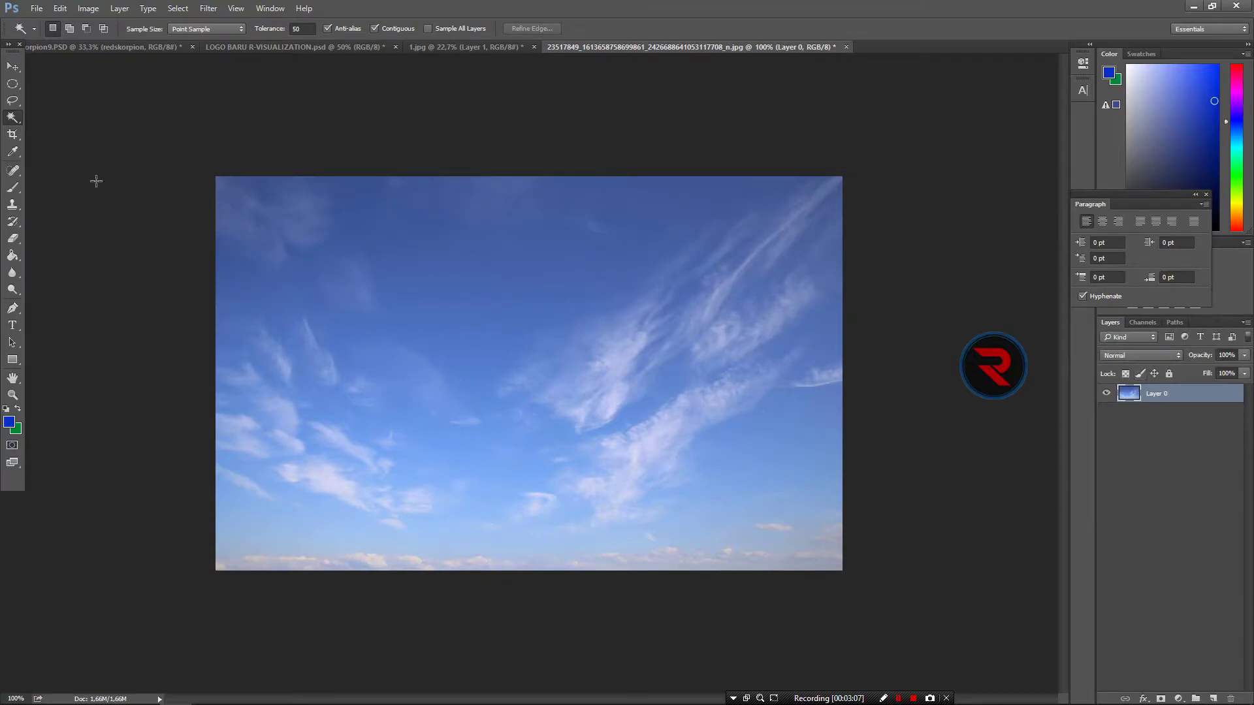
{"action": "left_click", "coordinate": [14, 66]}
{"action": "mouse_move", "coordinate": [504, 355]}
{"action": "left_mouse_down"}
{"action": "mouse_move", "coordinate": [509, 255]}
{"action": "mouse_move", "coordinate": [507, 313]}
{"action": "left_mouse_up"}
{"action": "key", "text": "ctrl+t"}
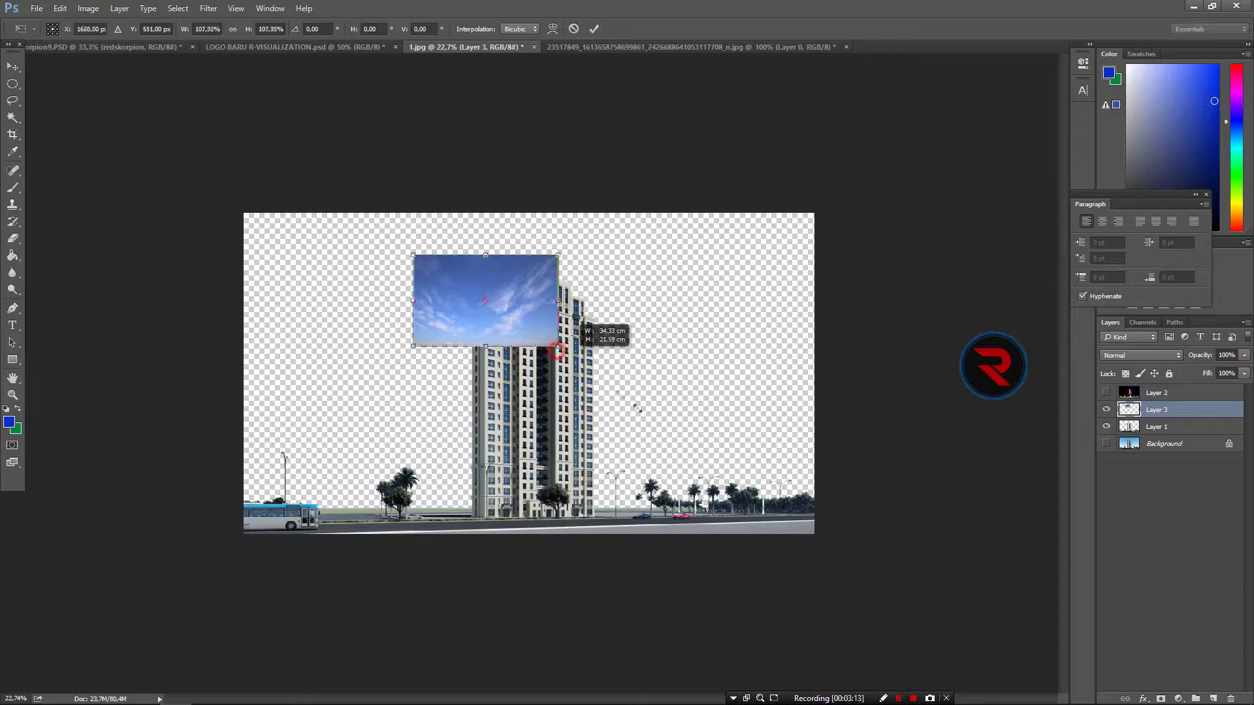
{"action": "left_click_drag", "start_coordinate": [556, 345], "coordinate": [848, 627], "text": "shift"}
{"action": "left_click_drag", "start_coordinate": [689, 495], "coordinate": [498, 434]}
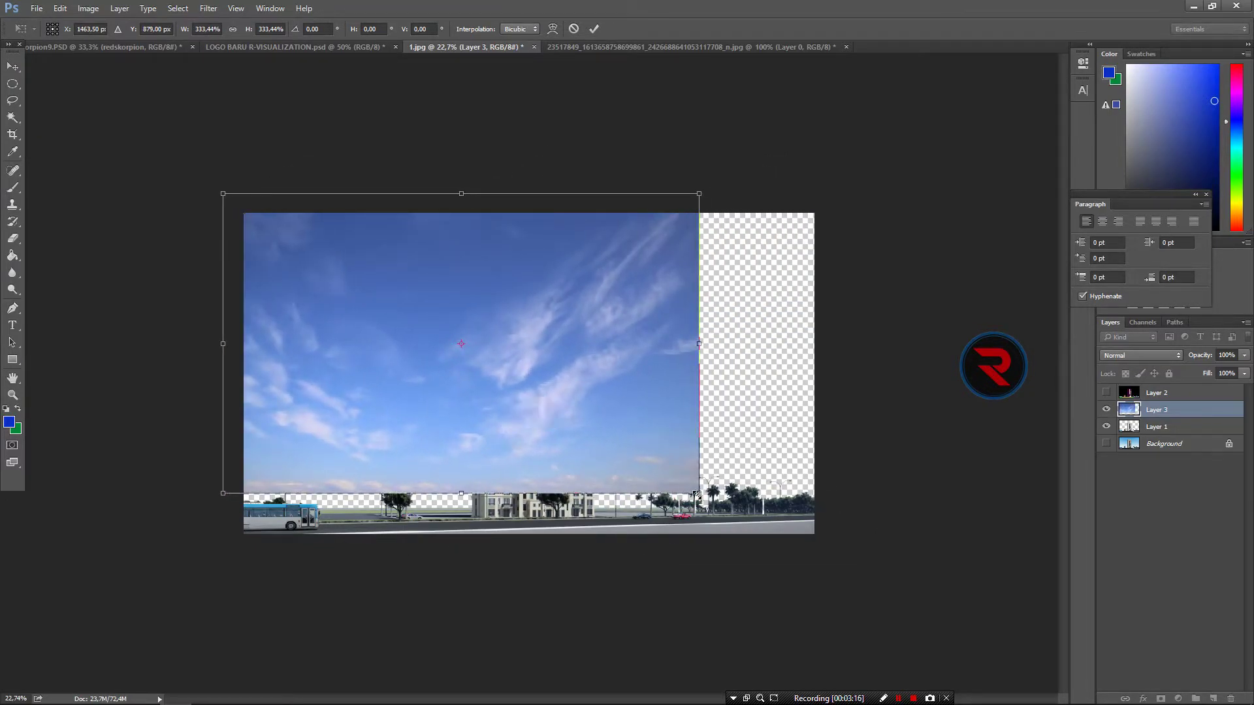
{"action": "left_click_drag", "start_coordinate": [697, 491], "coordinate": [867, 599], "text": "shift"}
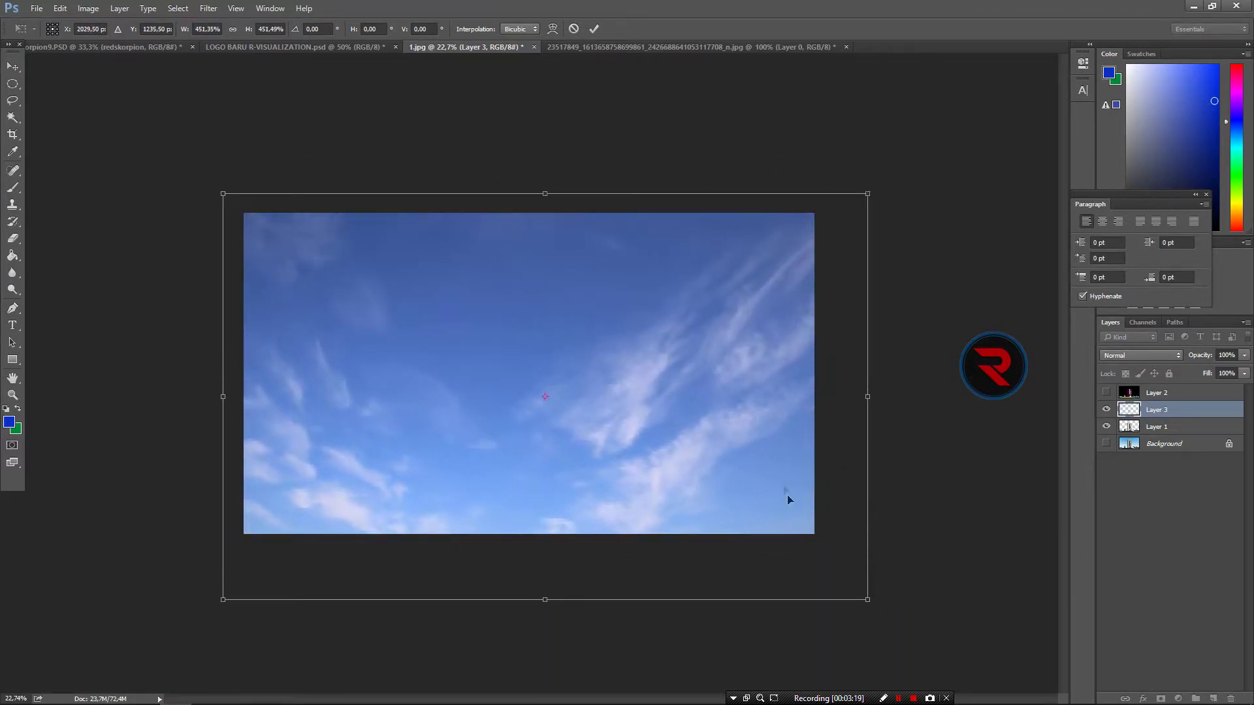
{"action": "left_click_drag", "start_coordinate": [765, 437], "coordinate": [757, 351]}
{"action": "left_click", "coordinate": [593, 30]}
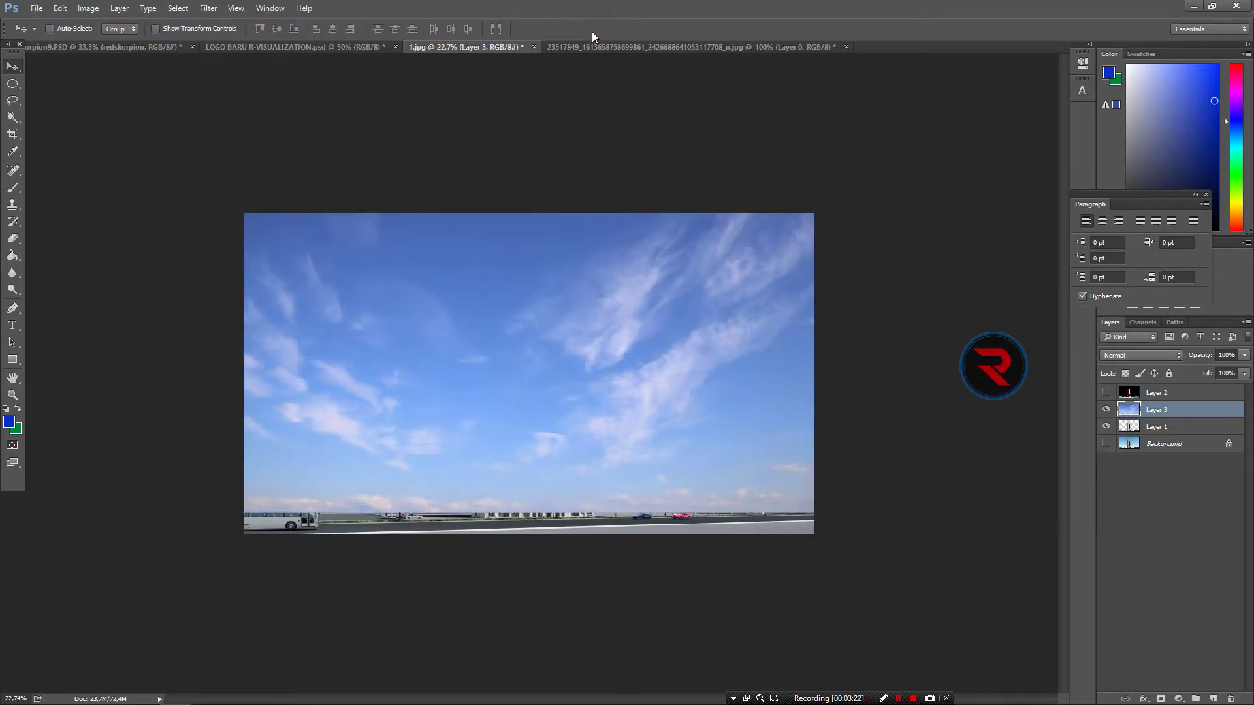
Step: Put the sky layer beneath the tower layer, raised above the ground strip
{"action": "left_click_drag", "start_coordinate": [1157, 419], "coordinate": [1162, 424]}
{"action": "left_click_drag", "start_coordinate": [1173, 410], "coordinate": [1129, 431]}
{"action": "mouse_move", "coordinate": [751, 409]}
{"action": "left_mouse_down"}
{"action": "mouse_move", "coordinate": [779, 318]}
{"action": "mouse_move", "coordinate": [768, 331]}
{"action": "mouse_move", "coordinate": [784, 334]}
{"action": "mouse_move", "coordinate": [756, 342]}
{"action": "left_mouse_up"}
Step: Close the sky photo document and rename the sky layer LANGIT
{"action": "left_click", "coordinate": [828, 48]}
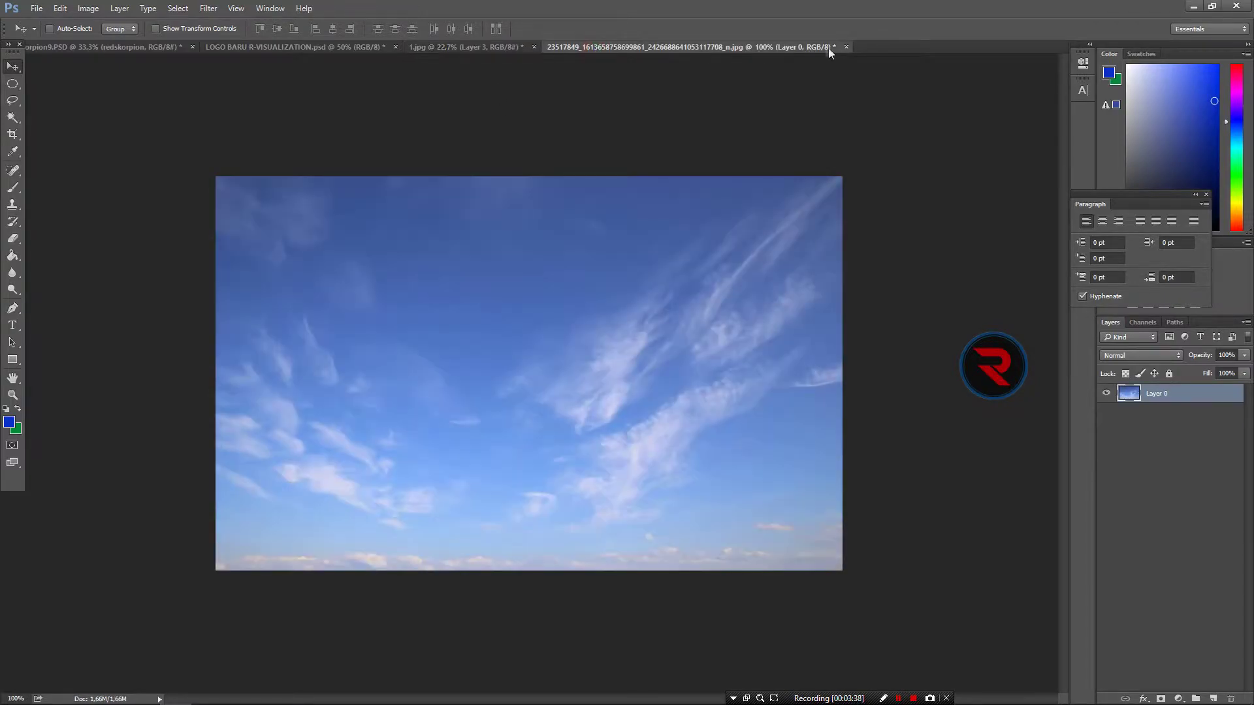
{"action": "left_click", "coordinate": [643, 274]}
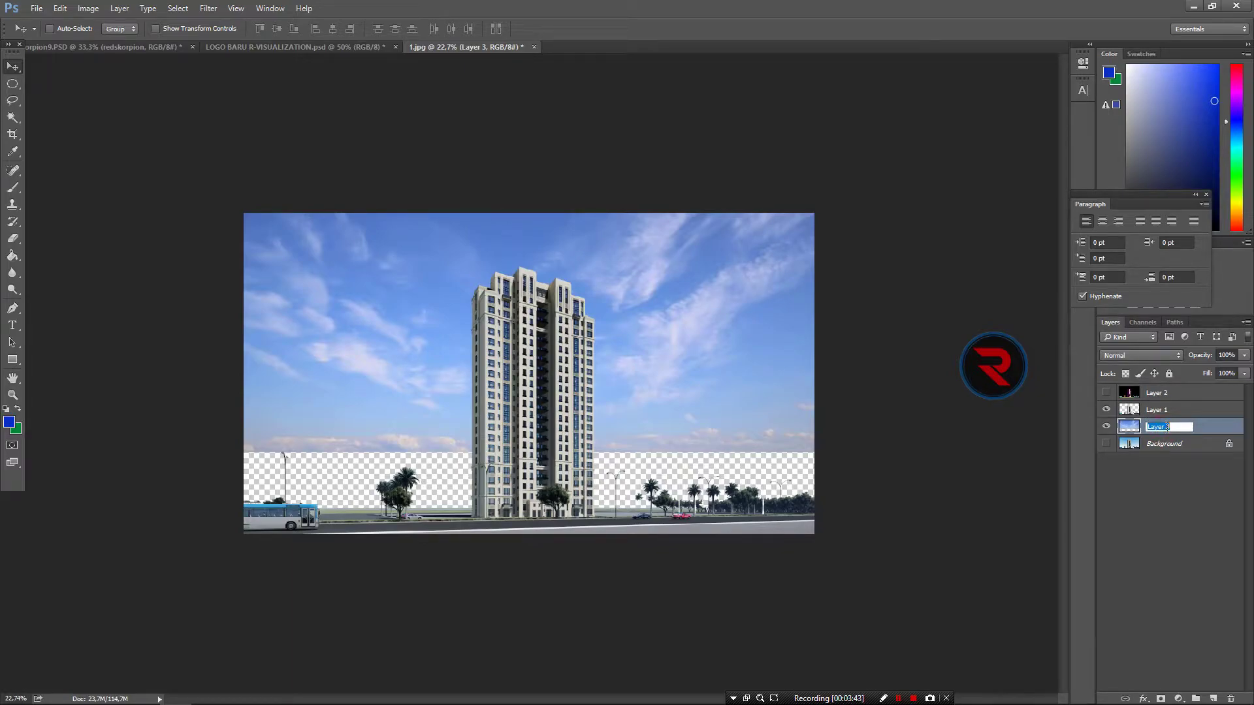
{"action": "type", "text": "ANGIT"}
{"action": "key", "text": "Return"}
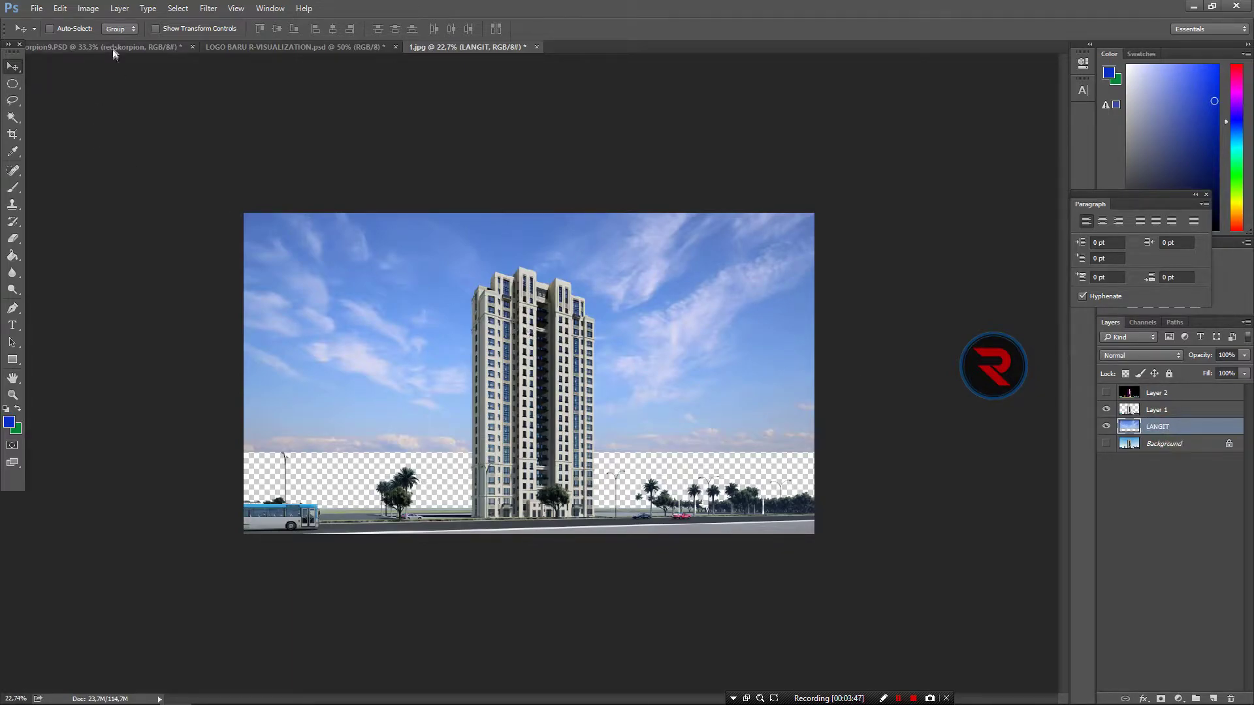
{"action": "left_click", "coordinate": [111, 47]}
Step: With Auto-Select on, bring the gold building cluster into the tower render
{"action": "scroll", "coordinate": [842, 386], "scroll_direction": "down", "scroll_amount": 2, "text": "alt"}
{"action": "left_click", "coordinate": [59, 29]}
{"action": "left_click", "coordinate": [349, 333]}
{"action": "mouse_move", "coordinate": [353, 323]}
{"action": "left_mouse_down"}
{"action": "mouse_move", "coordinate": [436, 61]}
{"action": "mouse_move", "coordinate": [346, 422]}
{"action": "left_mouse_up"}
Step: Shrink the gold buildings to about two-thirds, set them at the left edge, name GEDUNG 1
{"action": "key", "text": "ctrl+t"}
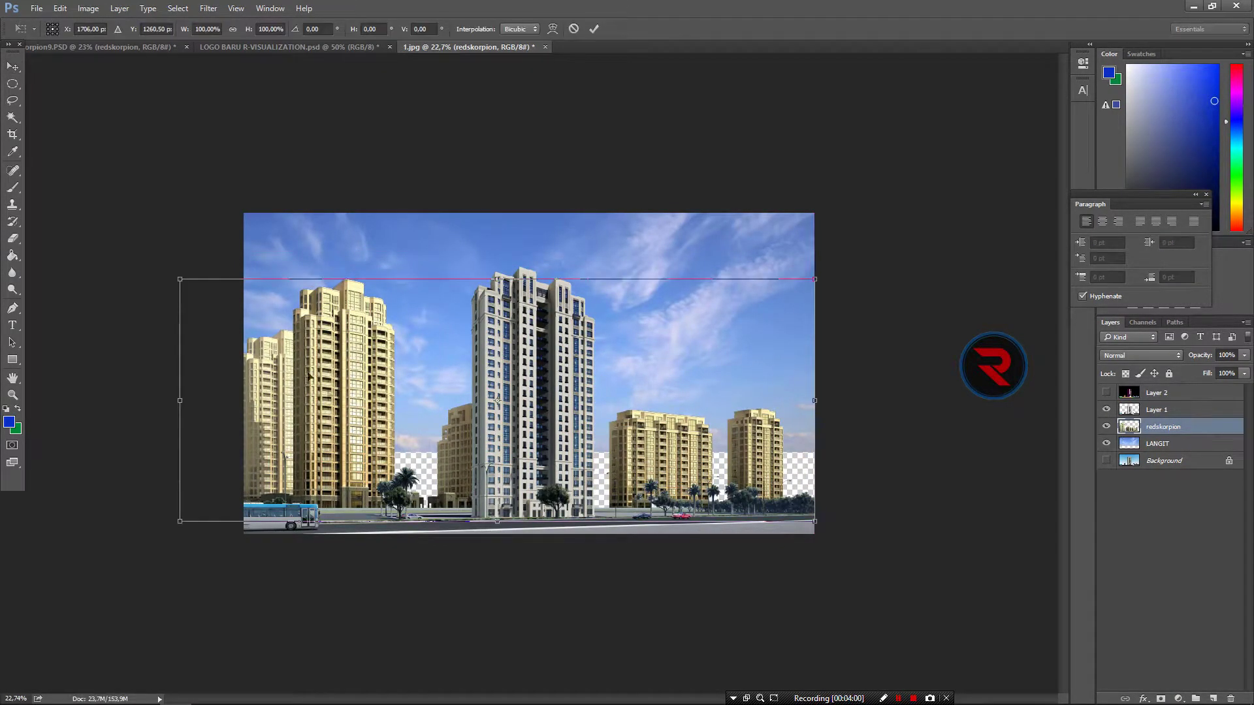
{"action": "left_click_drag", "start_coordinate": [182, 281], "coordinate": [385, 357]}
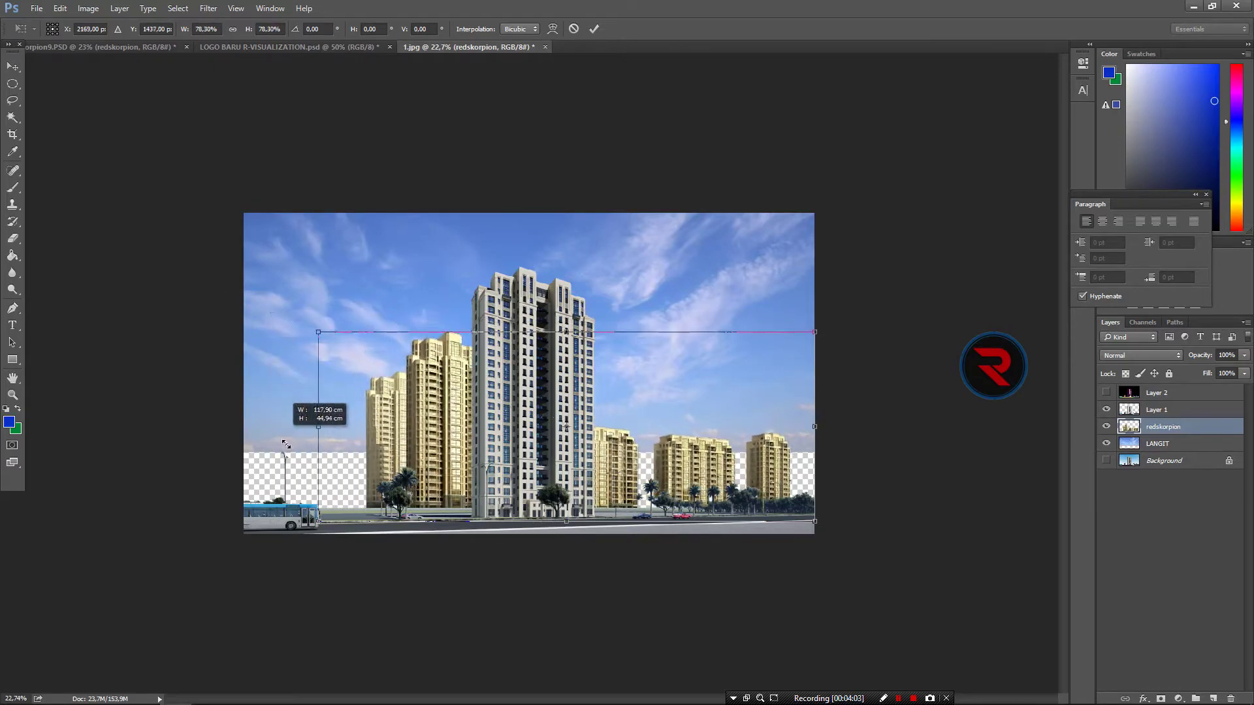
{"action": "mouse_move", "coordinate": [407, 485]}
{"action": "left_mouse_down"}
{"action": "mouse_move", "coordinate": [251, 479]}
{"action": "mouse_move", "coordinate": [251, 463]}
{"action": "left_mouse_up"}
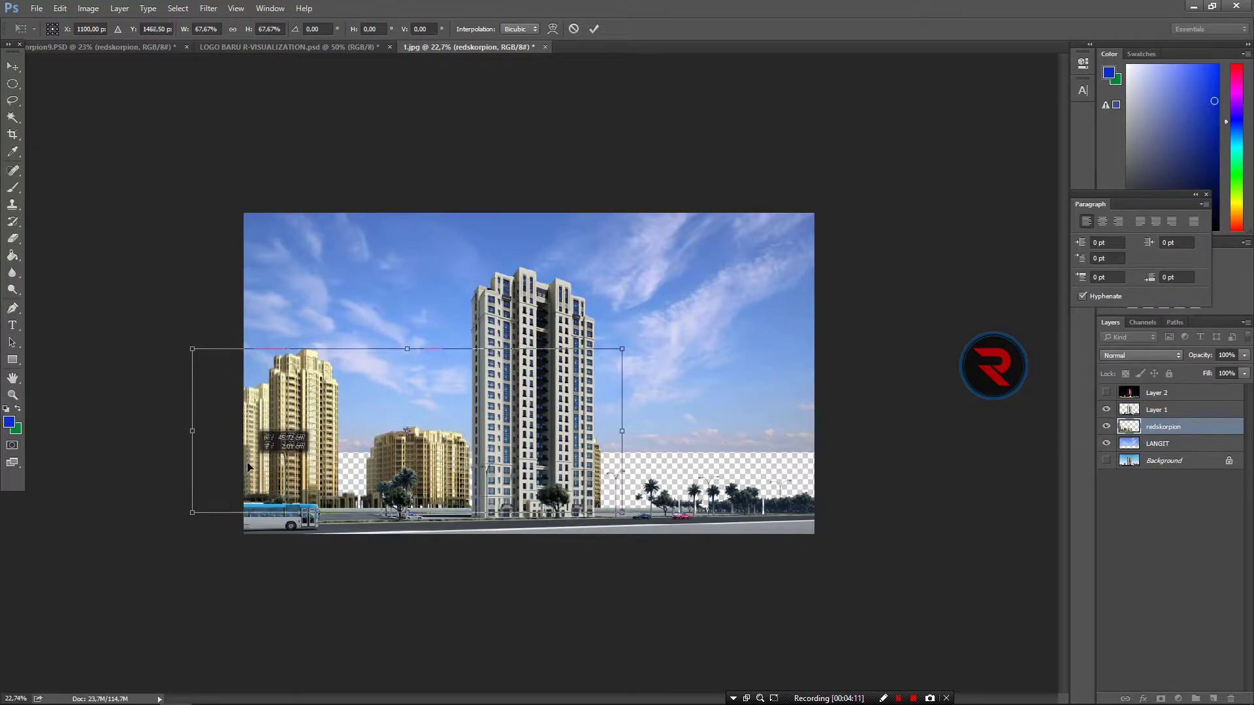
{"action": "left_click_drag", "start_coordinate": [251, 462], "coordinate": [247, 470]}
{"action": "left_click", "coordinate": [594, 29]}
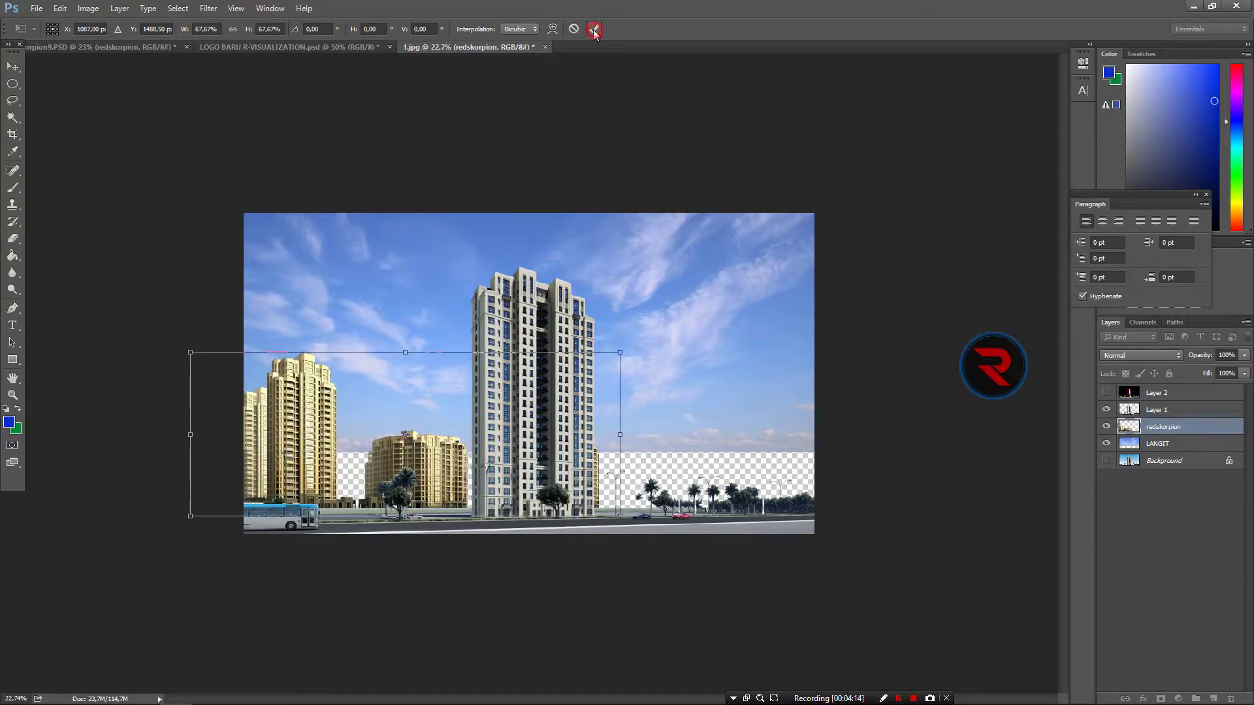
{"action": "double_click", "coordinate": [1172, 427]}
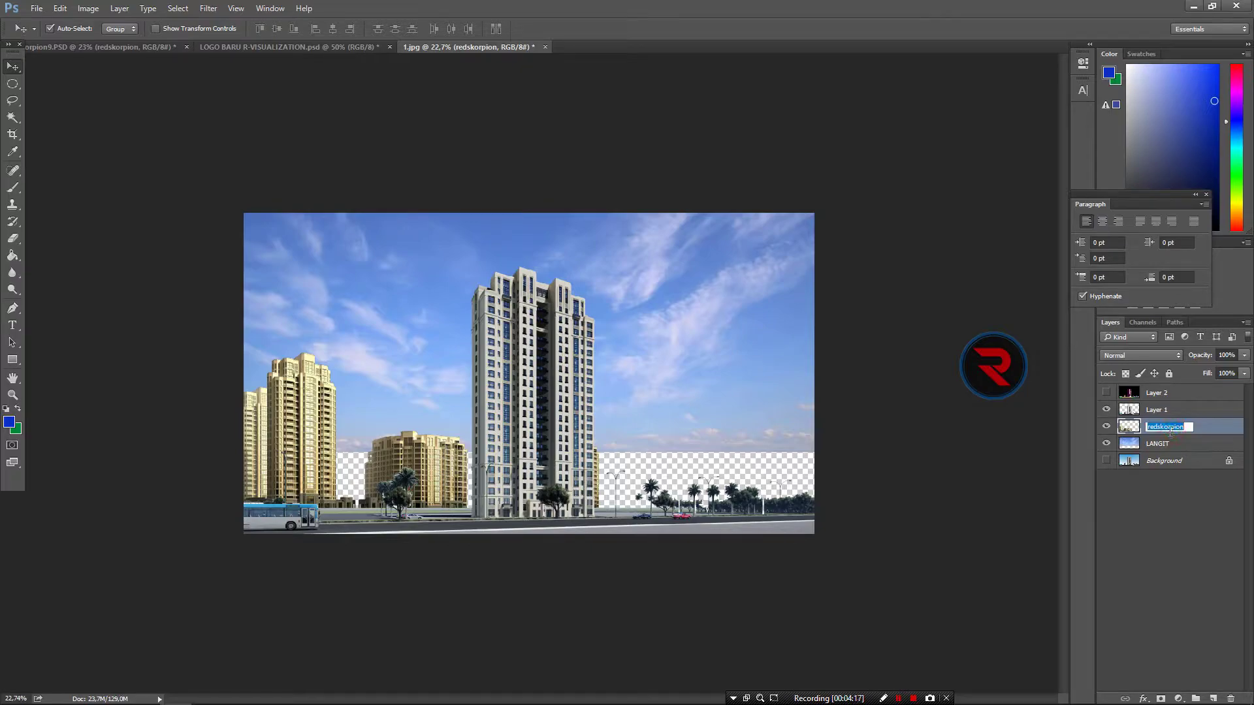
{"action": "type", "text": "GEDUNG 1"}
{"action": "key", "text": "Return"}
Step: Bring a second building cluster into the render and place it at the right edge
{"action": "left_click", "coordinate": [124, 47]}
{"action": "left_click", "coordinate": [448, 400]}
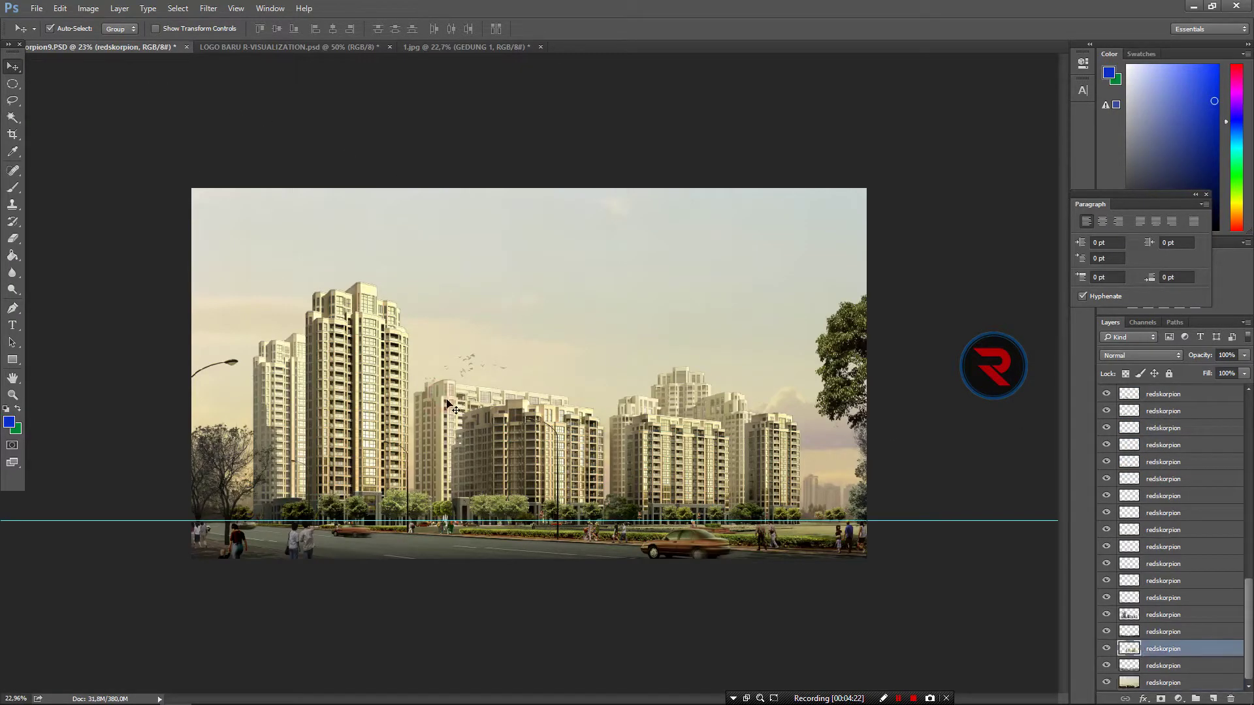
{"action": "left_click_drag", "start_coordinate": [447, 400], "coordinate": [438, 197]}
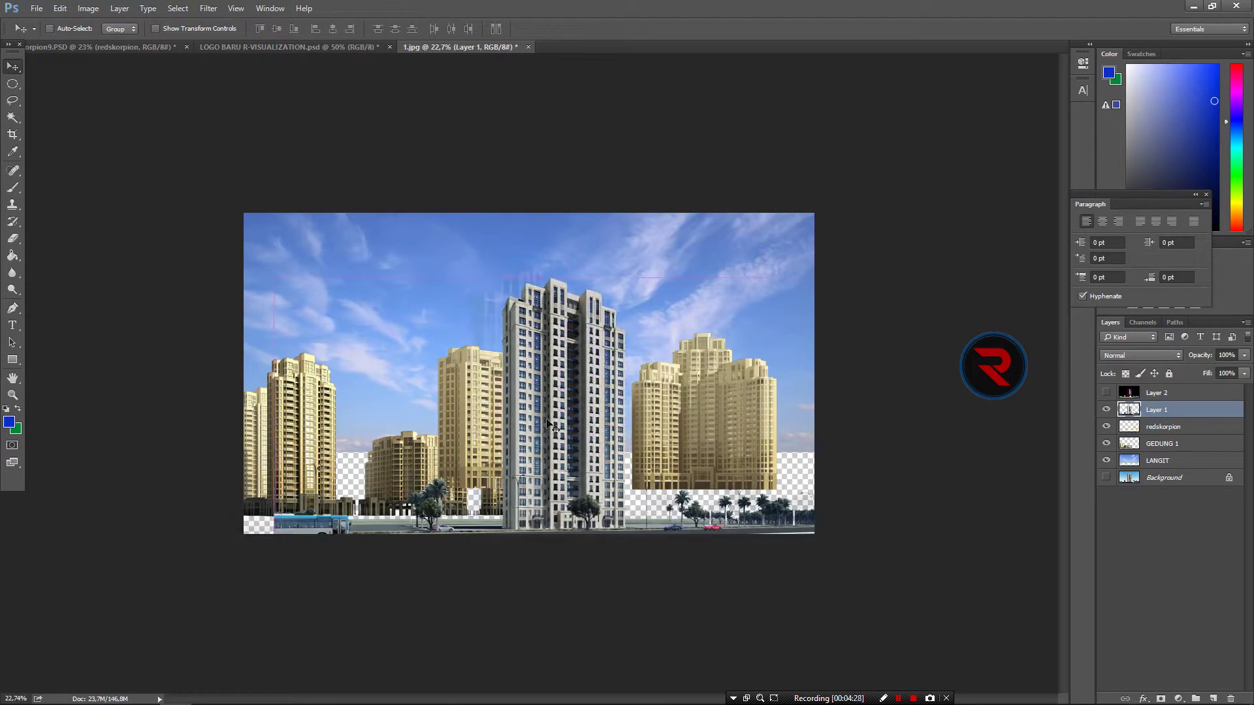
{"action": "left_click", "coordinate": [1162, 429]}
{"action": "mouse_move", "coordinate": [693, 439]}
{"action": "left_mouse_down"}
{"action": "mouse_move", "coordinate": [738, 464]}
{"action": "mouse_move", "coordinate": [774, 463]}
{"action": "left_mouse_up"}
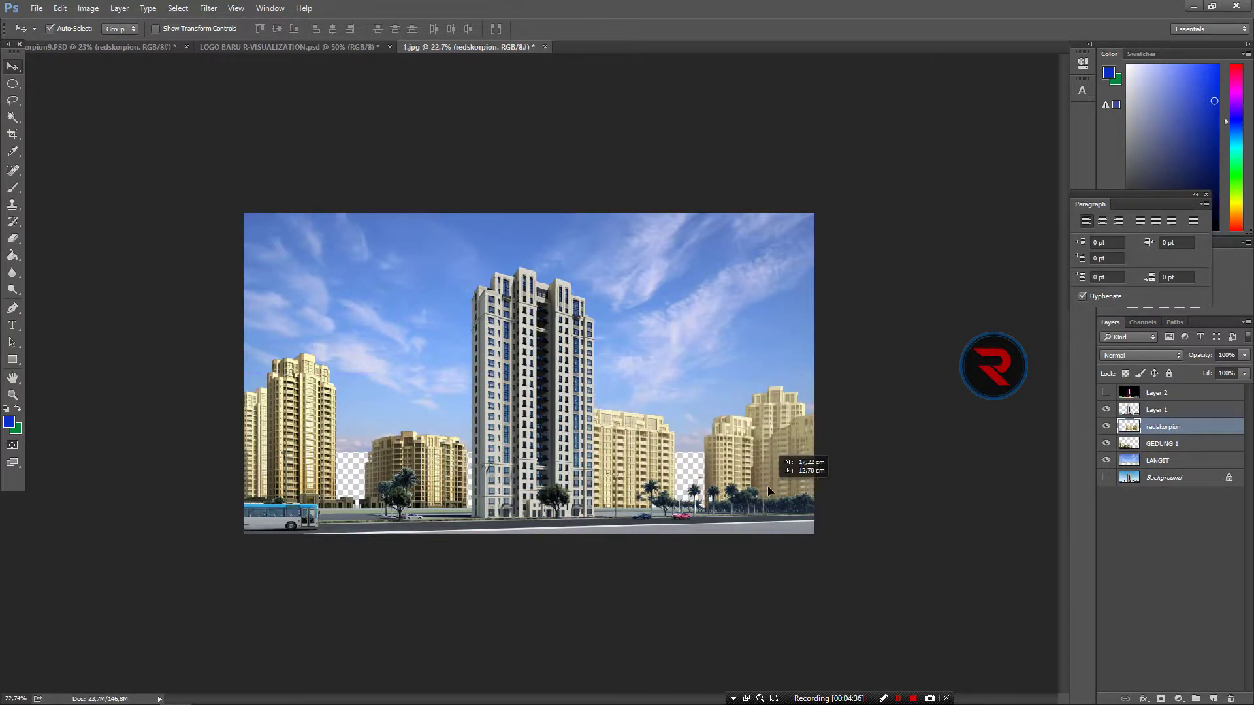
{"action": "left_click_drag", "start_coordinate": [774, 464], "coordinate": [774, 465]}
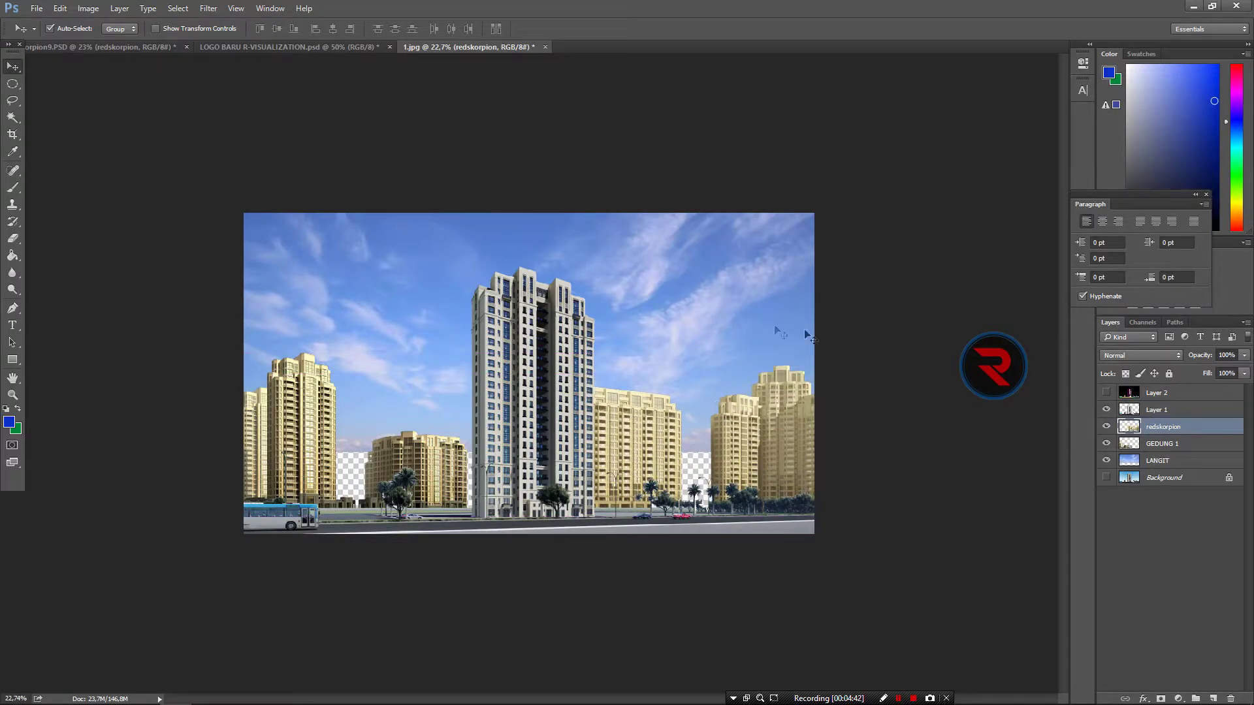
Step: Rename the second building layer GEDUNG 2
{"action": "double_click", "coordinate": [1173, 435]}
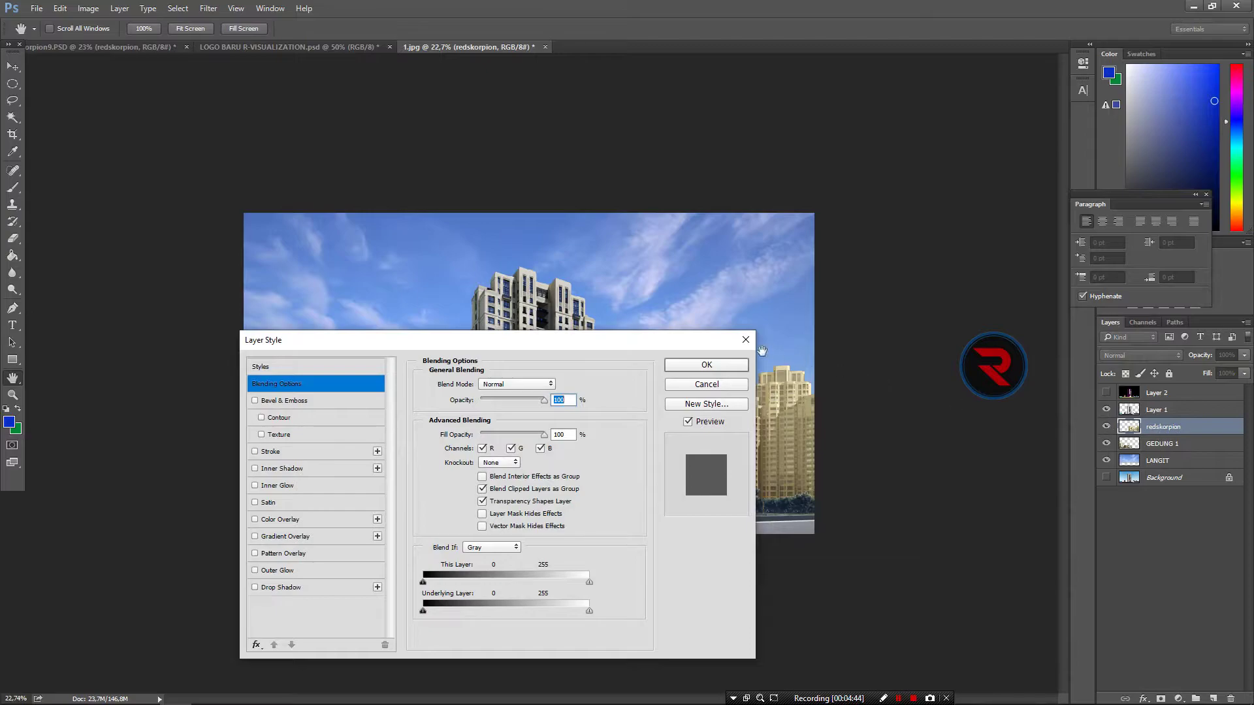
{"action": "key", "text": "Escape"}
{"action": "double_click", "coordinate": [1163, 426]}
{"action": "type", "text": "GE"}
{"action": "type", "text": "2"}
{"action": "key", "text": "Return"}
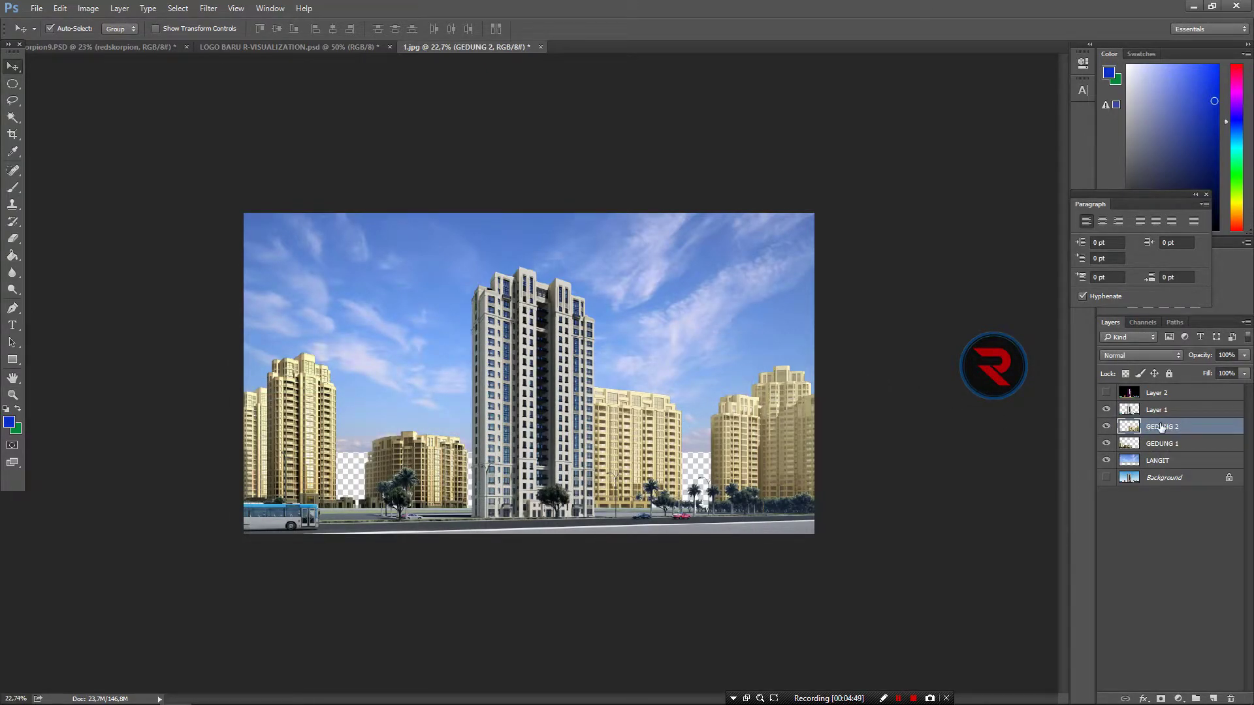
{"action": "left_click", "coordinate": [1164, 461]}
Step: Move and stretch the LANGIT sky layer taller to fill the frame
{"action": "key", "text": "ctrl+t"}
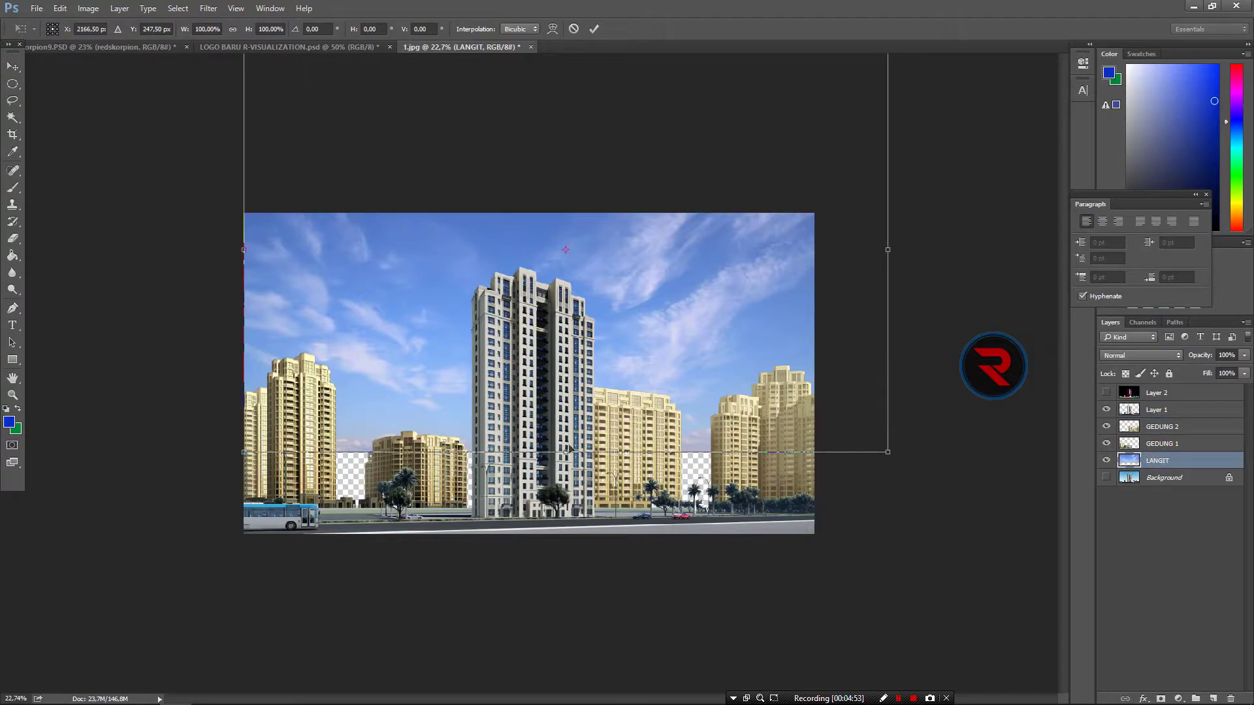
{"action": "left_click_drag", "start_coordinate": [644, 337], "coordinate": [640, 393]}
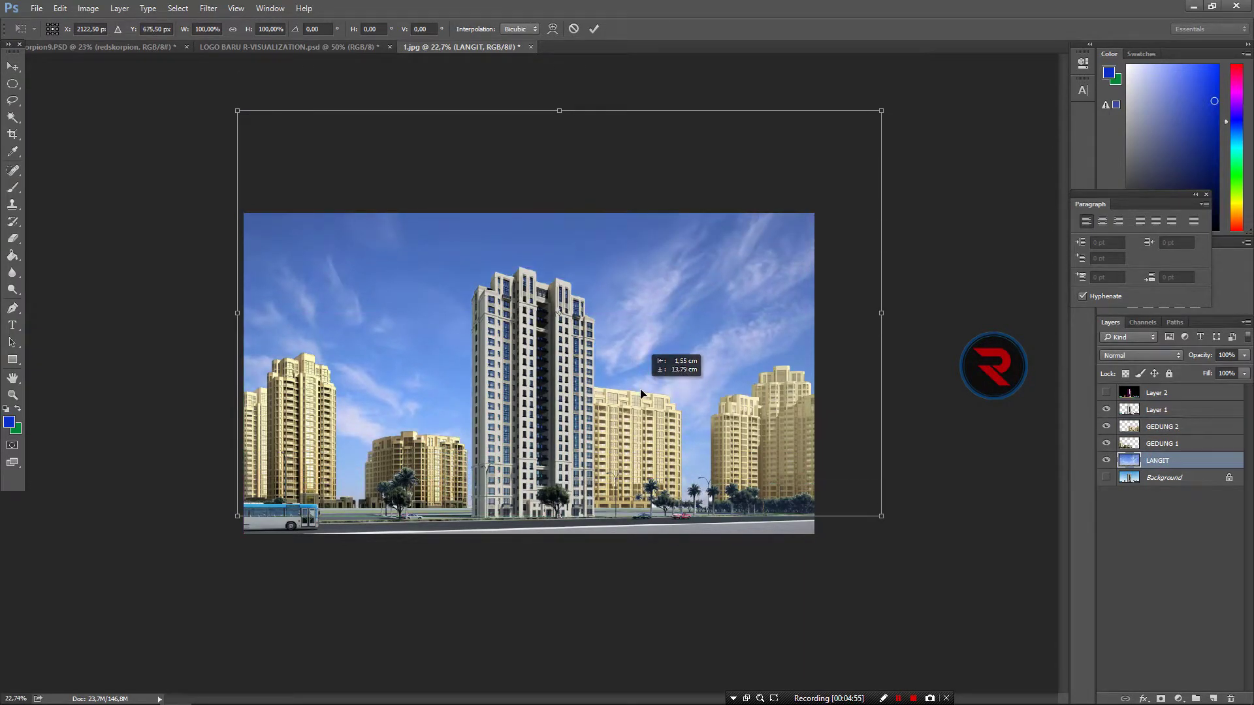
{"action": "left_click_drag", "start_coordinate": [681, 280], "coordinate": [672, 216]}
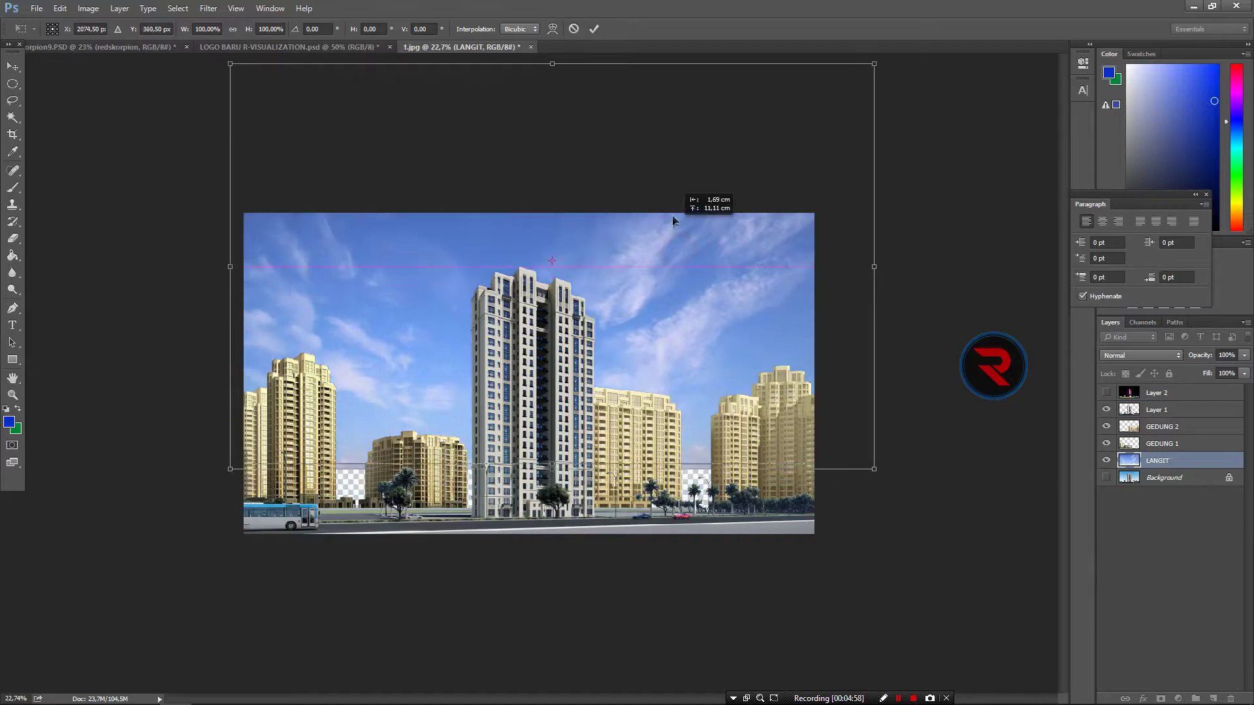
{"action": "left_click_drag", "start_coordinate": [552, 451], "coordinate": [552, 507]}
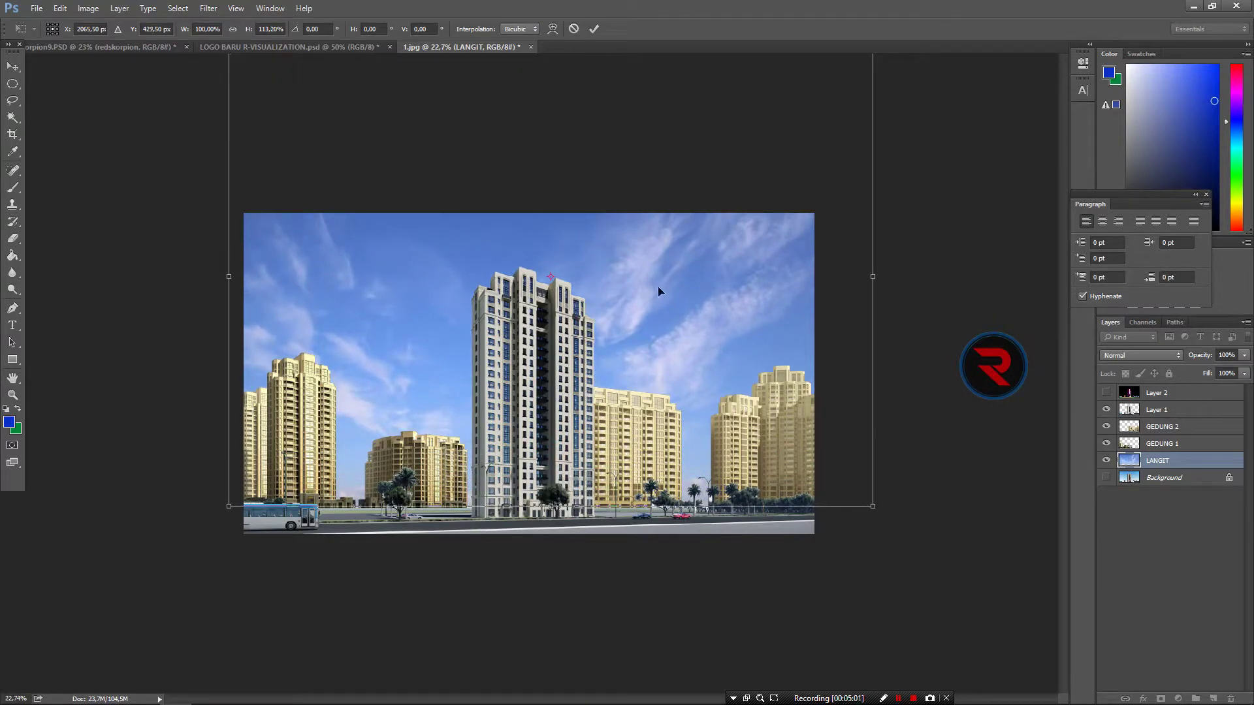
{"action": "left_click", "coordinate": [595, 29]}
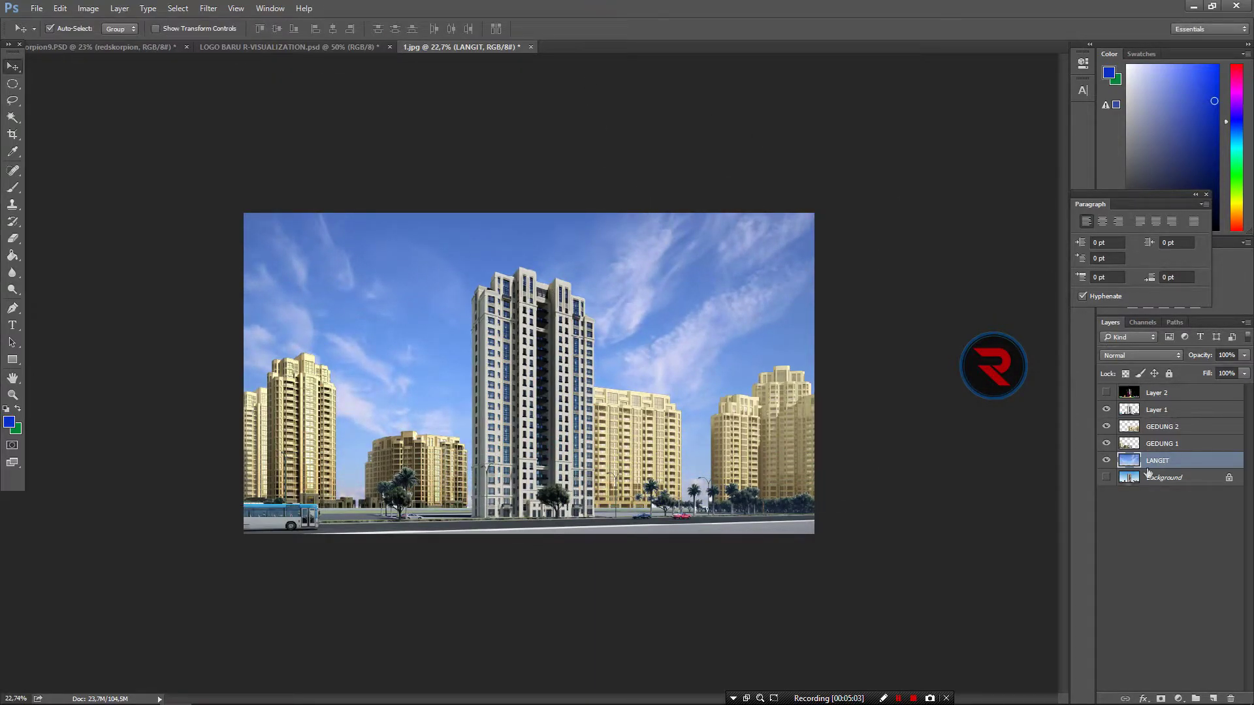
Step: Lower the Fill of GEDUNG 2 and GEDUNG 1 (to 85%) so they look paler
{"action": "left_click", "coordinate": [1185, 434]}
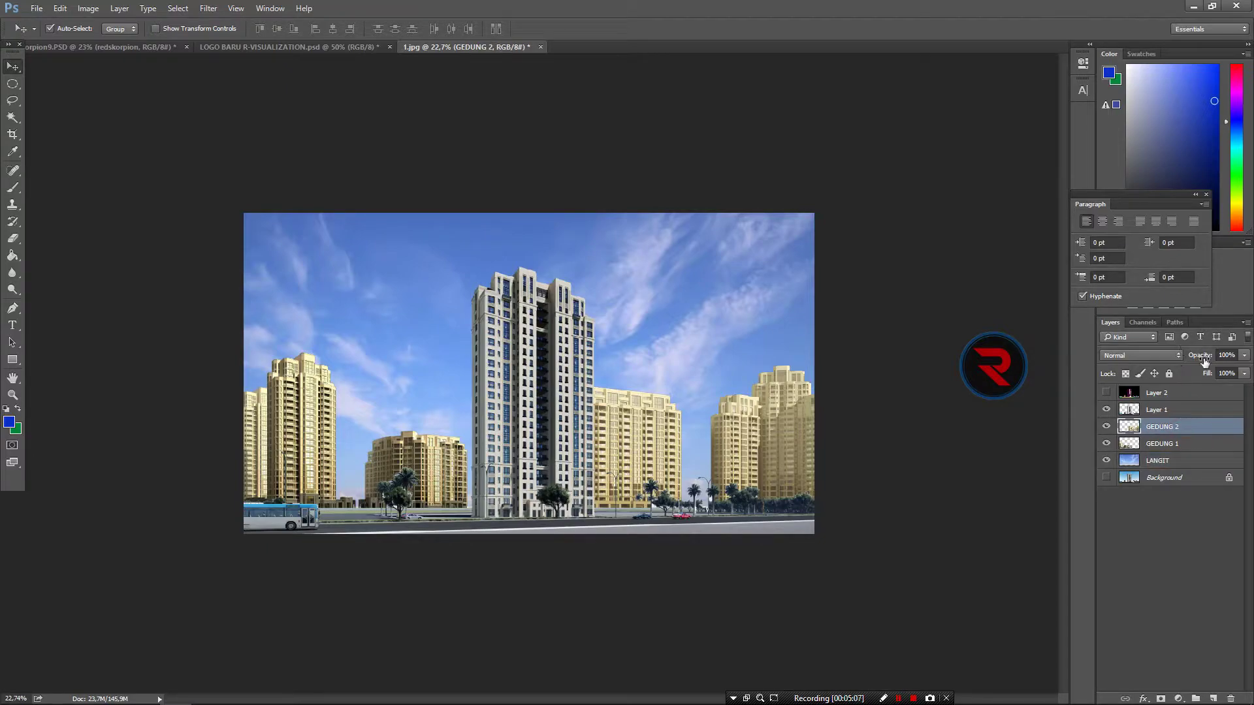
{"action": "left_click_drag", "start_coordinate": [1208, 373], "coordinate": [1200, 375]}
{"action": "left_click", "coordinate": [1161, 443]}
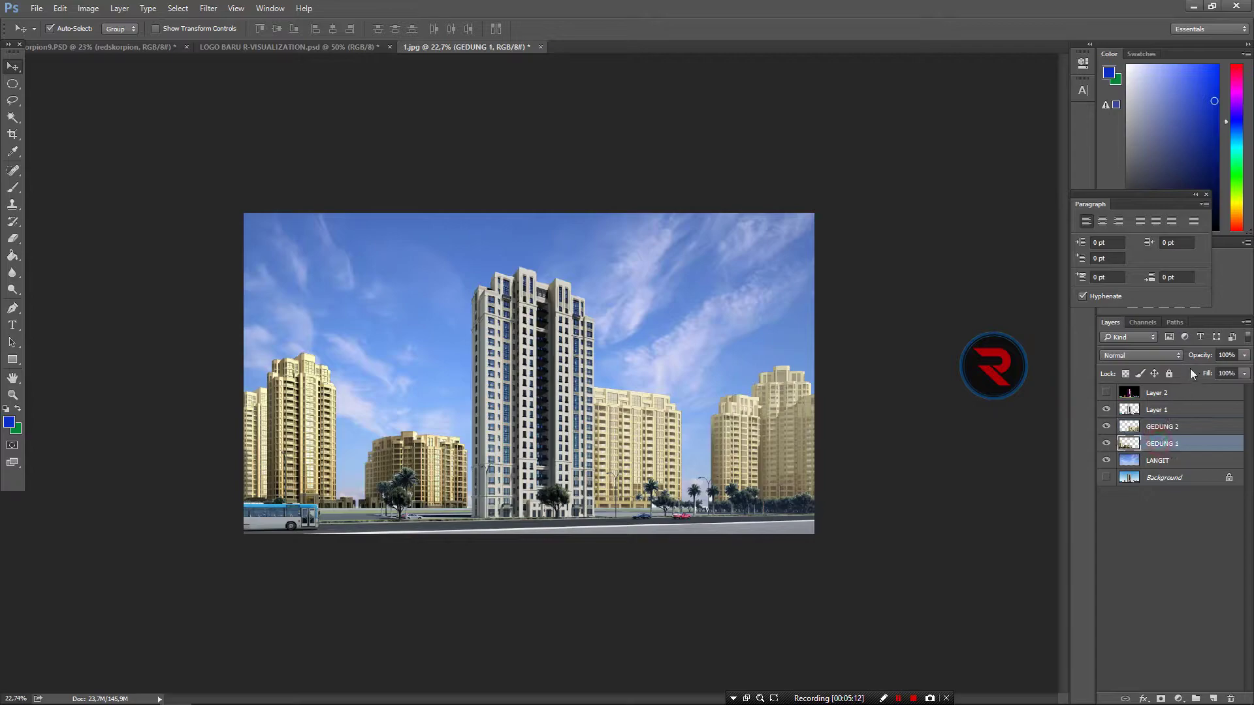
{"action": "left_click_drag", "start_coordinate": [1203, 373], "coordinate": [1192, 374]}
{"action": "left_click", "coordinate": [68, 47]}
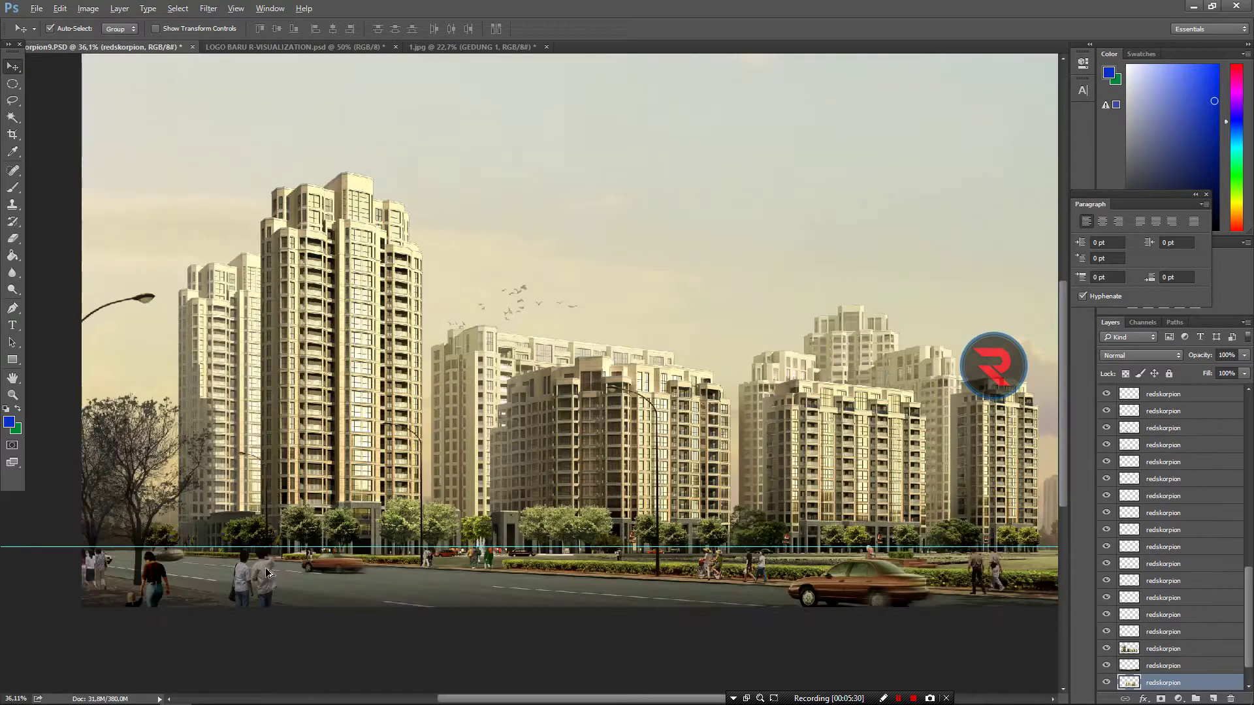
Step: Drag the pedestrians layer from redskorpion9.PSD into 1.jpg
{"action": "mouse_move", "coordinate": [259, 578]}
{"action": "left_mouse_down"}
{"action": "mouse_move", "coordinate": [265, 540]}
{"action": "mouse_move", "coordinate": [522, 54]}
{"action": "left_mouse_up"}
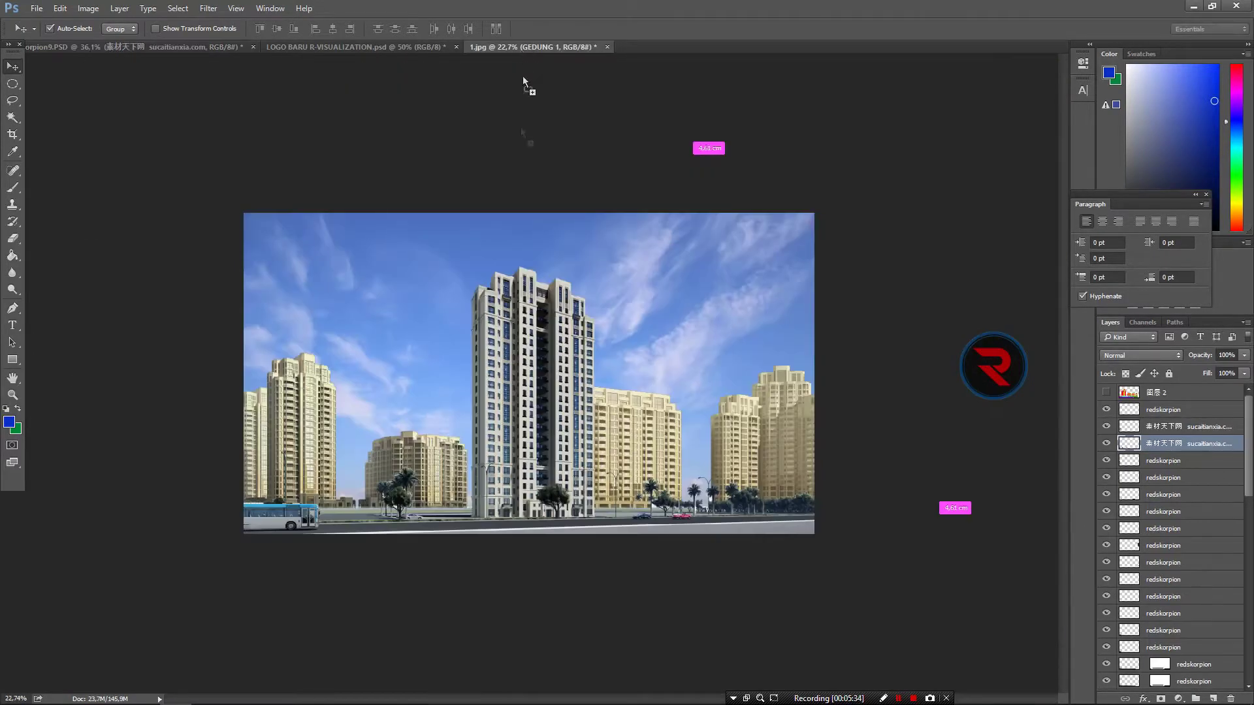
{"action": "left_click_drag", "start_coordinate": [523, 54], "coordinate": [462, 524]}
{"action": "left_click_drag", "start_coordinate": [1162, 445], "coordinate": [1157, 405]}
{"action": "left_click_drag", "start_coordinate": [490, 491], "coordinate": [446, 611]}
Step: Position the pedestrians along the road in front of the tower
{"action": "key", "text": "ctrl+plus"}
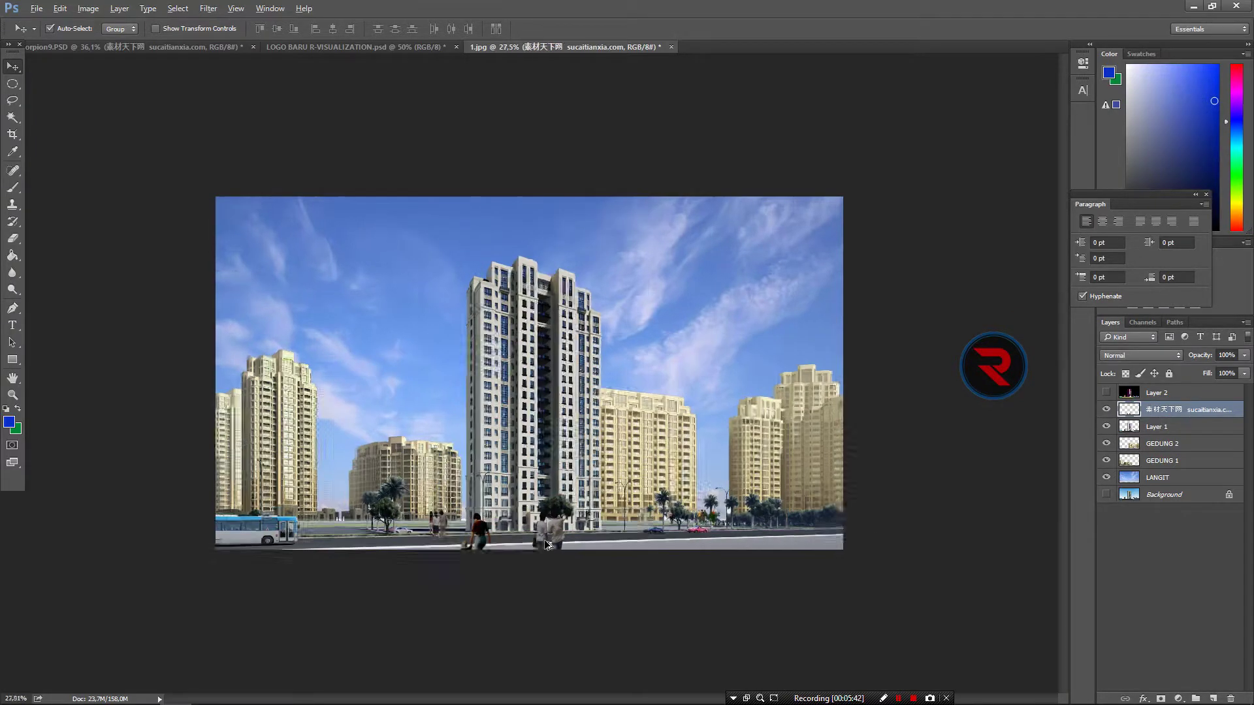
{"action": "key", "text": "ctrl+z"}
{"action": "left_click_drag", "start_coordinate": [466, 597], "coordinate": [685, 604]}
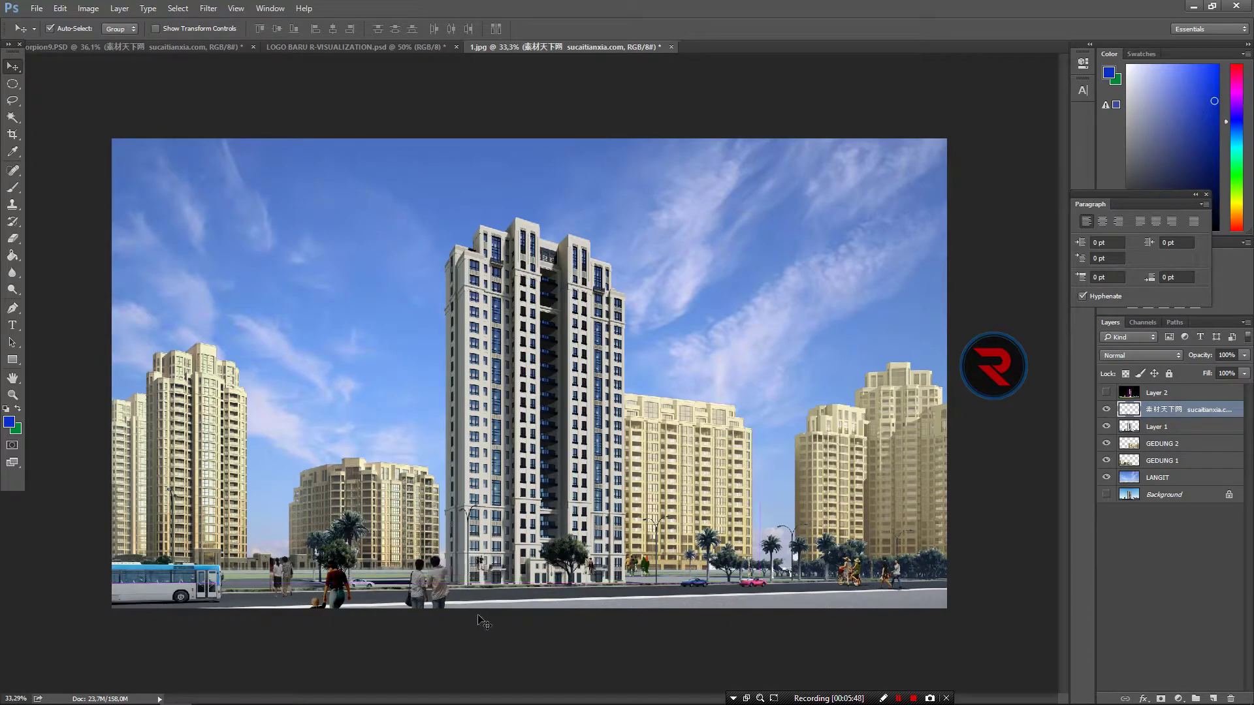
{"action": "left_click_drag", "start_coordinate": [685, 604], "coordinate": [688, 595]}
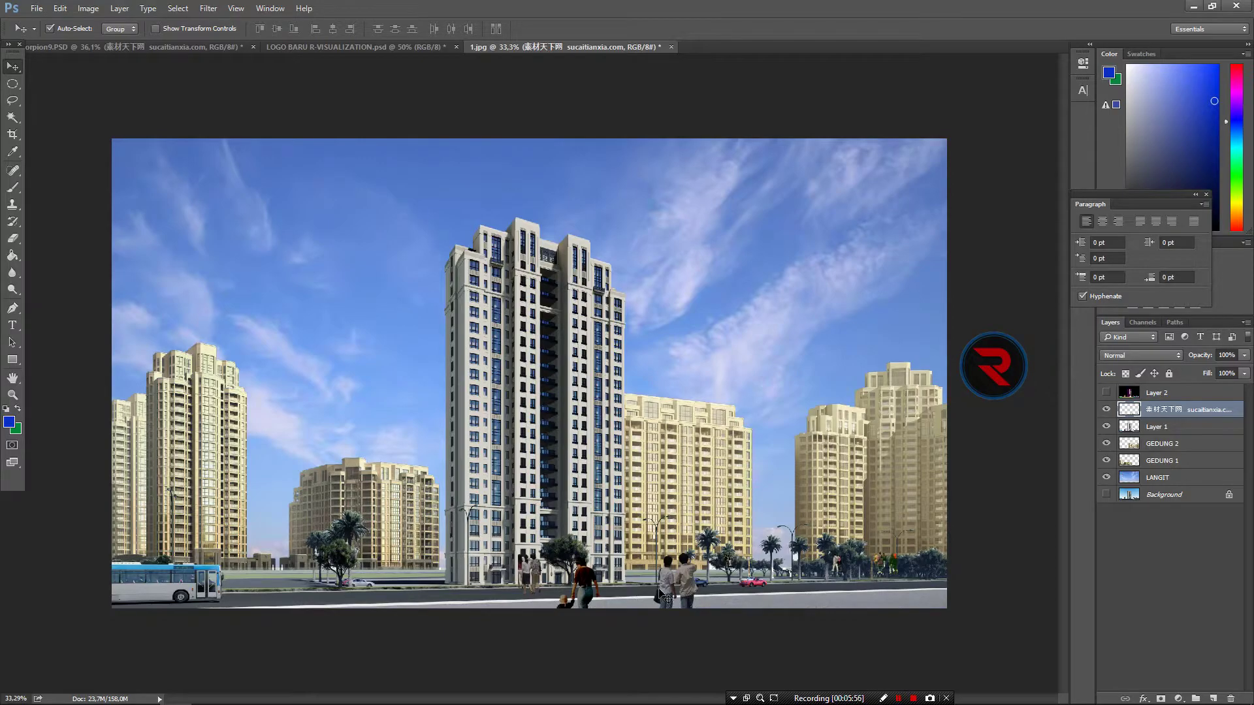
{"action": "scroll", "coordinate": [663, 593], "scroll_direction": "down", "scroll_amount": 1, "text": "alt"}
{"action": "mouse_move", "coordinate": [673, 584]}
{"action": "left_mouse_down"}
{"action": "mouse_move", "coordinate": [443, 576]}
{"action": "mouse_move", "coordinate": [428, 587]}
{"action": "left_mouse_up"}
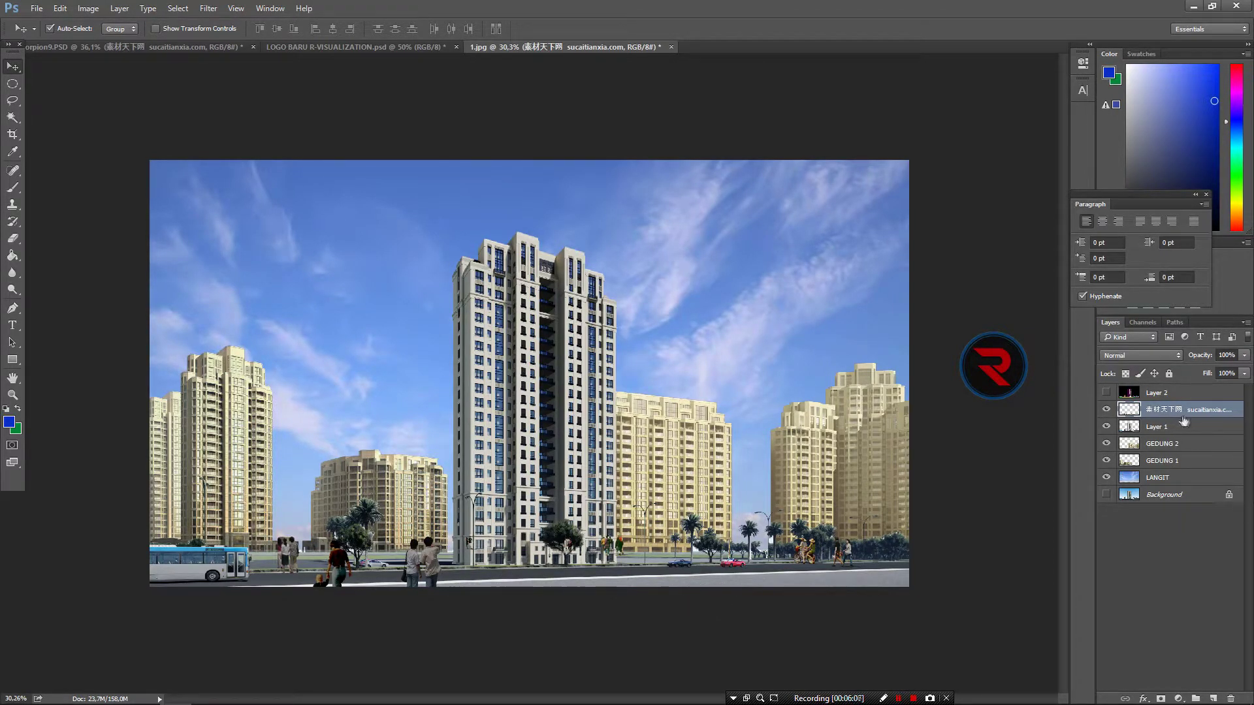
{"action": "left_click", "coordinate": [12, 238]}
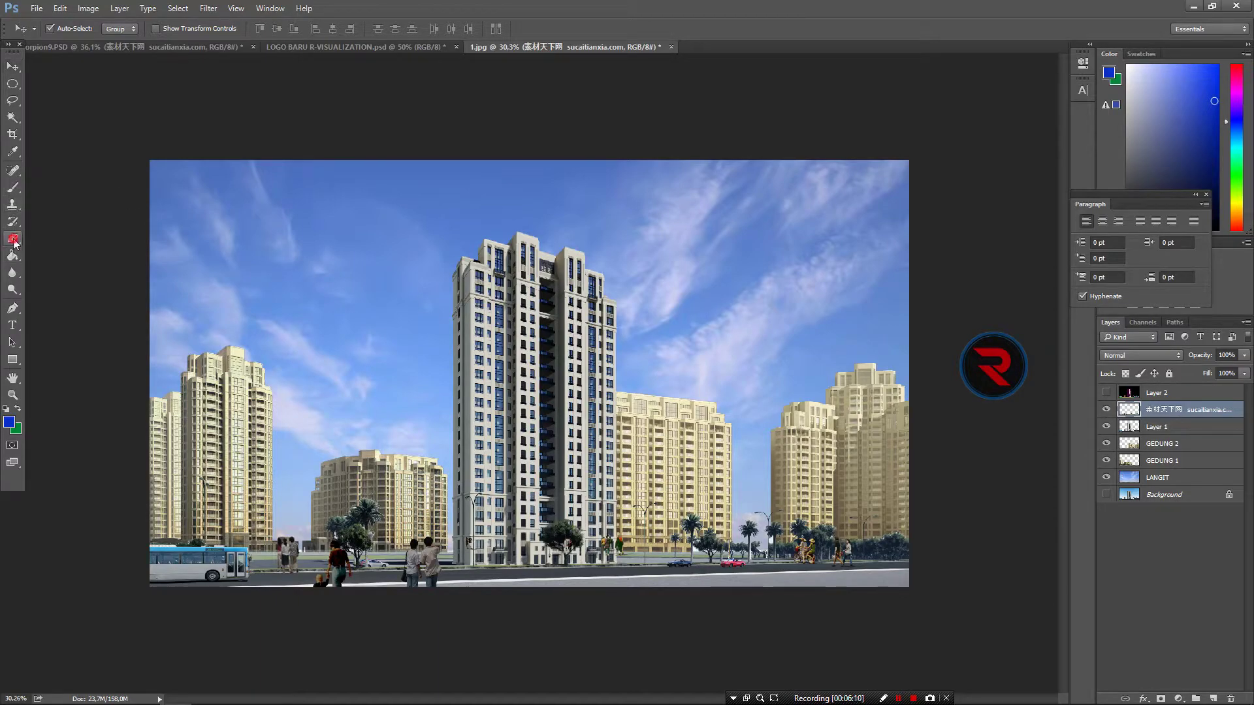
Step: Erase the stray pedestrian, distant figures and right-side cyclists from the people layer
{"action": "left_click_drag", "start_coordinate": [285, 547], "coordinate": [261, 566]}
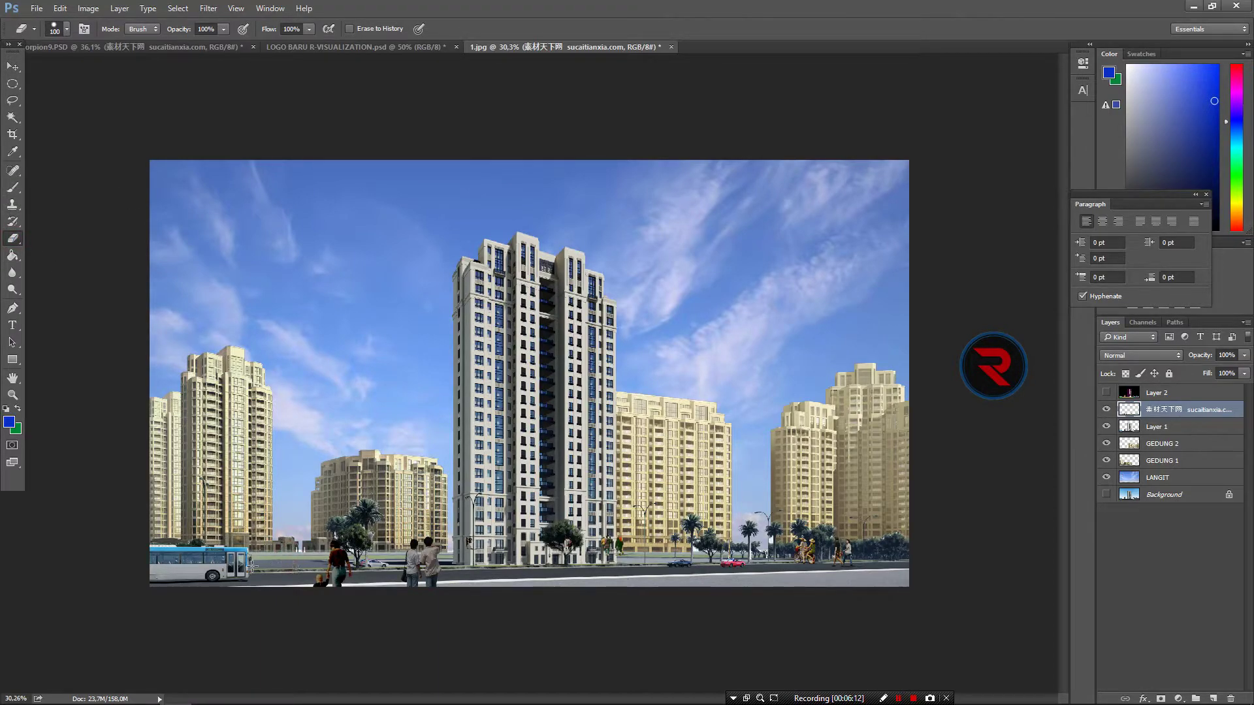
{"action": "left_click_drag", "start_coordinate": [577, 536], "coordinate": [624, 548]}
{"action": "left_click_drag", "start_coordinate": [839, 542], "coordinate": [790, 573]}
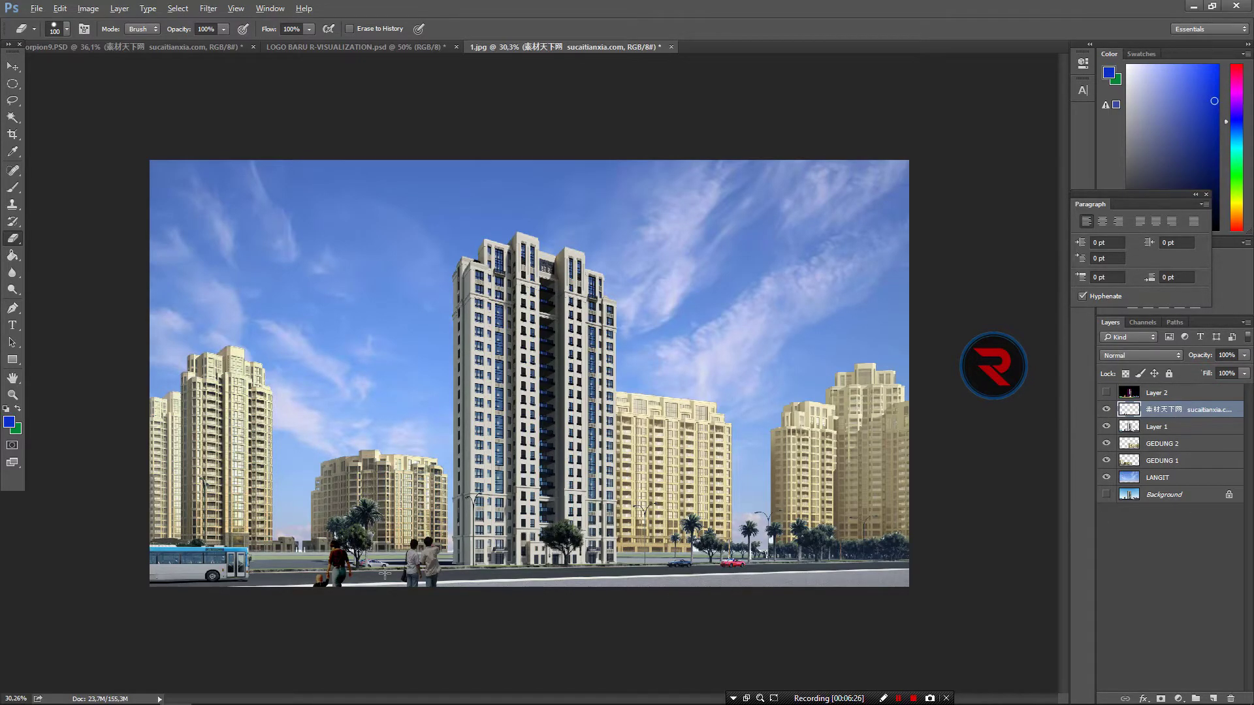
{"action": "scroll", "coordinate": [385, 572], "scroll_direction": "up", "scroll_amount": 2, "text": "alt"}
{"action": "scroll", "coordinate": [545, 554], "scroll_direction": "down", "scroll_amount": 1, "text": "alt"}
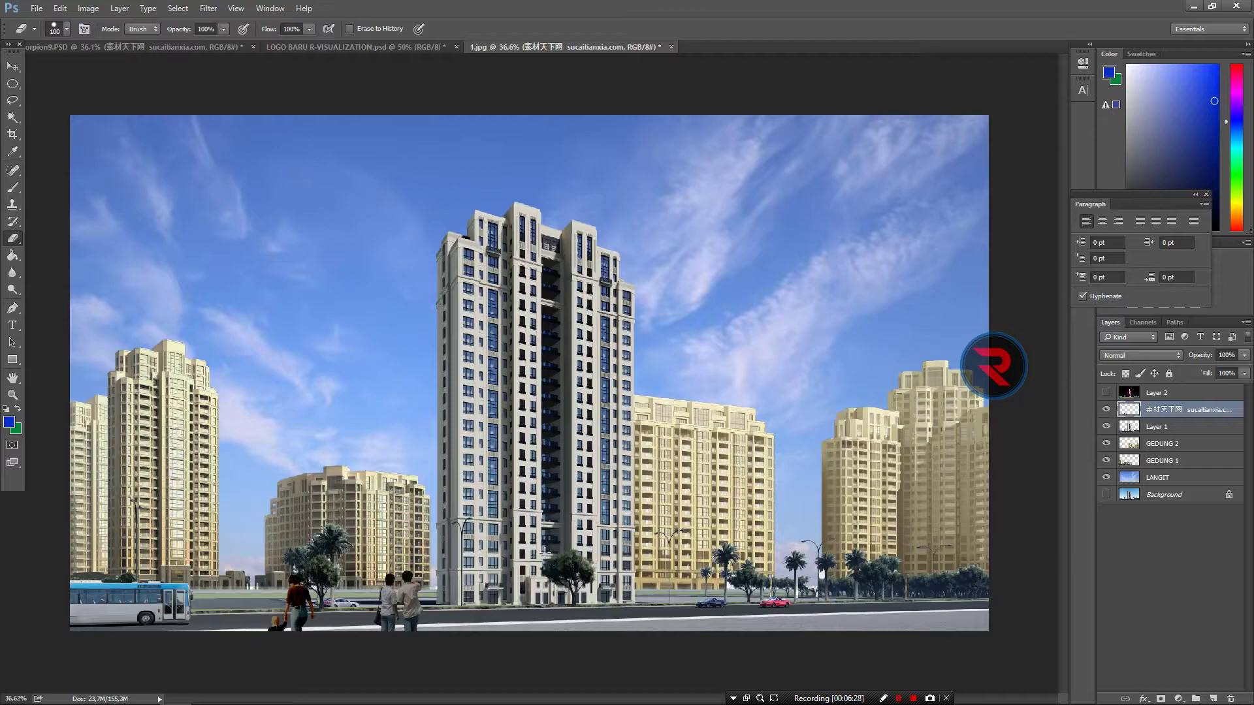
Step: Scale the pedestrians down slightly and shift them left
{"action": "key", "text": "ctrl+t"}
{"action": "left_click_drag", "start_coordinate": [241, 570], "coordinate": [314, 575]}
{"action": "left_click_drag", "start_coordinate": [542, 599], "coordinate": [518, 600]}
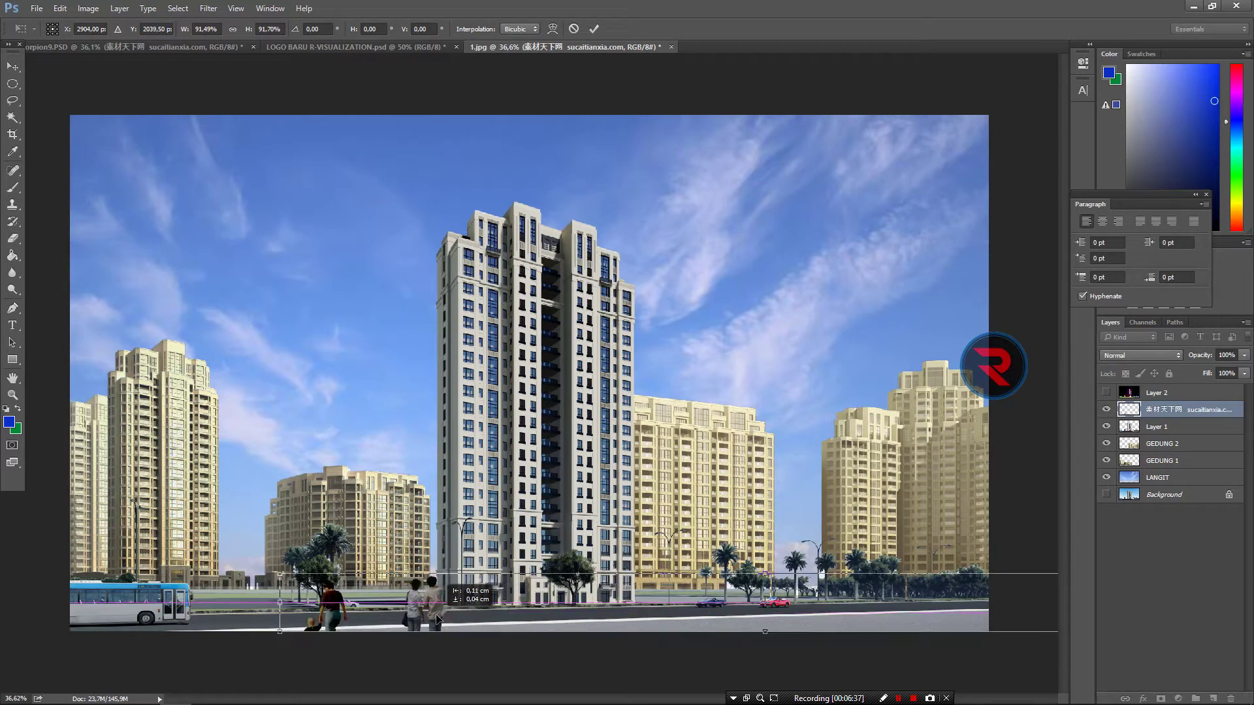
{"action": "left_click", "coordinate": [593, 29]}
{"action": "key", "text": "e"}
{"action": "scroll", "coordinate": [537, 590], "scroll_direction": "down", "scroll_amount": 2, "text": "alt"}
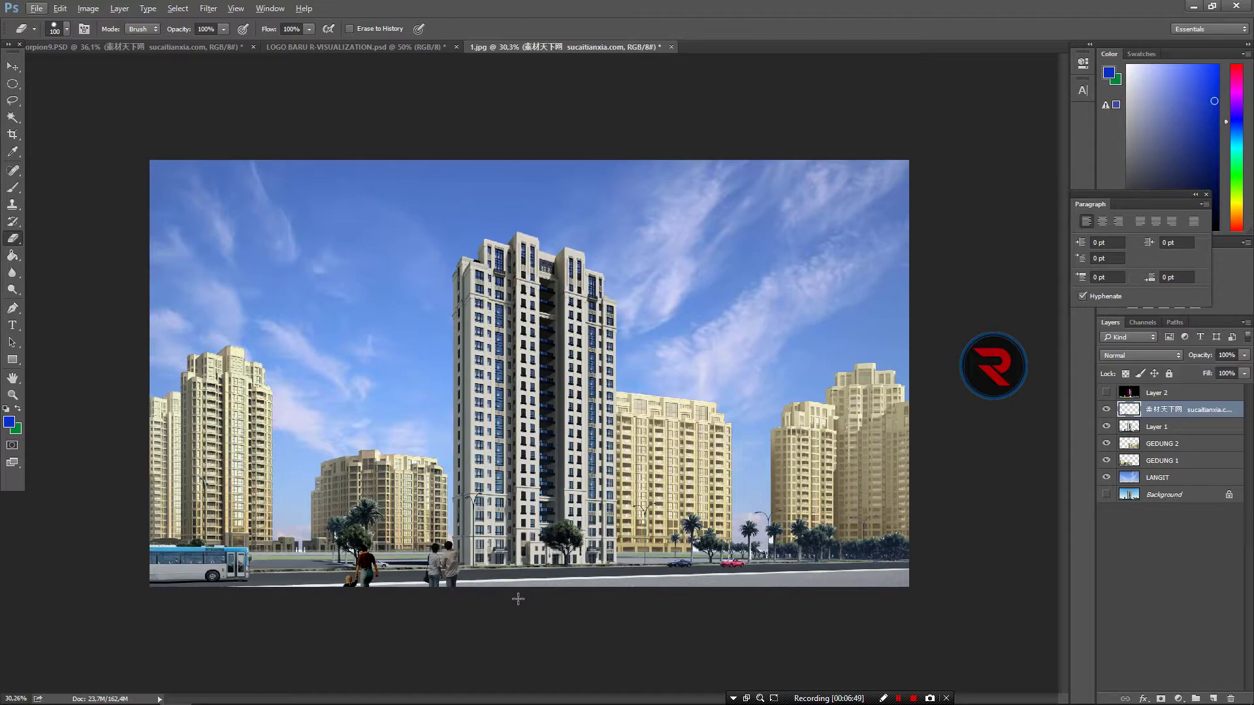
Step: Rename the people layer ORANG
{"action": "double_click", "coordinate": [1165, 413]}
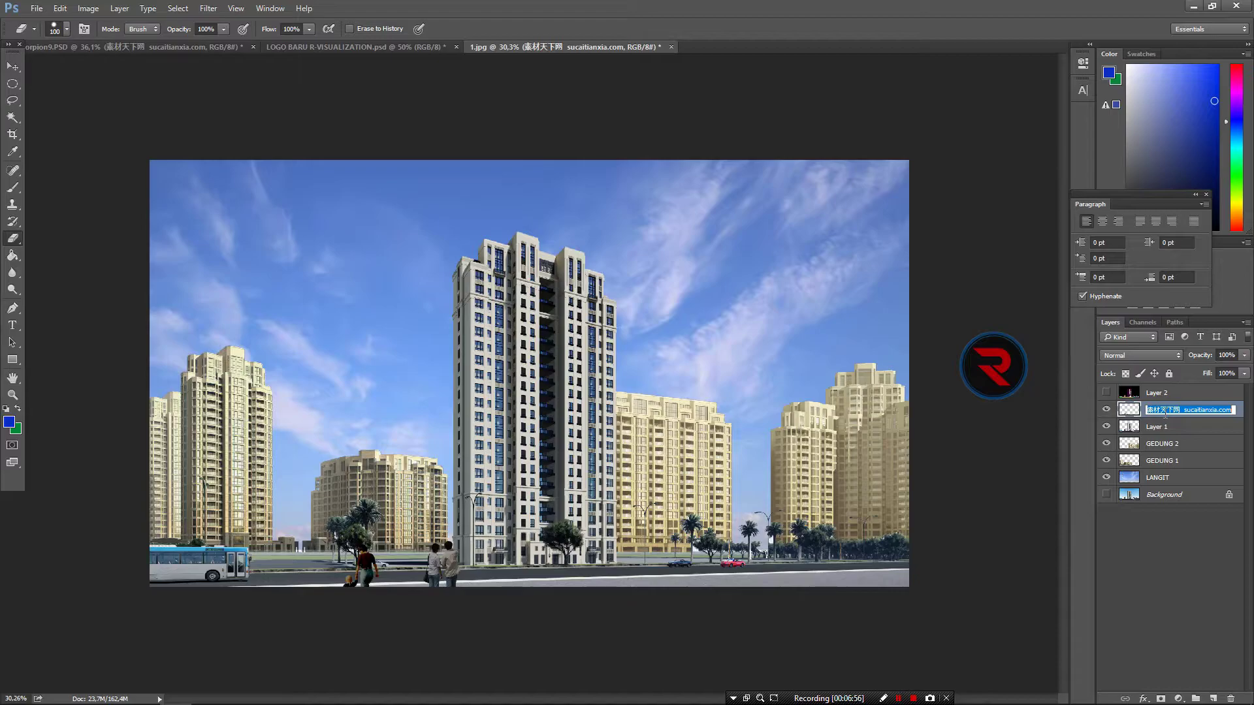
{"action": "key", "text": "BackSpace"}
{"action": "type", "text": "ORANG"}
{"action": "key", "text": "Return"}
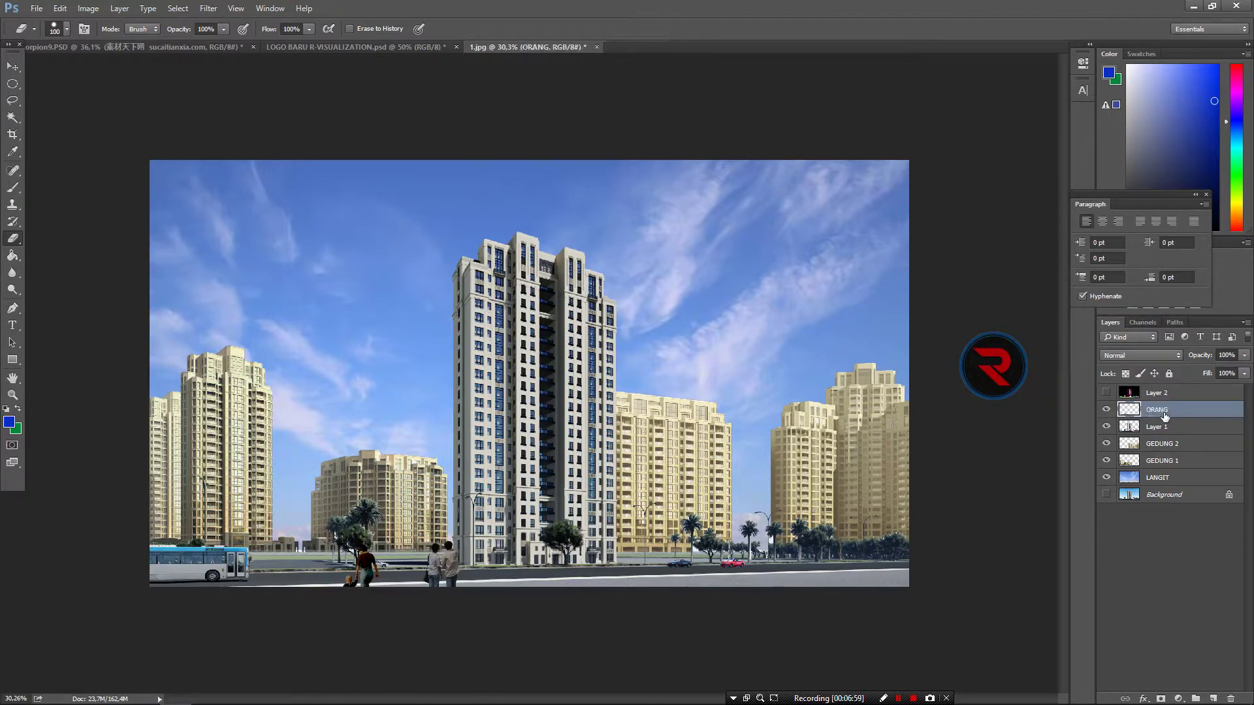
Step: Bring the flock of birds from redskorpion9.PSD into the tower image
{"action": "left_click", "coordinate": [174, 47]}
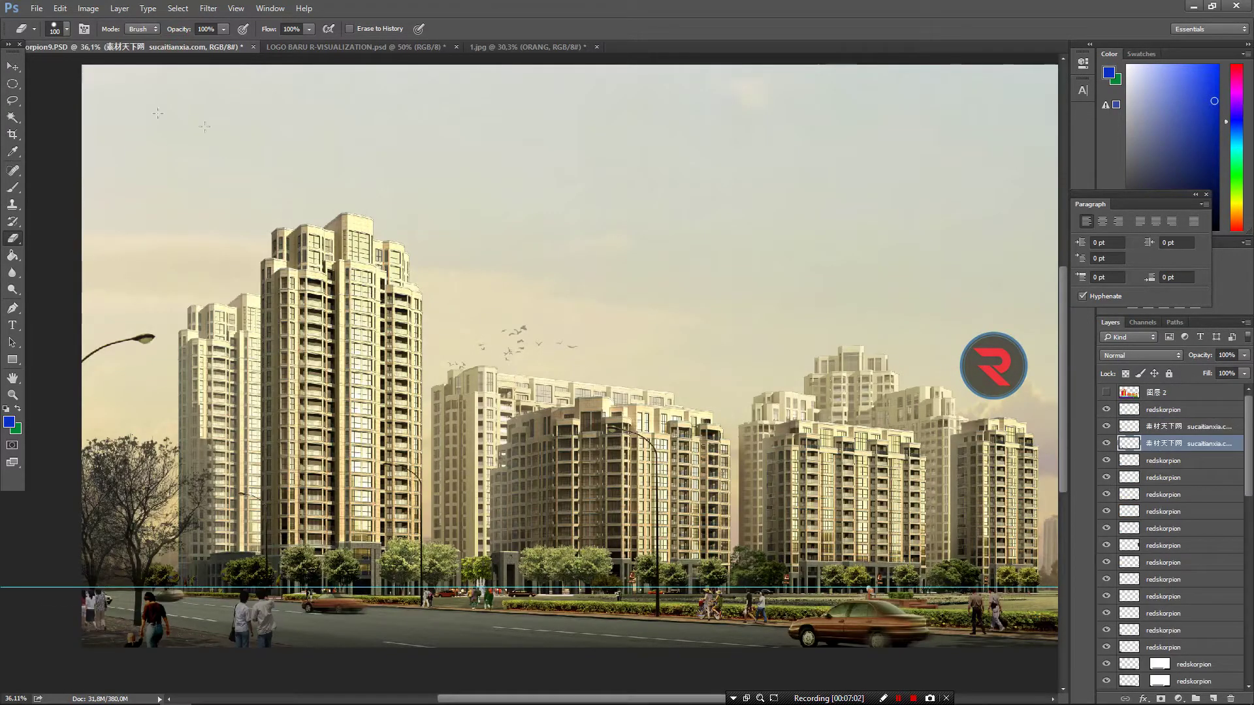
{"action": "scroll", "coordinate": [498, 296], "scroll_direction": "up", "scroll_amount": 3, "text": "alt"}
{"action": "key", "text": "v"}
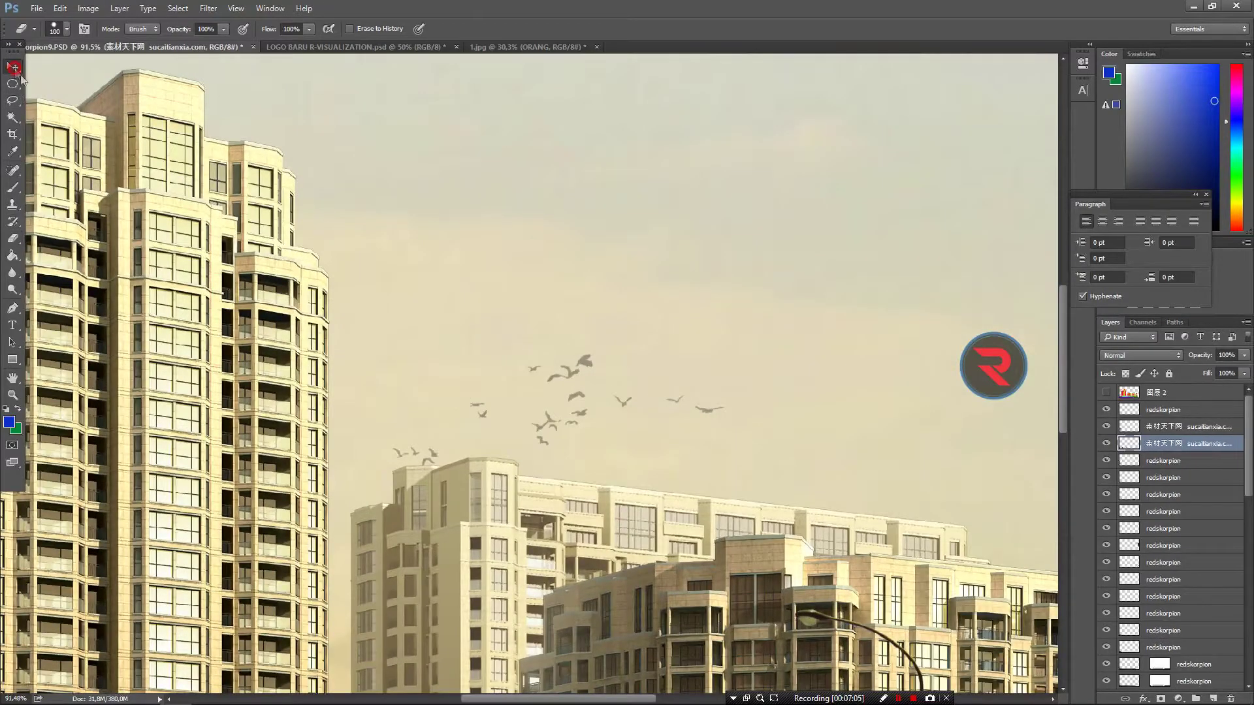
{"action": "mouse_move", "coordinate": [552, 351]}
{"action": "left_mouse_down"}
{"action": "mouse_move", "coordinate": [574, 363]}
{"action": "mouse_move", "coordinate": [458, 135]}
{"action": "mouse_move", "coordinate": [450, 30]}
{"action": "mouse_move", "coordinate": [386, 295]}
{"action": "left_mouse_up"}
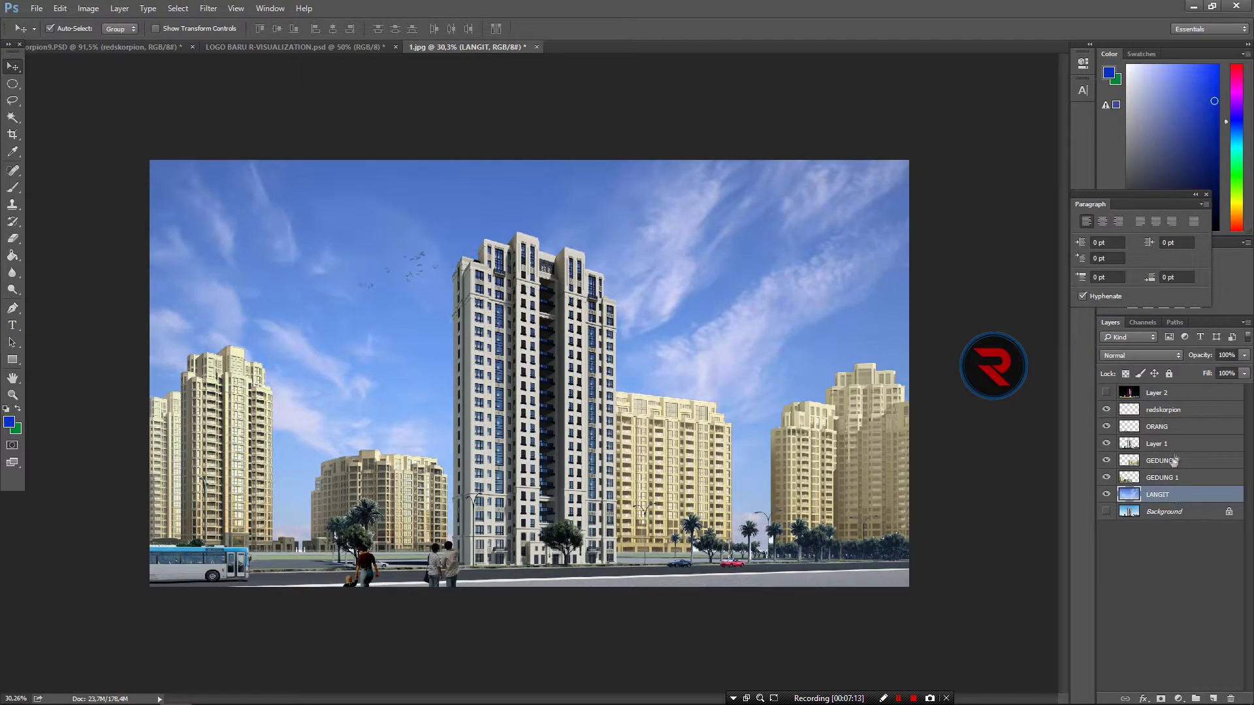
{"action": "left_click", "coordinate": [1163, 410]}
{"action": "left_click_drag", "start_coordinate": [817, 364], "coordinate": [927, 401]}
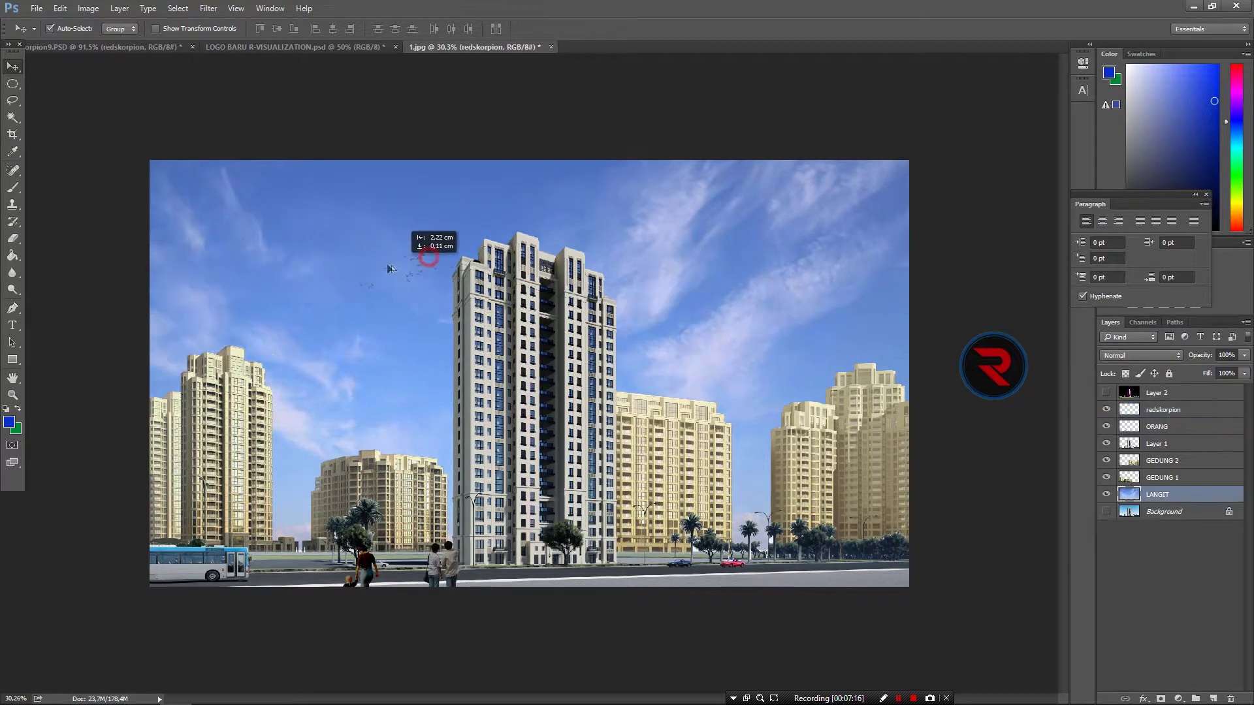
{"action": "left_click", "coordinate": [1159, 410]}
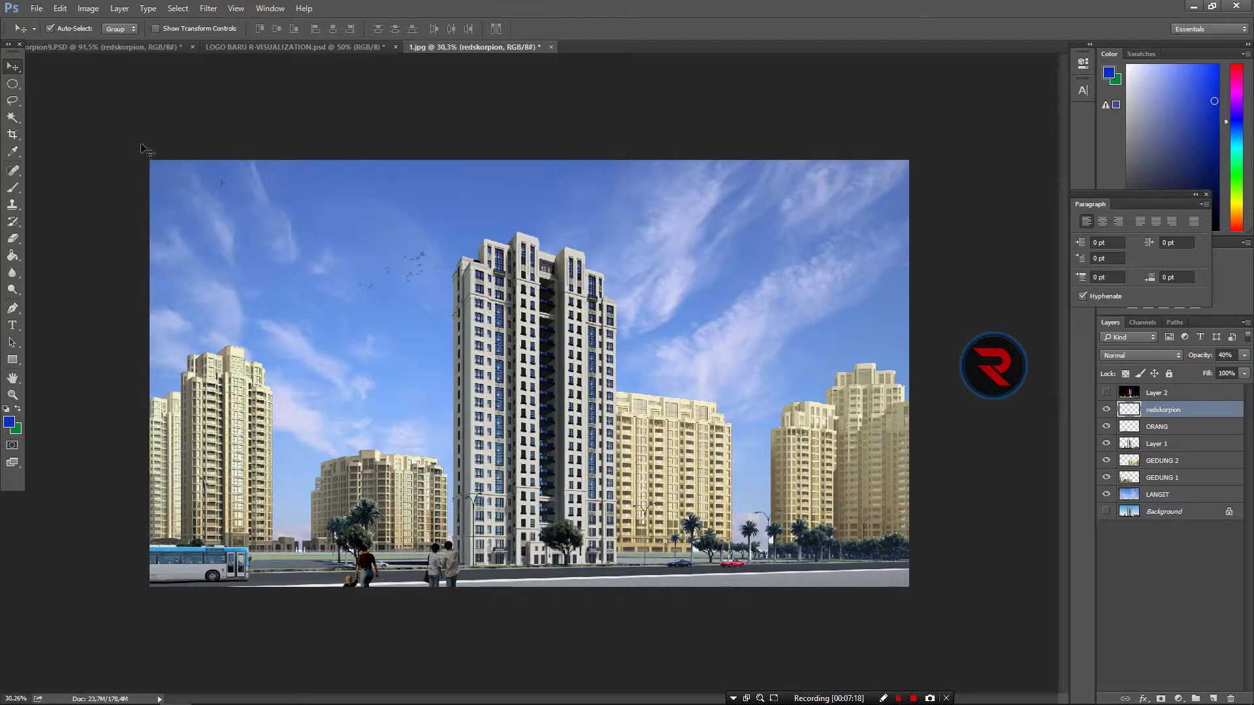
Step: With Auto-Select off, place bird flocks left of the tower and upper-right
{"action": "left_click", "coordinate": [60, 30]}
{"action": "mouse_move", "coordinate": [418, 268]}
{"action": "left_mouse_down"}
{"action": "mouse_move", "coordinate": [355, 304]}
{"action": "mouse_move", "coordinate": [770, 283]}
{"action": "left_mouse_up"}
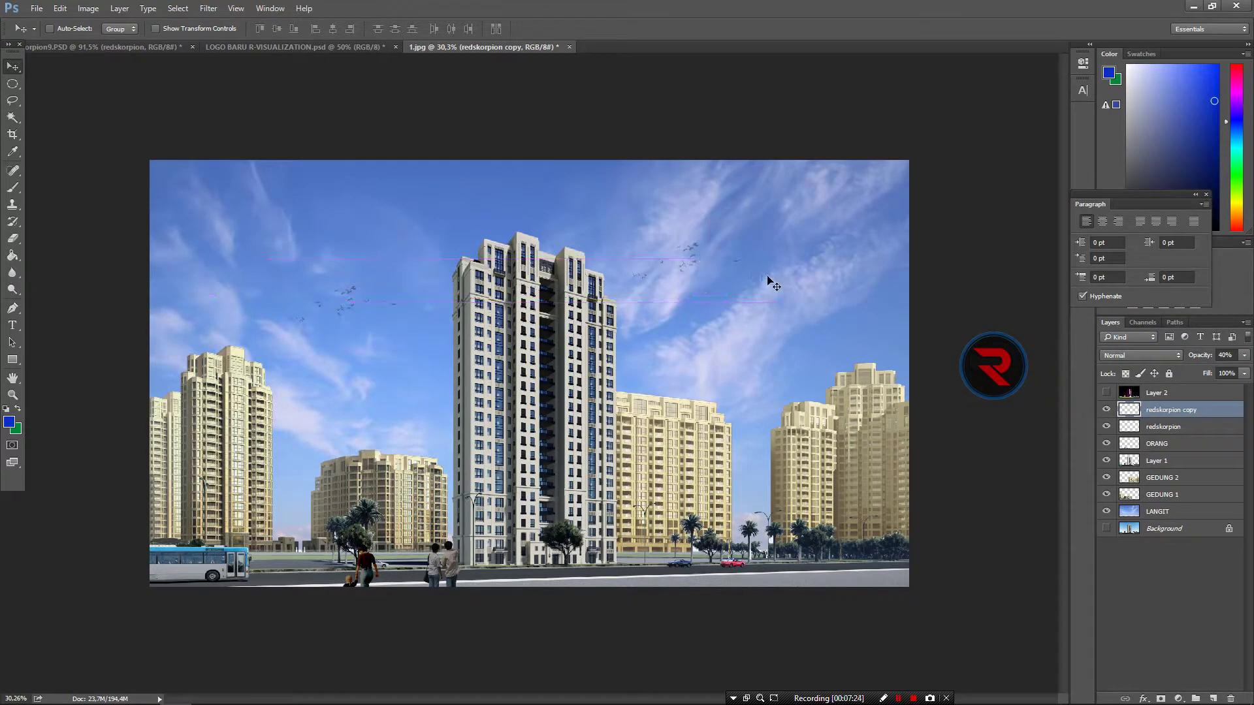
{"action": "mouse_move", "coordinate": [370, 305]}
{"action": "left_mouse_down"}
{"action": "mouse_move", "coordinate": [404, 287]}
{"action": "mouse_move", "coordinate": [382, 269]}
{"action": "left_mouse_up"}
{"action": "left_click", "coordinate": [1167, 428]}
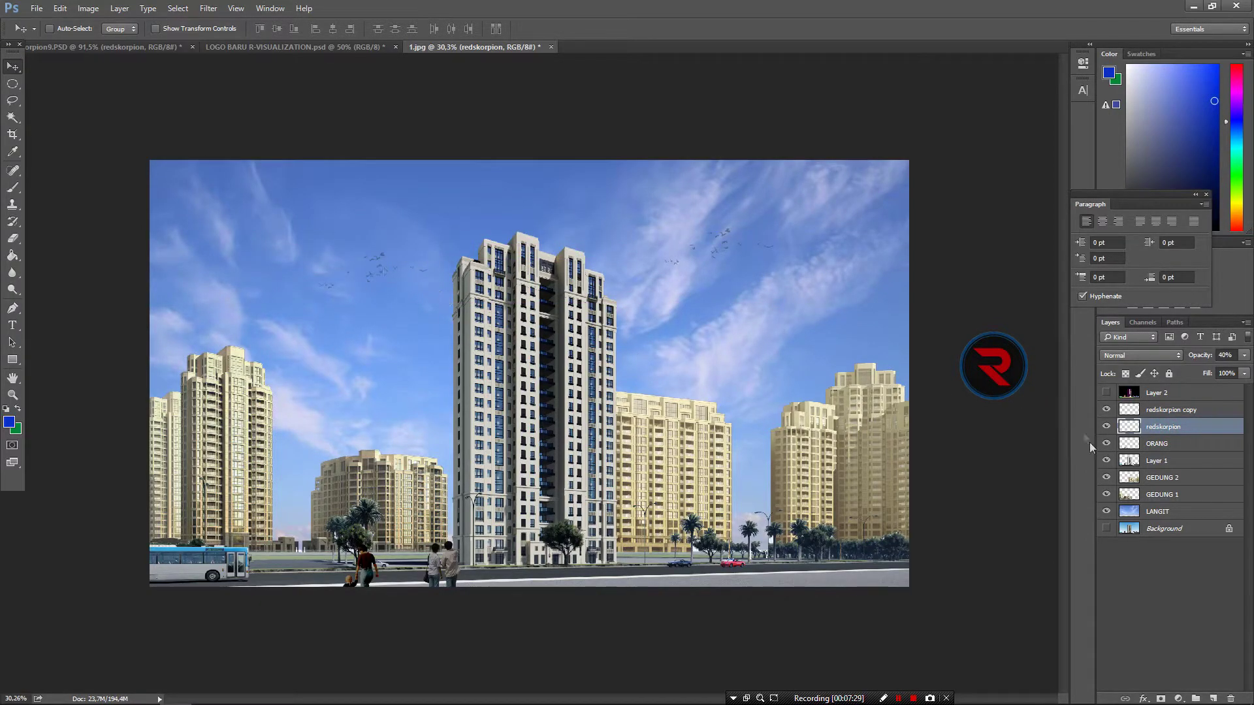
Step: Rename the bird layers BURUNG 1 and BURUNG 2
{"action": "double_click", "coordinate": [1165, 427]}
{"action": "type", "text": "BRU"}
{"action": "type", "text": "BURUNG 1"}
{"action": "key", "text": "Return"}
{"action": "double_click", "coordinate": [1168, 410]}
{"action": "type", "text": "BURUNG 2"}
{"action": "key", "text": "Return"}
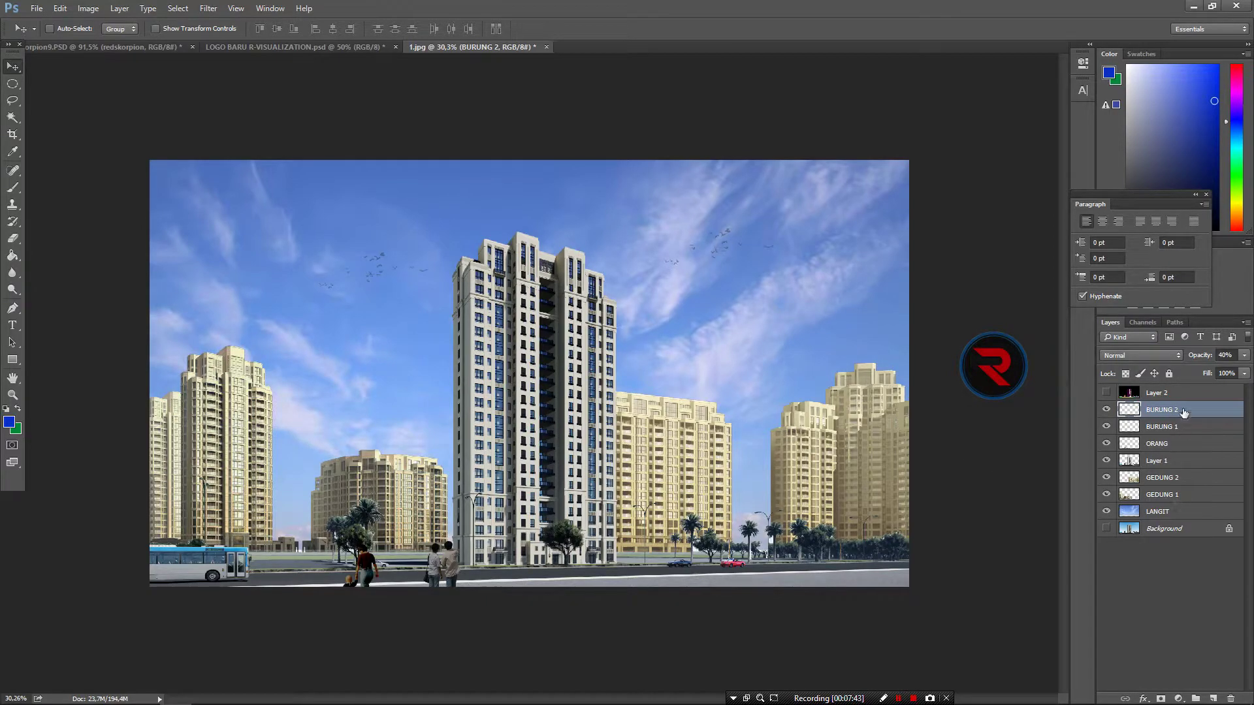
{"action": "left_click", "coordinate": [1166, 518], "text": "shift"}
Step: Group the selected layers from BURUNG 2 down to LANGIT as FINAL RENDER
{"action": "right_click", "coordinate": [1163, 517]}
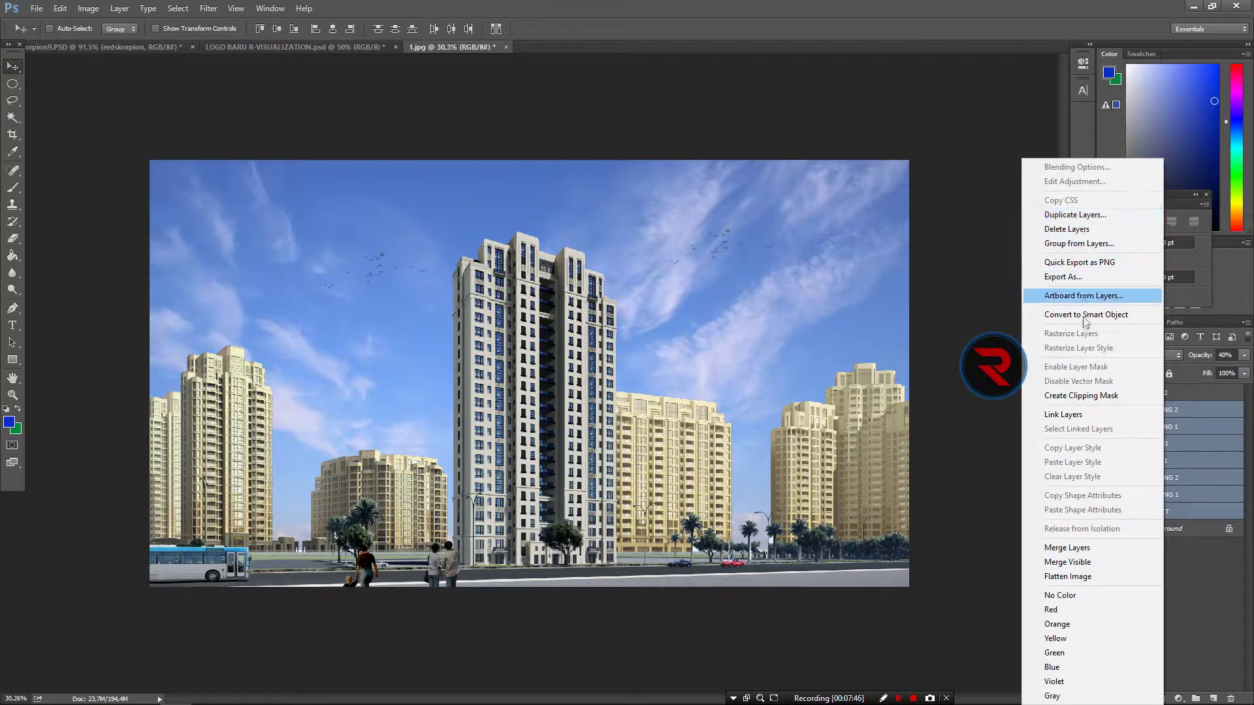
{"action": "left_click", "coordinate": [1087, 244]}
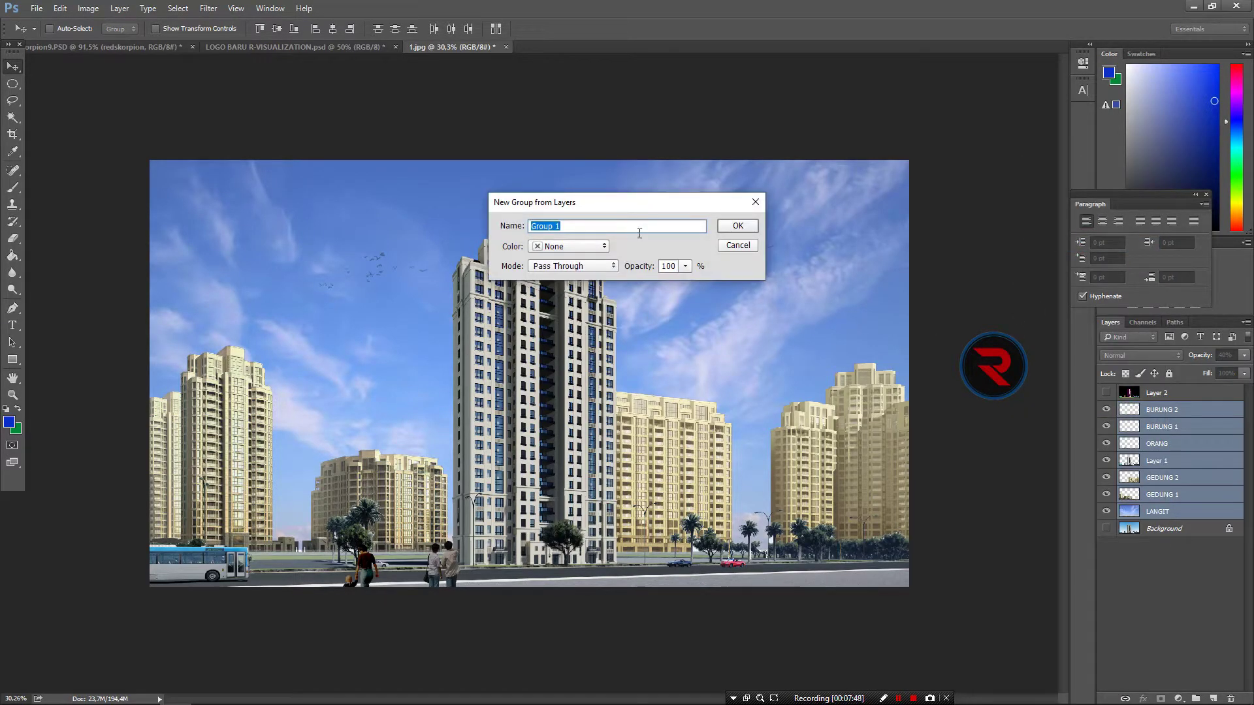
{"action": "type", "text": "FINAL R"}
{"action": "type", "text": "ENDER"}
{"action": "key", "text": "Return"}
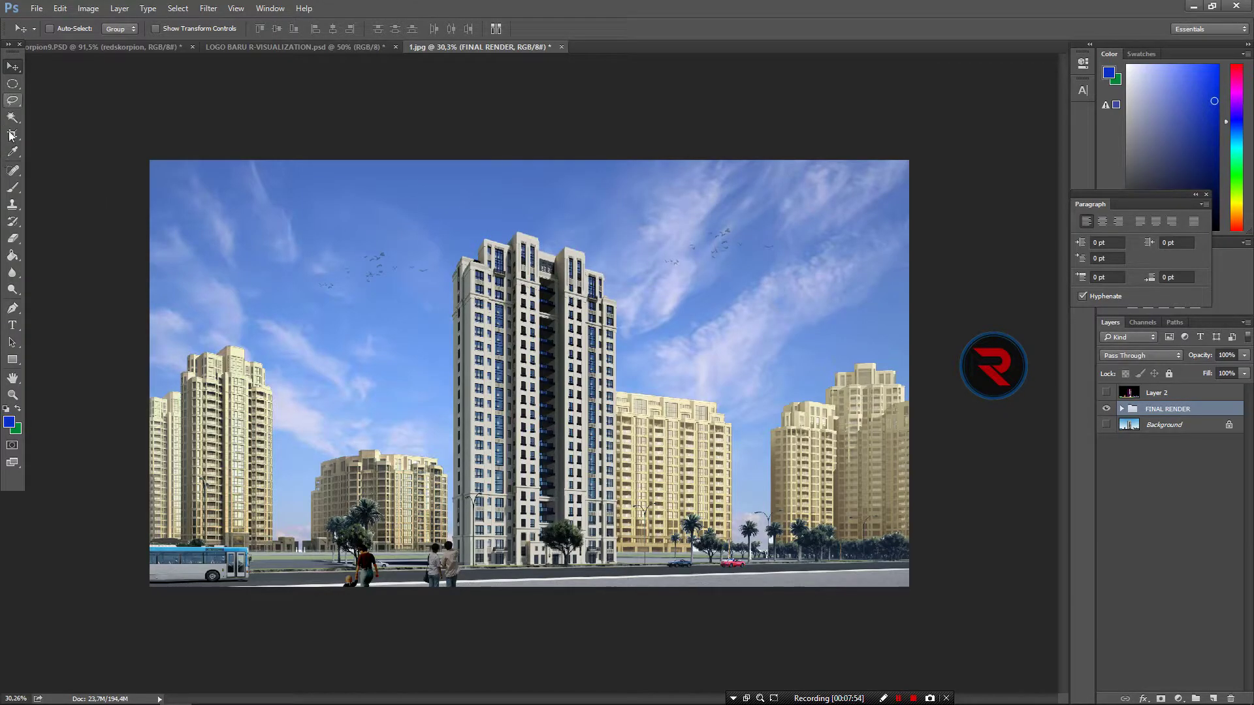
Step: Crop to a near-square around the tower, trimming the sides and adding sky above
{"action": "left_click", "coordinate": [12, 134]}
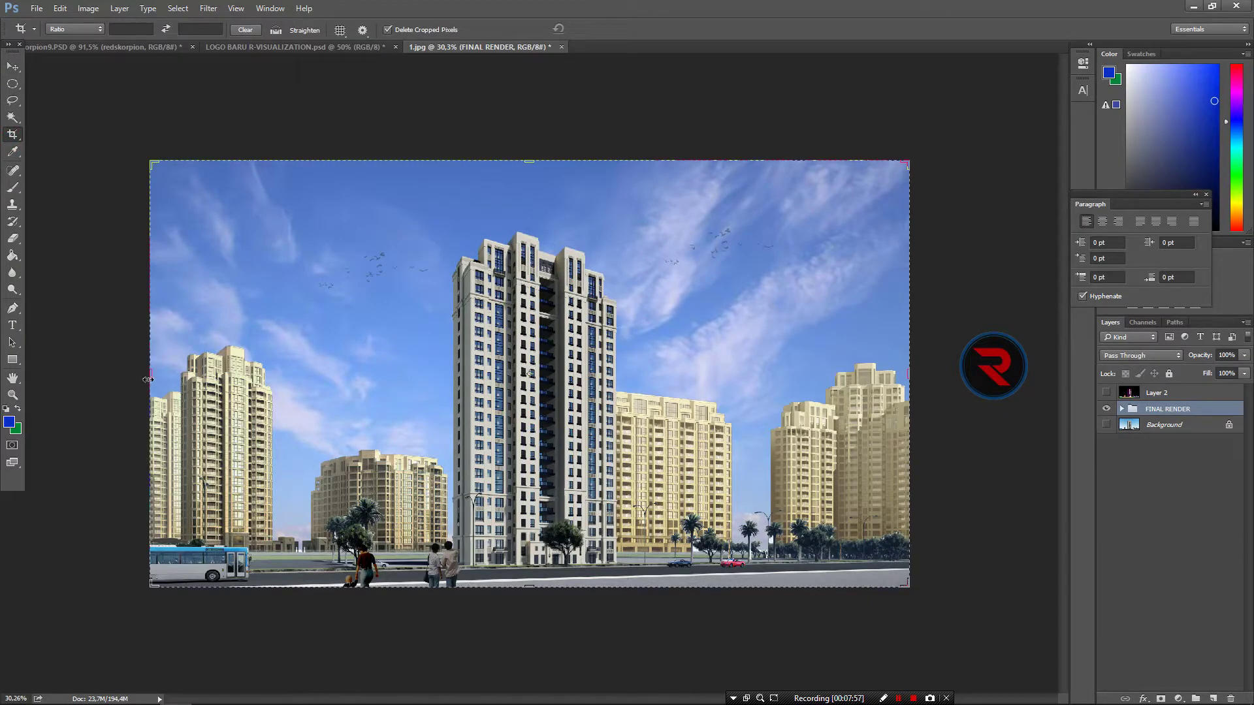
{"action": "left_click_drag", "start_coordinate": [148, 379], "coordinate": [223, 382]}
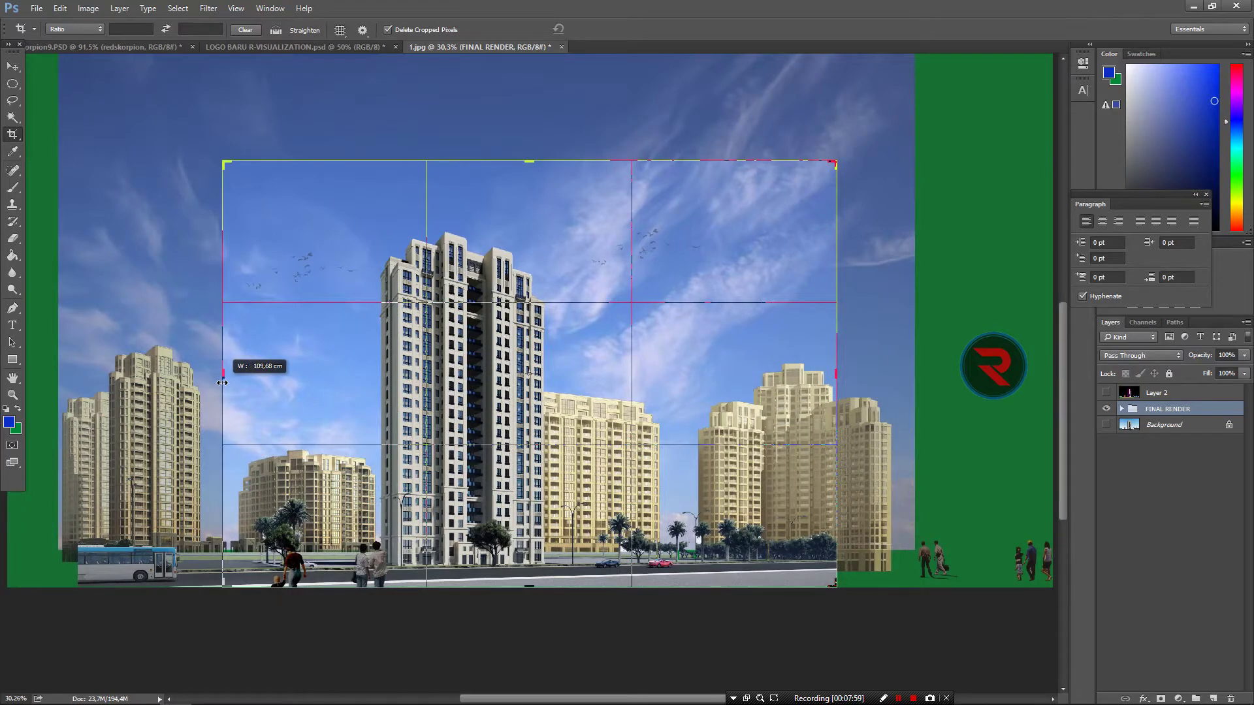
{"action": "left_click_drag", "start_coordinate": [222, 383], "coordinate": [215, 383]}
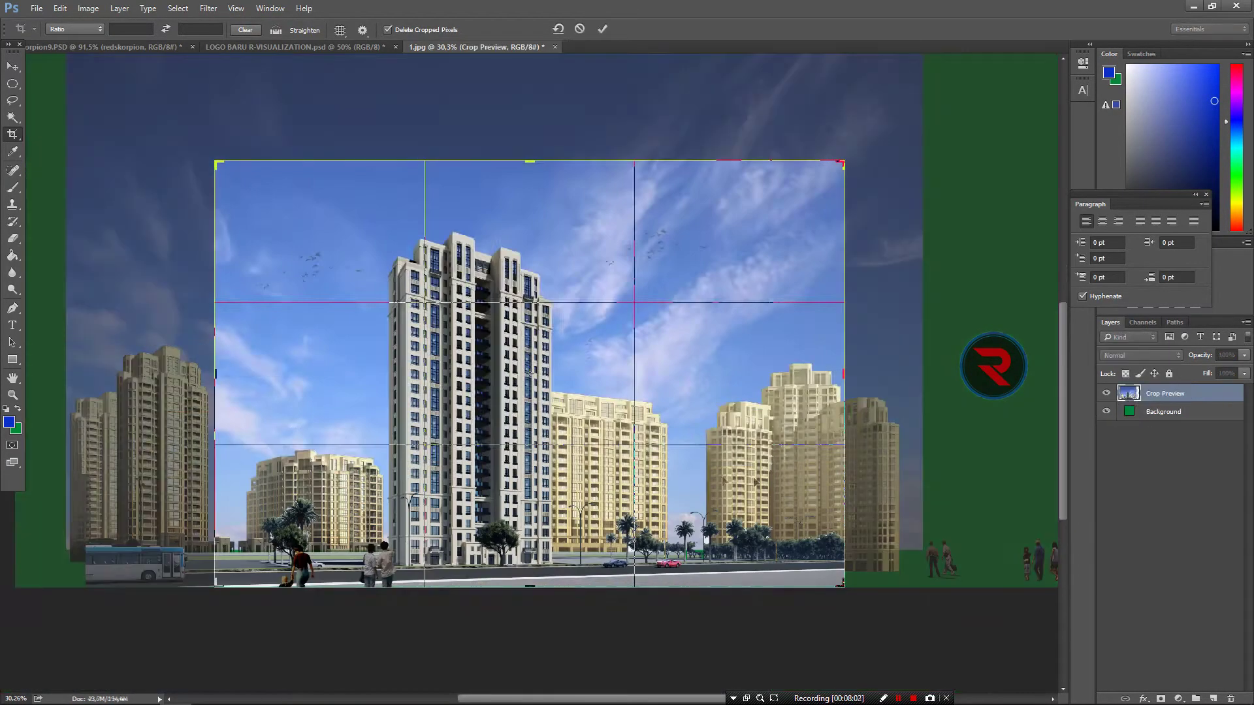
{"action": "left_click_drag", "start_coordinate": [843, 377], "coordinate": [800, 376]}
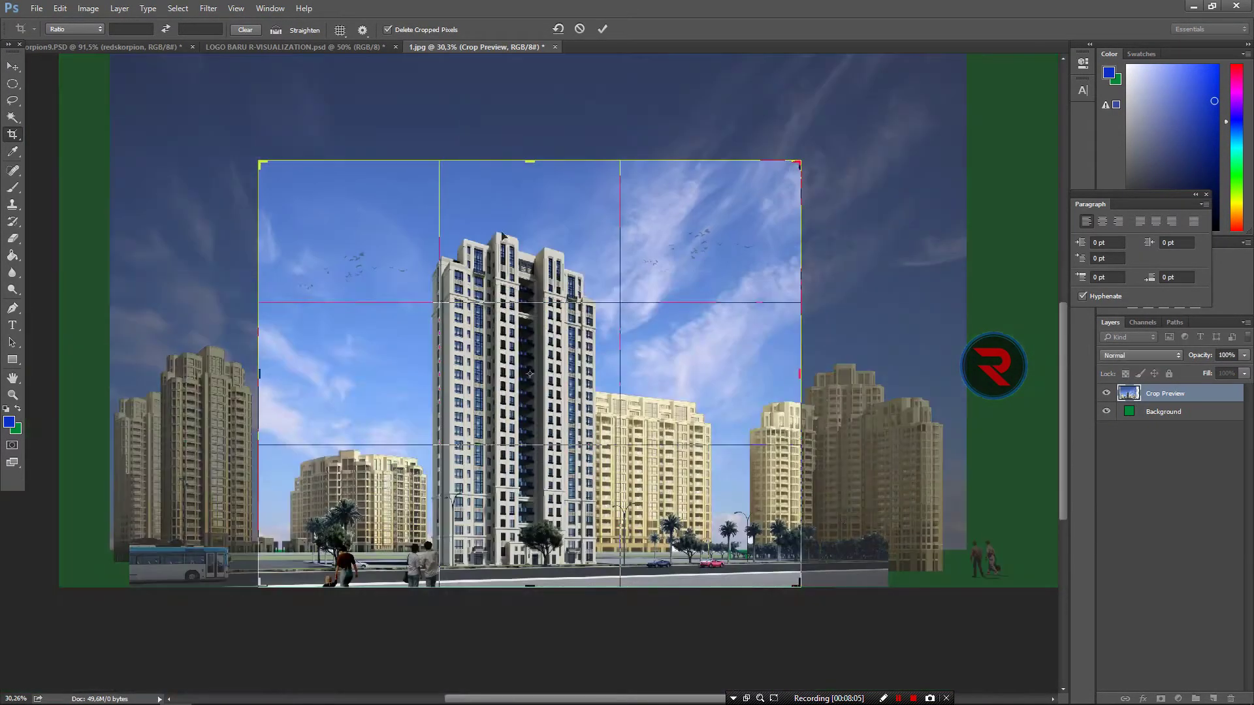
{"action": "left_click_drag", "start_coordinate": [528, 161], "coordinate": [530, 128]}
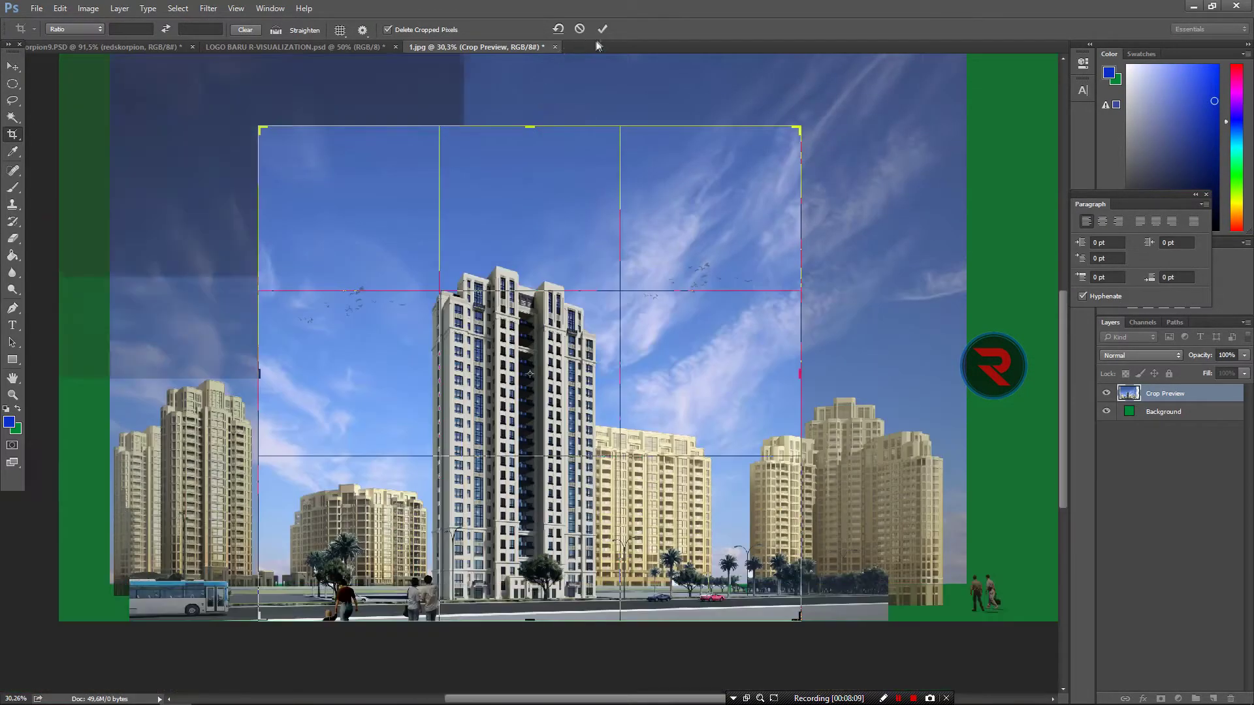
{"action": "left_click", "coordinate": [601, 29]}
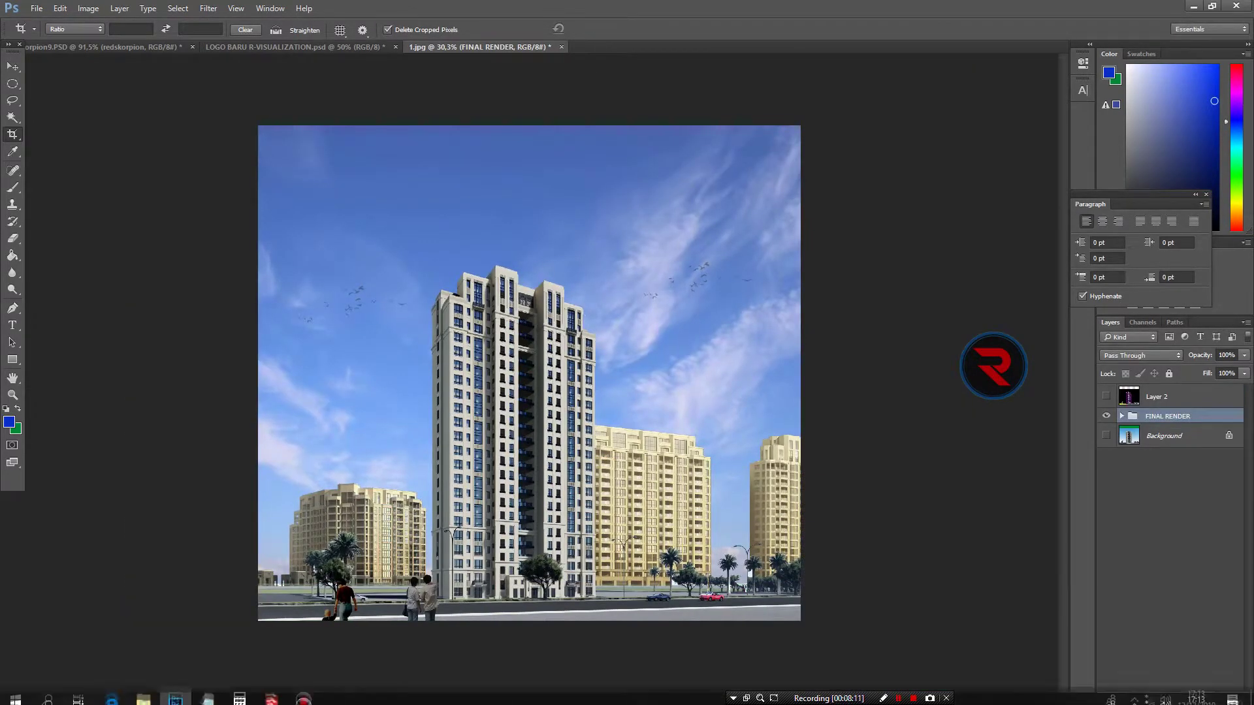
{"action": "key", "text": "ctrl+0"}
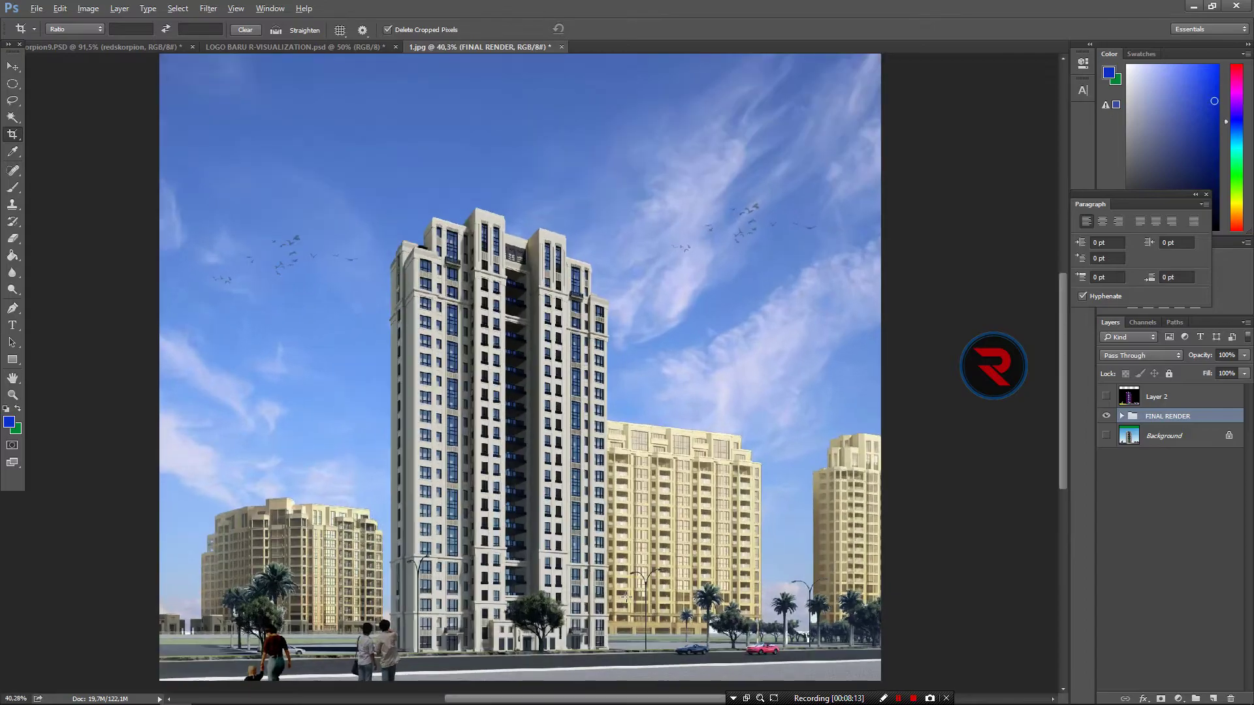
Step: Open photoshop_light_material.psd from the PSD > Light PSD > isik > isik folder
{"action": "left_click", "coordinate": [37, 8]}
{"action": "left_click", "coordinate": [45, 31]}
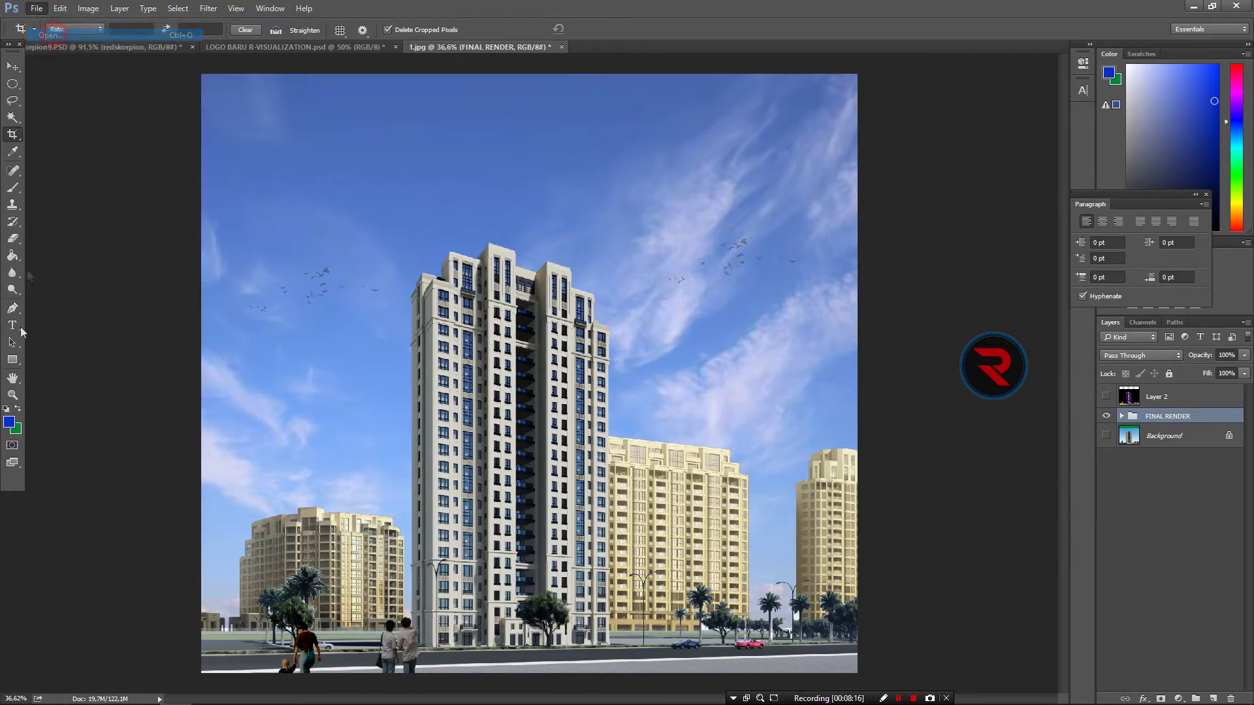
{"action": "left_click", "coordinate": [199, 31]}
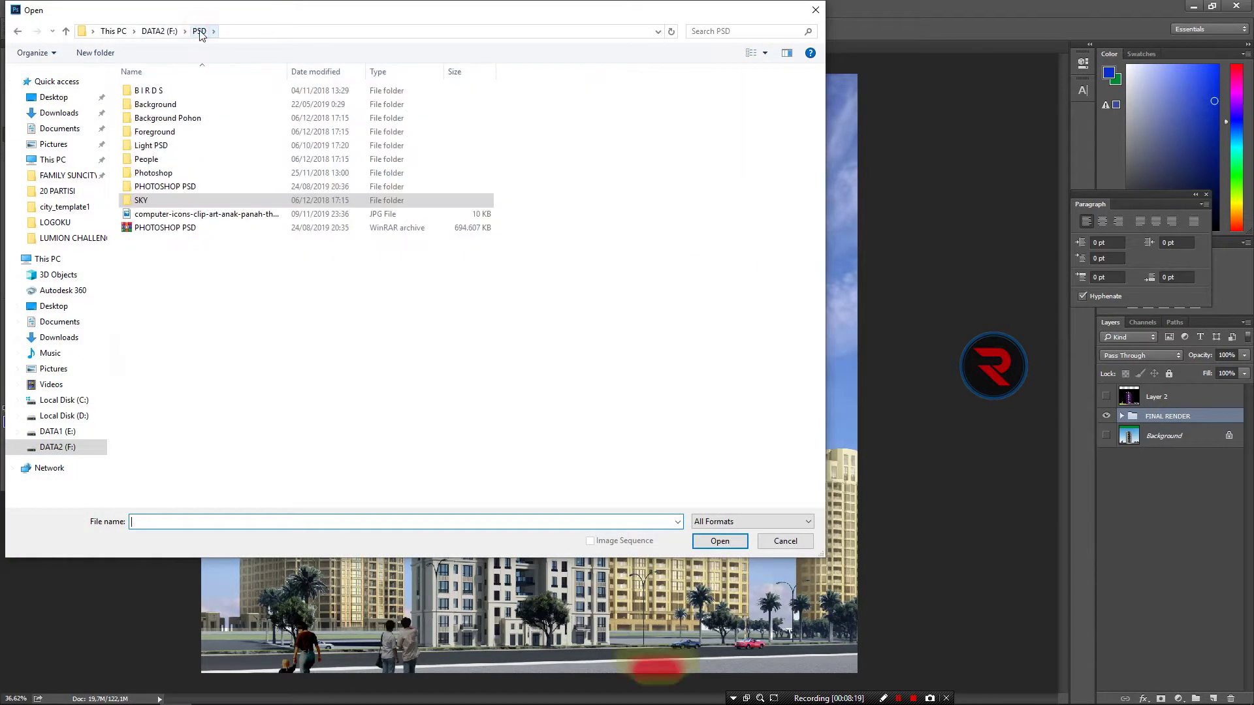
{"action": "double_click", "coordinate": [197, 145]}
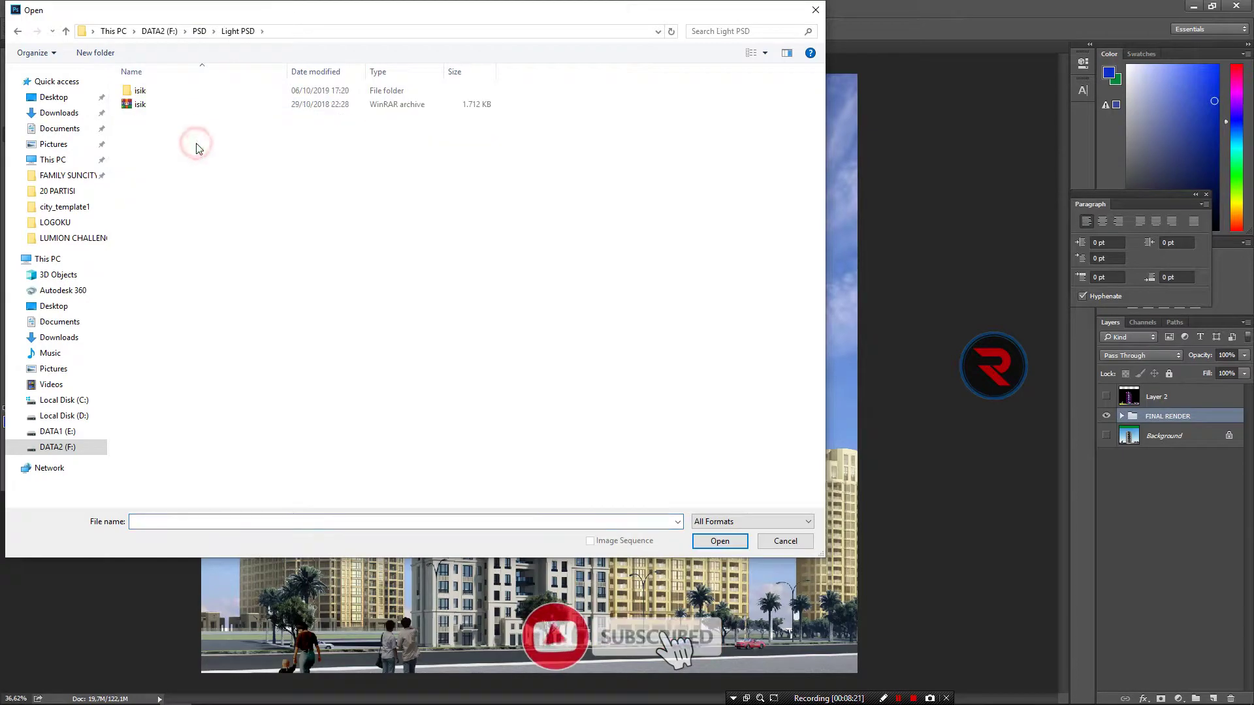
{"action": "double_click", "coordinate": [172, 90]}
{"action": "double_click", "coordinate": [167, 90]}
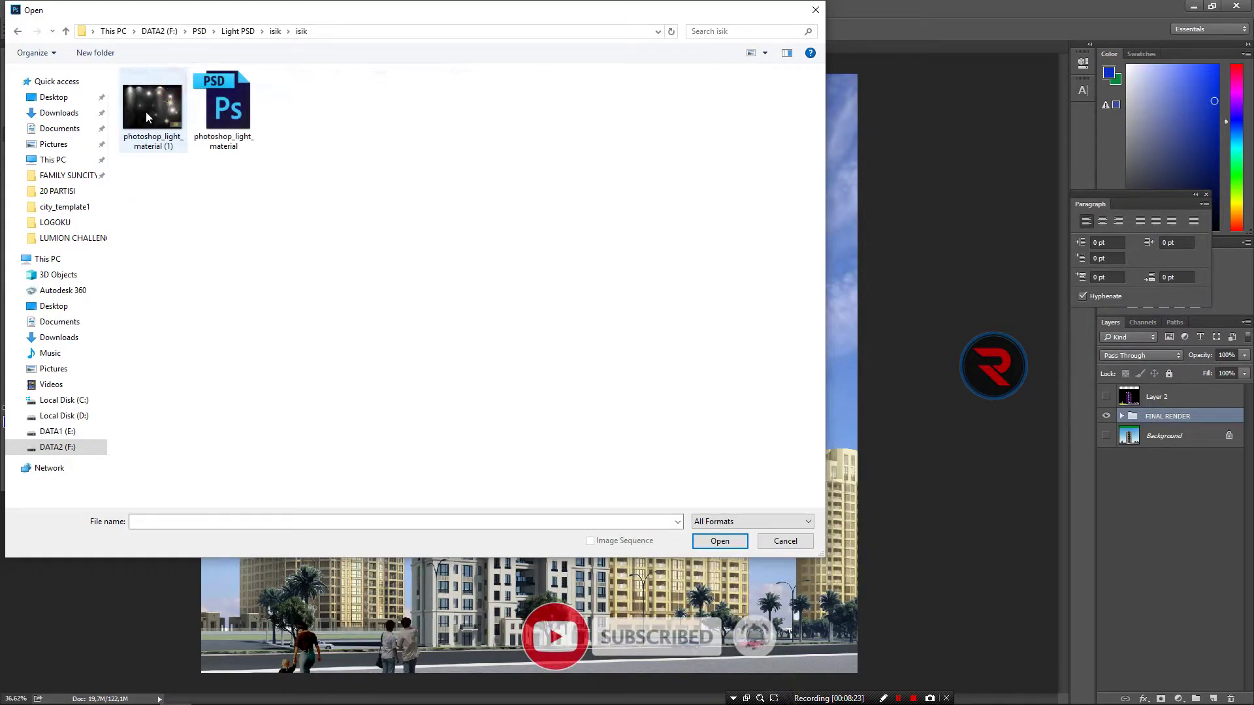
{"action": "double_click", "coordinate": [217, 110]}
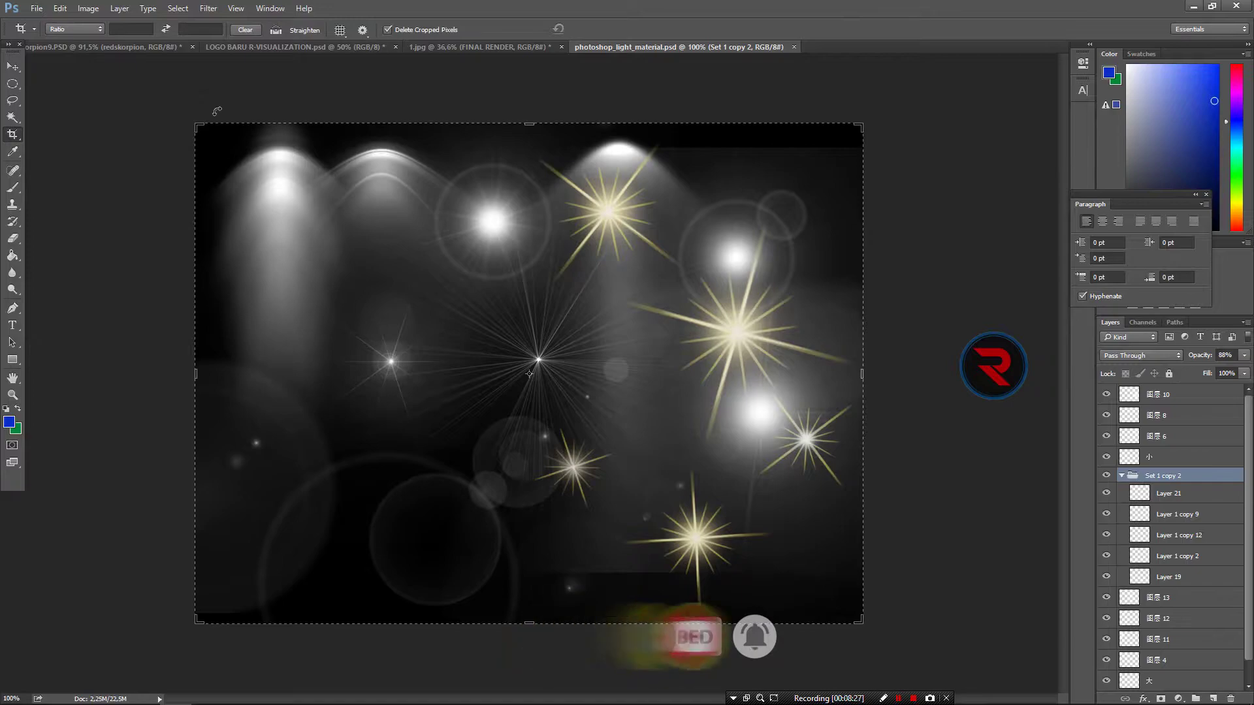
Step: With the Move tool's auto-select on, drag a light flare around the material canvas
{"action": "left_click", "coordinate": [13, 65]}
{"action": "left_click", "coordinate": [77, 31]}
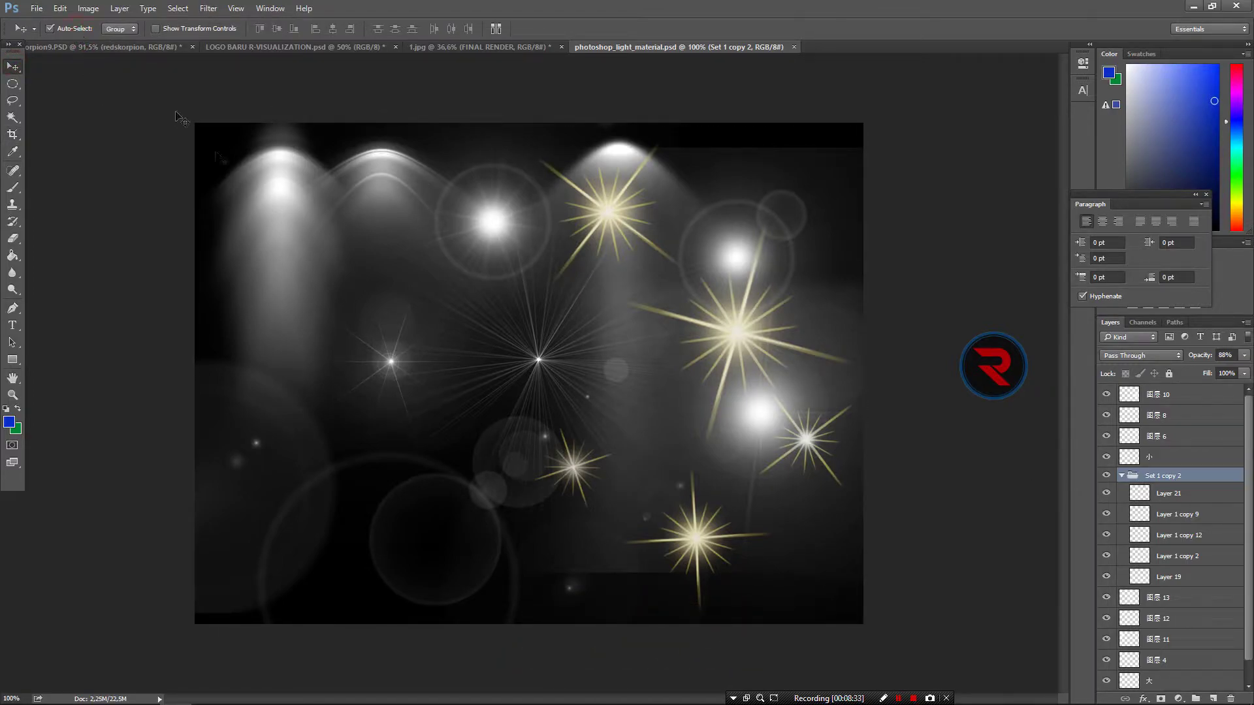
{"action": "left_click_drag", "start_coordinate": [809, 451], "coordinate": [809, 477]}
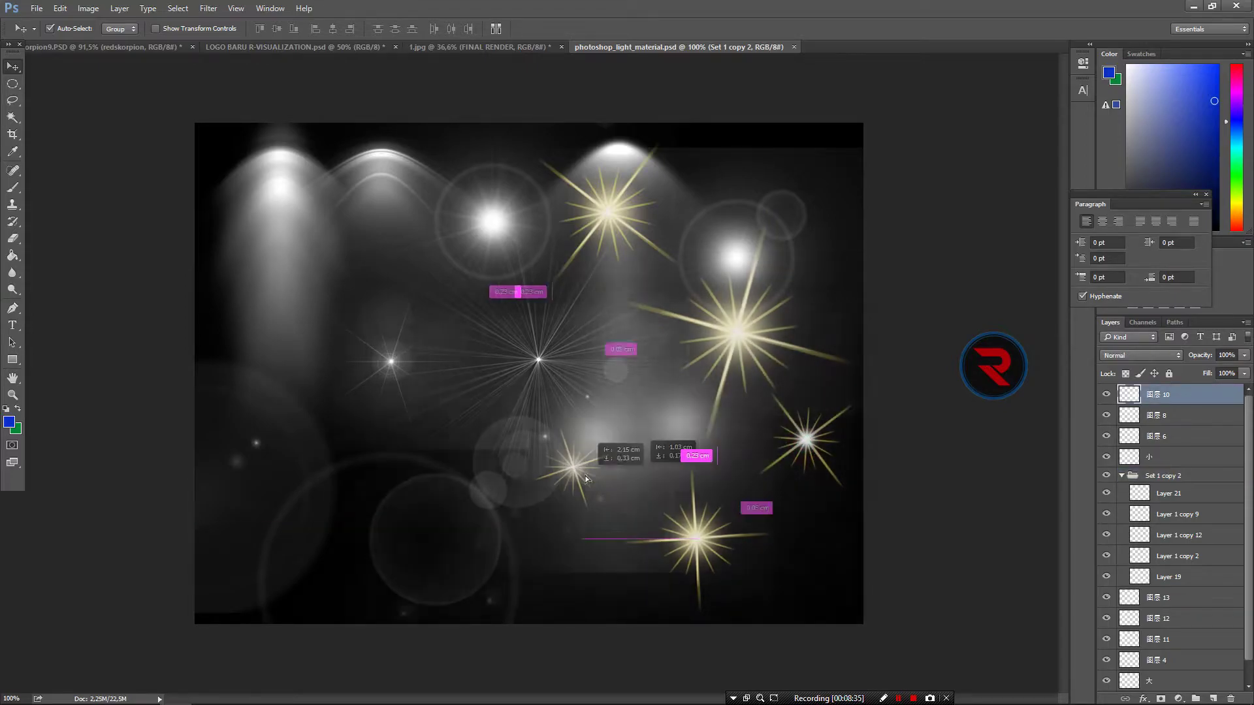
{"action": "mouse_move", "coordinate": [808, 477]}
{"action": "left_mouse_down"}
{"action": "mouse_move", "coordinate": [789, 441]}
{"action": "mouse_move", "coordinate": [803, 451]}
{"action": "left_mouse_up"}
Step: Spread the star flares apart, moving Layer 1 copy 12, Layer 1 copy 2, and selecting Layer 1 copy 9
{"action": "left_click", "coordinate": [1106, 476]}
{"action": "left_click", "coordinate": [1116, 477]}
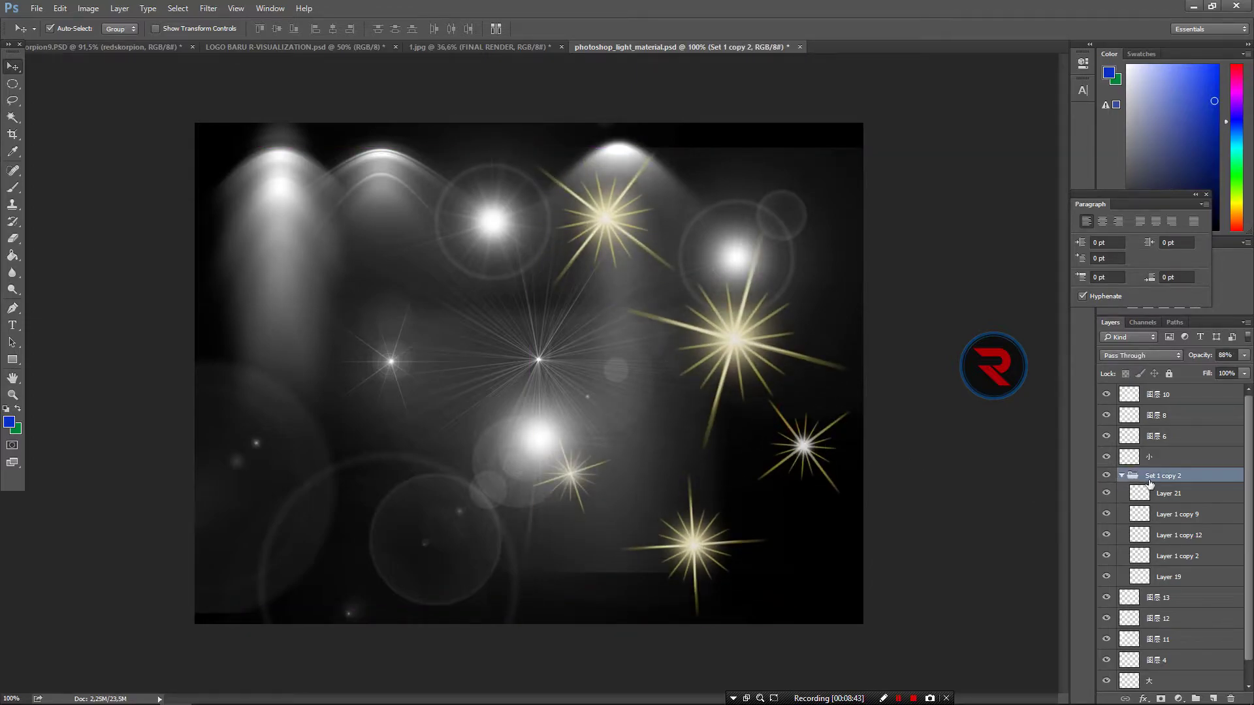
{"action": "left_click", "coordinate": [1168, 535]}
{"action": "left_click", "coordinate": [49, 28]}
{"action": "mouse_move", "coordinate": [816, 434]}
{"action": "left_mouse_down"}
{"action": "mouse_move", "coordinate": [818, 408]}
{"action": "mouse_move", "coordinate": [817, 547]}
{"action": "left_mouse_up"}
{"action": "left_click", "coordinate": [1169, 556]}
{"action": "mouse_move", "coordinate": [824, 431]}
{"action": "left_mouse_down"}
{"action": "mouse_move", "coordinate": [818, 480]}
{"action": "mouse_move", "coordinate": [424, 51]}
{"action": "left_mouse_up"}
{"action": "left_click", "coordinate": [1169, 577]}
{"action": "left_click", "coordinate": [1193, 520]}
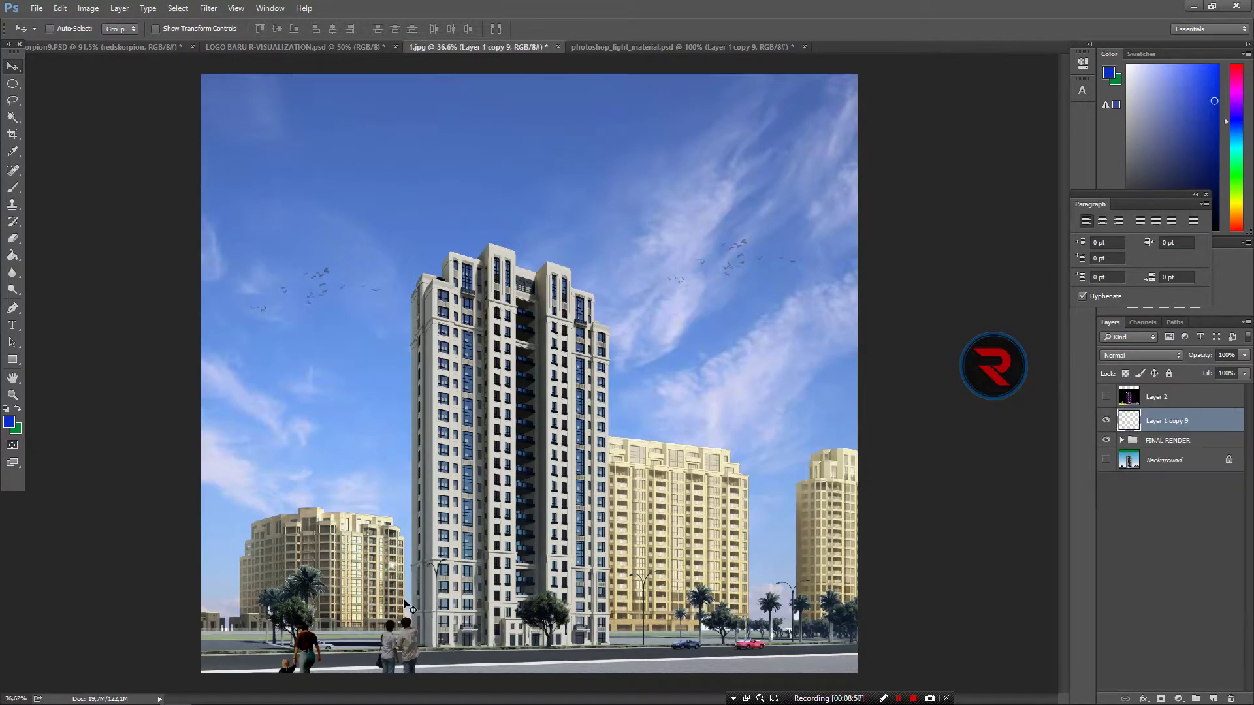
Step: Bring Layer 1 copy 9 into 1.jpg, scale it to about half, and set it on a lamp head
{"action": "left_click_drag", "start_coordinate": [424, 51], "coordinate": [703, 625]}
{"action": "scroll", "coordinate": [702, 625], "scroll_direction": "up", "scroll_amount": 5, "text": "alt"}
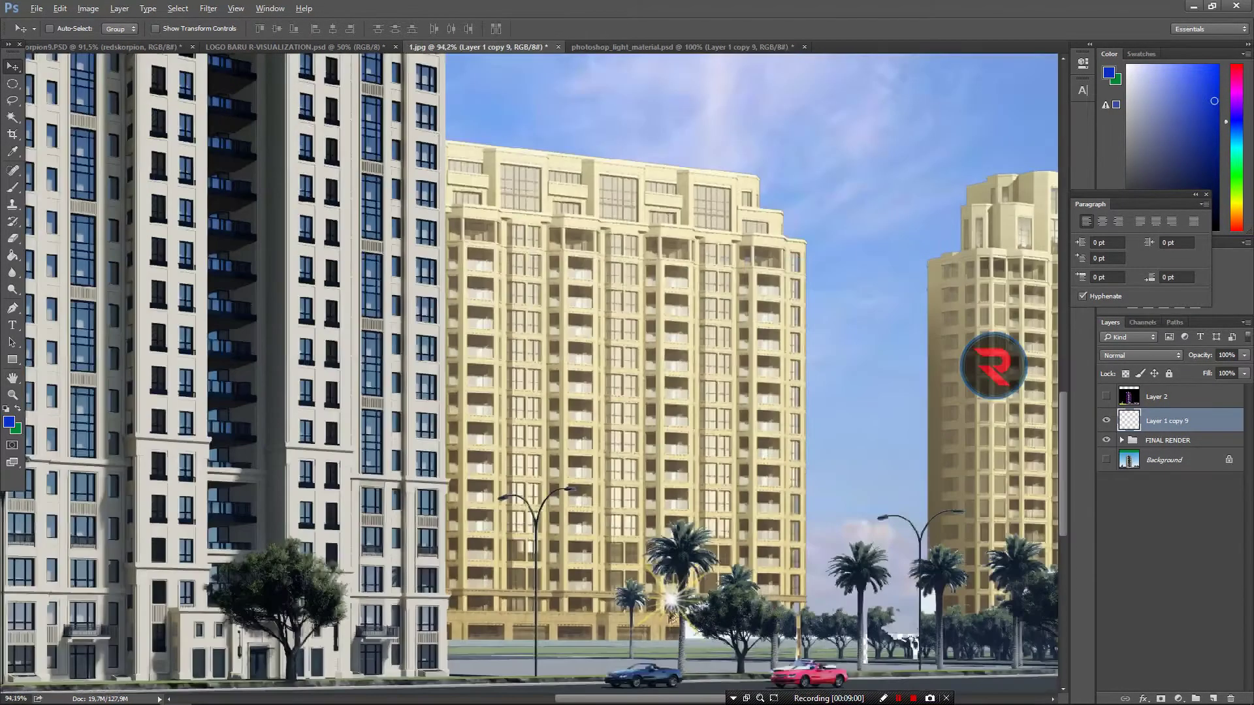
{"action": "scroll", "coordinate": [509, 522], "scroll_direction": "up", "scroll_amount": 1, "text": "alt"}
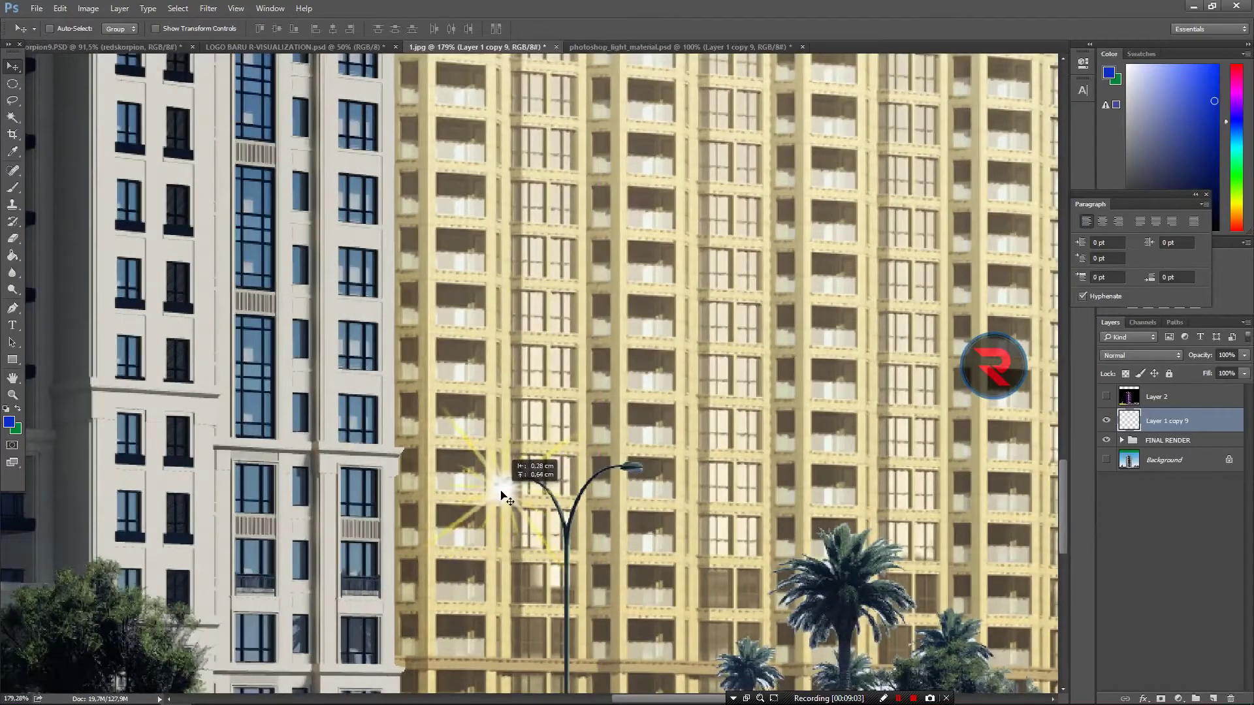
{"action": "key", "text": "ctrl+t"}
{"action": "left_click_drag", "start_coordinate": [415, 396], "coordinate": [489, 476]}
{"action": "left_click_drag", "start_coordinate": [559, 541], "coordinate": [515, 497]}
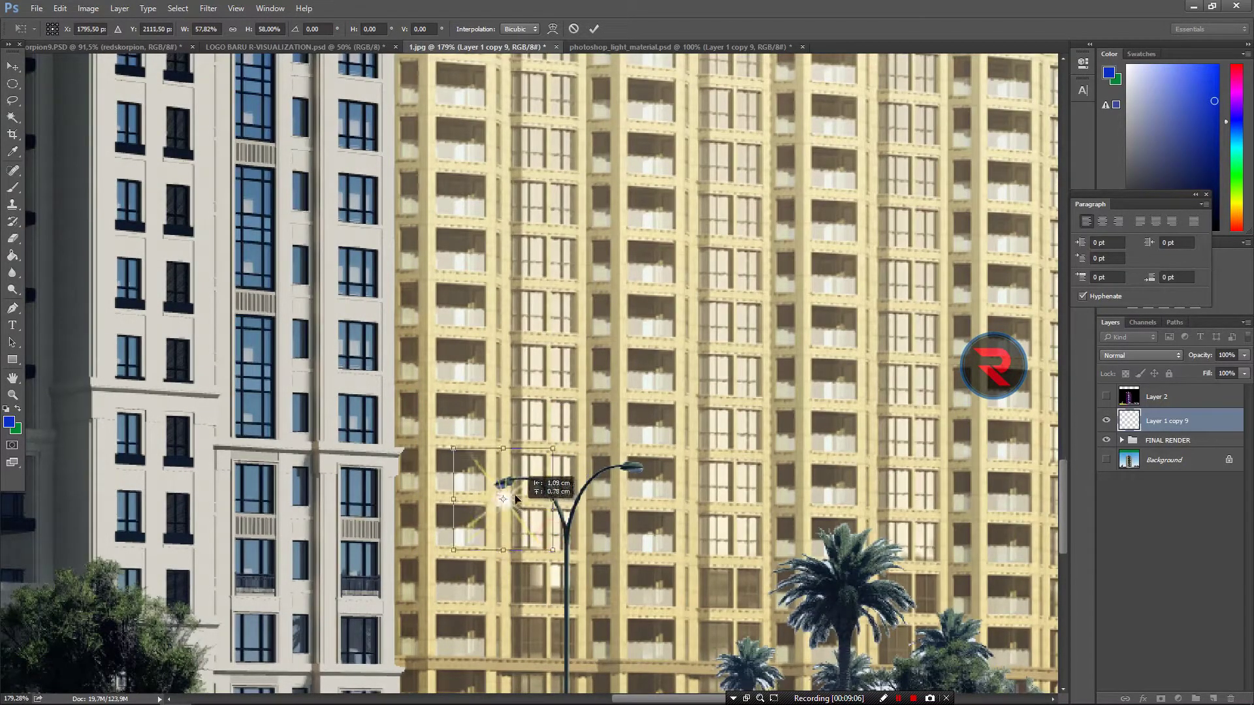
{"action": "left_click", "coordinate": [593, 29]}
{"action": "left_click_drag", "start_coordinate": [492, 479], "coordinate": [502, 486]}
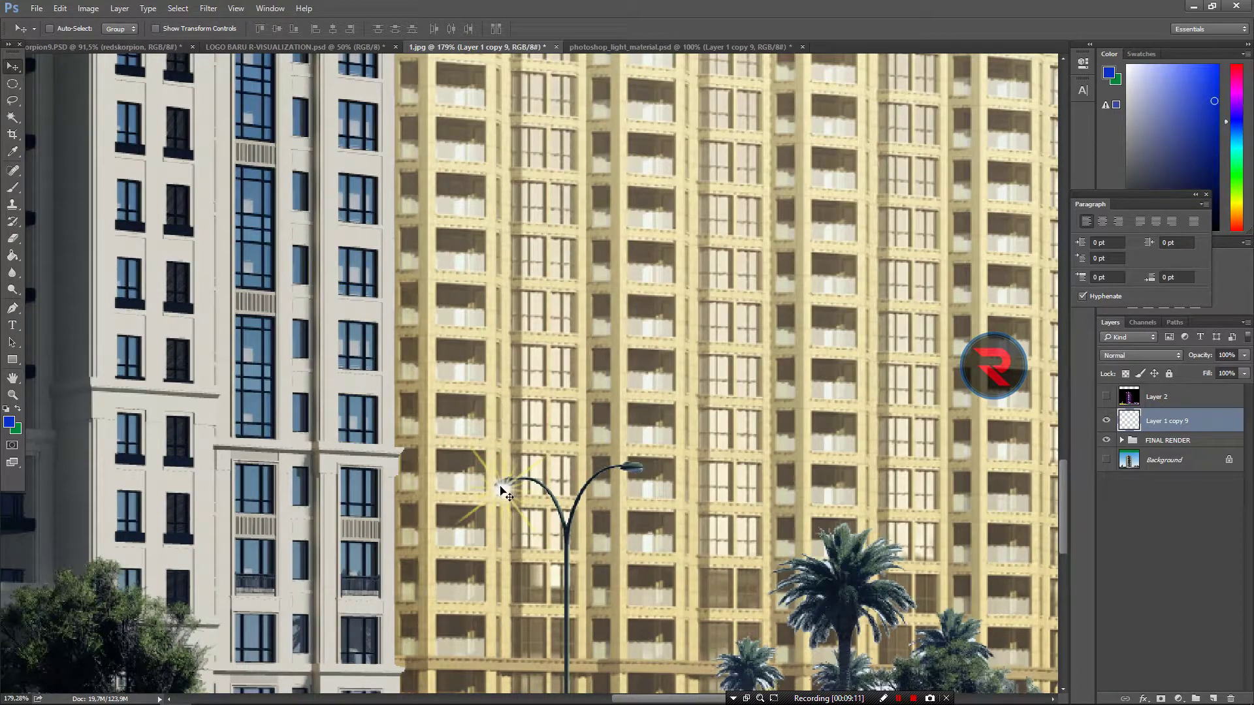
Step: Try a duplicate flare on the right lamp head, then undo it
{"action": "left_click_drag", "start_coordinate": [503, 487], "coordinate": [633, 465], "text": "alt"}
{"action": "scroll", "coordinate": [630, 483], "scroll_direction": "down", "scroll_amount": 5, "text": "alt"}
{"action": "scroll", "coordinate": [627, 496], "scroll_direction": "down", "scroll_amount": 3, "text": "alt"}
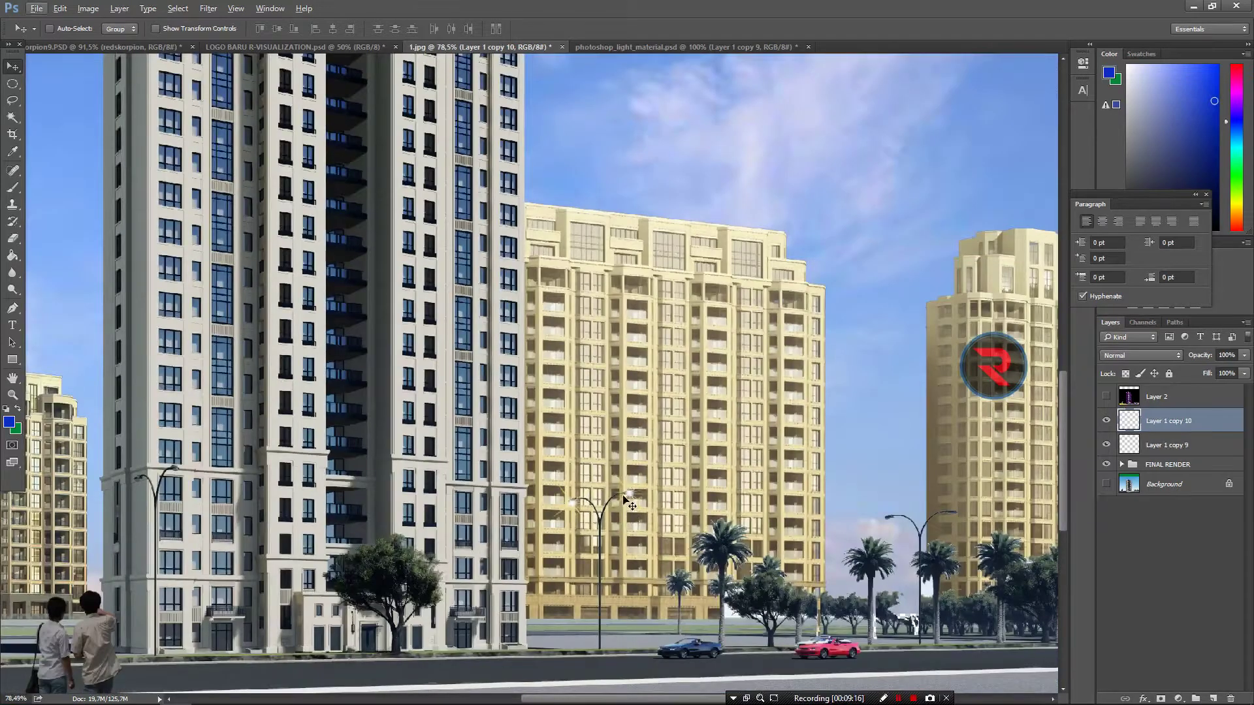
{"action": "key", "text": "ctrl"}
{"action": "key", "text": "ctrl+z"}
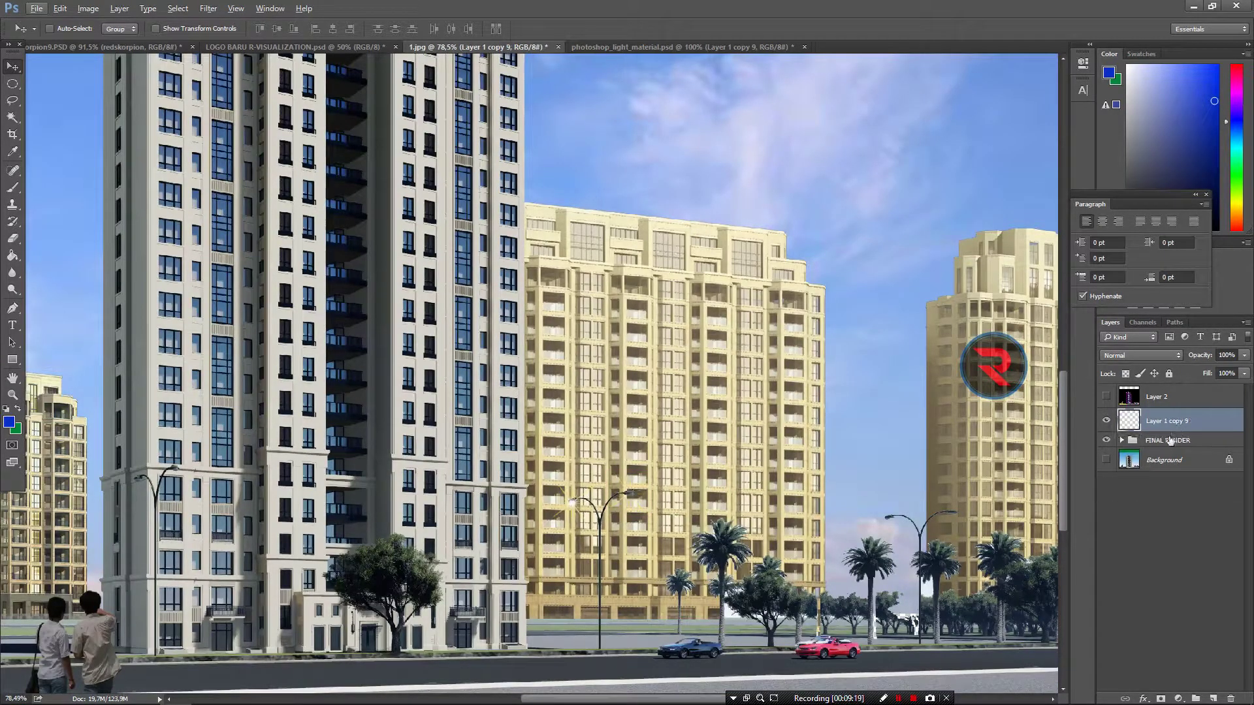
{"action": "left_click", "coordinate": [119, 9]}
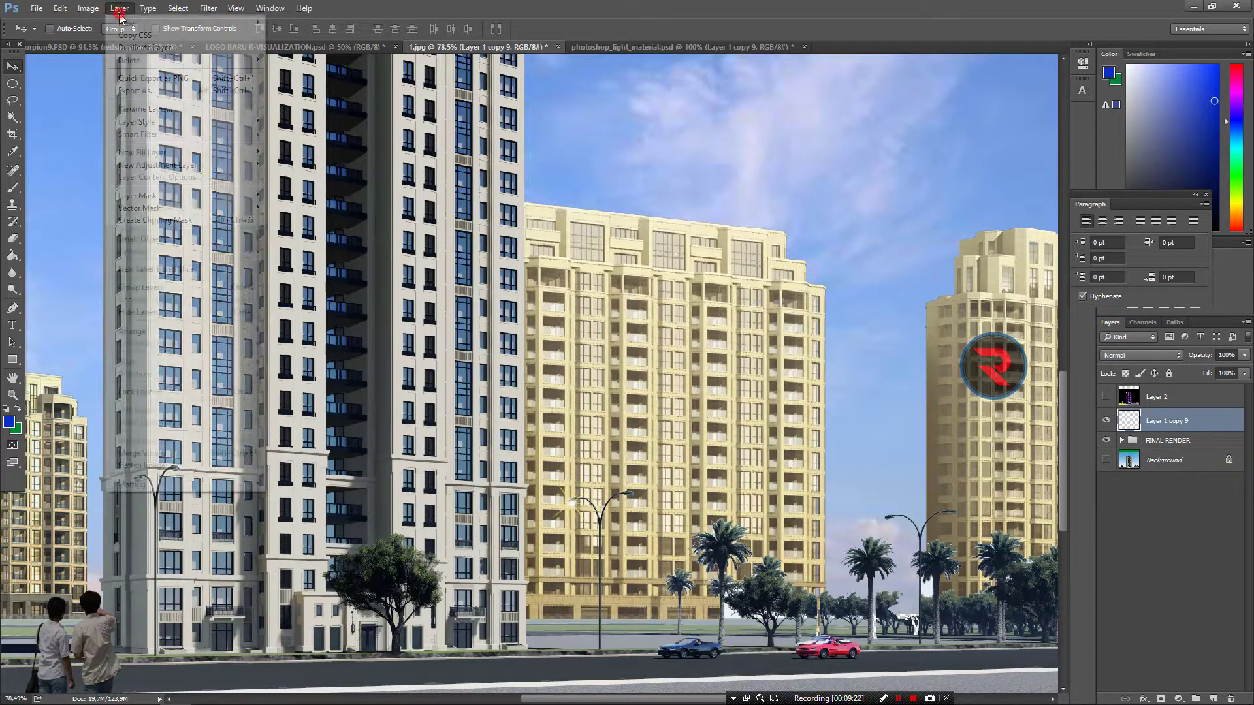
{"action": "mouse_move", "coordinate": [217, 151]}
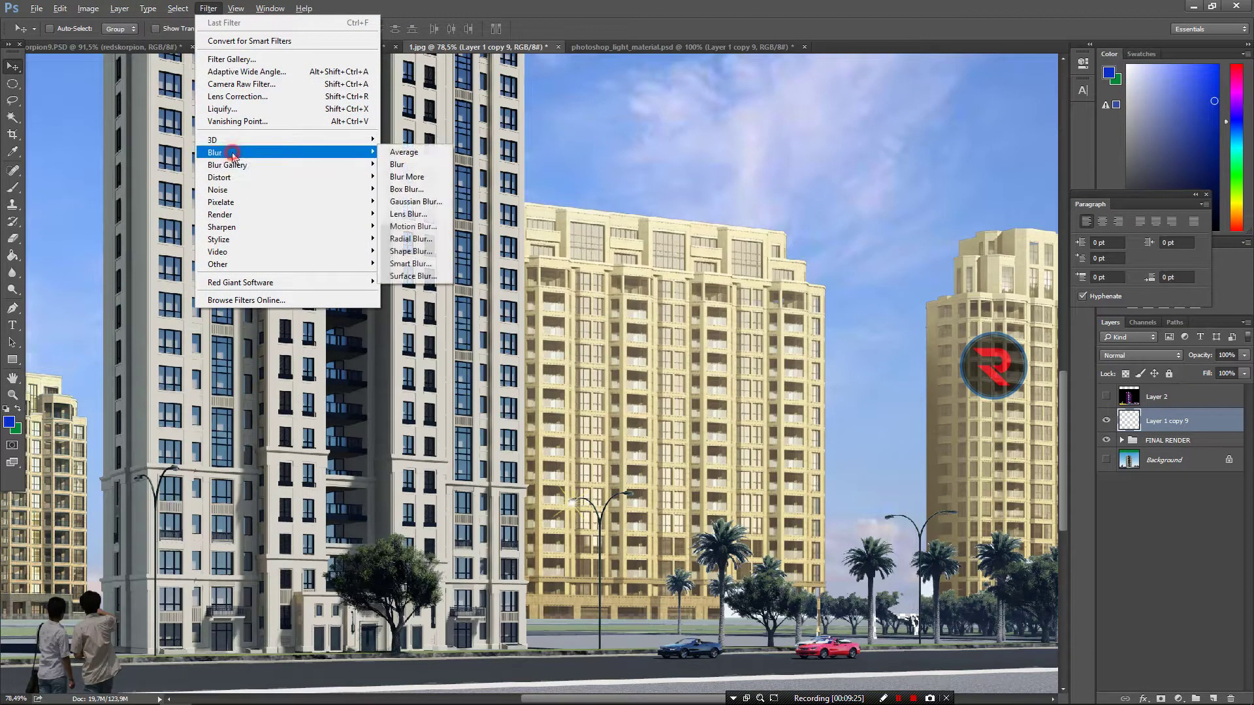
Step: Apply a small-radius Gaussian Blur to the lamp star flare
{"action": "left_click", "coordinate": [413, 165]}
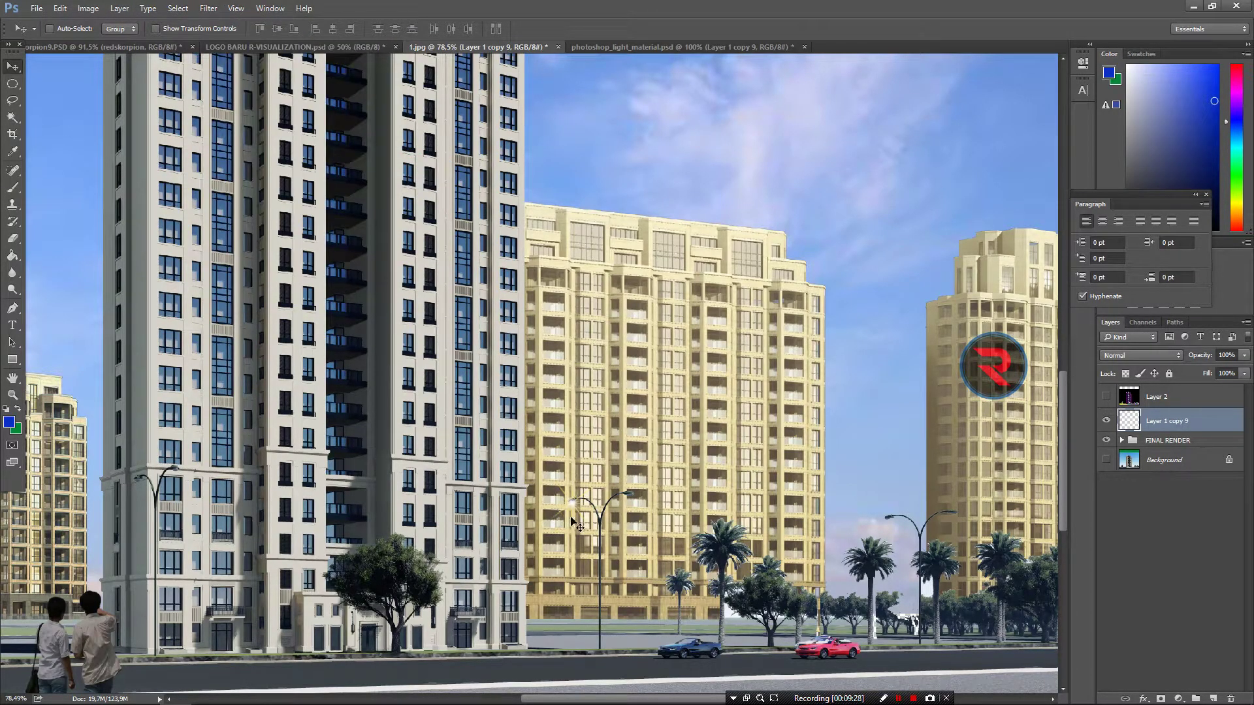
{"action": "scroll", "coordinate": [563, 516], "scroll_direction": "up", "scroll_amount": 4, "text": "alt"}
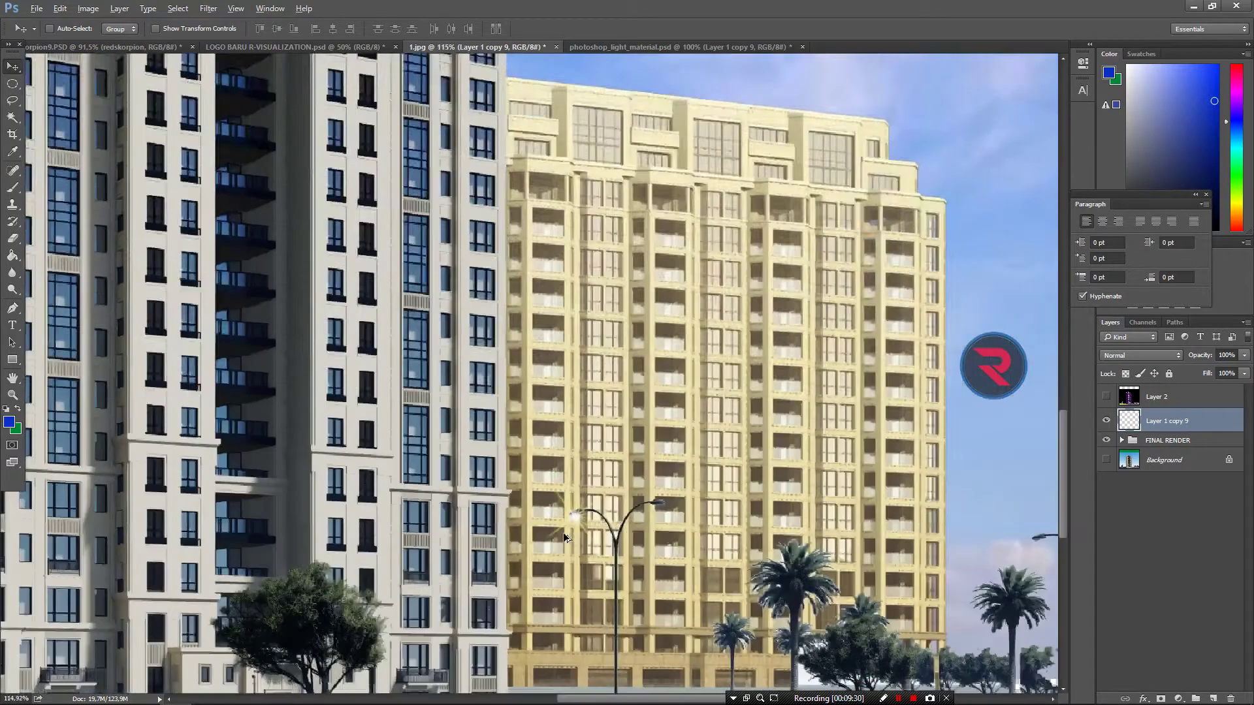
{"action": "left_click", "coordinate": [208, 8]}
{"action": "mouse_move", "coordinate": [214, 152]}
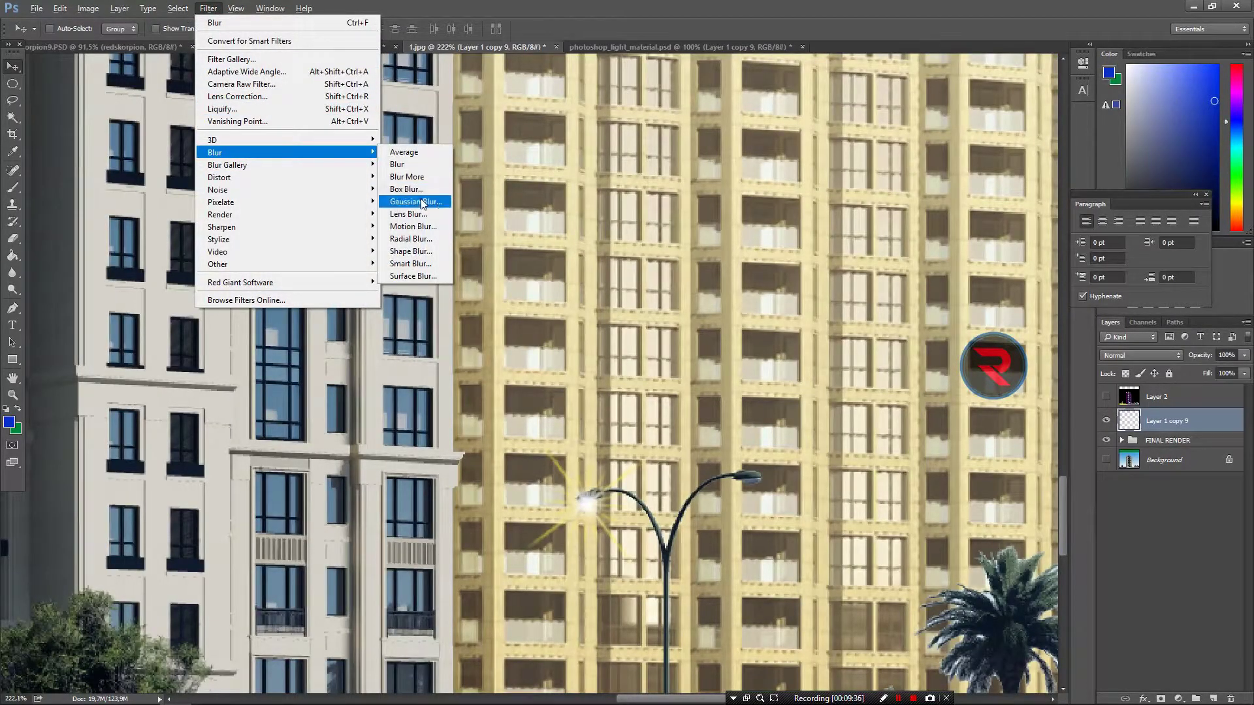
{"action": "left_click", "coordinate": [416, 202]}
{"action": "left_click_drag", "start_coordinate": [688, 281], "coordinate": [640, 282]}
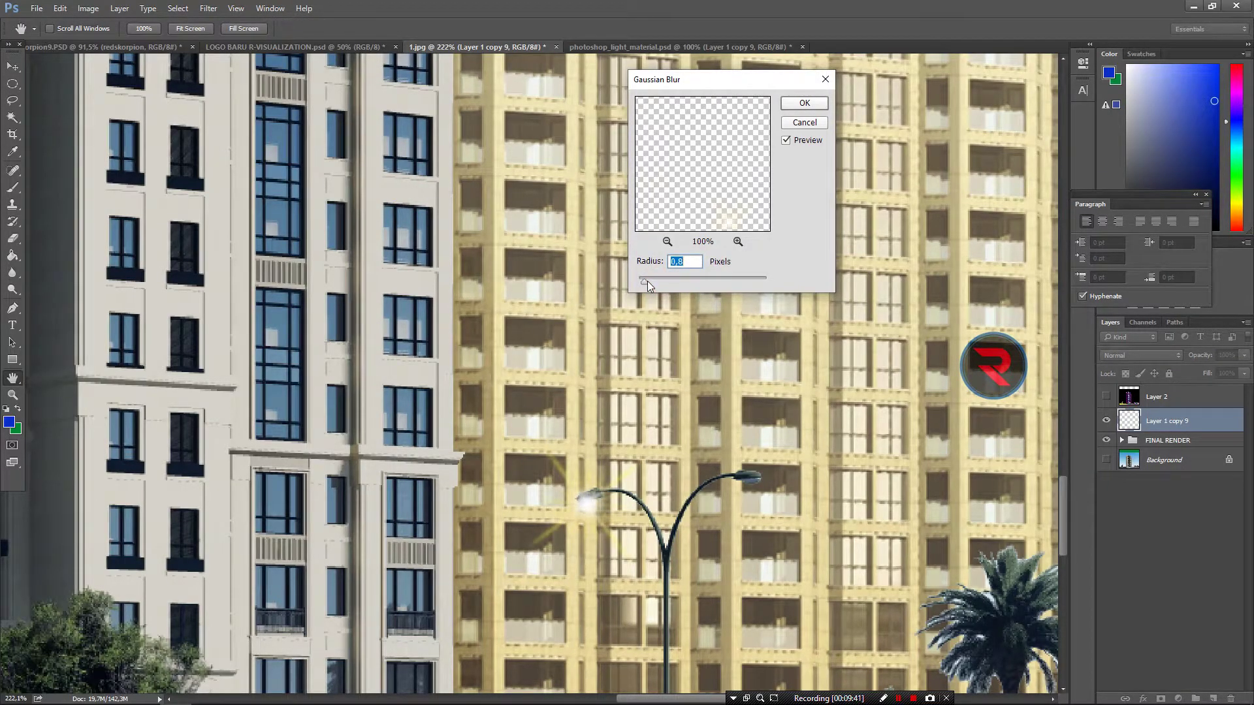
{"action": "left_click", "coordinate": [689, 261]}
{"action": "key", "text": "Return"}
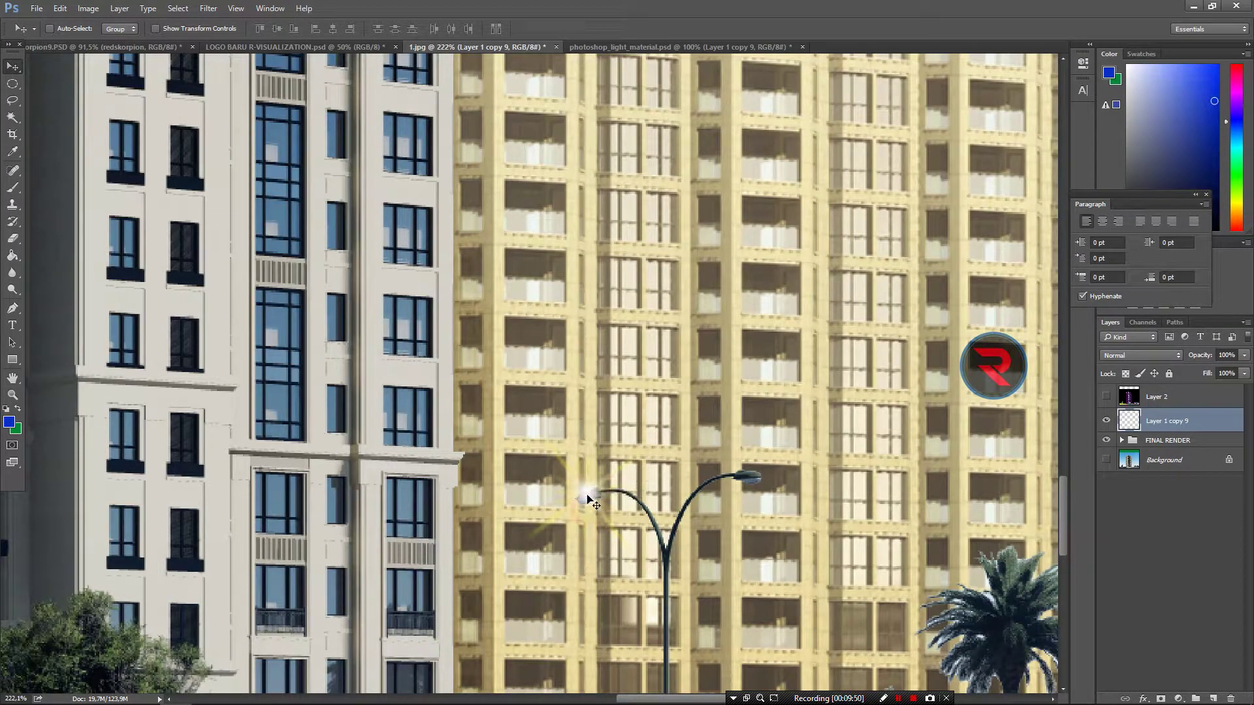
Step: Duplicate the blurred flare onto the lamp's right arm
{"action": "key", "text": "ctrl+j"}
{"action": "left_click_drag", "start_coordinate": [588, 503], "coordinate": [748, 484]}
{"action": "key", "text": "ctrl+0"}
{"action": "key", "text": "ctrl+0"}
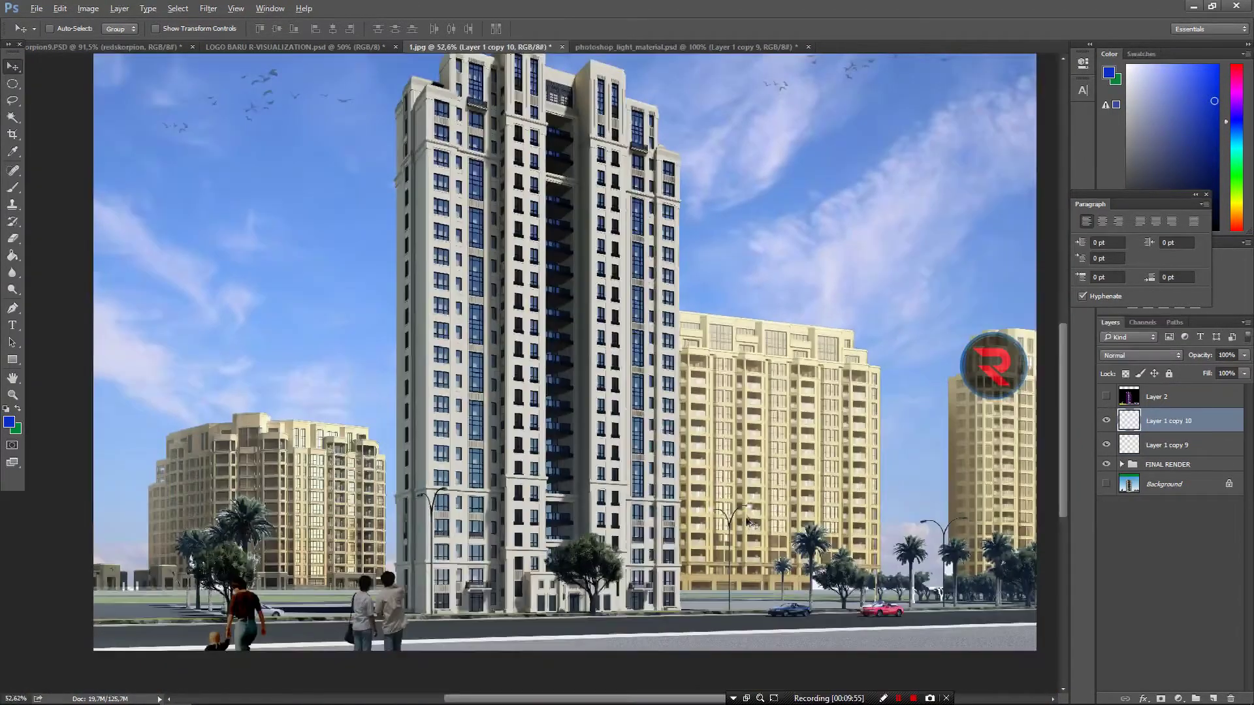
Step: Copy the glow onto the right and left street-lamp heads
{"action": "scroll", "coordinate": [983, 542], "scroll_direction": "up", "scroll_amount": 2, "text": "alt"}
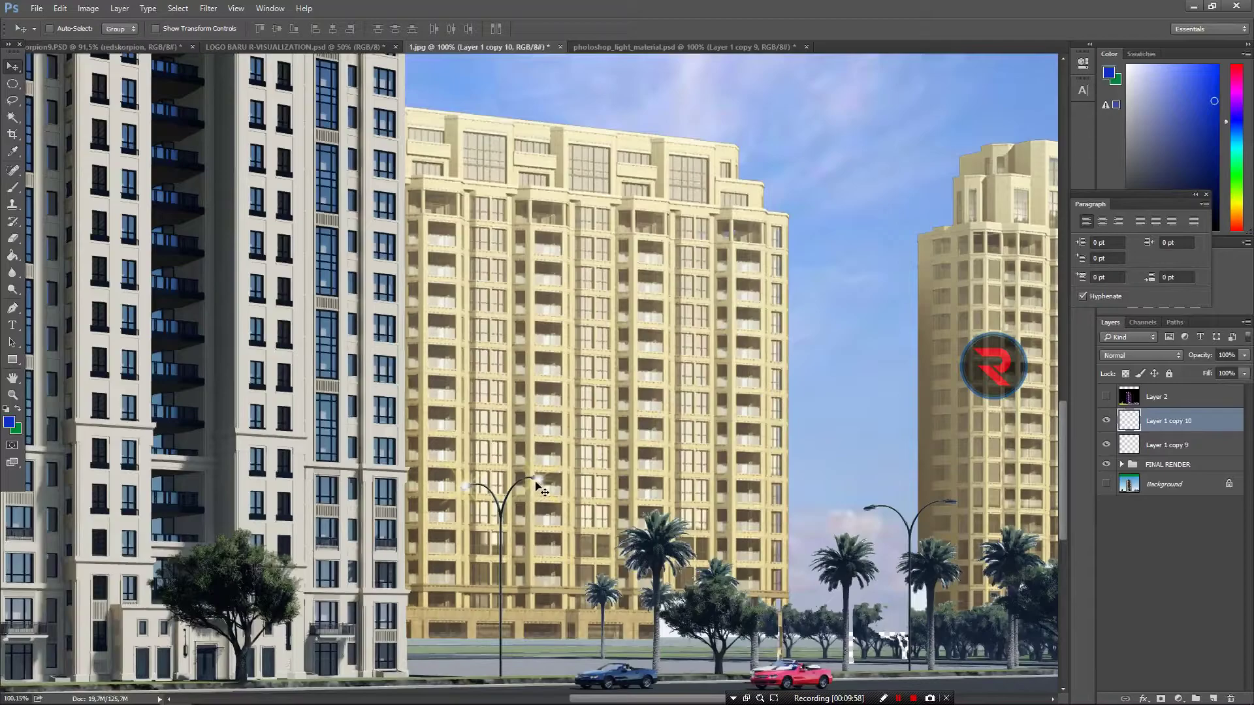
{"action": "mouse_move", "coordinate": [536, 486]}
{"action": "left_mouse_down", "text": "alt"}
{"action": "mouse_move", "coordinate": [947, 516]}
{"action": "mouse_move", "coordinate": [955, 503]}
{"action": "left_mouse_up", "text": "alt"}
{"action": "scroll", "coordinate": [946, 511], "scroll_direction": "up", "scroll_amount": 2, "text": "alt"}
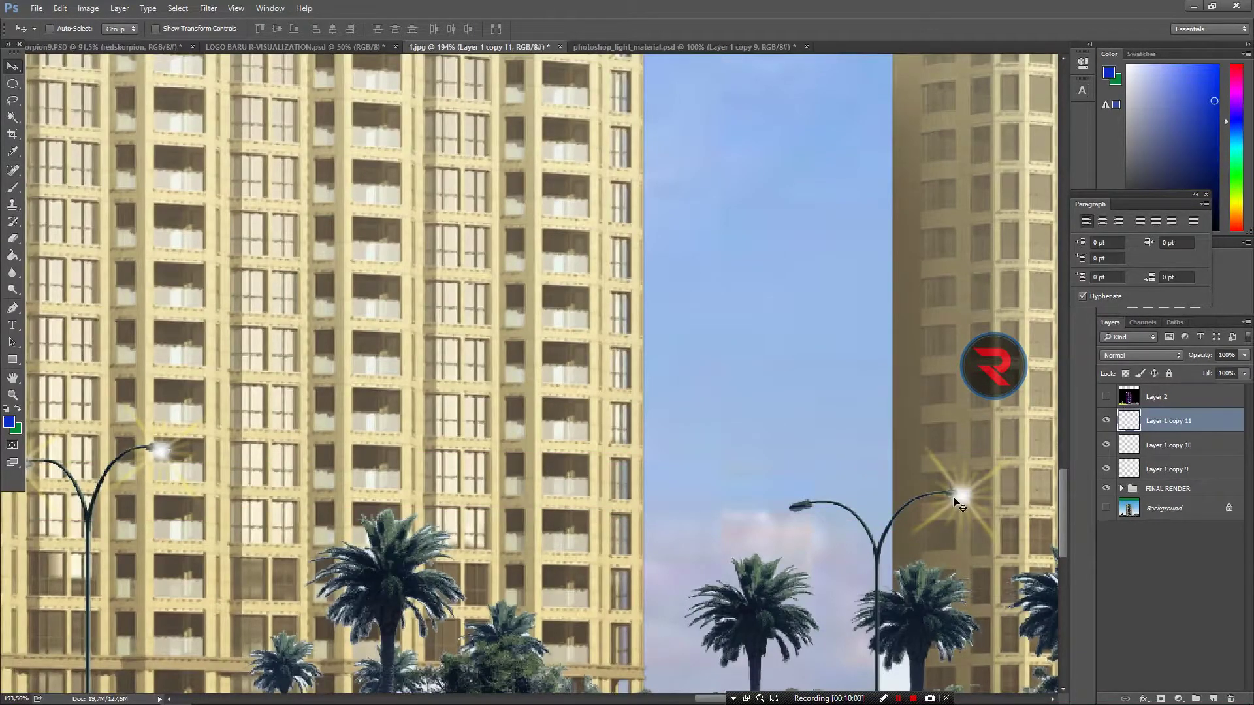
{"action": "left_click_drag", "start_coordinate": [959, 503], "coordinate": [798, 515], "text": "alt"}
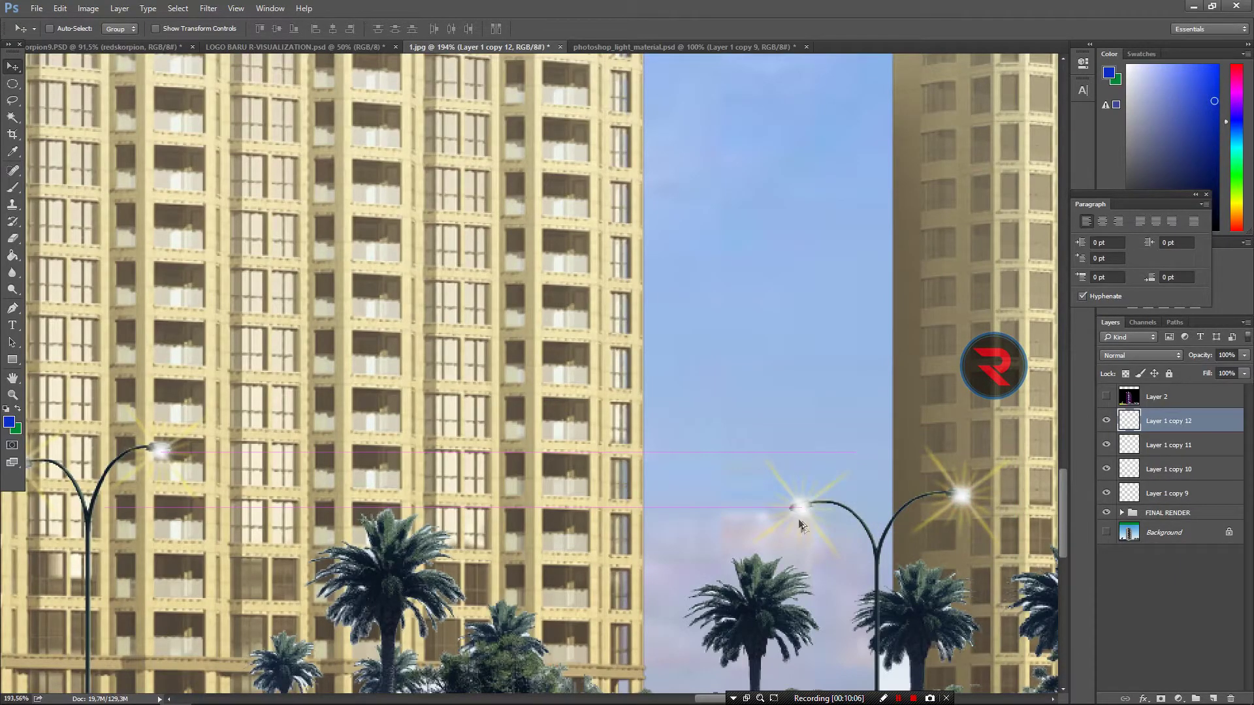
{"action": "scroll", "coordinate": [826, 542], "scroll_direction": "down", "scroll_amount": 5, "text": "alt"}
{"action": "scroll", "coordinate": [830, 556], "scroll_direction": "down", "scroll_amount": 2, "text": "alt"}
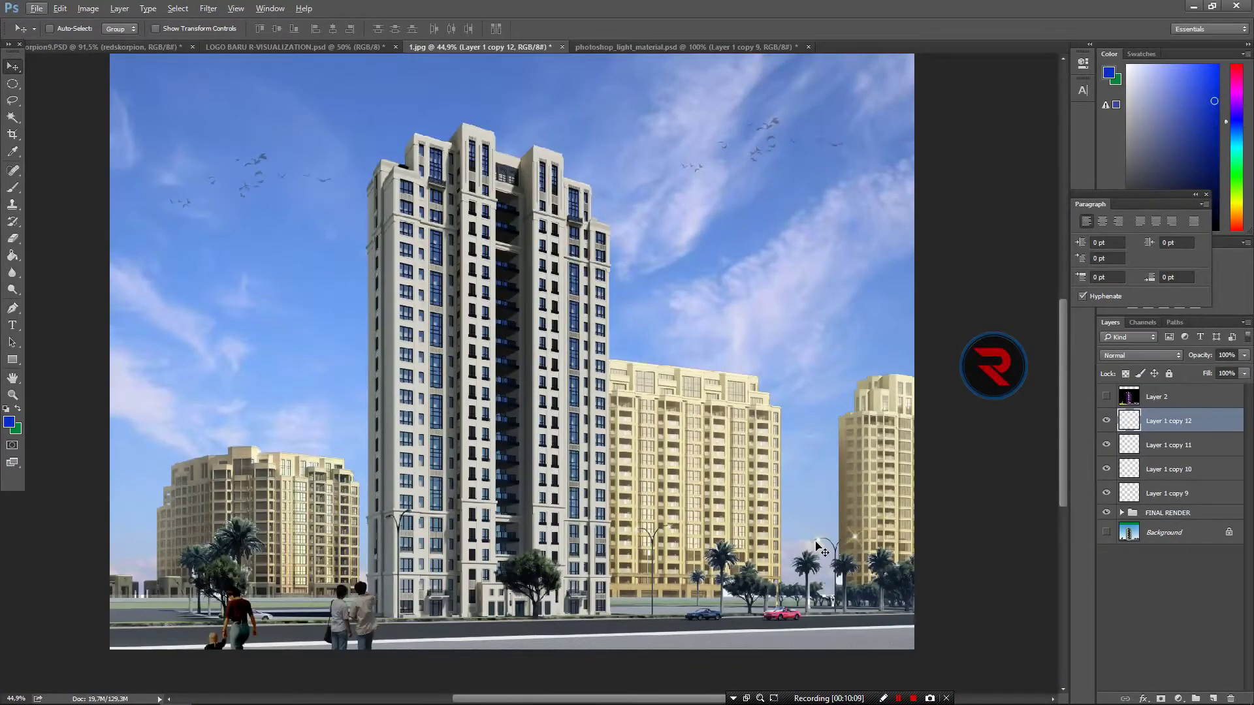
Step: Add glow copies on the lamps beside the tower and select all six glow layers
{"action": "left_click_drag", "start_coordinate": [816, 545], "coordinate": [425, 540], "text": "alt"}
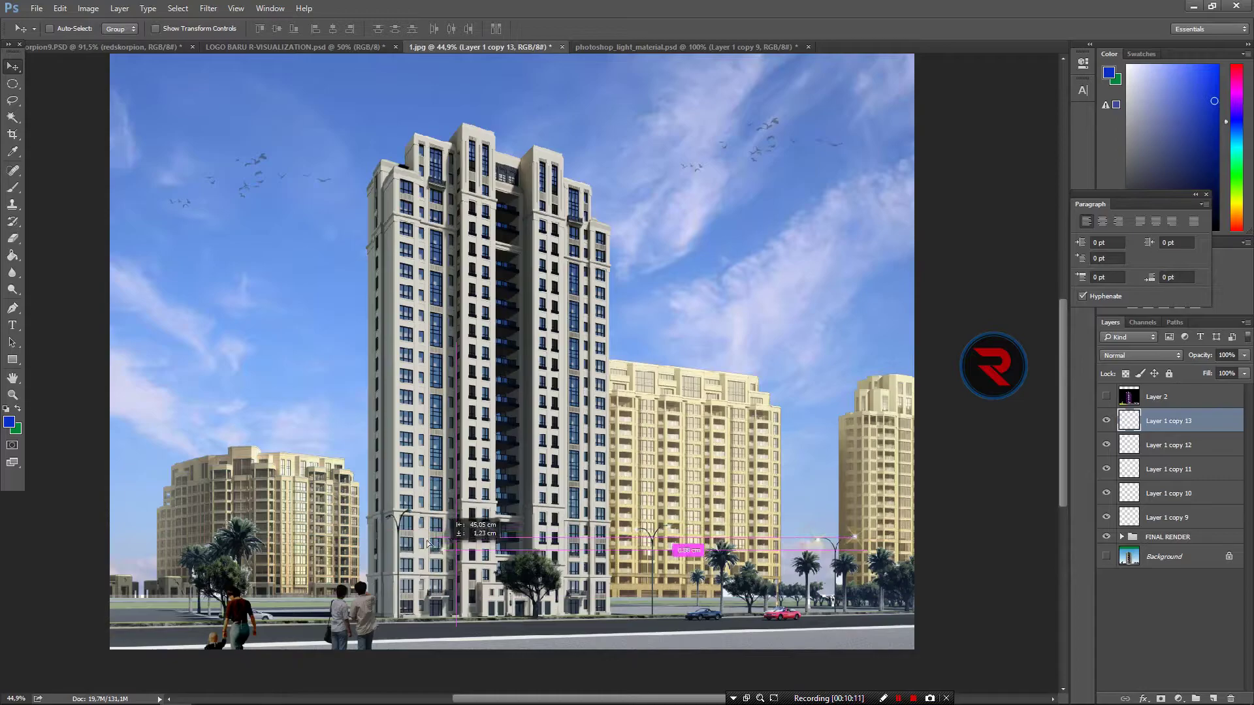
{"action": "scroll", "coordinate": [392, 526], "scroll_direction": "up", "scroll_amount": 1, "text": "alt"}
{"action": "scroll", "coordinate": [418, 510], "scroll_direction": "up", "scroll_amount": 3, "text": "alt"}
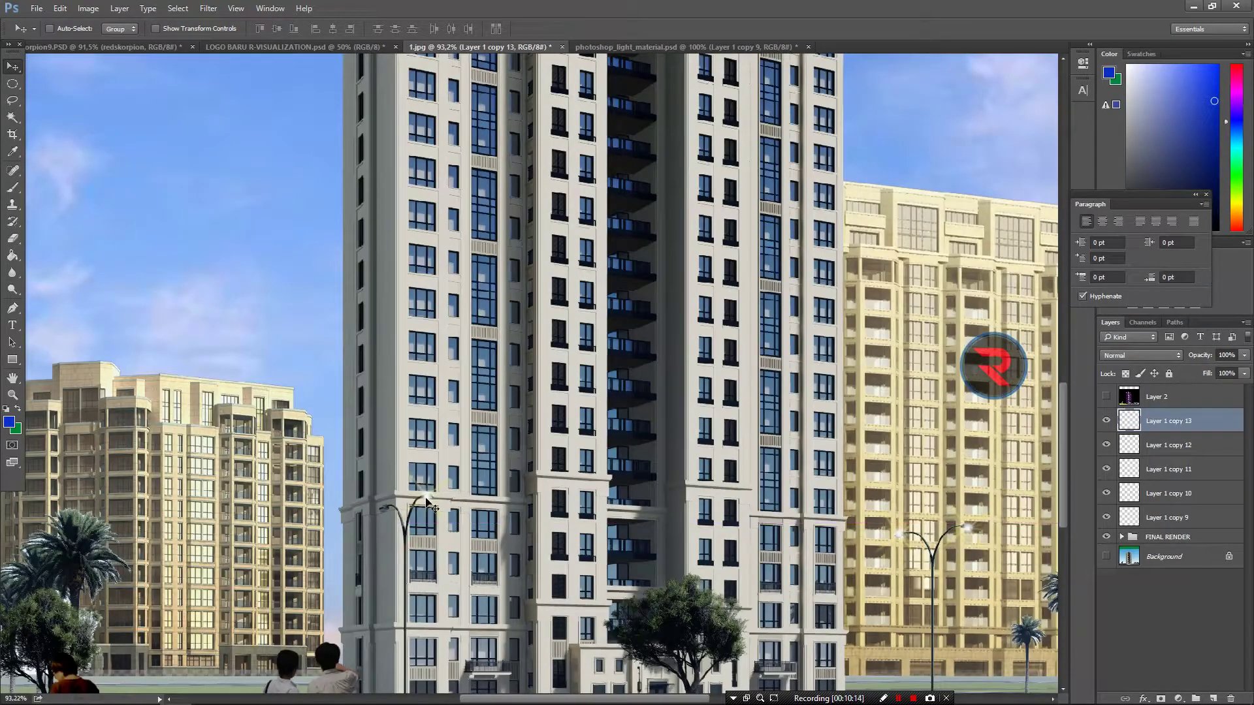
{"action": "left_click_drag", "start_coordinate": [425, 503], "coordinate": [384, 513], "text": "alt"}
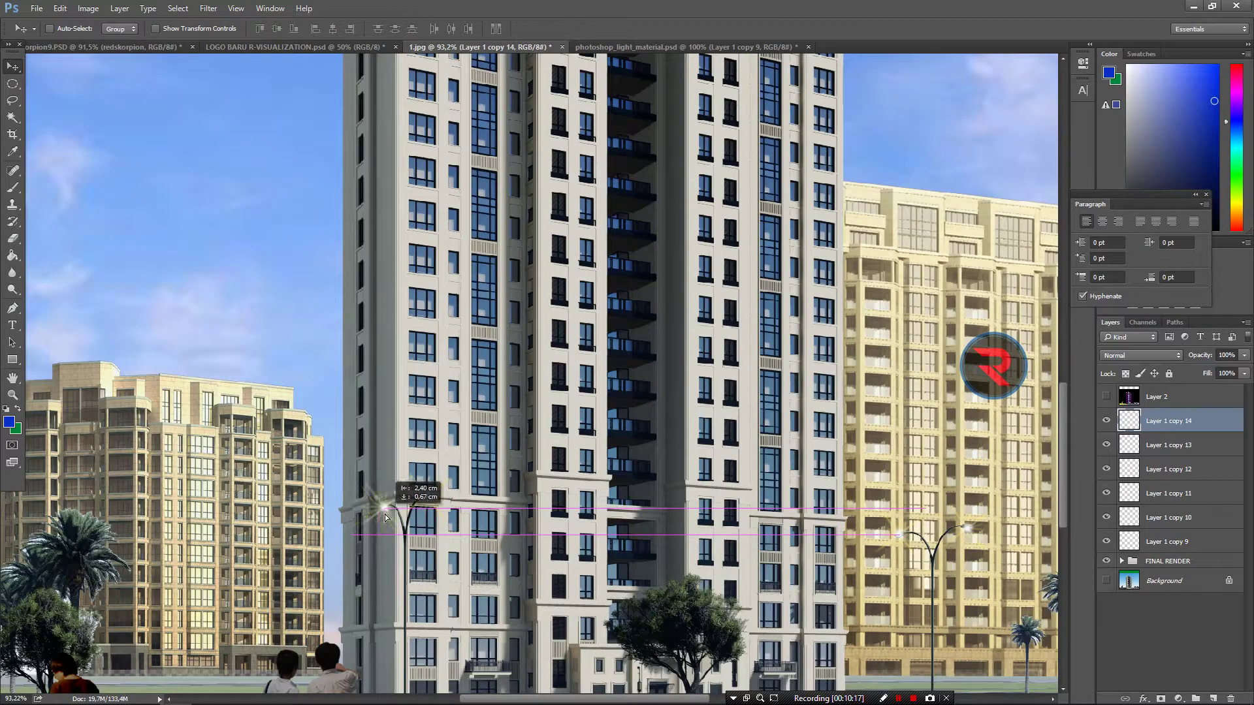
{"action": "scroll", "coordinate": [377, 557], "scroll_direction": "down", "scroll_amount": 3, "text": "alt"}
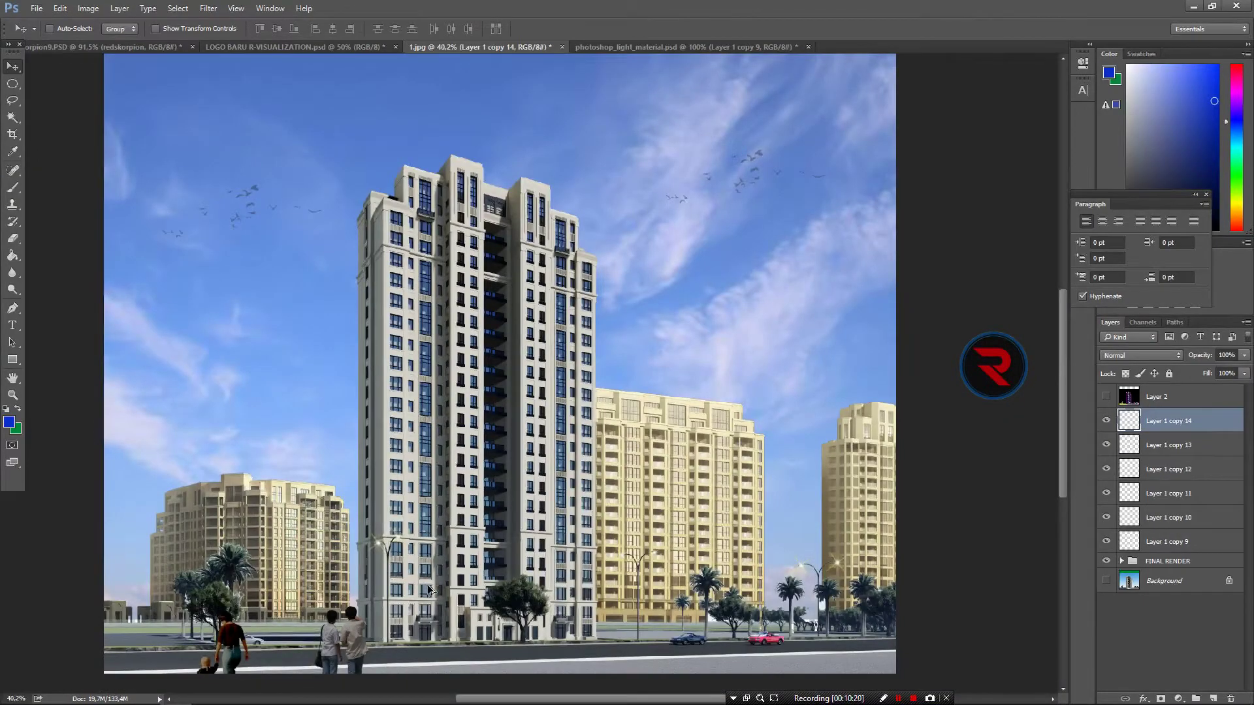
{"action": "scroll", "coordinate": [544, 601], "scroll_direction": "down", "scroll_amount": 1, "text": "alt"}
{"action": "left_click", "coordinate": [1163, 541], "text": "shift"}
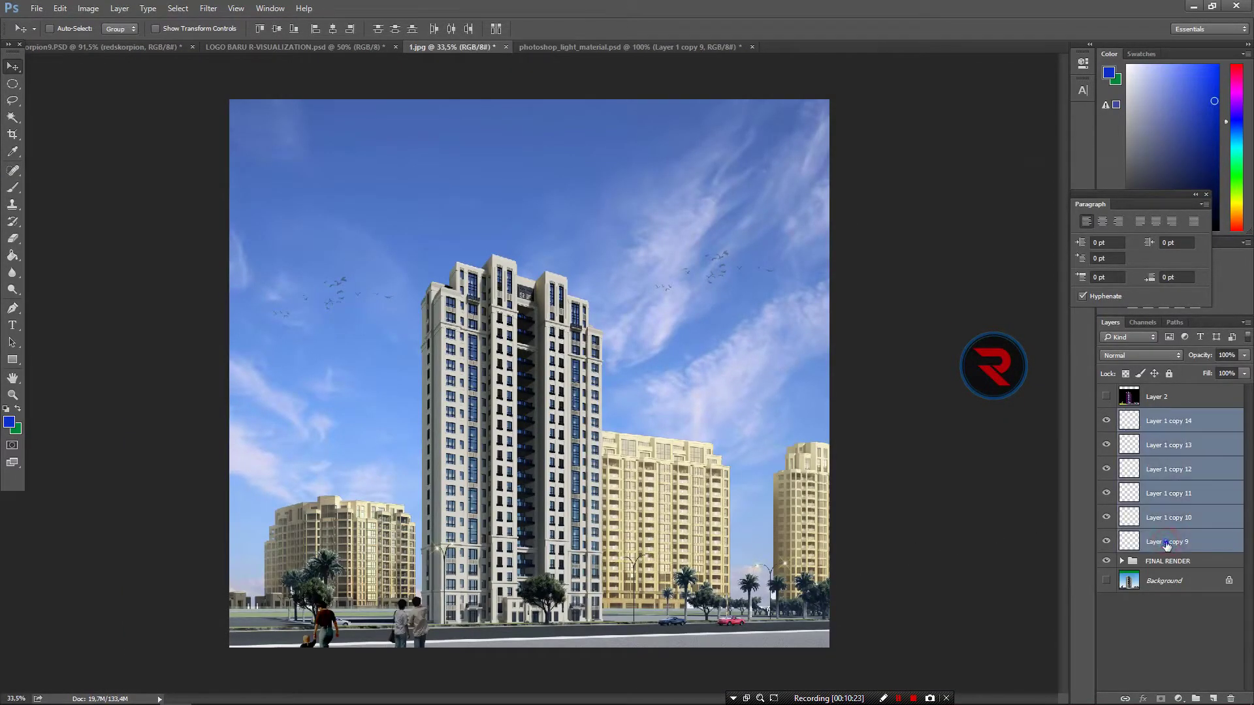
Step: Group Layer 1 copy 9–14 as LAMPU and set the group to Hard Light
{"action": "right_click", "coordinate": [1163, 541]}
{"action": "left_click", "coordinate": [1097, 243]}
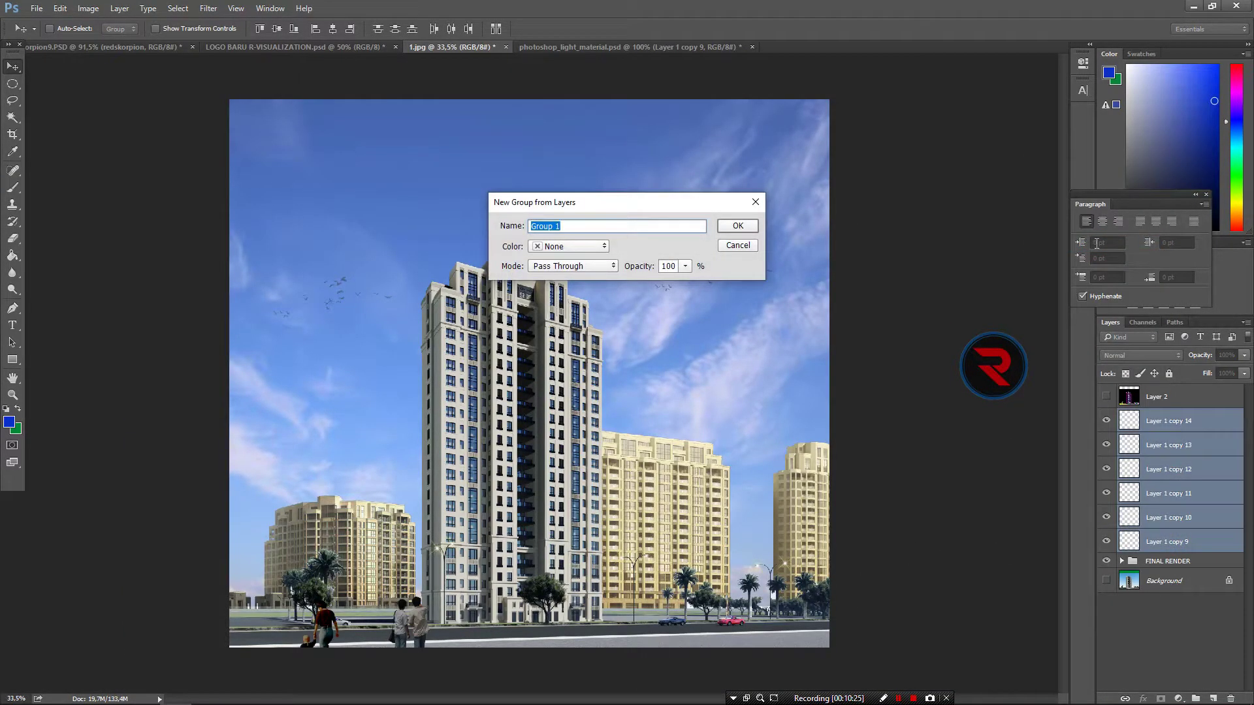
{"action": "key", "text": "Return"}
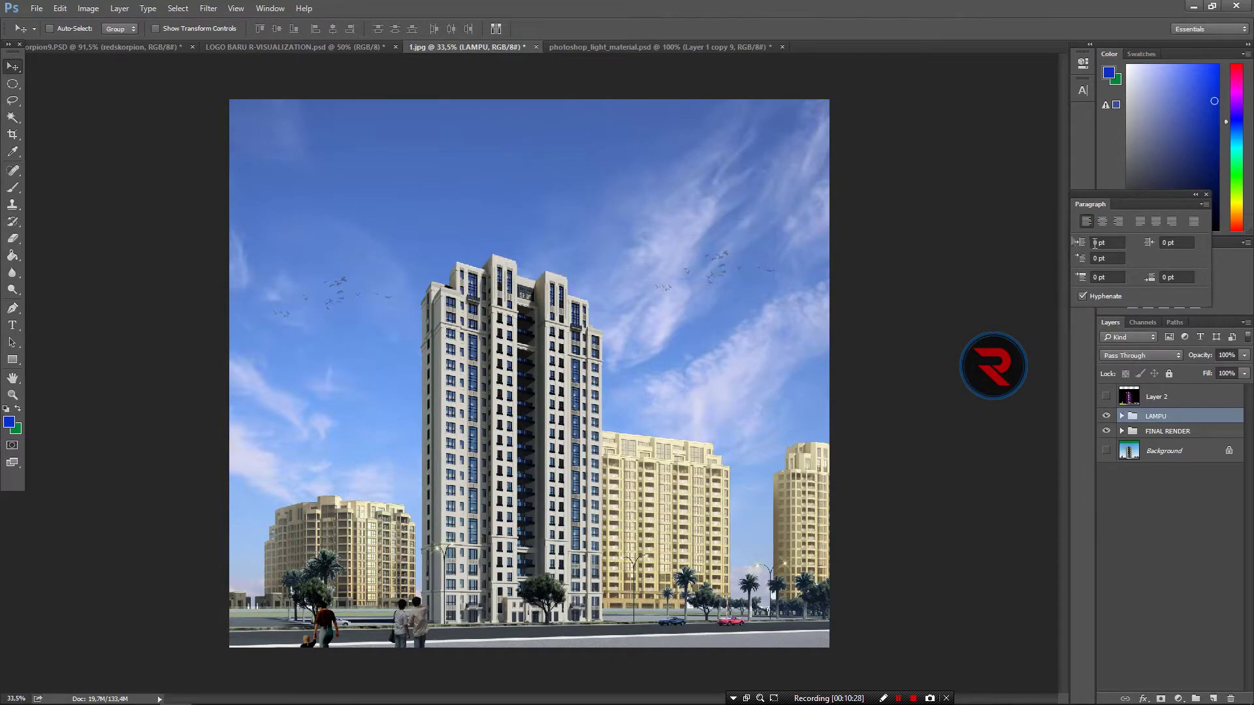
{"action": "left_click", "coordinate": [1169, 356]}
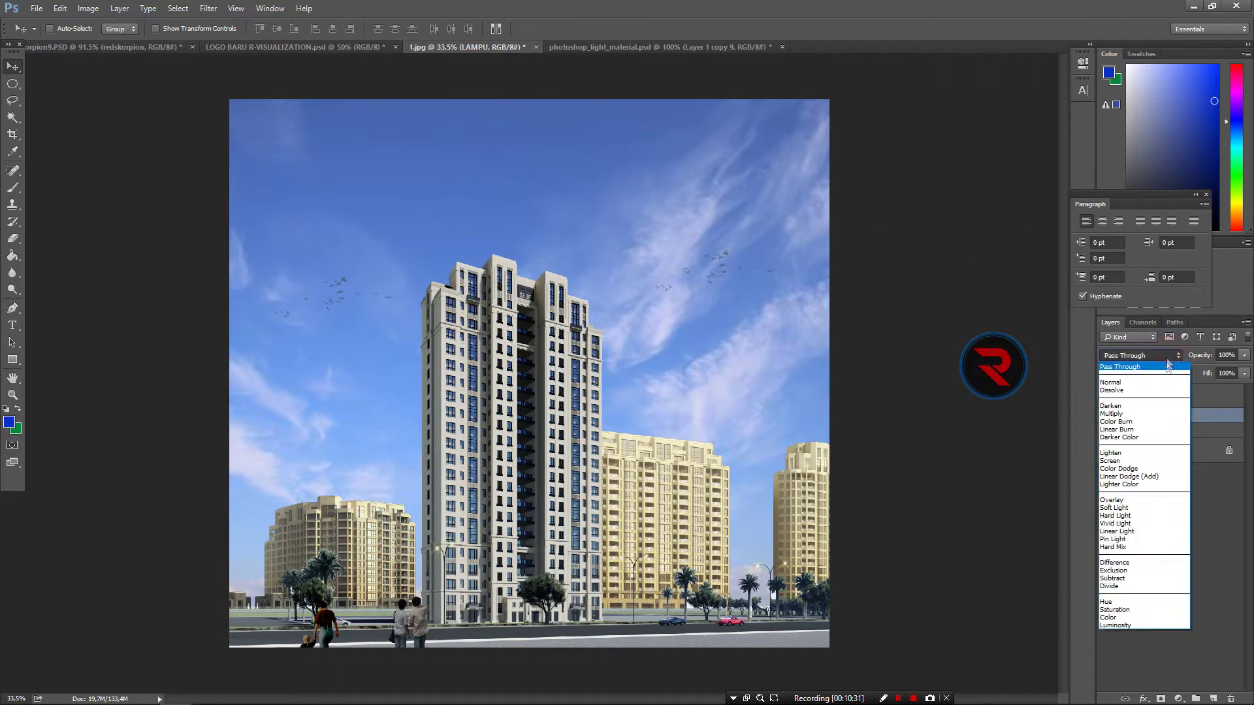
{"action": "left_click", "coordinate": [1124, 516]}
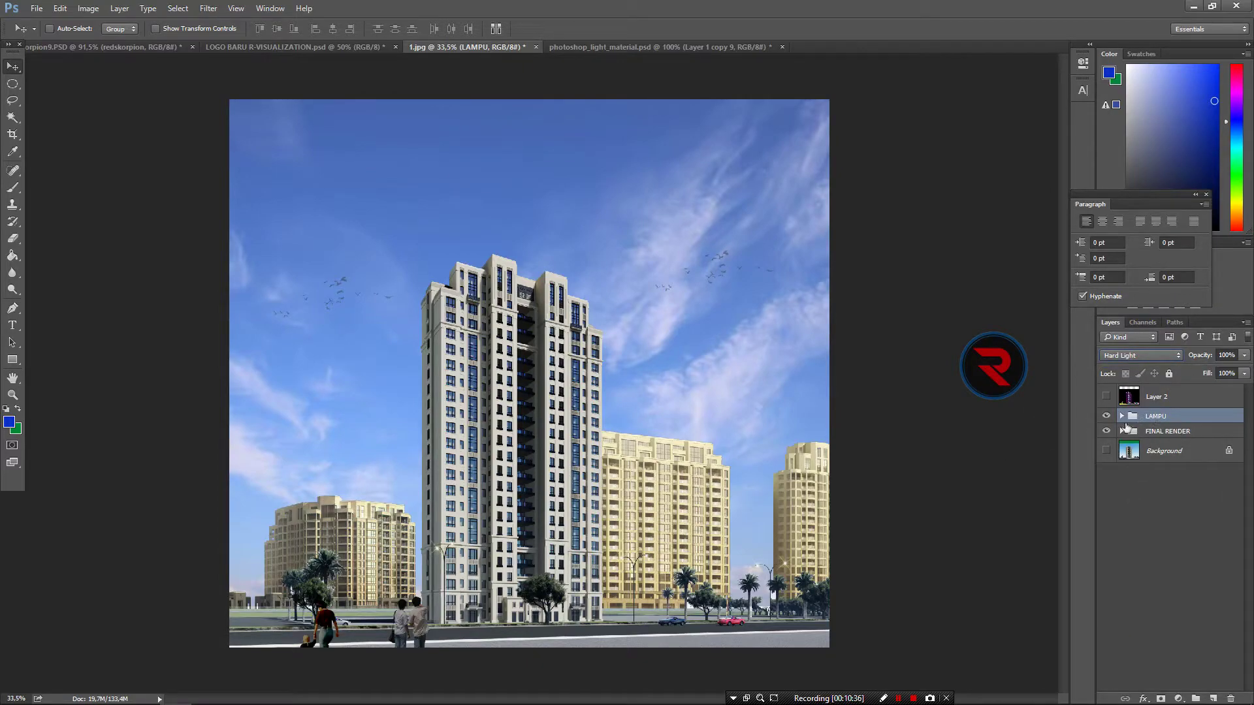
{"action": "left_click", "coordinate": [1120, 432]}
Step: Pull two Curves points down on the LANGIT layer to deepen the sky's blue
{"action": "left_click", "coordinate": [1163, 597]}
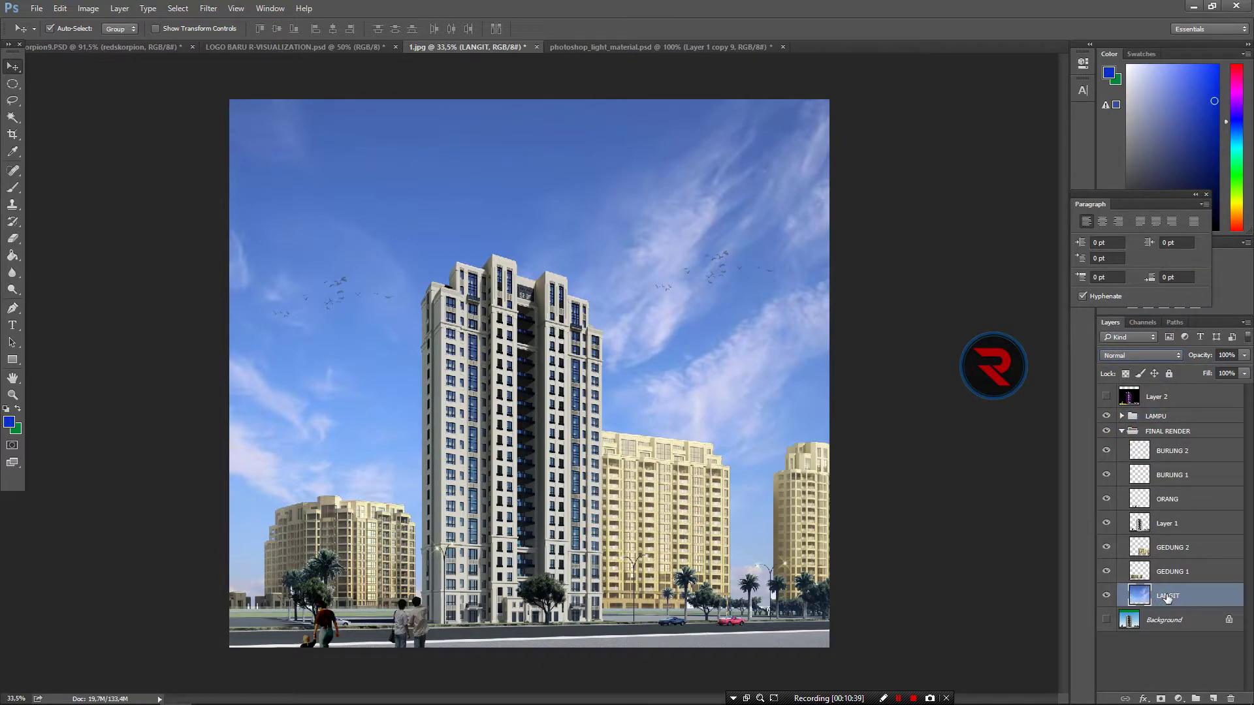
{"action": "key", "text": "ctrl+m"}
{"action": "mouse_move", "coordinate": [871, 390]}
{"action": "left_mouse_down"}
{"action": "mouse_move", "coordinate": [875, 407]}
{"action": "mouse_move", "coordinate": [858, 384]}
{"action": "left_mouse_up"}
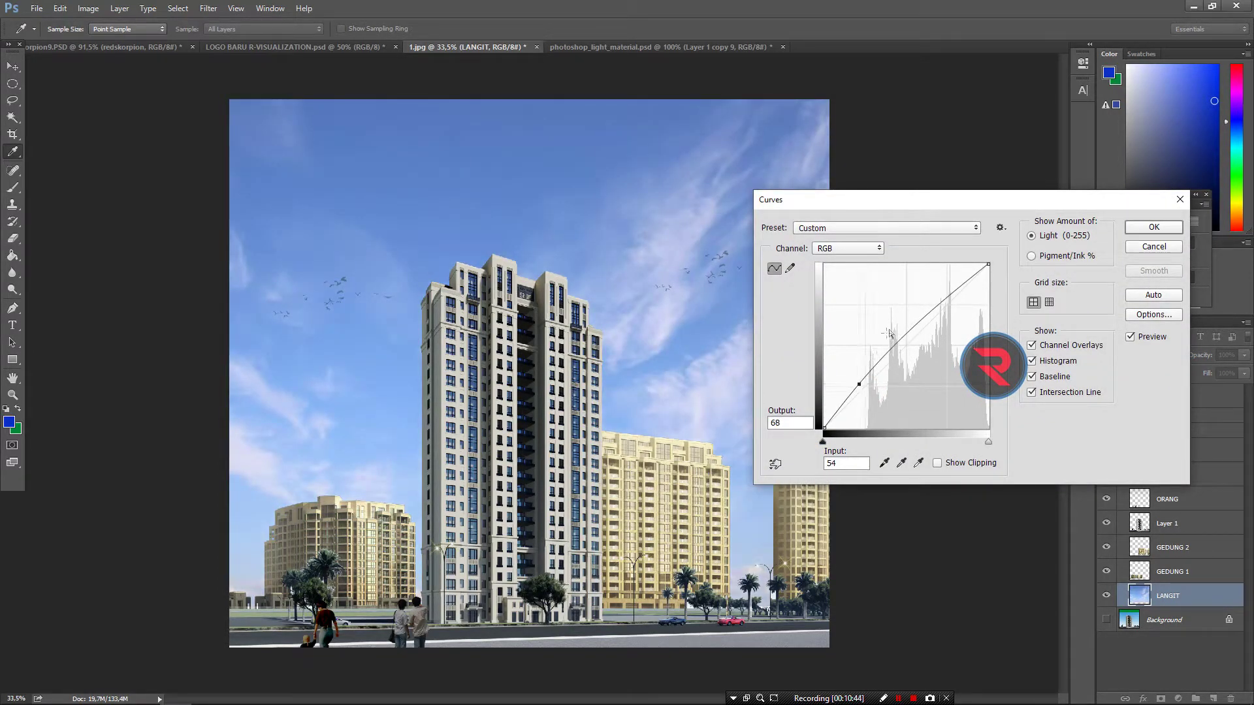
{"action": "left_click_drag", "start_coordinate": [940, 305], "coordinate": [948, 320]}
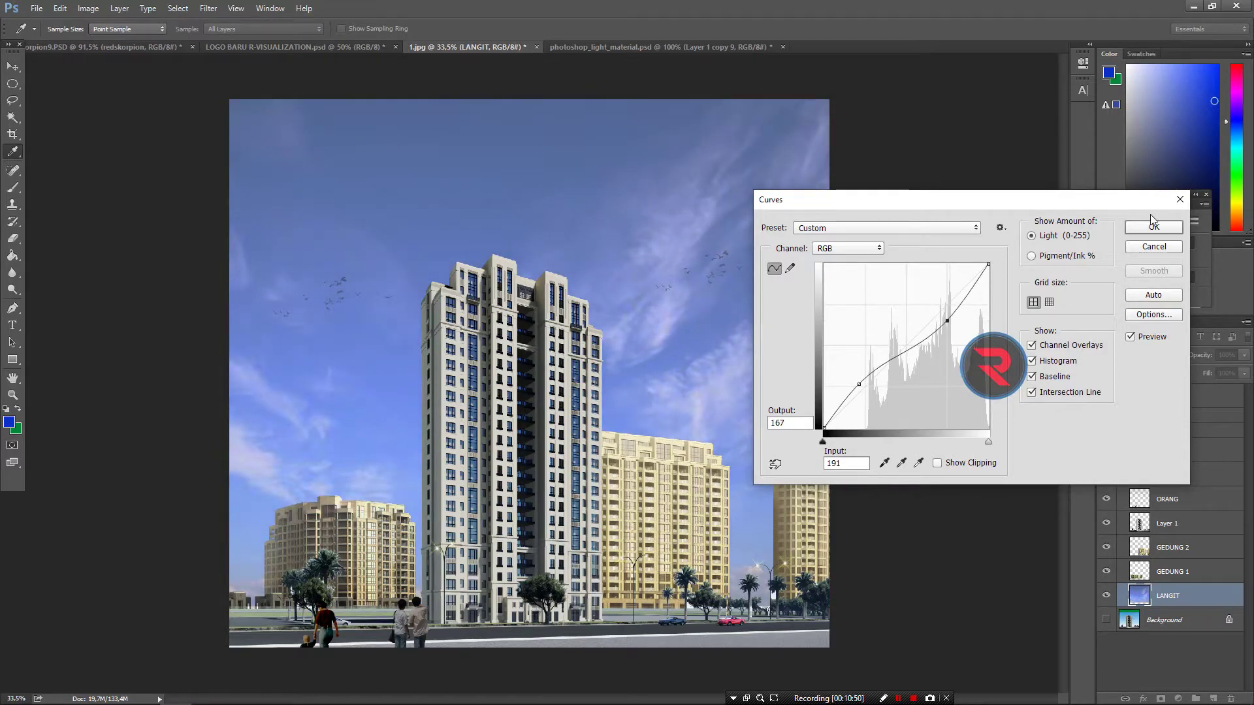
{"action": "left_click", "coordinate": [1153, 226]}
{"action": "key", "text": "v"}
{"action": "left_click", "coordinate": [1176, 548]}
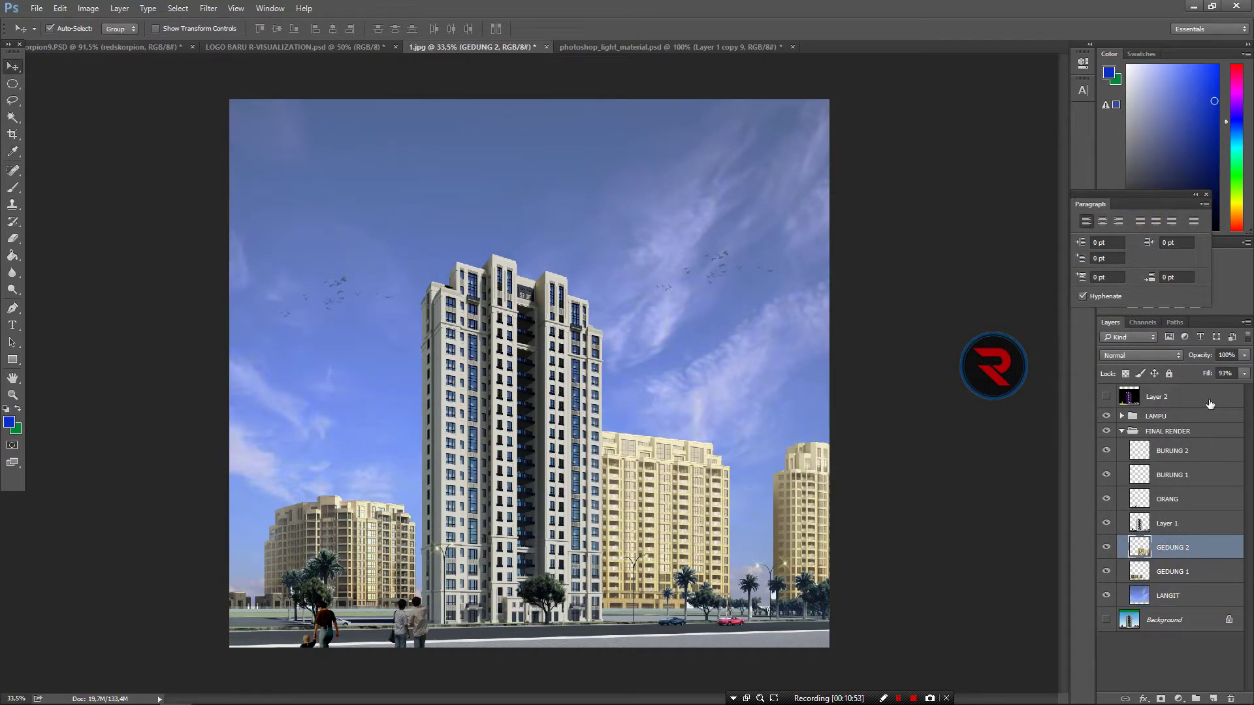
Step: Try Soft Light and Hard Light on GEDUNG 2, then keep it at Normal
{"action": "left_click", "coordinate": [1178, 358]}
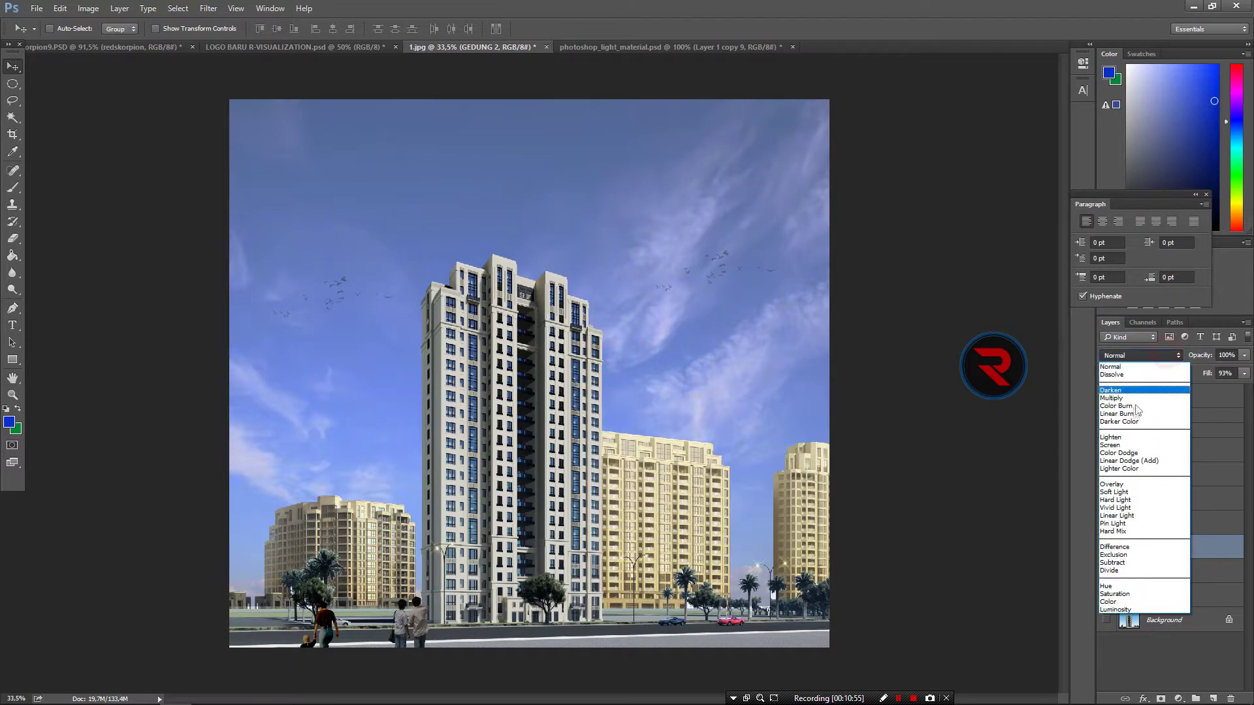
{"action": "left_click", "coordinate": [1123, 499]}
{"action": "left_click", "coordinate": [1141, 359]}
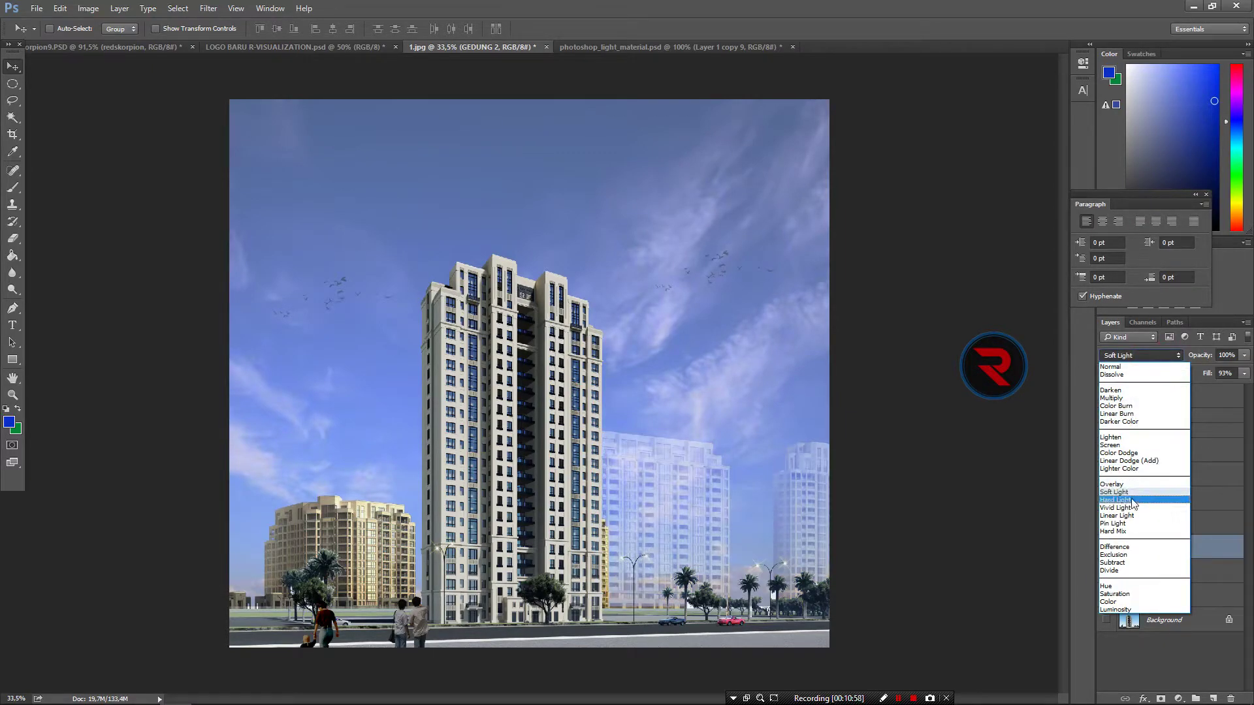
{"action": "left_click", "coordinate": [1133, 501]}
{"action": "left_click", "coordinate": [1143, 355]}
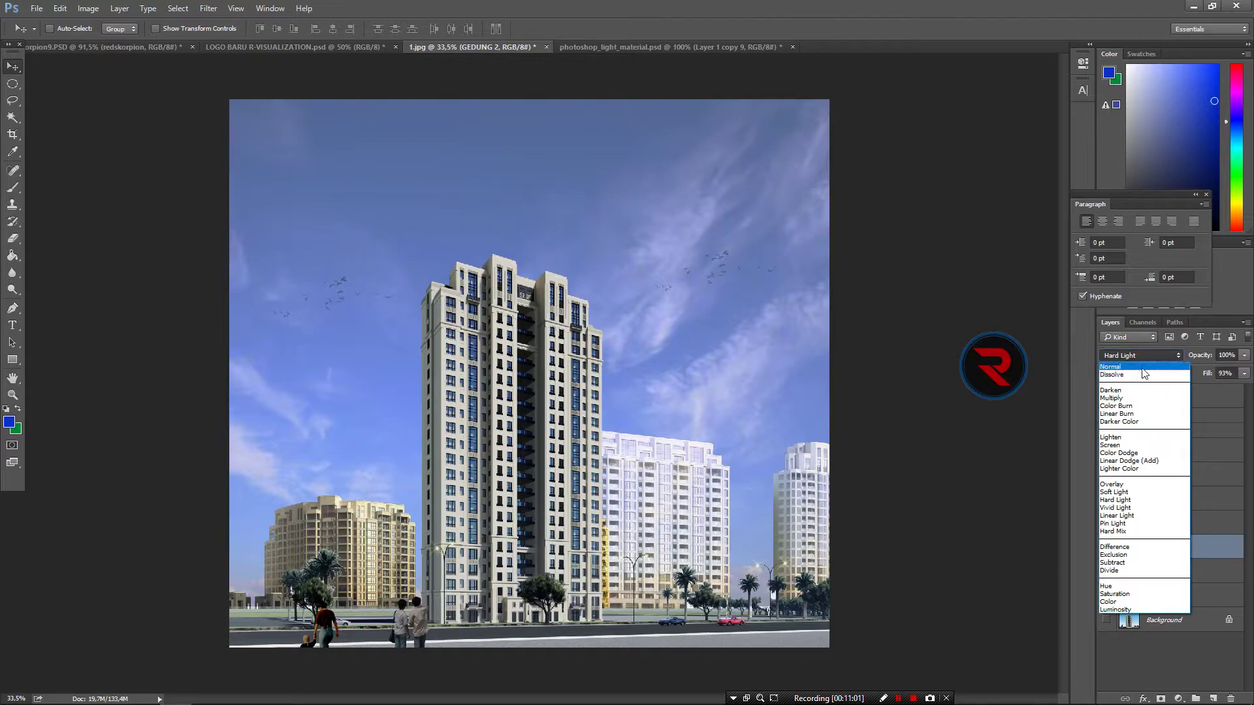
{"action": "left_click", "coordinate": [1133, 364]}
Step: Lift the GEDUNG 2 shadows slightly with Curves and collapse the FINAL RENDER group
{"action": "key", "text": "ctrl+m"}
{"action": "left_click_drag", "start_coordinate": [861, 385], "coordinate": [861, 390]}
{"action": "left_click", "coordinate": [1155, 227]}
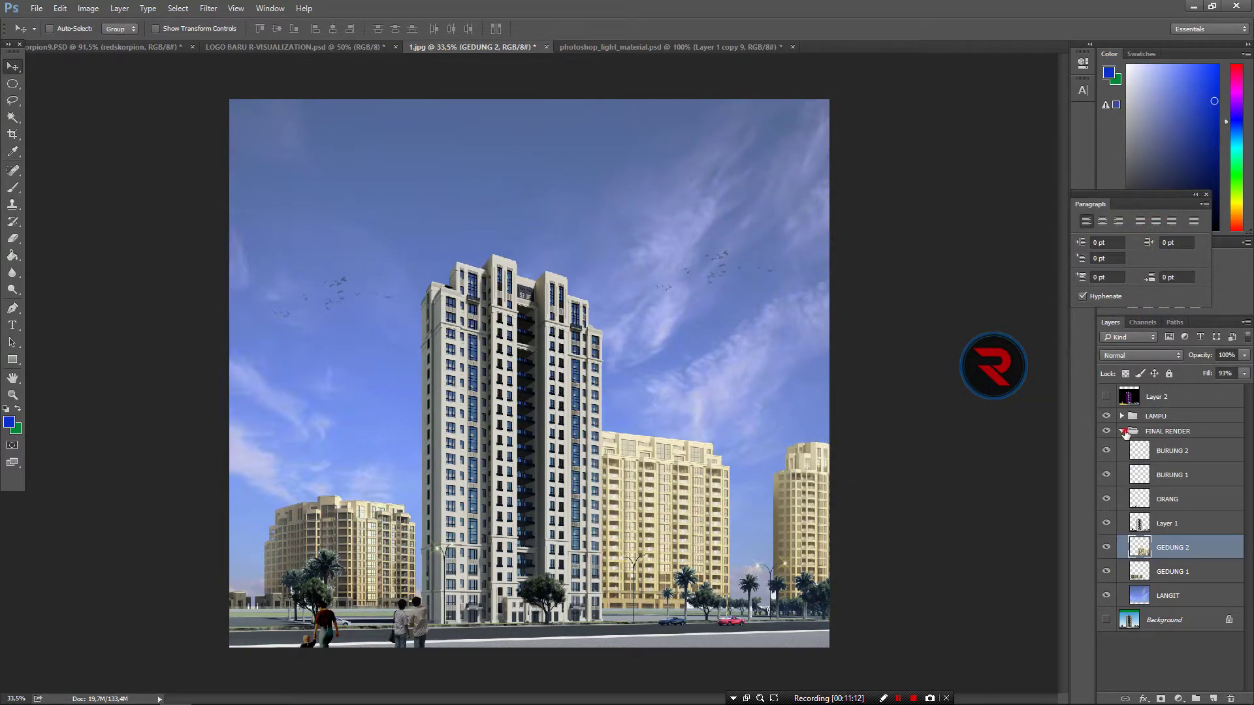
{"action": "left_click", "coordinate": [1122, 431]}
{"action": "left_click", "coordinate": [1156, 416]}
{"action": "scroll", "coordinate": [698, 444], "scroll_direction": "down", "scroll_amount": 2, "text": "alt"}
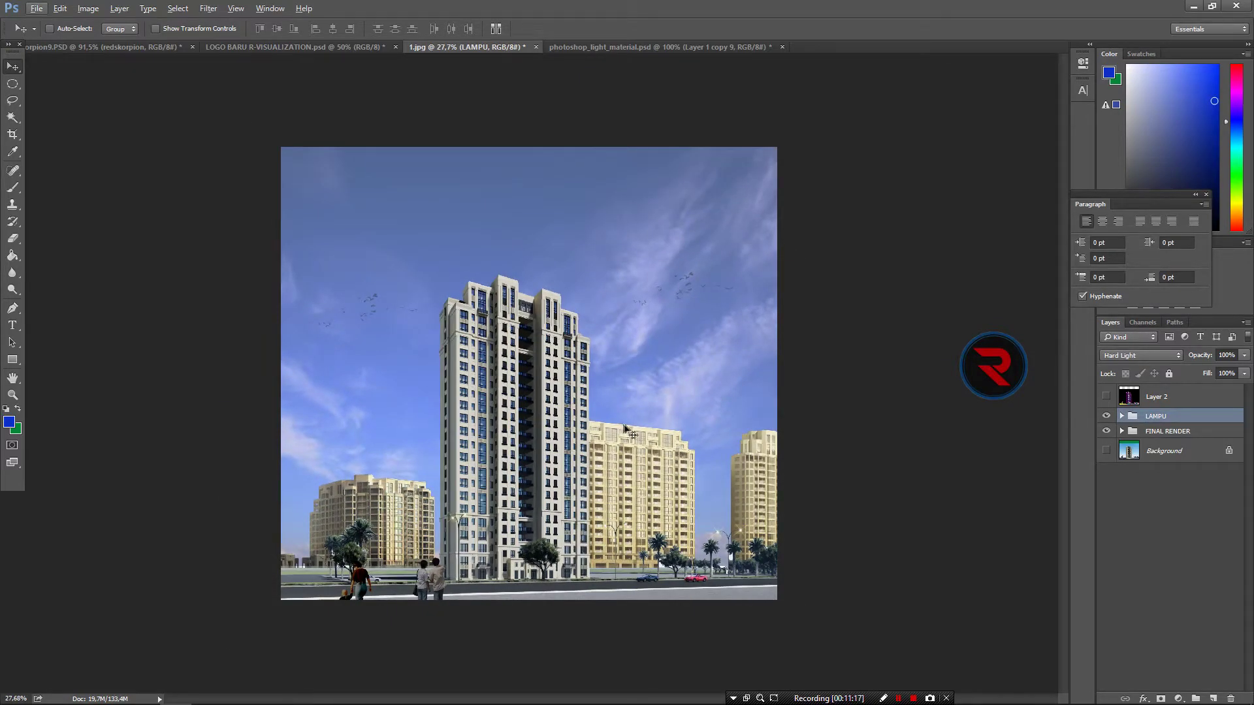
{"action": "left_click", "coordinate": [1162, 432]}
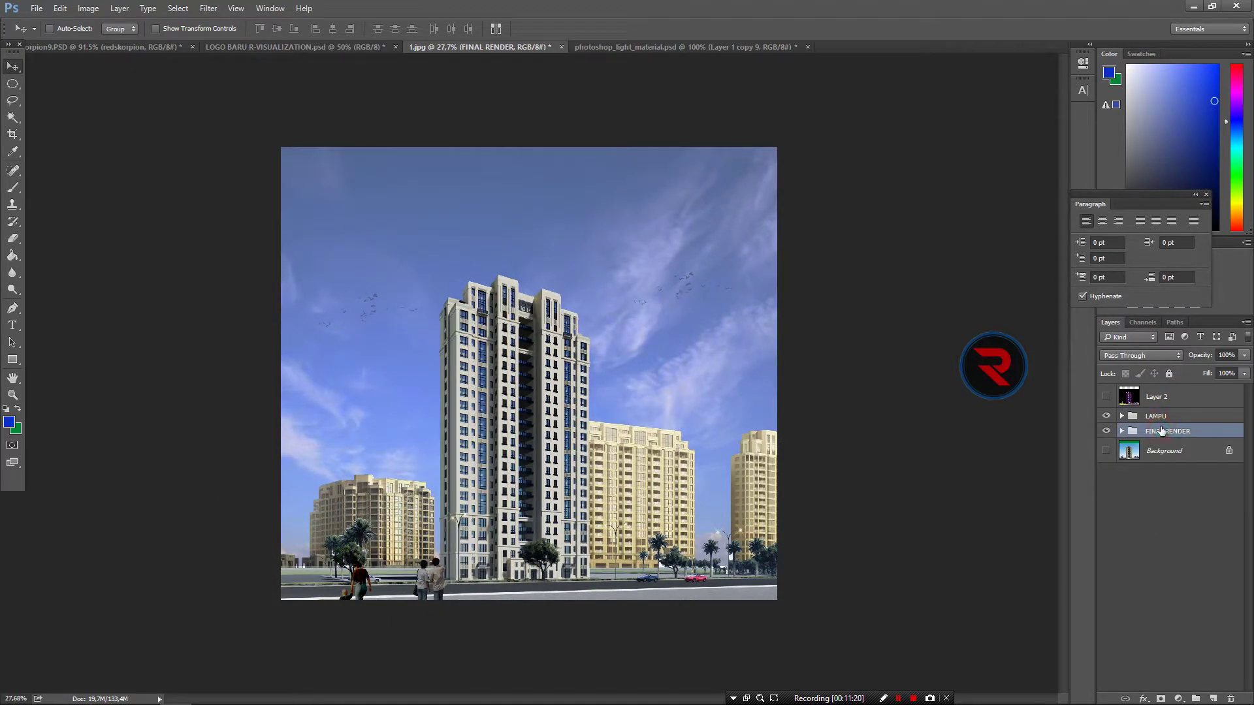
Step: Crop the left and right edges inward so the tower scene is roughly square
{"action": "left_click", "coordinate": [13, 135]}
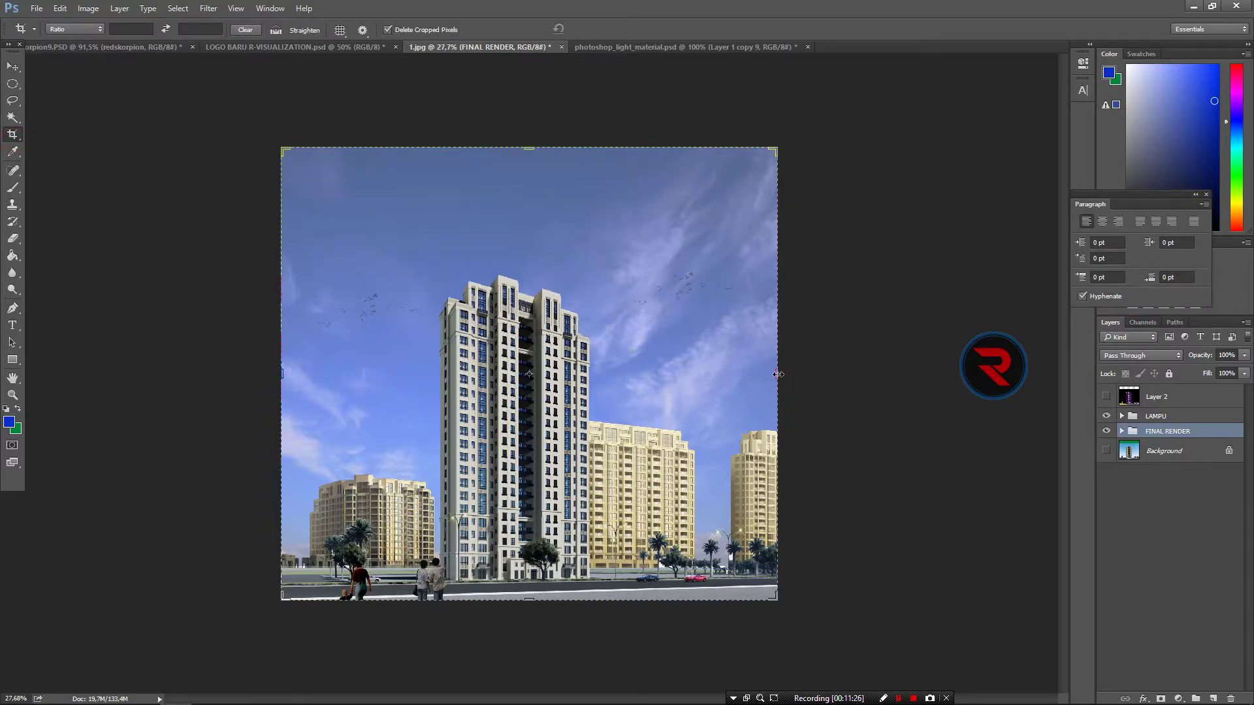
{"action": "left_click_drag", "start_coordinate": [778, 374], "coordinate": [752, 374]}
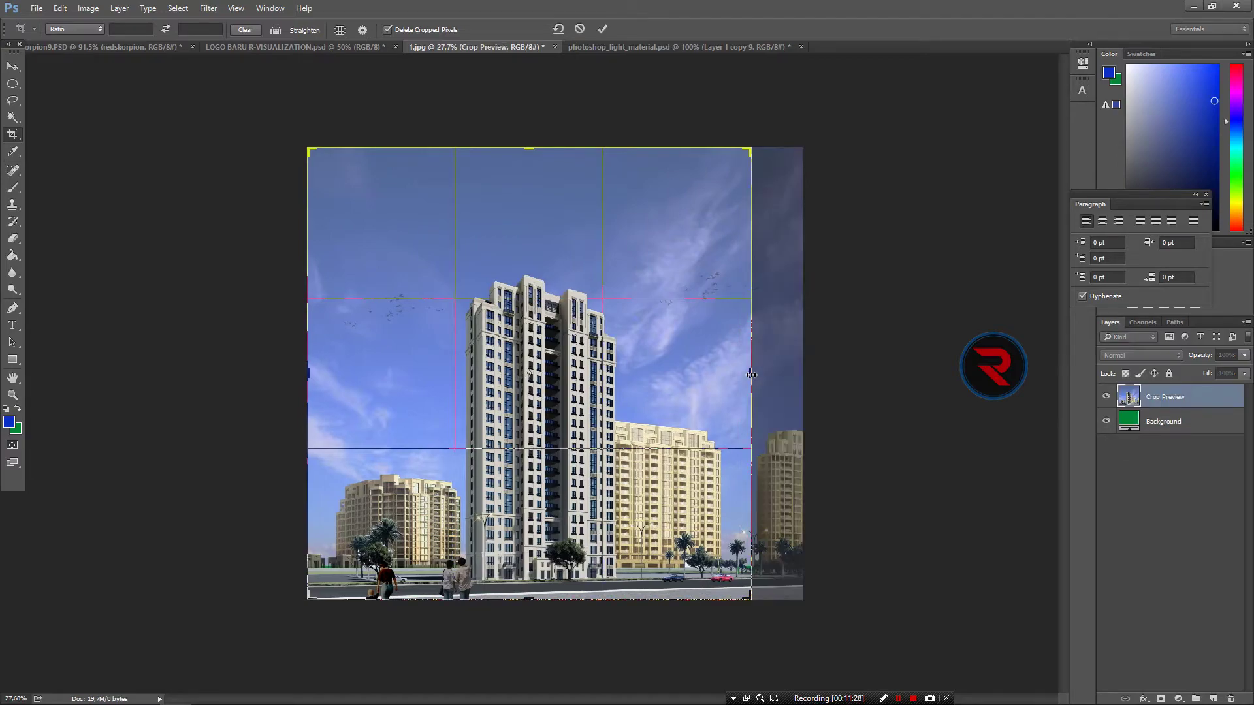
{"action": "mouse_move", "coordinate": [307, 373]}
{"action": "left_mouse_down"}
{"action": "mouse_move", "coordinate": [318, 377]}
{"action": "mouse_move", "coordinate": [308, 374]}
{"action": "left_mouse_up"}
{"action": "left_click_drag", "start_coordinate": [747, 371], "coordinate": [762, 372]}
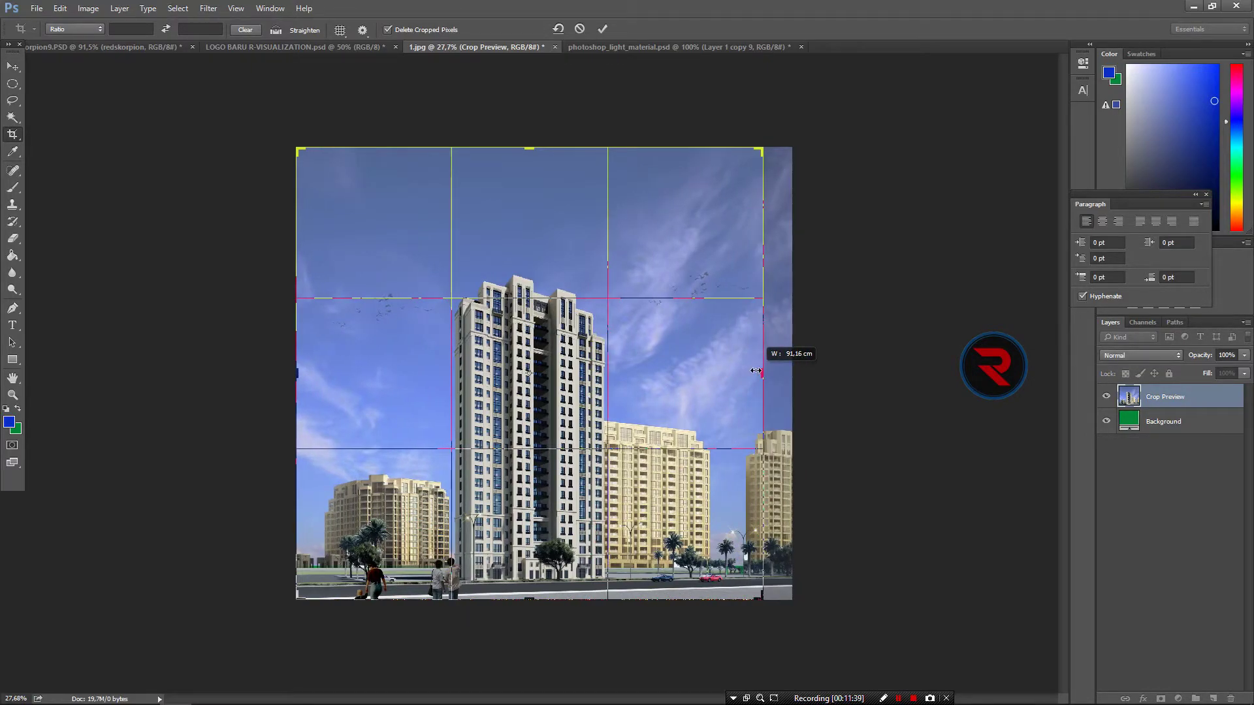
{"action": "left_click", "coordinate": [602, 28]}
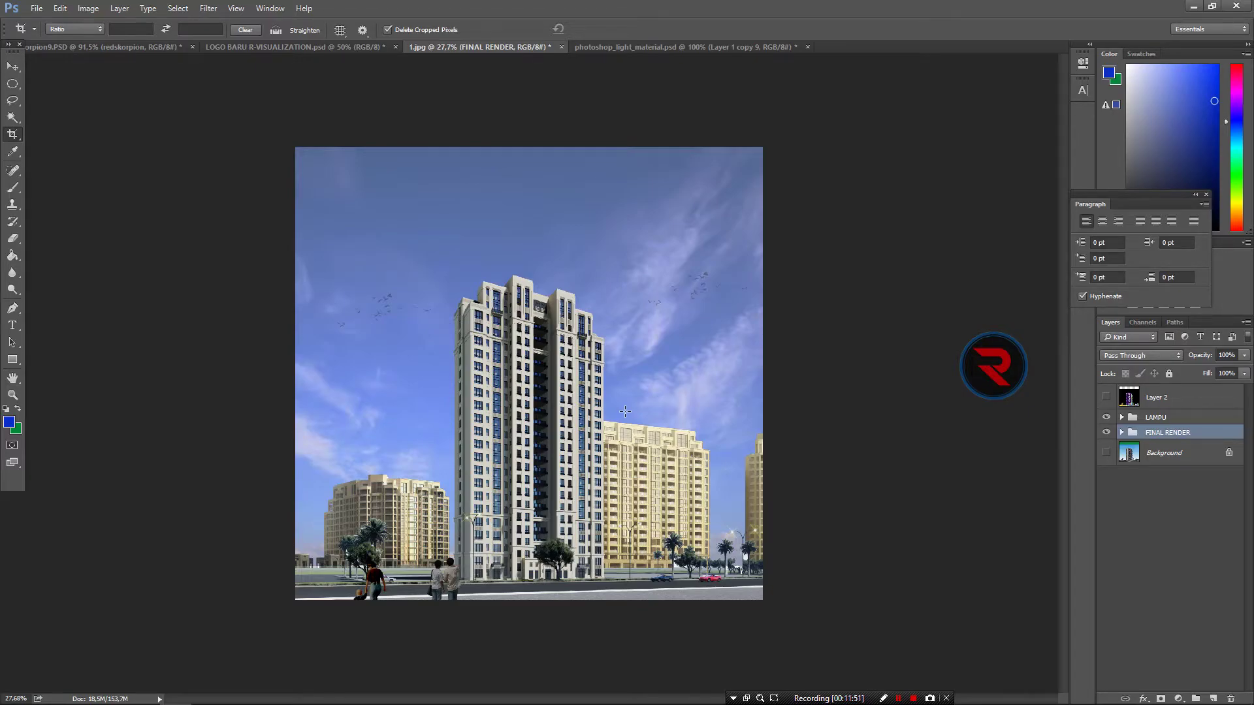
Step: Expand the FINAL RENDER group and inspect the colour-mask Layer 2, nudging it slightly
{"action": "scroll", "coordinate": [736, 625], "scroll_direction": "up", "scroll_amount": 1, "text": "alt"}
{"action": "scroll", "coordinate": [725, 543], "scroll_direction": "up", "scroll_amount": 3, "text": "alt"}
{"action": "scroll", "coordinate": [725, 542], "scroll_direction": "up", "scroll_amount": 1, "text": "alt"}
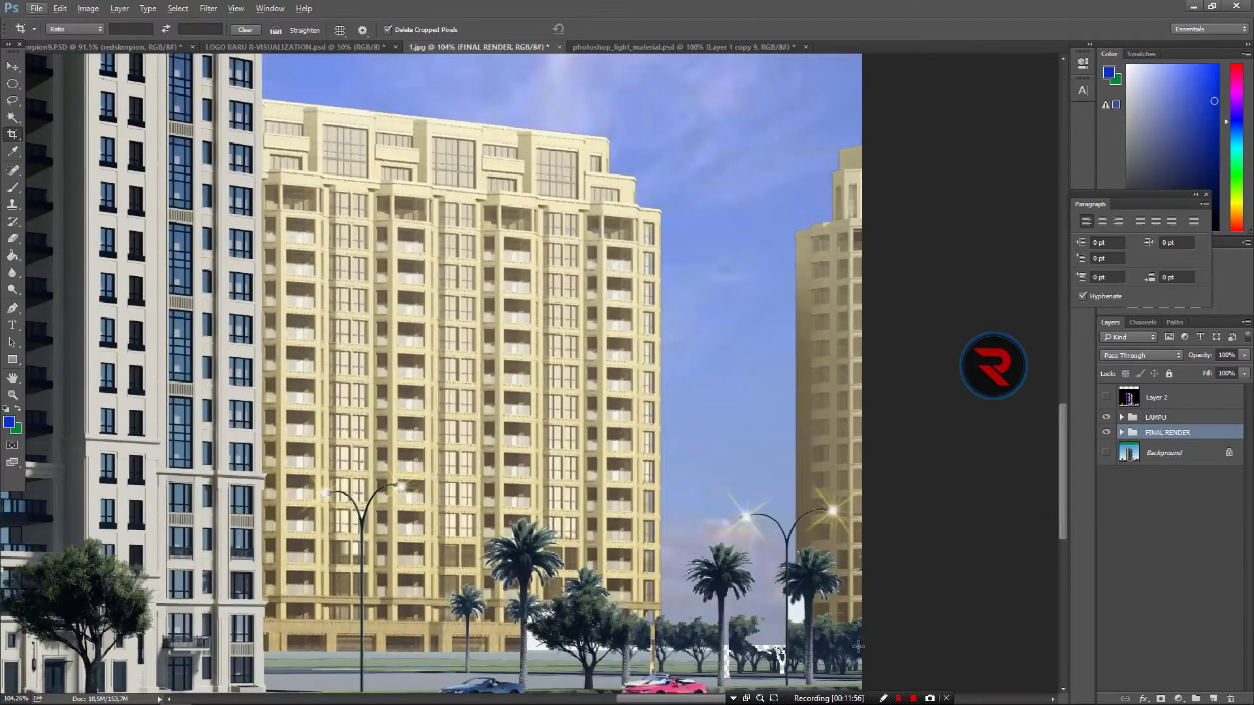
{"action": "left_click", "coordinate": [1122, 433]}
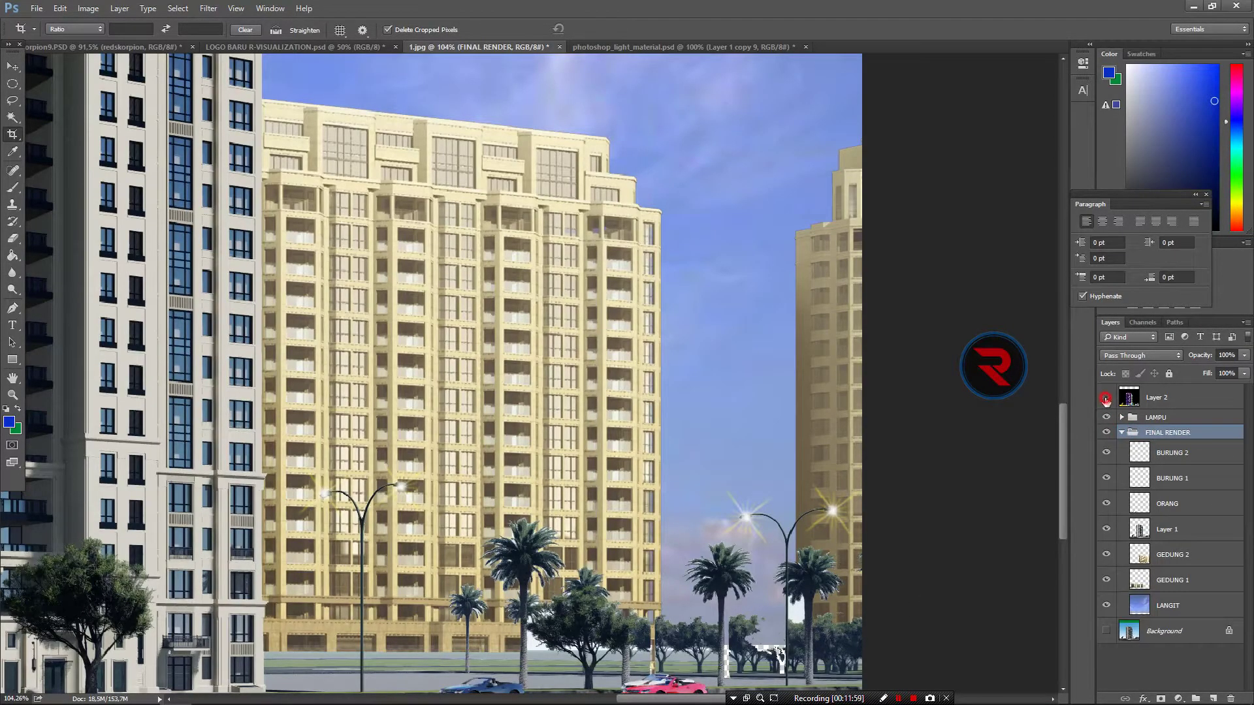
{"action": "left_click", "coordinate": [1105, 398]}
{"action": "left_click", "coordinate": [1156, 397]}
{"action": "scroll", "coordinate": [426, 433], "scroll_direction": "down", "scroll_amount": 2, "text": "alt"}
{"action": "scroll", "coordinate": [425, 433], "scroll_direction": "down", "scroll_amount": 3, "text": "alt"}
{"action": "left_click", "coordinate": [13, 66]}
{"action": "left_click_drag", "start_coordinate": [425, 354], "coordinate": [429, 352]}
{"action": "left_click", "coordinate": [1106, 399]}
{"action": "left_click", "coordinate": [1107, 399]}
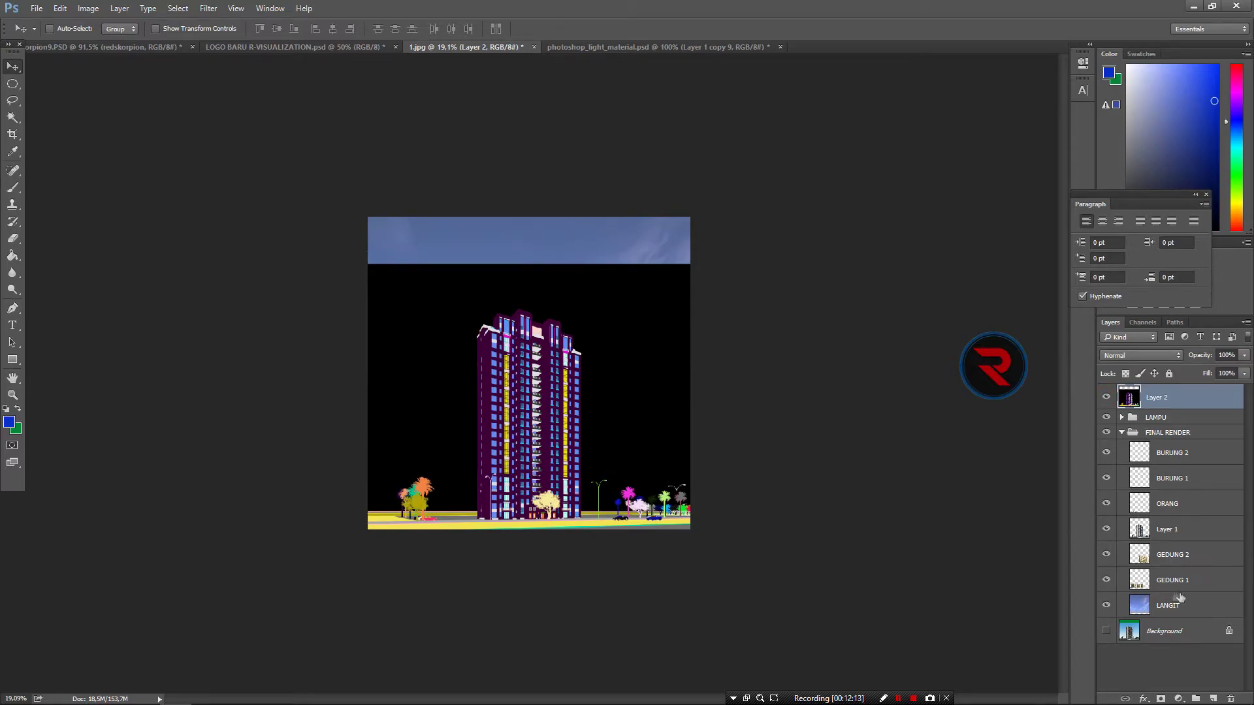
Step: Compare the render with and without the mask, then delete colour-mask Layer 2
{"action": "left_click", "coordinate": [1167, 529]}
{"action": "left_click", "coordinate": [1106, 529]}
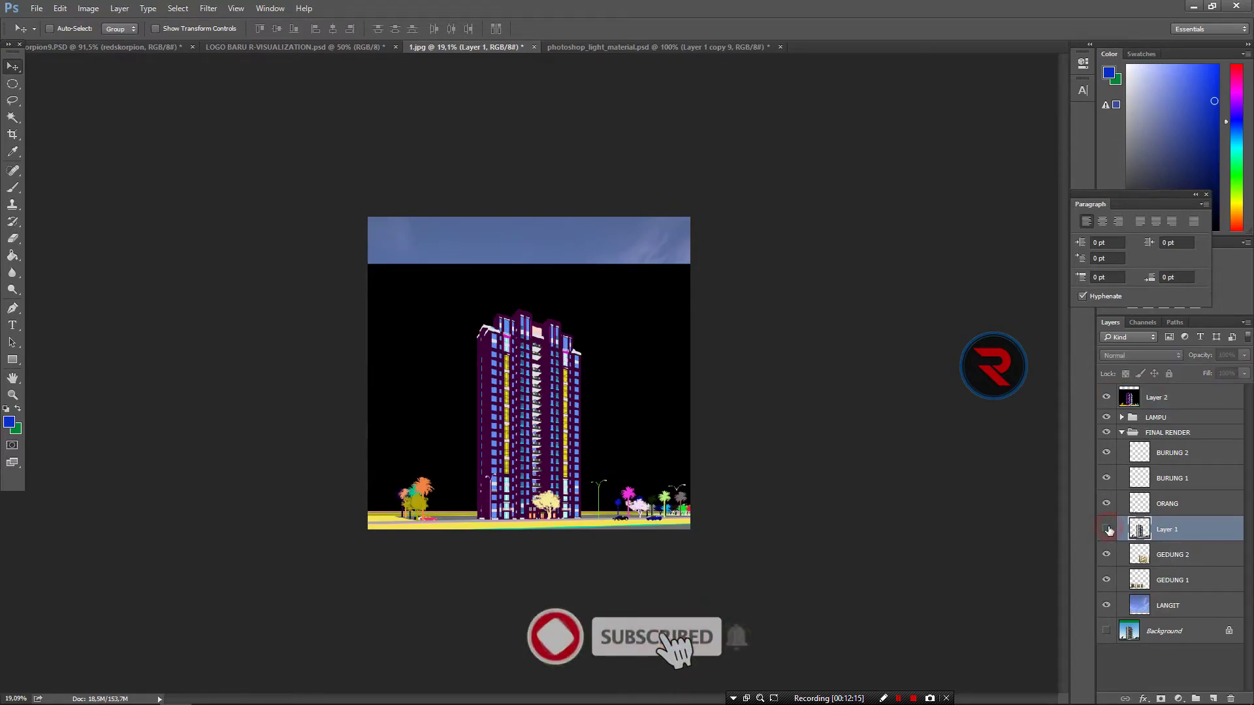
{"action": "left_click", "coordinate": [1106, 529]}
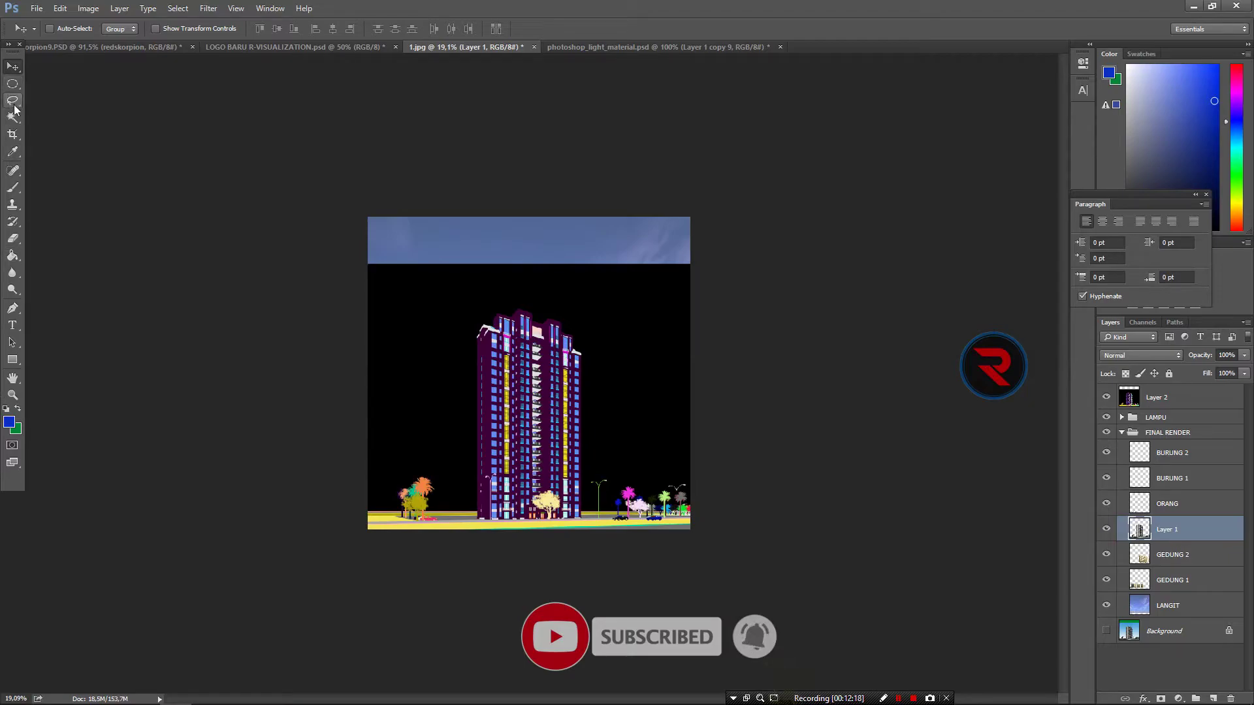
{"action": "left_click", "coordinate": [12, 117]}
{"action": "scroll", "coordinate": [394, 353], "scroll_direction": "up", "scroll_amount": 5, "text": "alt"}
{"action": "left_click", "coordinate": [1106, 396]}
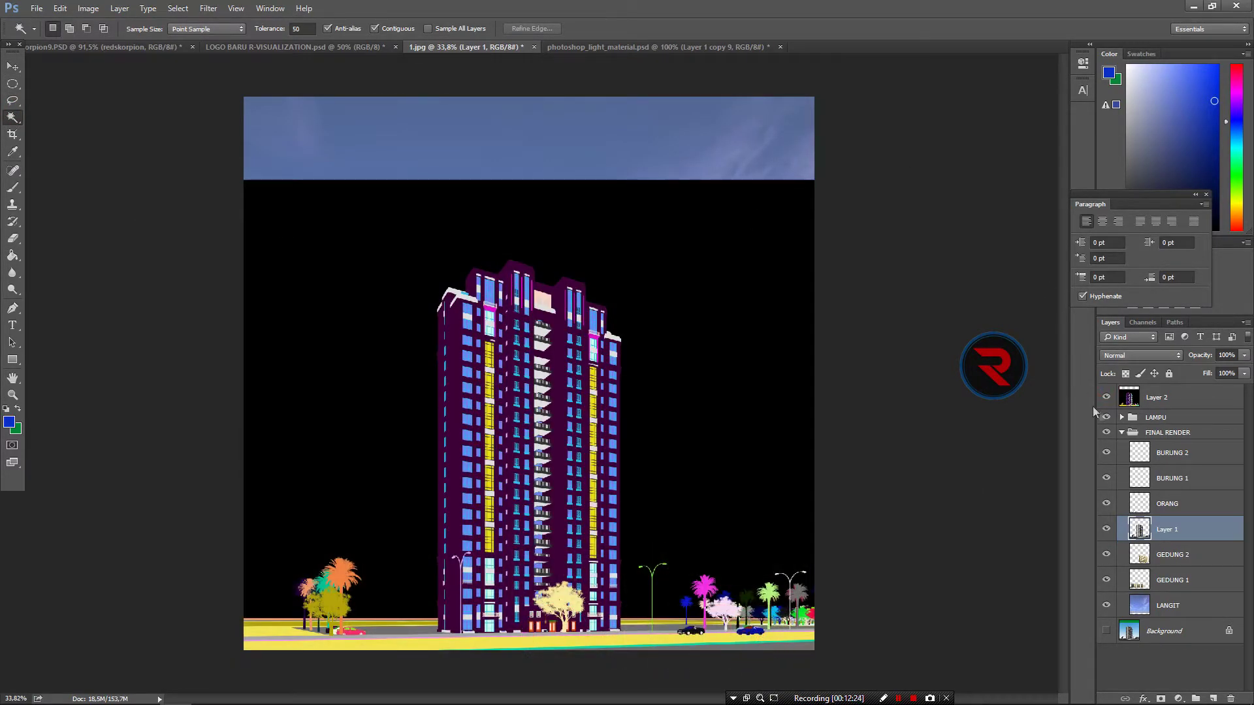
{"action": "left_click", "coordinate": [1106, 396]}
{"action": "left_click", "coordinate": [1152, 397]}
{"action": "key", "text": "Delete"}
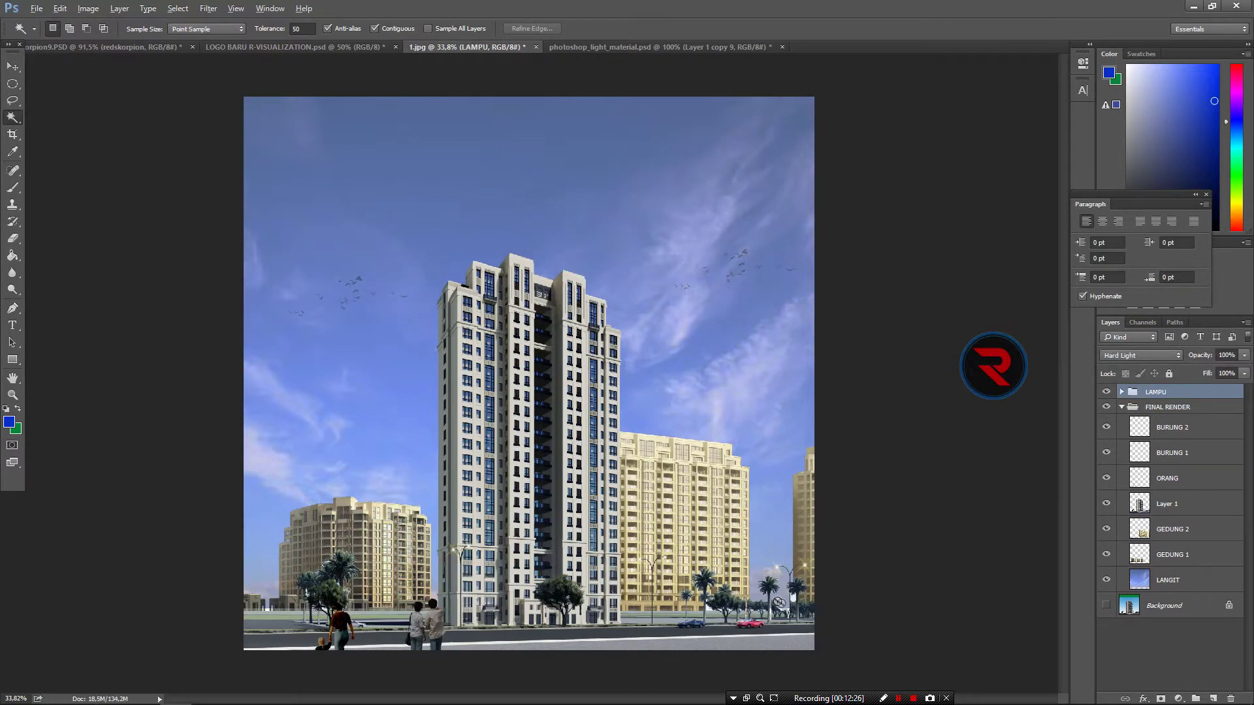
Step: Magic-wand the stray white patch on Layer 1, delete it, and deselect
{"action": "scroll", "coordinate": [779, 602], "scroll_direction": "up", "scroll_amount": 3, "text": "alt"}
{"action": "scroll", "coordinate": [779, 602], "scroll_direction": "up", "scroll_amount": 3, "text": "alt"}
{"action": "scroll", "coordinate": [780, 602], "scroll_direction": "up", "scroll_amount": 3, "text": "alt"}
{"action": "scroll", "coordinate": [779, 602], "scroll_direction": "up", "scroll_amount": 3, "text": "alt"}
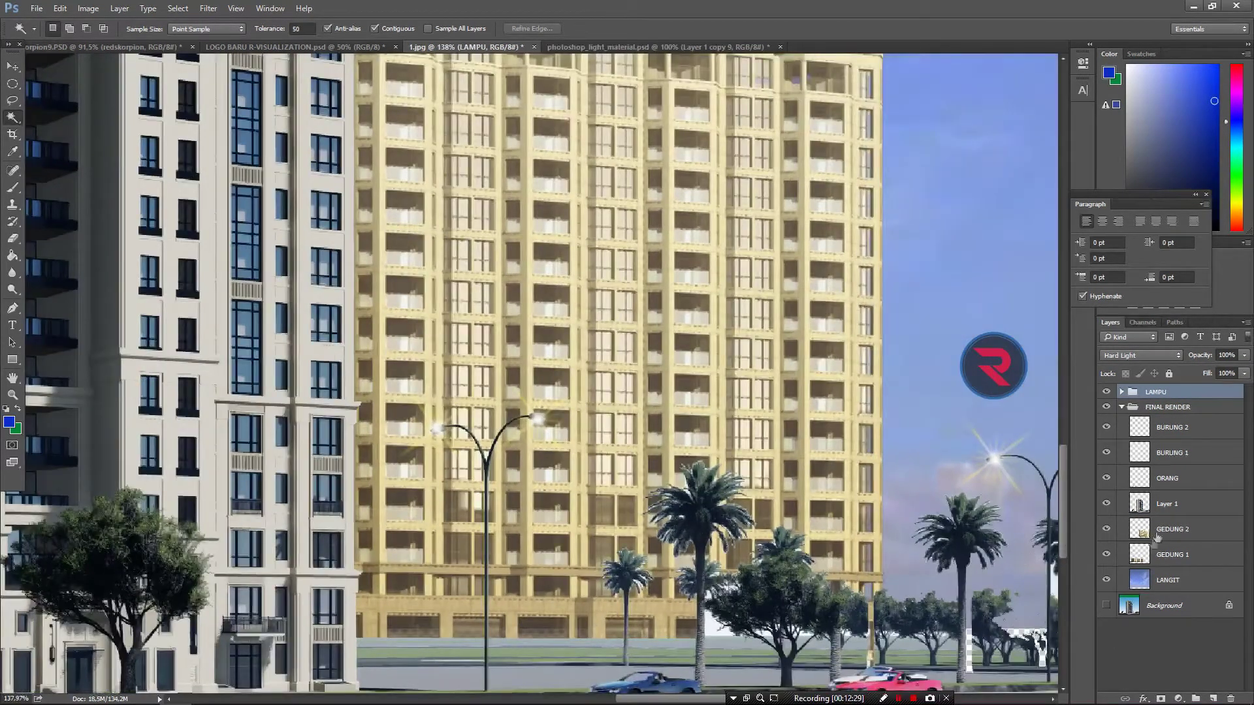
{"action": "left_click", "coordinate": [1167, 507]}
{"action": "left_click", "coordinate": [714, 625]}
{"action": "key", "text": "Delete"}
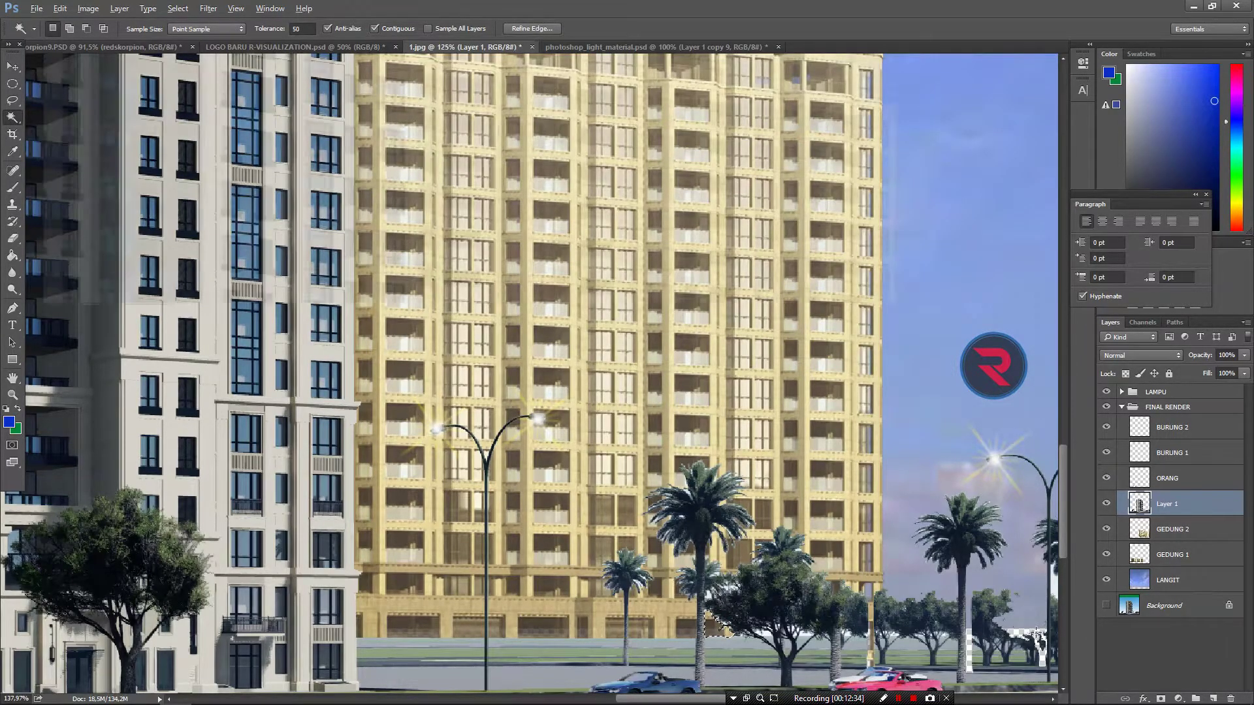
{"action": "scroll", "coordinate": [1035, 630], "scroll_direction": "down", "scroll_amount": 3, "text": "alt"}
{"action": "scroll", "coordinate": [1035, 631], "scroll_direction": "down", "scroll_amount": 2, "text": "alt"}
{"action": "scroll", "coordinate": [803, 600], "scroll_direction": "up", "scroll_amount": 3, "text": "alt"}
{"action": "scroll", "coordinate": [803, 601], "scroll_direction": "up", "scroll_amount": 2, "text": "alt"}
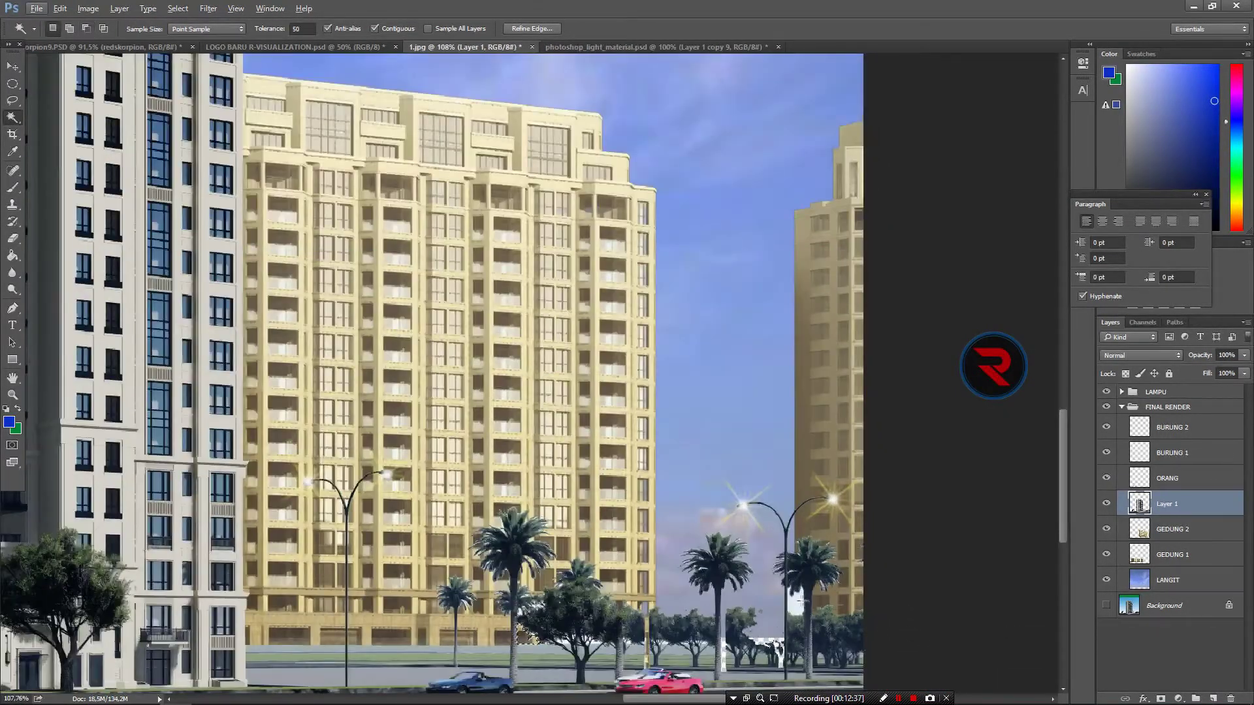
{"action": "key", "text": "ctrl+d"}
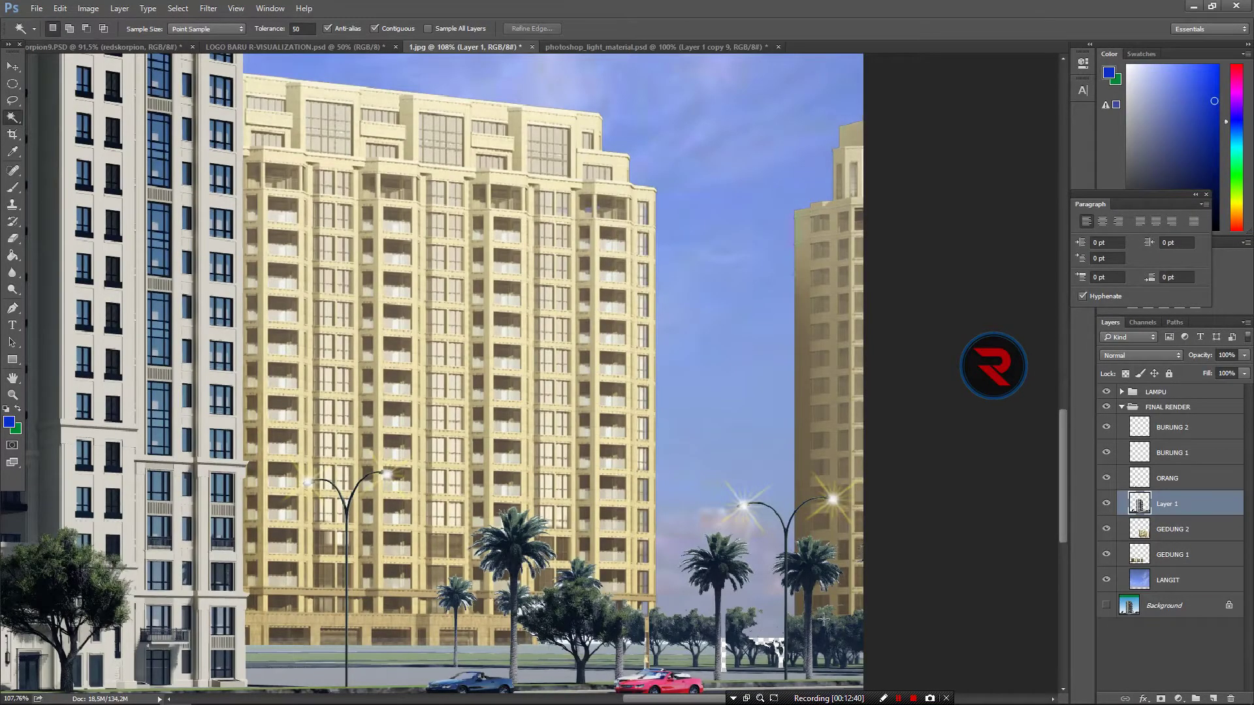
Step: Shift the LANGIT sky down and stretch it upward to cover the image top
{"action": "scroll", "coordinate": [824, 619], "scroll_direction": "down", "scroll_amount": 2, "text": "alt"}
{"action": "left_click", "coordinate": [1169, 577]}
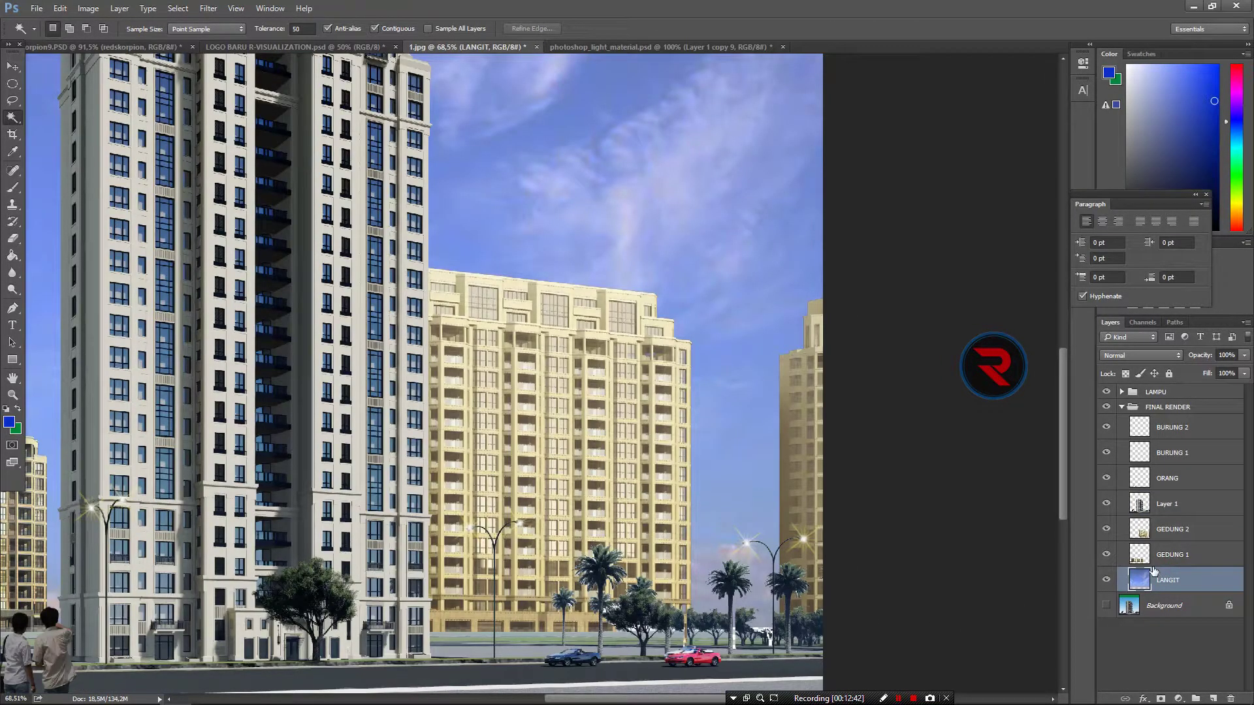
{"action": "scroll", "coordinate": [665, 465], "scroll_direction": "down", "scroll_amount": 3, "text": "alt"}
{"action": "left_click", "coordinate": [12, 66]}
{"action": "left_click_drag", "start_coordinate": [661, 387], "coordinate": [671, 411]}
{"action": "key", "text": "ctrl+t"}
{"action": "left_click_drag", "start_coordinate": [530, 196], "coordinate": [530, 146]}
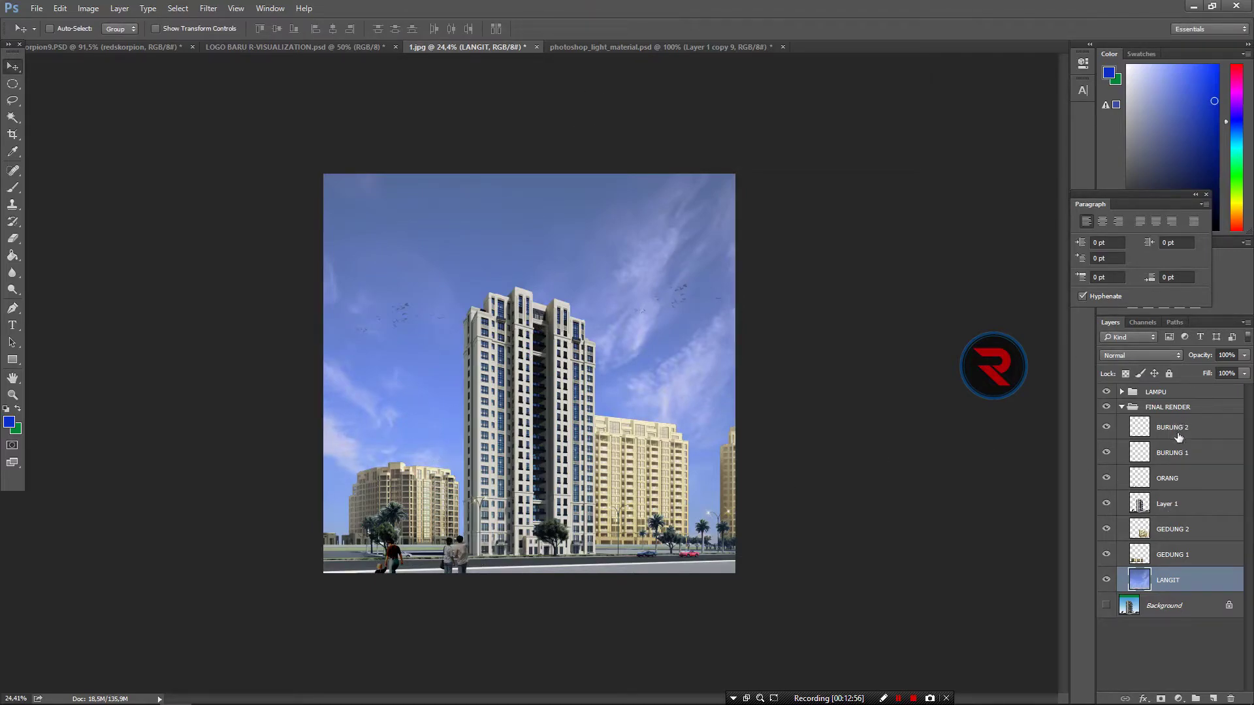
Step: Collapse the FINAL RENDER group and select the LAMPU group
{"action": "left_click", "coordinate": [1137, 407]}
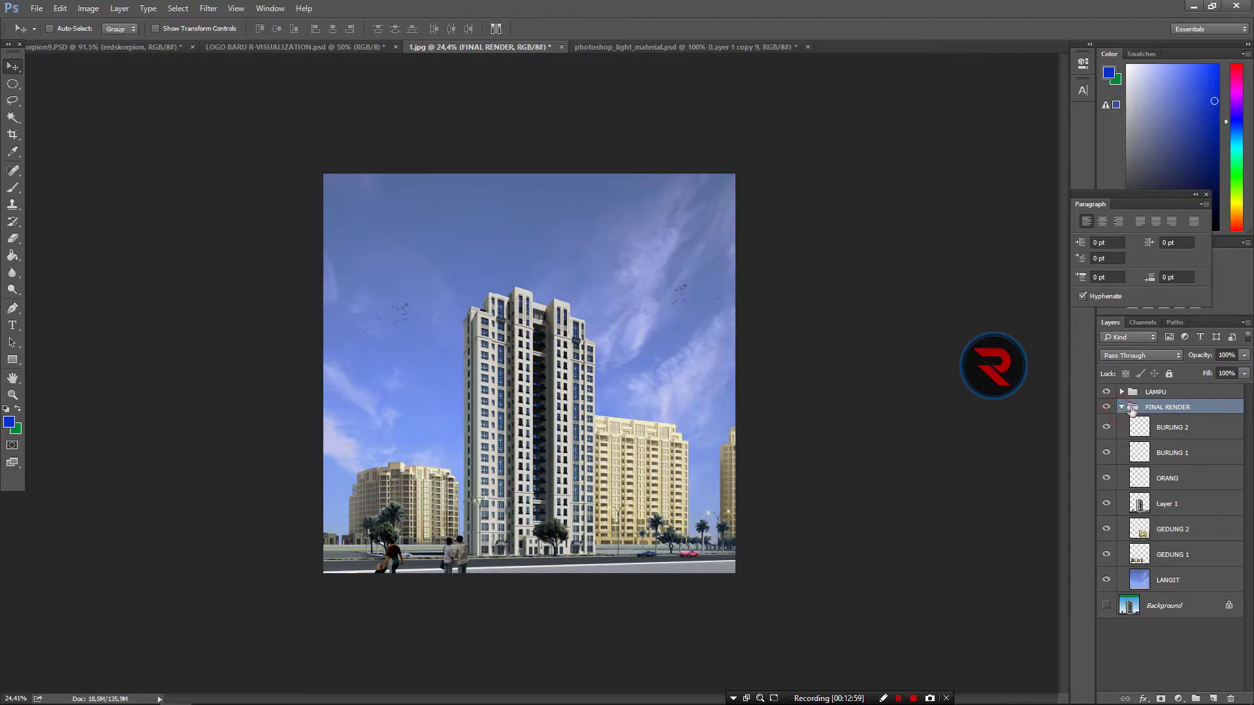
{"action": "left_click", "coordinate": [1122, 407]}
{"action": "left_click", "coordinate": [1169, 392]}
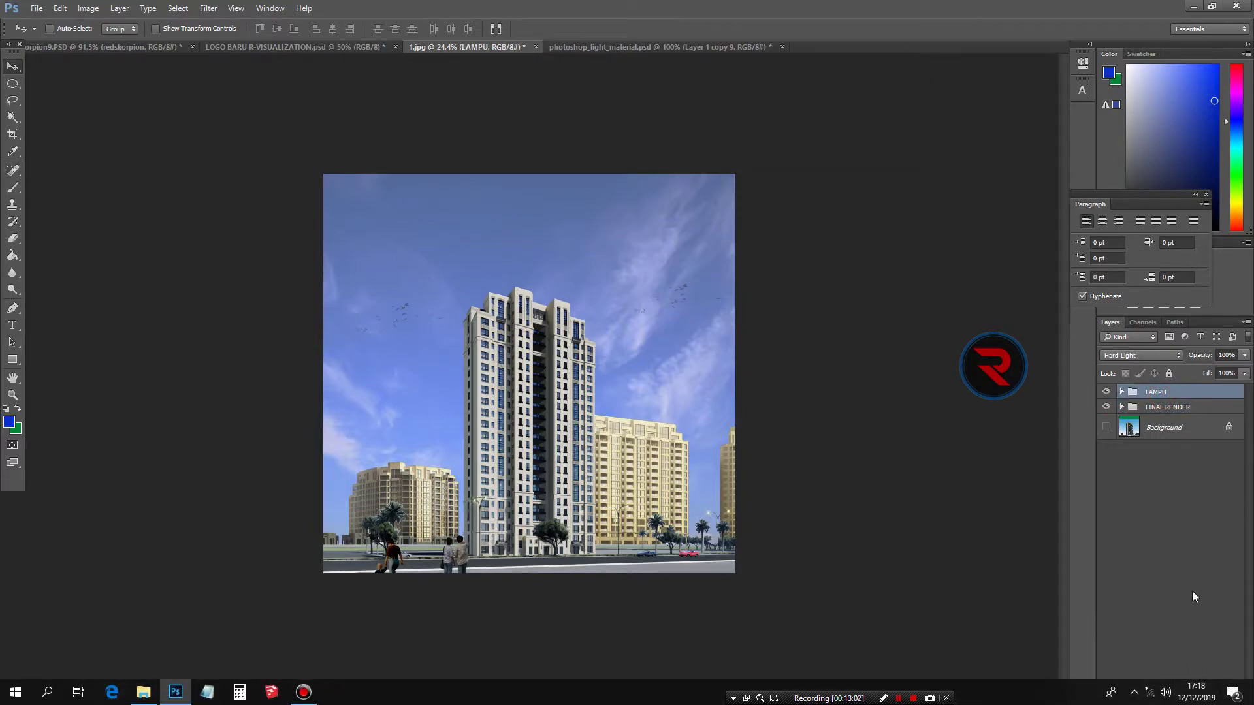
Step: Add a new layer above LAMPU and brush a large soft blue dab lower-left
{"action": "left_click", "coordinate": [1213, 698]}
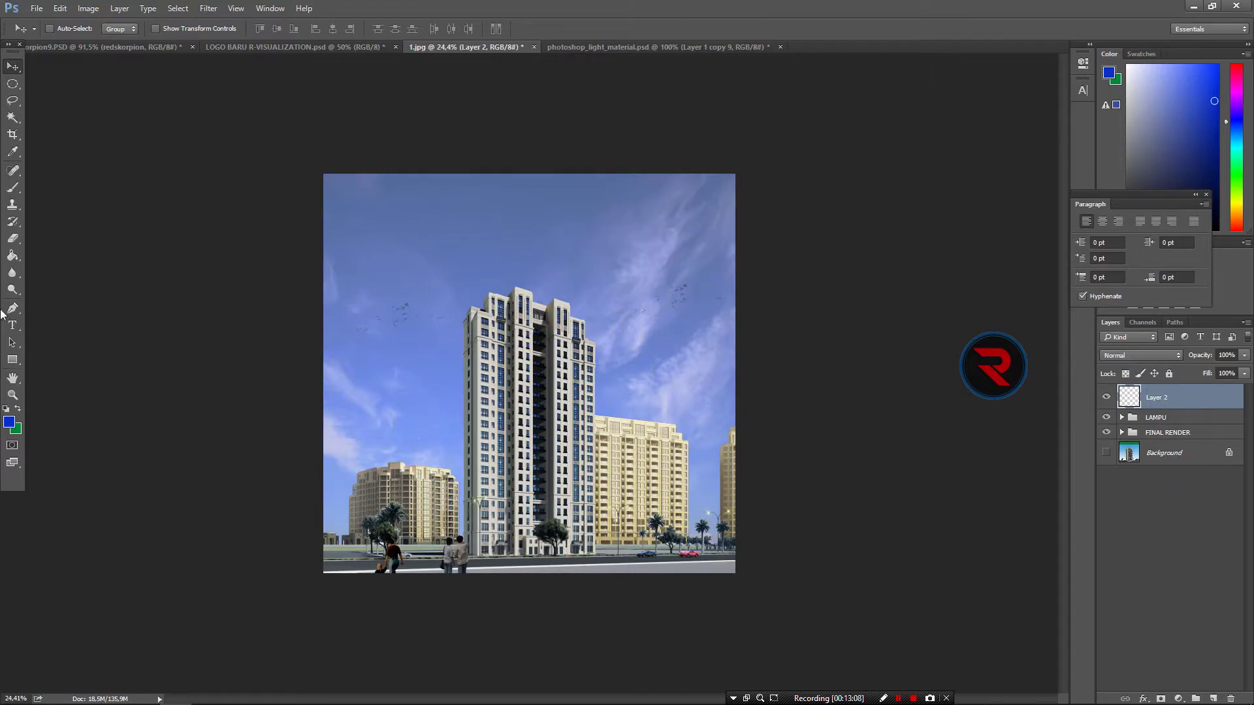
{"action": "left_click", "coordinate": [13, 188]}
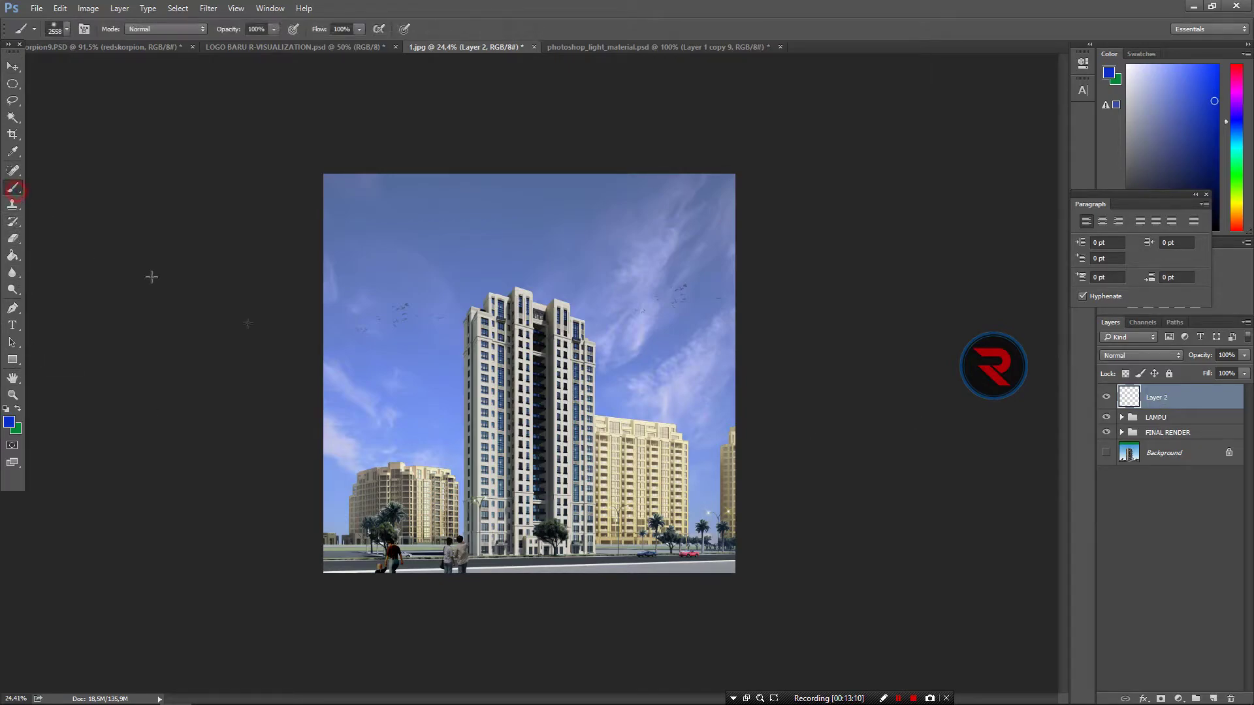
{"action": "left_click", "coordinate": [427, 439]}
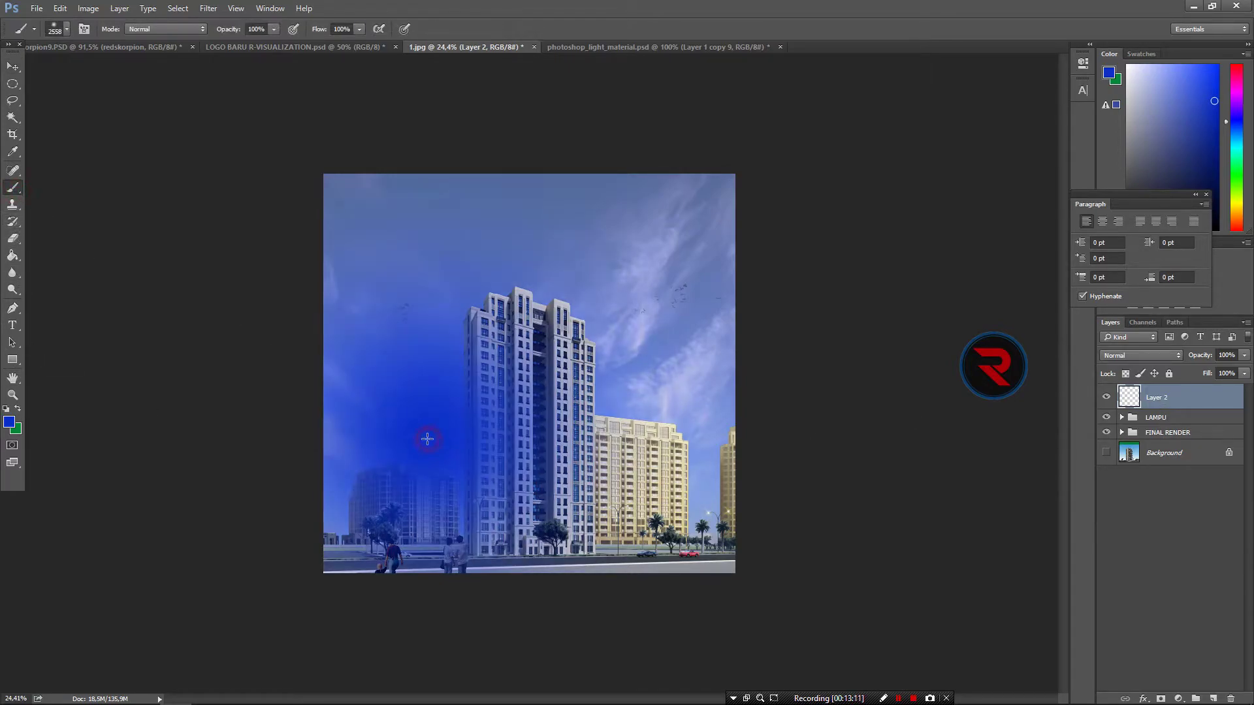
Step: Apply Gaussian Blur with a 72,1-pixel radius to the blue wash
{"action": "left_click", "coordinate": [206, 8]}
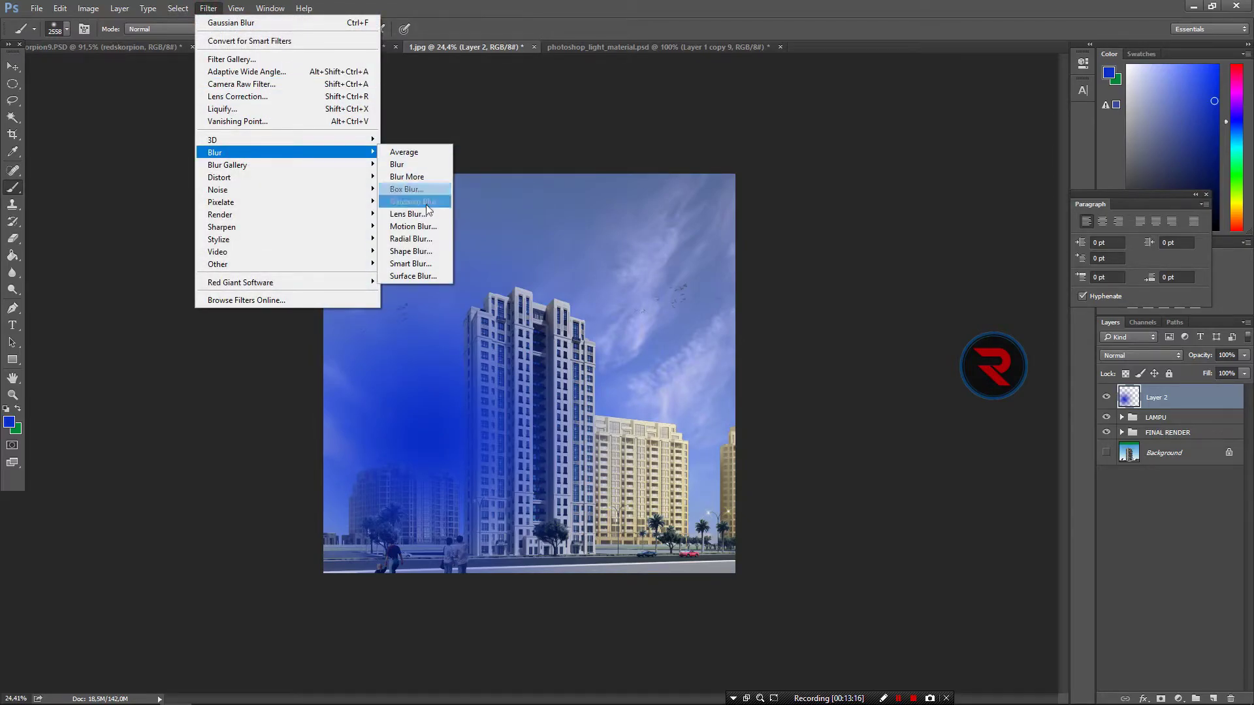
{"action": "left_click", "coordinate": [428, 208]}
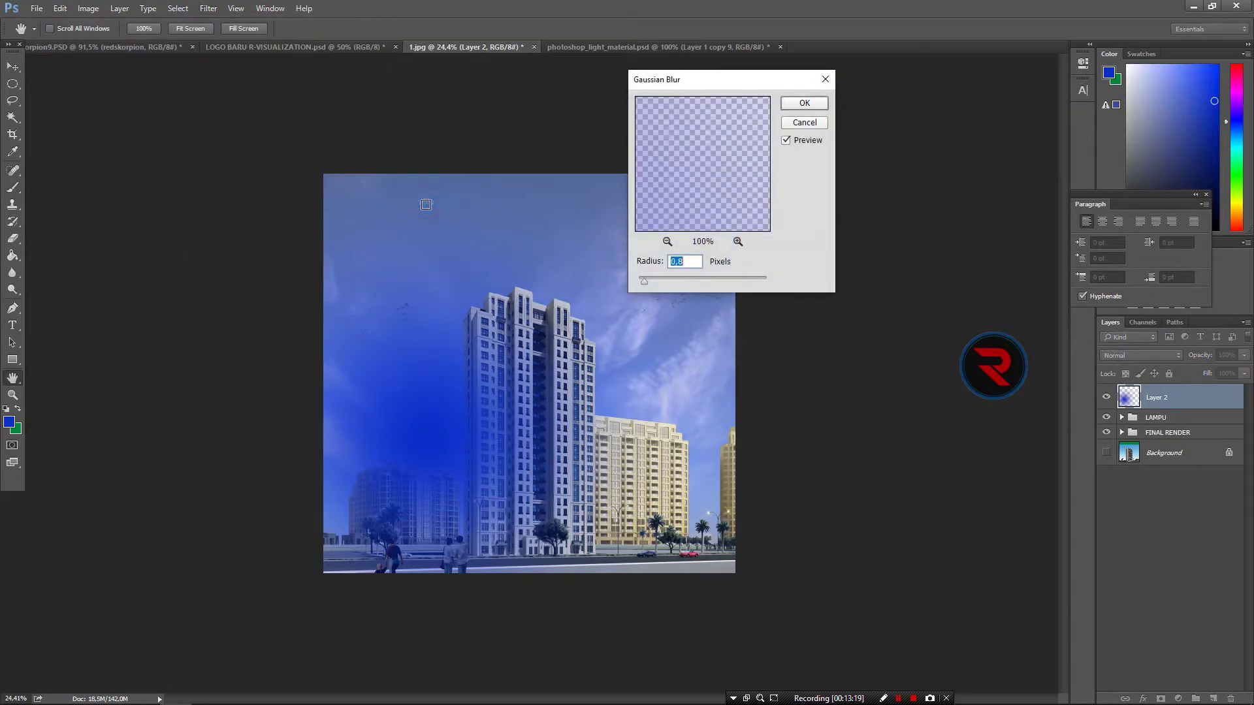
{"action": "left_click_drag", "start_coordinate": [641, 282], "coordinate": [768, 290]}
{"action": "left_click", "coordinate": [804, 103]}
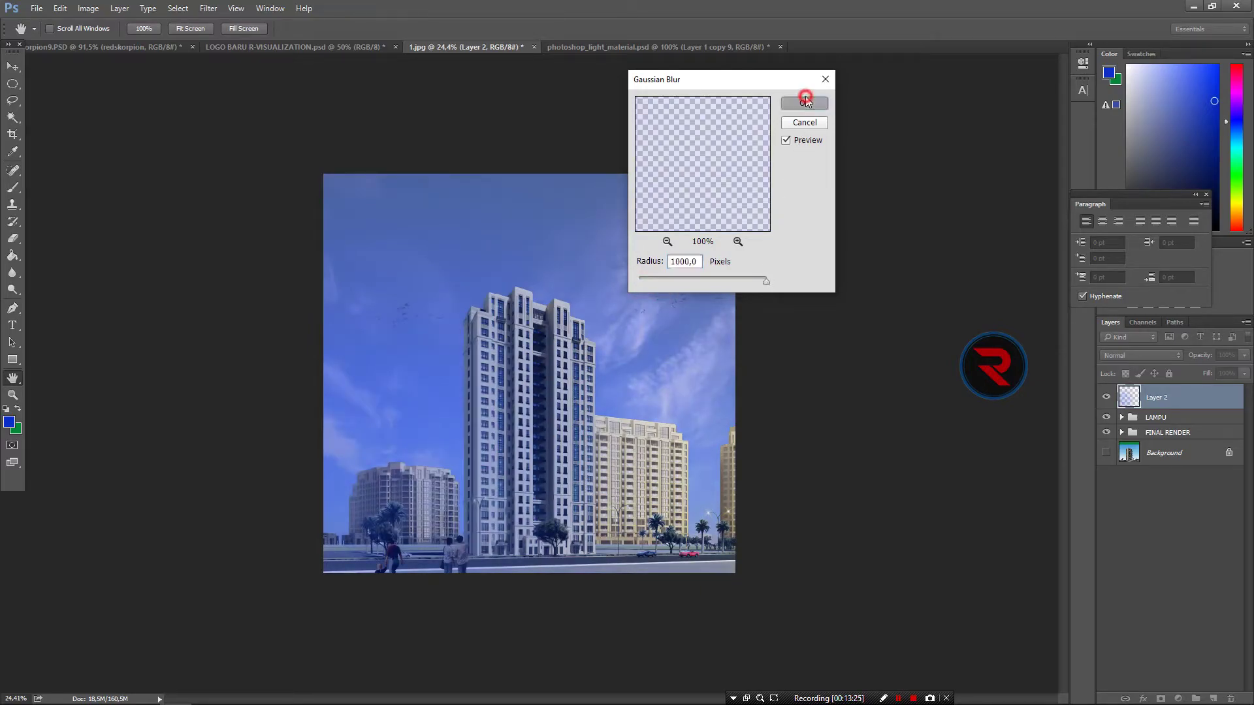
Step: Blend Layer 2 in Soft Light and lower its fill and opacity
{"action": "left_click", "coordinate": [1128, 354]}
{"action": "left_click", "coordinate": [1131, 497]}
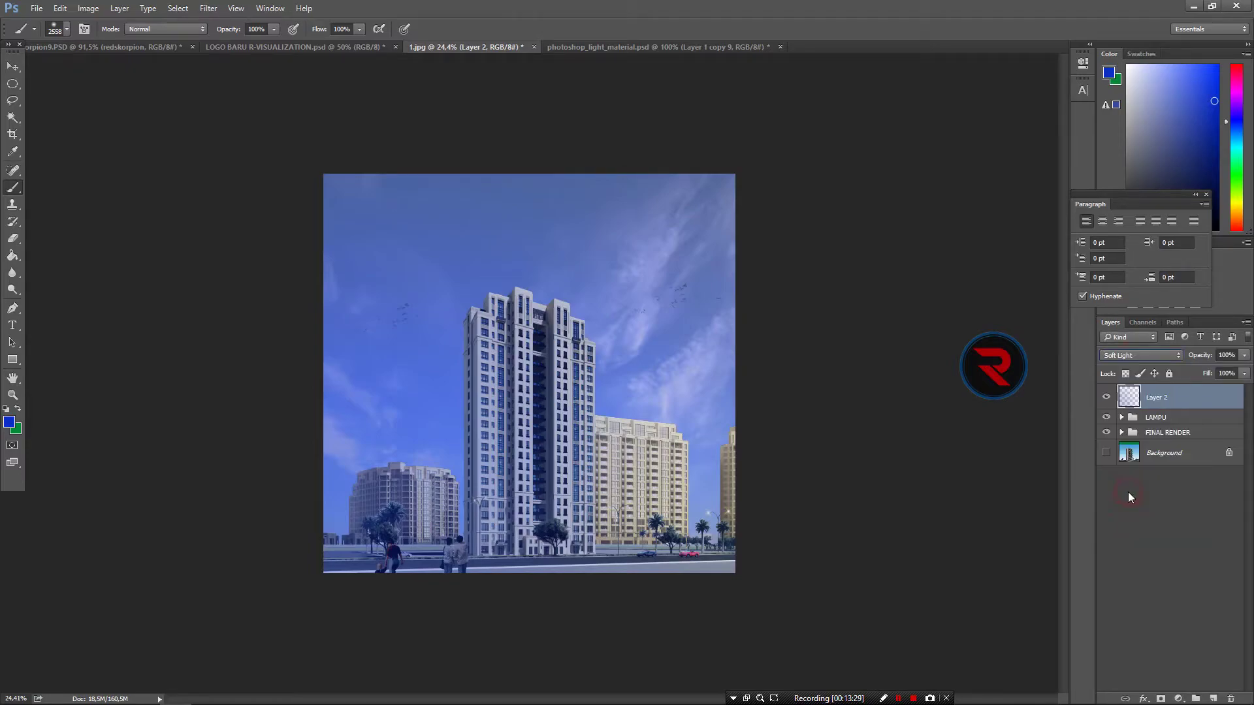
{"action": "left_click_drag", "start_coordinate": [1206, 375], "coordinate": [1172, 357]}
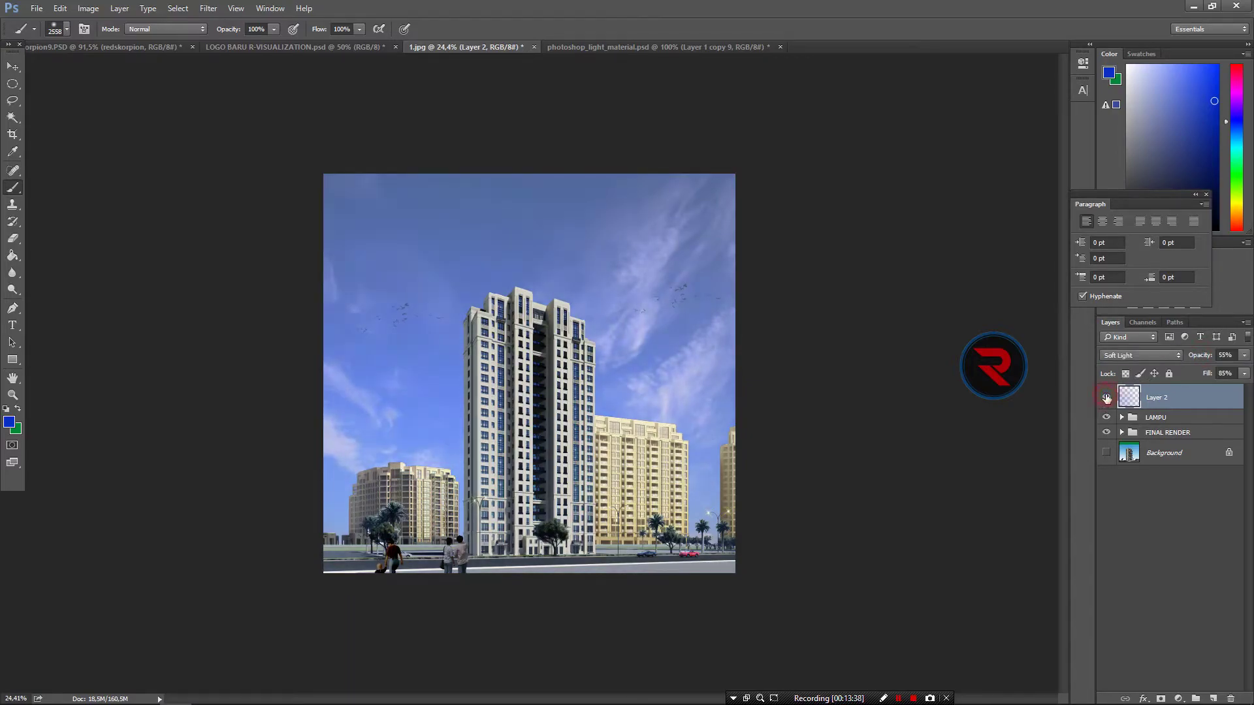
Step: Duplicate the blue wash, reposition the copy, and lower its opacity to 28%
{"action": "key", "text": "ctrl+j"}
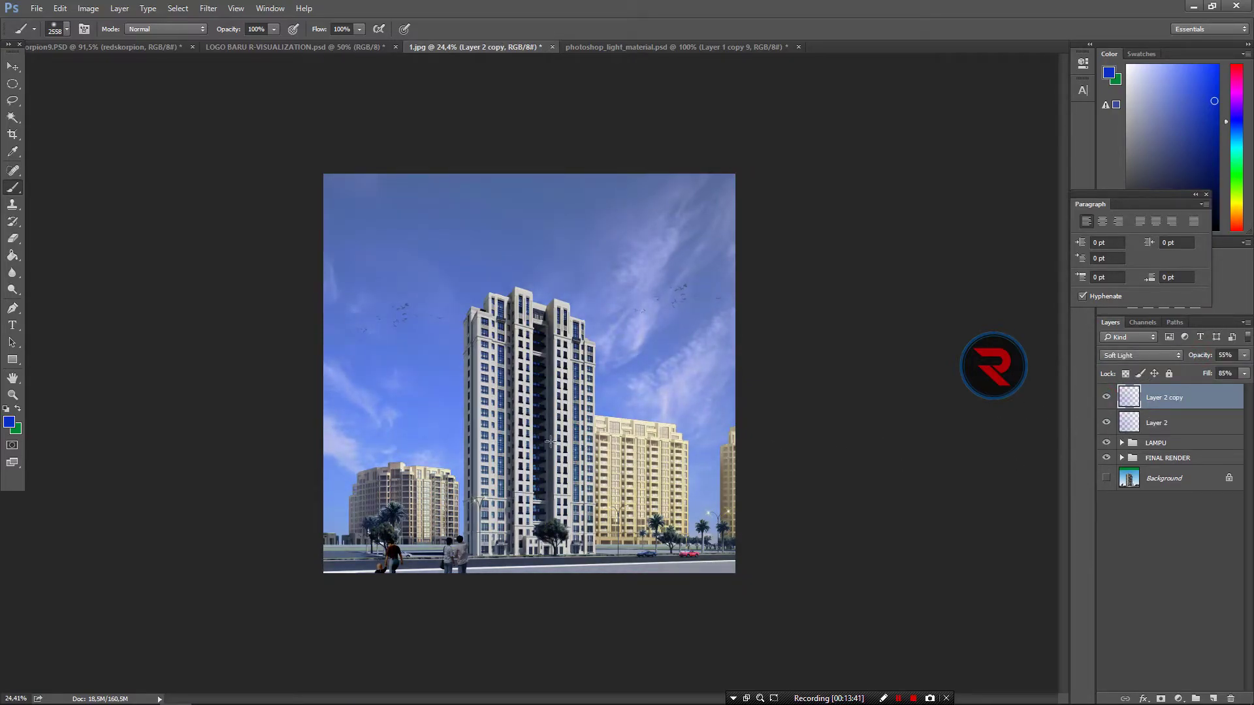
{"action": "key", "text": "v"}
{"action": "mouse_move", "coordinate": [461, 439]}
{"action": "left_mouse_down"}
{"action": "mouse_move", "coordinate": [655, 431]}
{"action": "mouse_move", "coordinate": [398, 282]}
{"action": "left_mouse_up"}
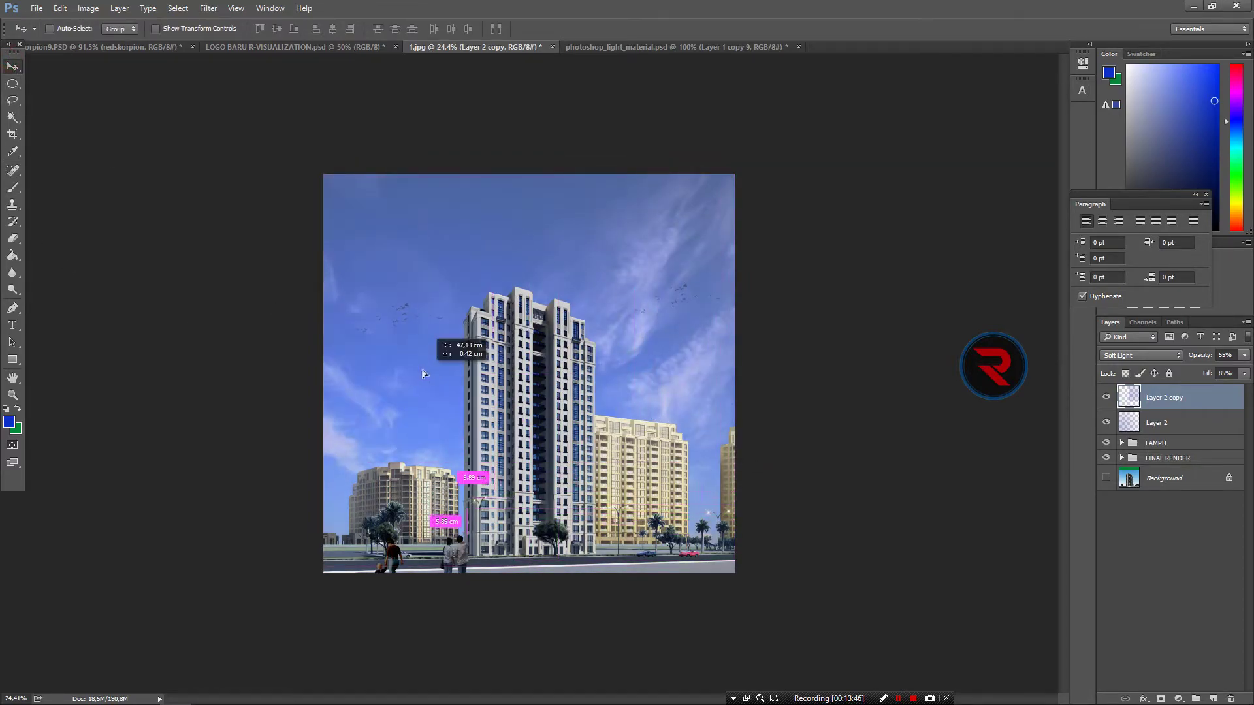
{"action": "left_click_drag", "start_coordinate": [397, 282], "coordinate": [409, 473]}
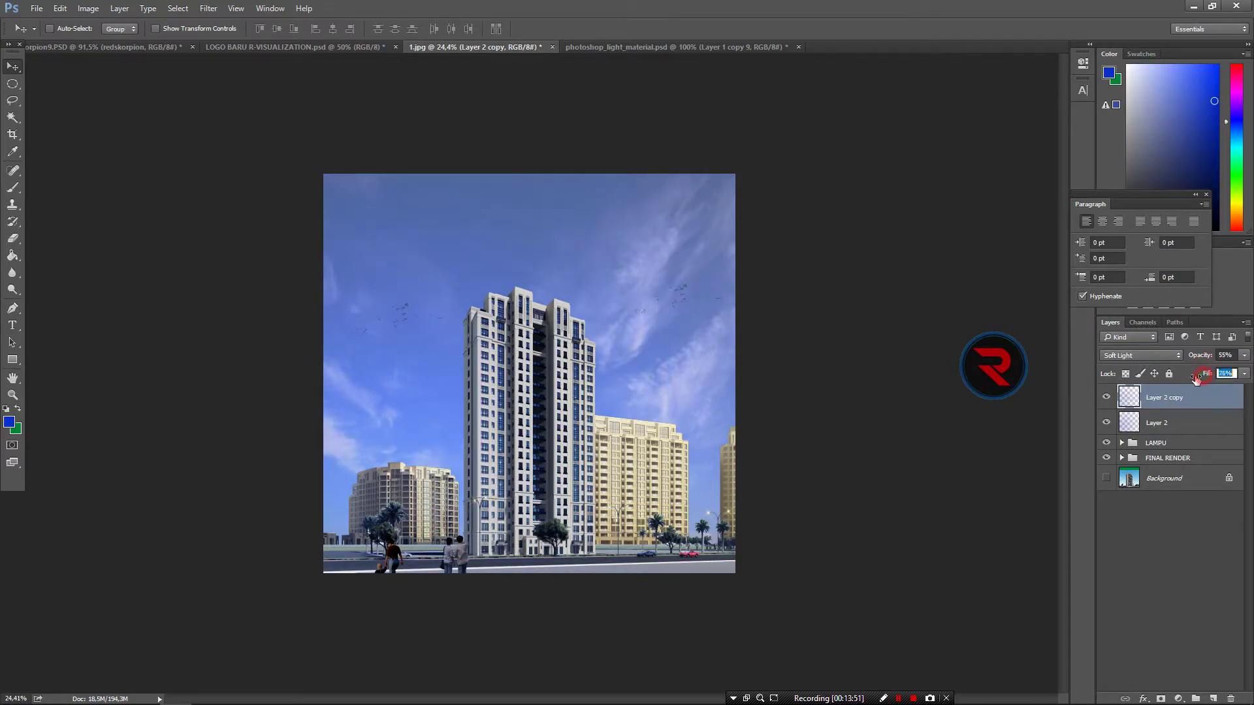
{"action": "mouse_move", "coordinate": [1205, 356]}
{"action": "left_mouse_down"}
{"action": "mouse_move", "coordinate": [1183, 358]}
{"action": "mouse_move", "coordinate": [1187, 377]}
{"action": "mouse_move", "coordinate": [1163, 409]}
{"action": "left_mouse_up"}
Step: Open the layer context menu, cancel without merging, and reselect only Layer 2 copy
{"action": "left_click", "coordinate": [1169, 461], "text": "shift"}
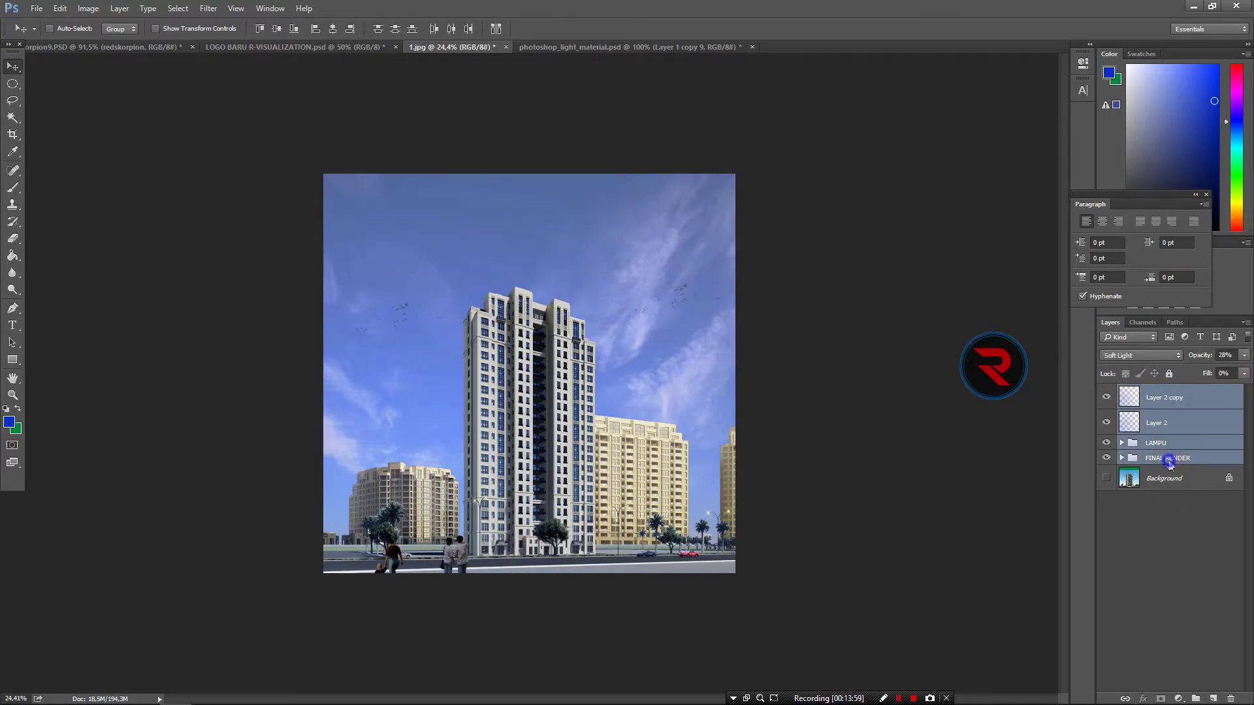
{"action": "right_click", "coordinate": [1169, 460]}
{"action": "left_click", "coordinate": [1166, 587]}
{"action": "right_click", "coordinate": [1170, 464]}
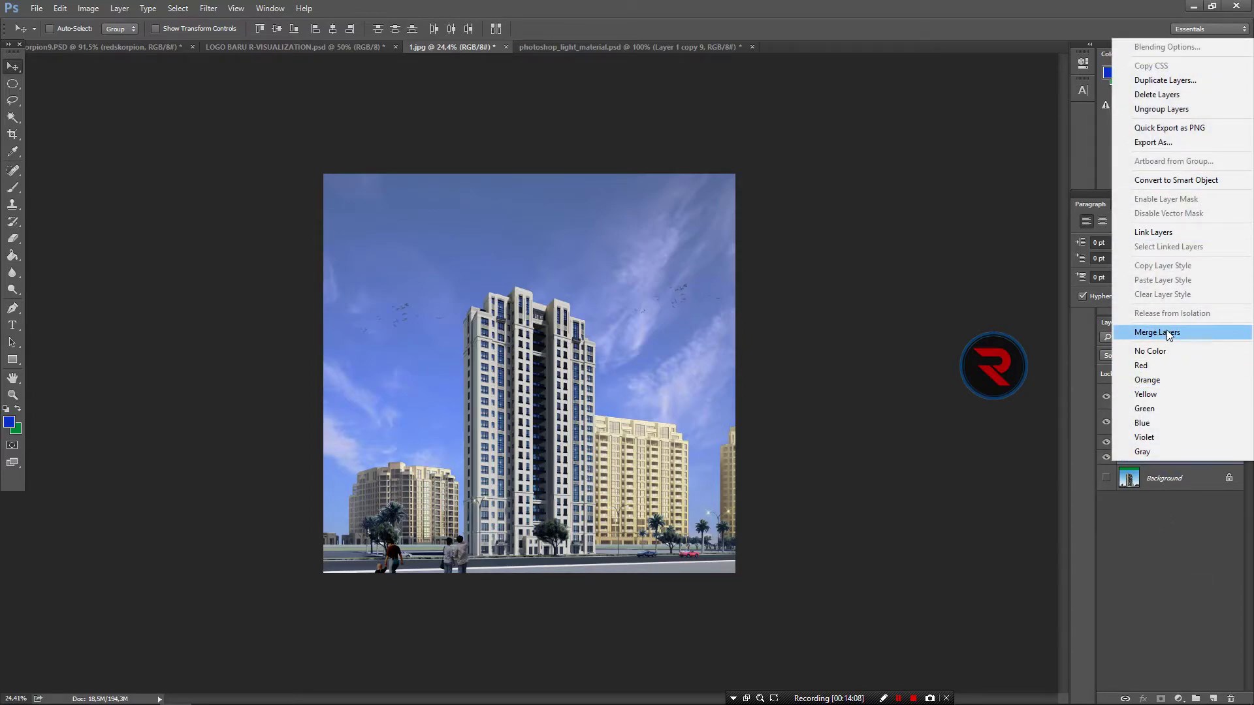
{"action": "key", "text": "Escape"}
{"action": "left_click", "coordinate": [1174, 399]}
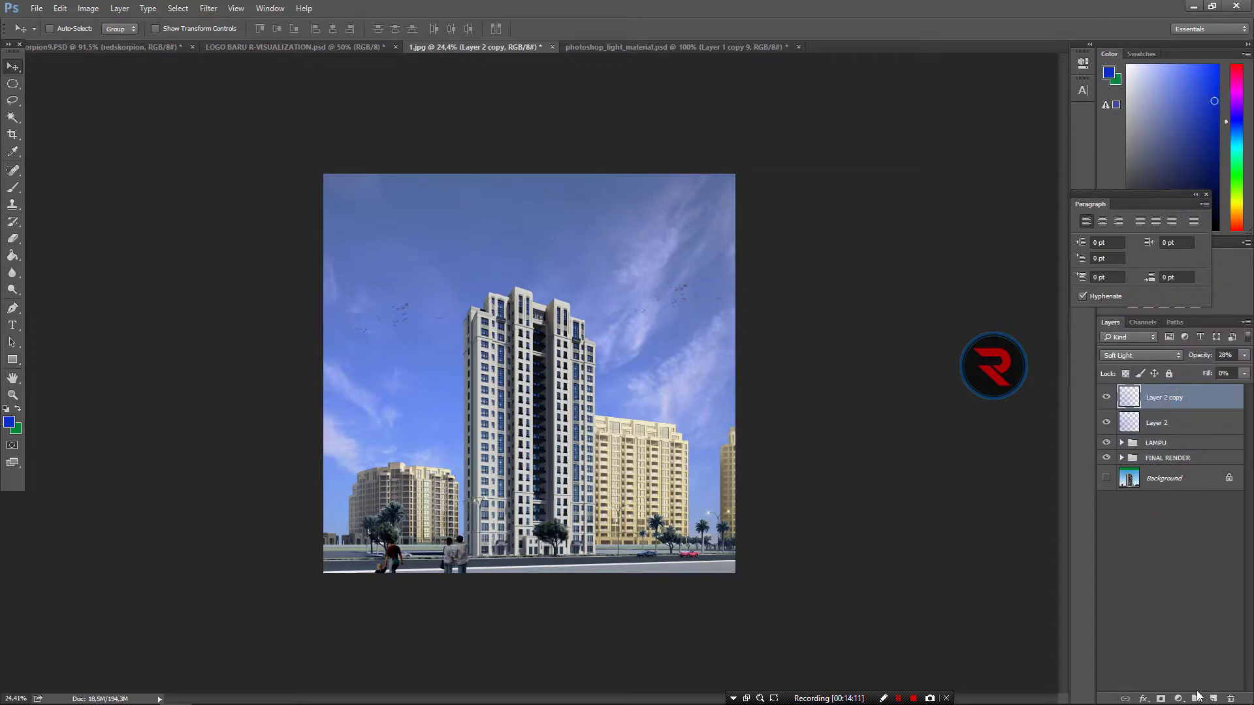
Step: Add a Color Balance adjustment layer with Shadows Yellow/Blue set to +3
{"action": "left_click", "coordinate": [1179, 699]}
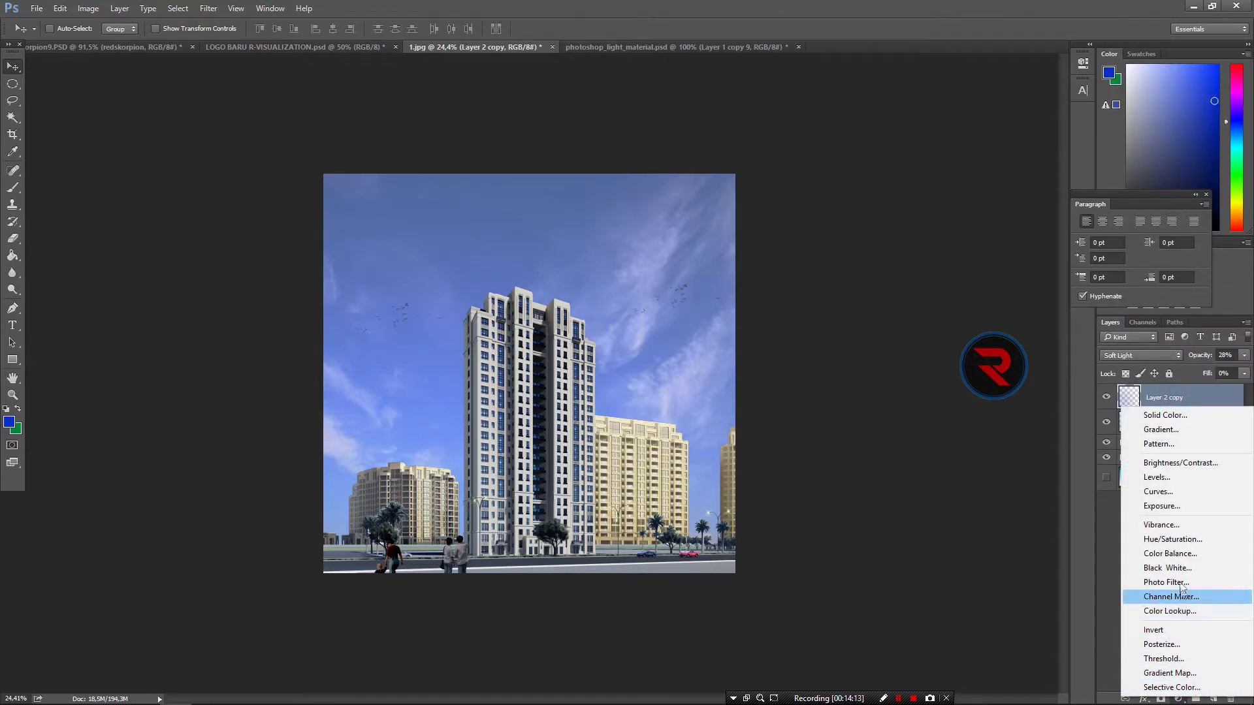
{"action": "left_click", "coordinate": [1169, 554]}
{"action": "left_click", "coordinate": [949, 94]}
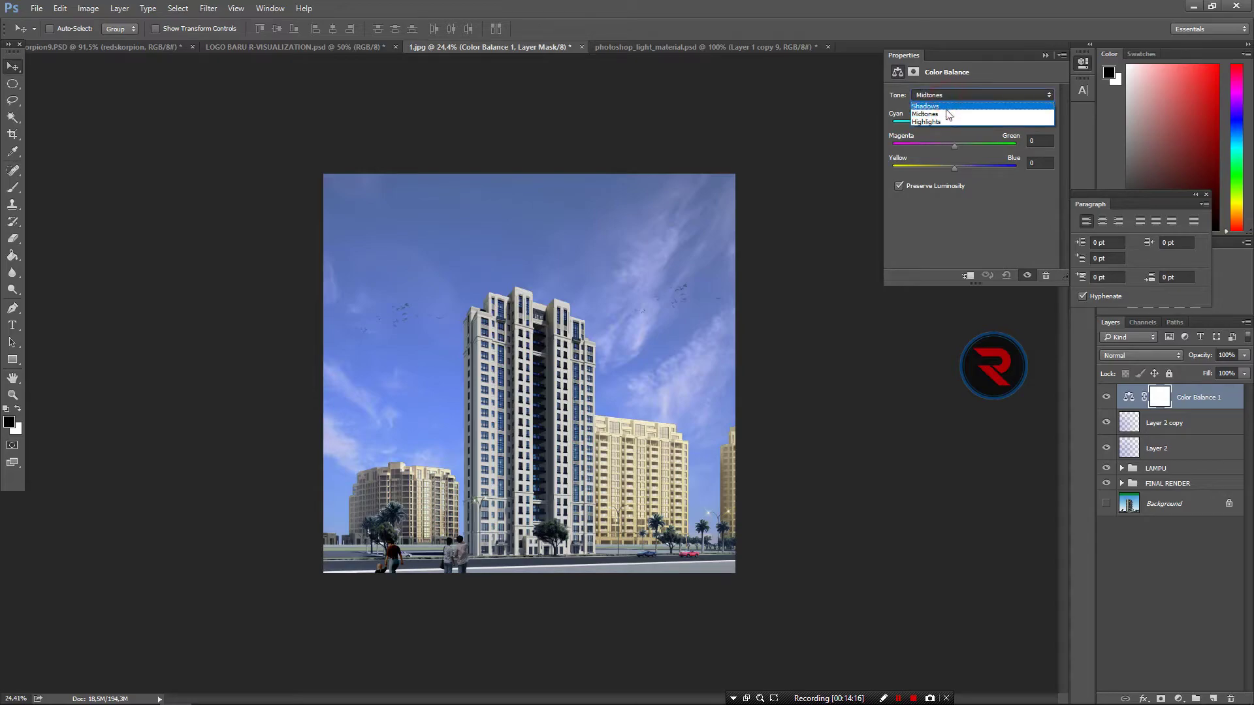
{"action": "left_click", "coordinate": [948, 94]}
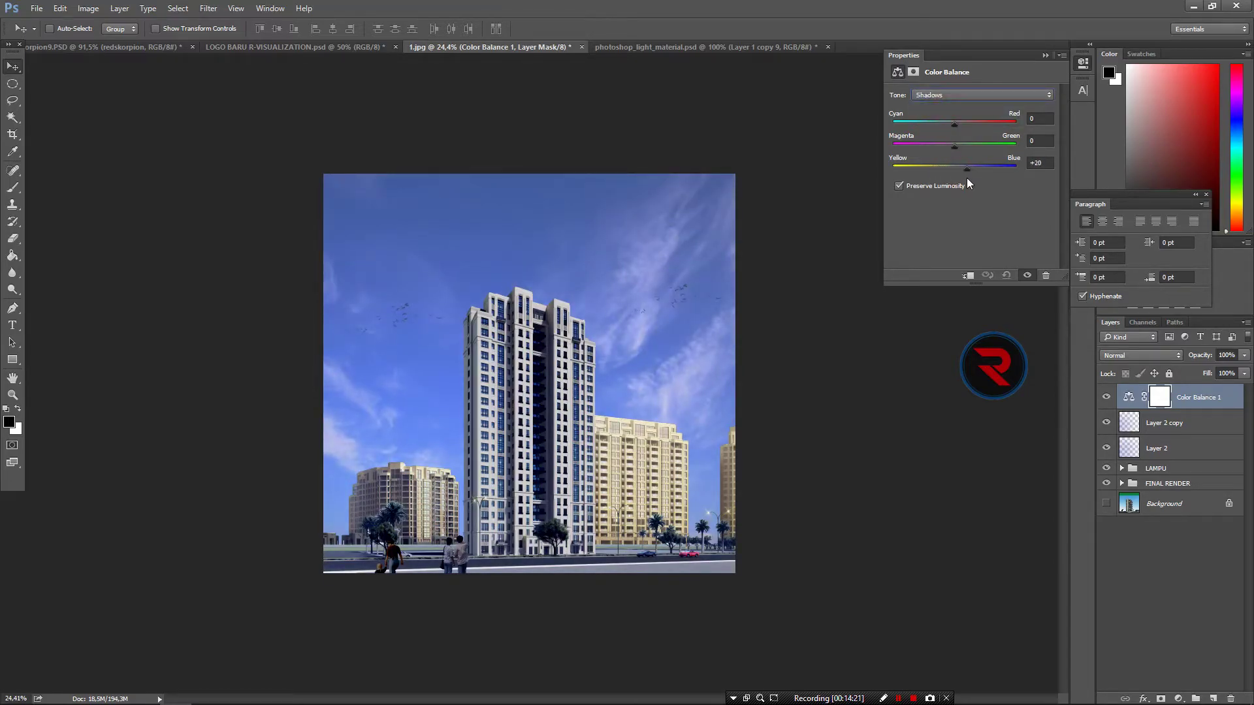
{"action": "left_click_drag", "start_coordinate": [963, 170], "coordinate": [959, 169]}
{"action": "left_click", "coordinate": [1045, 164]}
{"action": "type", "text": "+"}
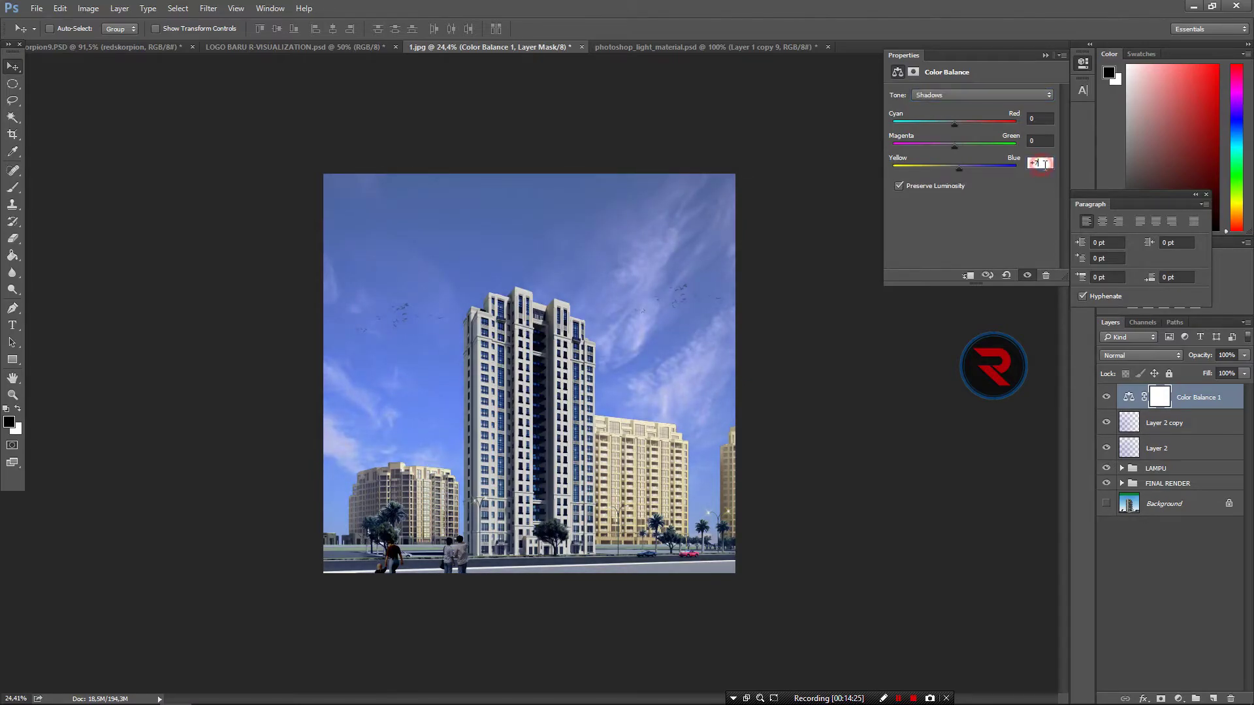
{"action": "type", "text": "3"}
{"action": "key", "text": "Return"}
Step: Push Midtones toward yellow (-16) and shift Highlights slightly bluer and toward red
{"action": "left_click", "coordinate": [960, 96]}
{"action": "left_click_drag", "start_coordinate": [954, 167], "coordinate": [943, 170]}
{"action": "left_click", "coordinate": [960, 95]}
{"action": "left_click", "coordinate": [953, 117]}
{"action": "left_click_drag", "start_coordinate": [954, 165], "coordinate": [959, 170]}
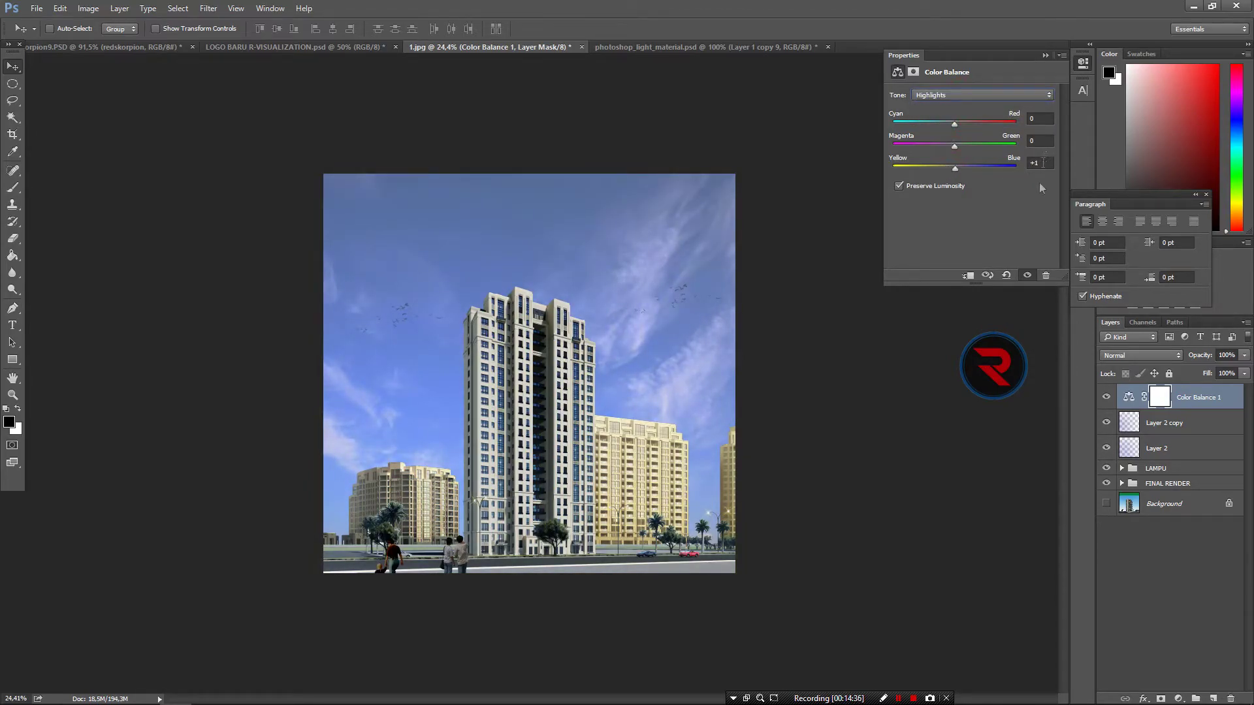
{"action": "left_click_drag", "start_coordinate": [955, 125], "coordinate": [960, 127]}
{"action": "left_click", "coordinate": [1040, 118]}
Step: Set the Highlights Cyan/Red value to +5 and close the Color Balance properties
{"action": "type", "text": "5"}
{"action": "key", "text": "Return"}
{"action": "left_click", "coordinate": [1043, 57]}
Step: Add a Hue/Saturation adjustment with saturation -6 and lightness +3
{"action": "left_click", "coordinate": [1179, 698]}
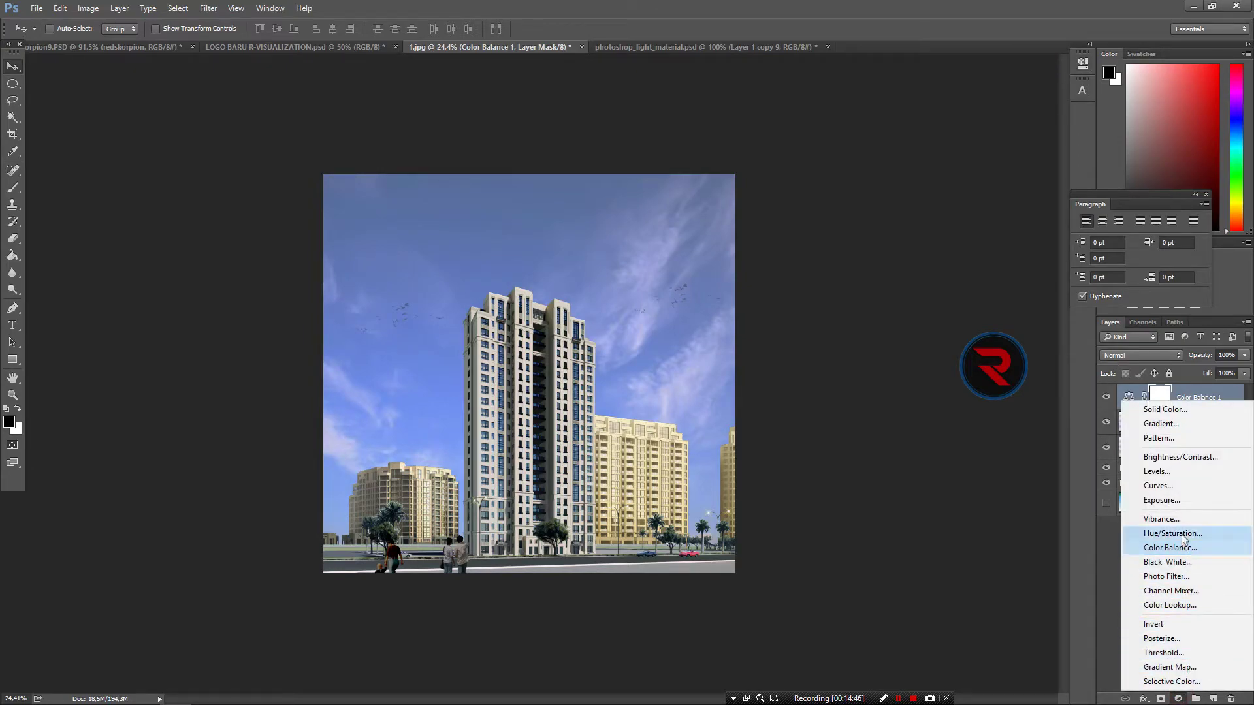
{"action": "left_click", "coordinate": [1150, 540]}
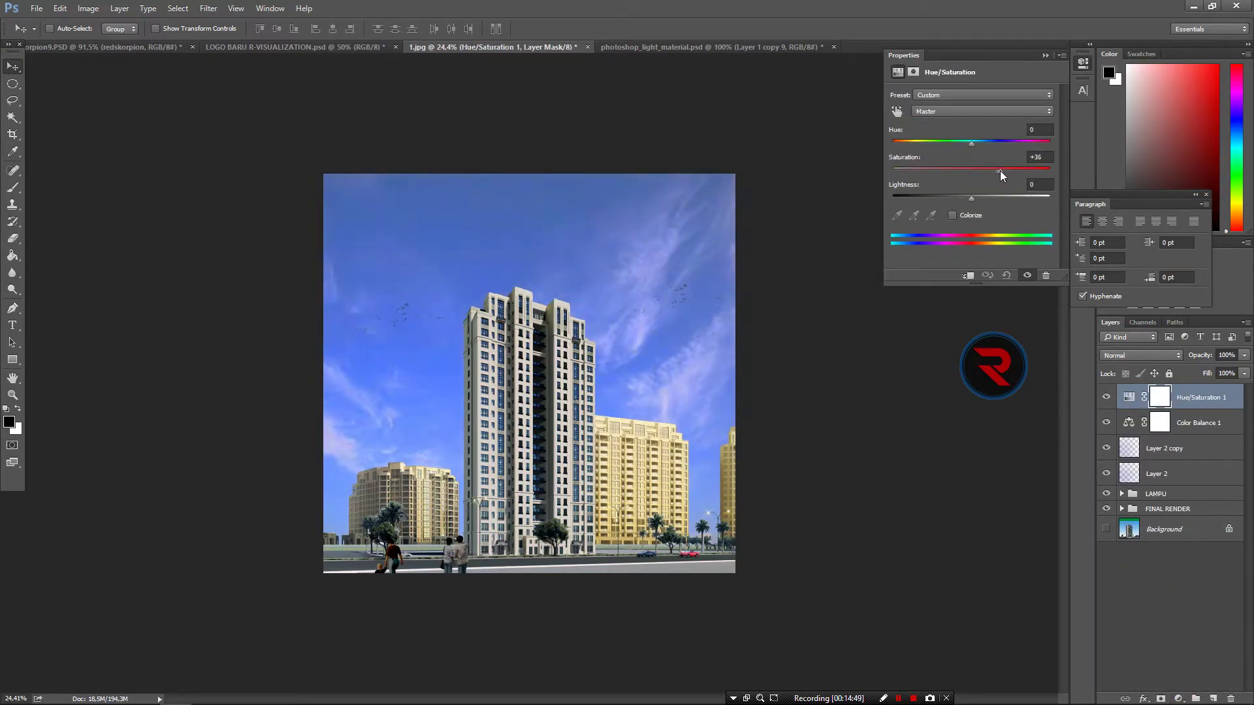
{"action": "mouse_move", "coordinate": [1000, 170]}
{"action": "left_mouse_down"}
{"action": "mouse_move", "coordinate": [947, 175]}
{"action": "mouse_move", "coordinate": [974, 198]}
{"action": "left_mouse_up"}
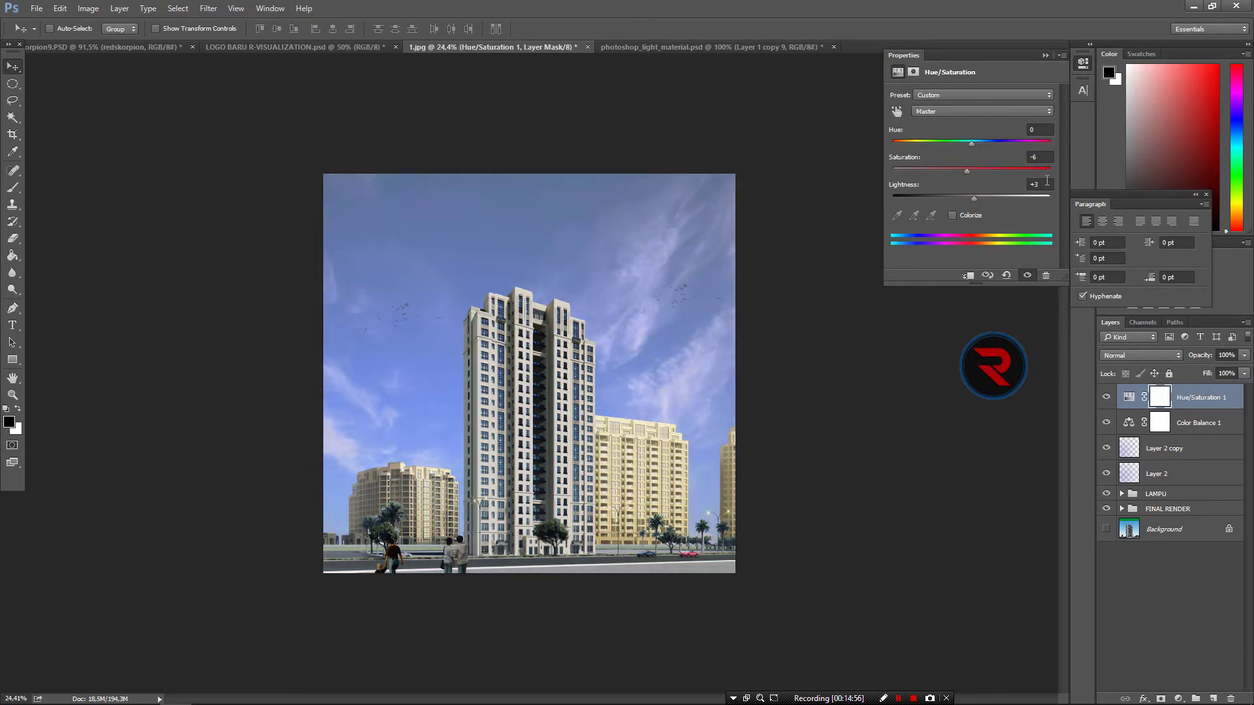
{"action": "left_click", "coordinate": [1043, 55]}
{"action": "left_click", "coordinate": [1177, 697]}
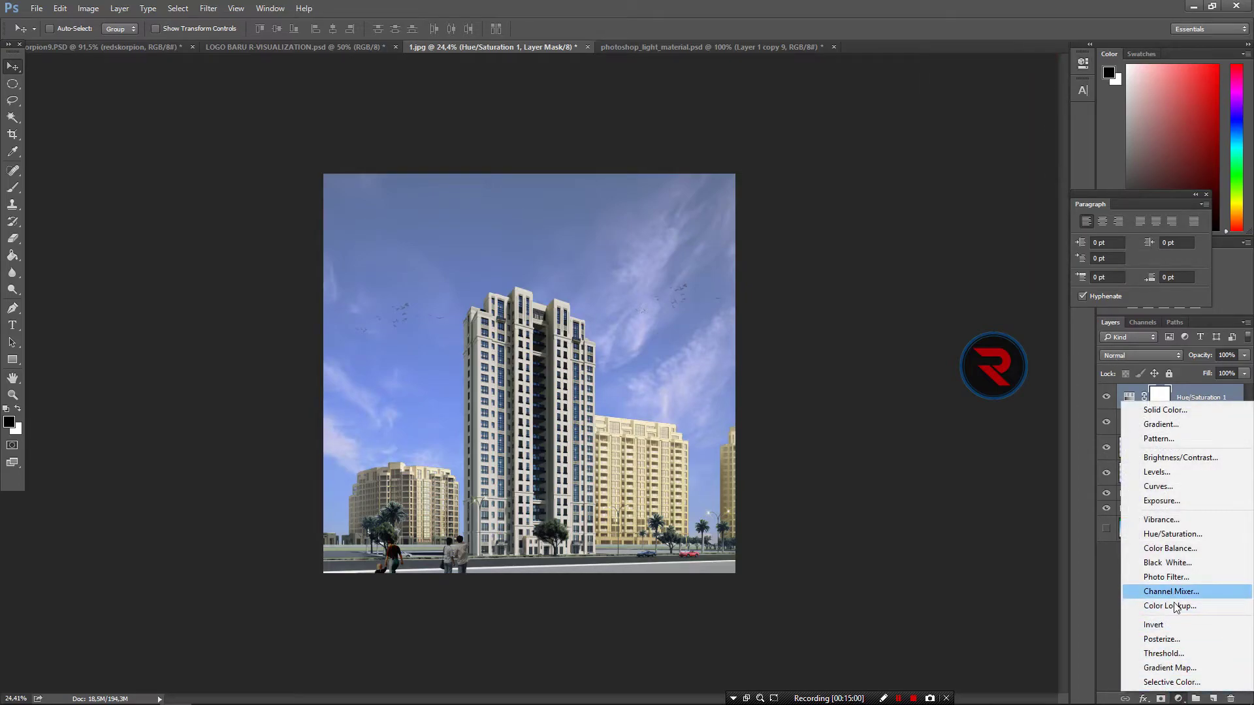
Step: Add a Color Lookup layer using 3Strip.look, with opacity and fill at 67%
{"action": "left_click", "coordinate": [1159, 606]}
{"action": "left_click", "coordinate": [959, 93]}
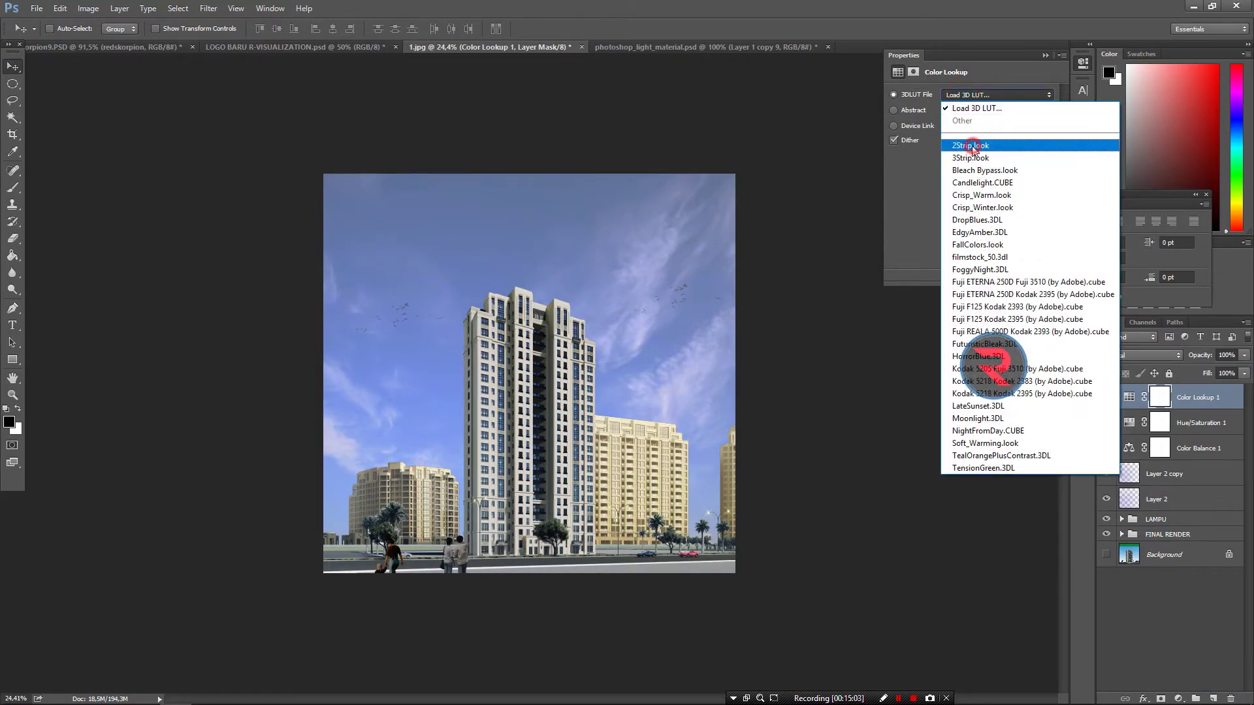
{"action": "left_click", "coordinate": [973, 141]}
{"action": "left_click", "coordinate": [974, 95]}
{"action": "left_click", "coordinate": [977, 158]}
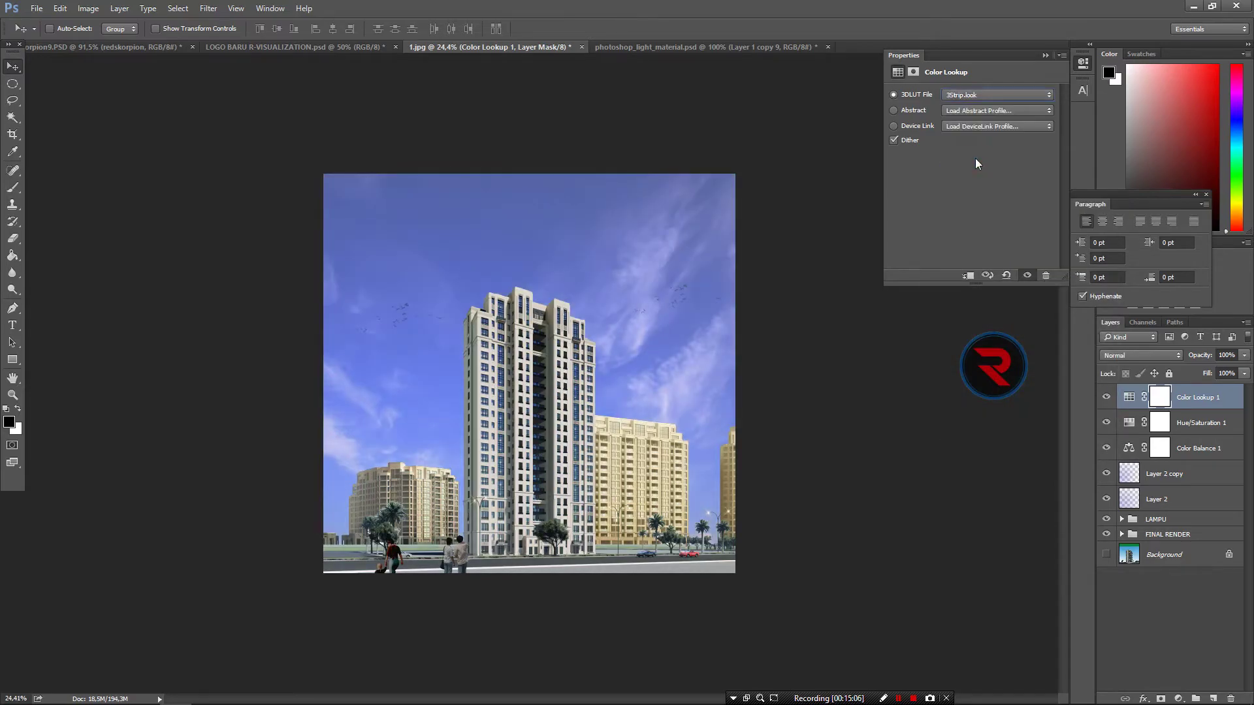
{"action": "left_click", "coordinate": [1045, 55]}
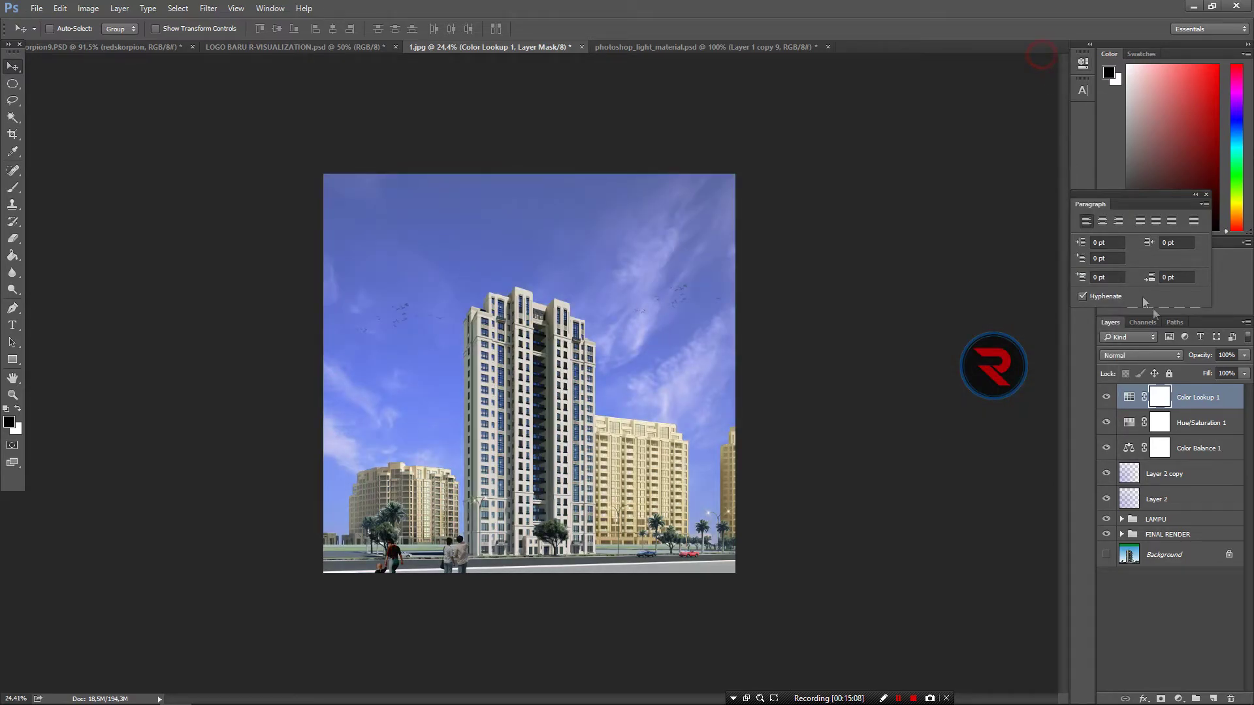
{"action": "mouse_move", "coordinate": [1205, 378]}
{"action": "left_mouse_down"}
{"action": "mouse_move", "coordinate": [1184, 379]}
{"action": "mouse_move", "coordinate": [1175, 356]}
{"action": "left_mouse_up"}
Step: Paint a black (000000) vignette around the image edges on a new Layer 3
{"action": "left_click", "coordinate": [1211, 701]}
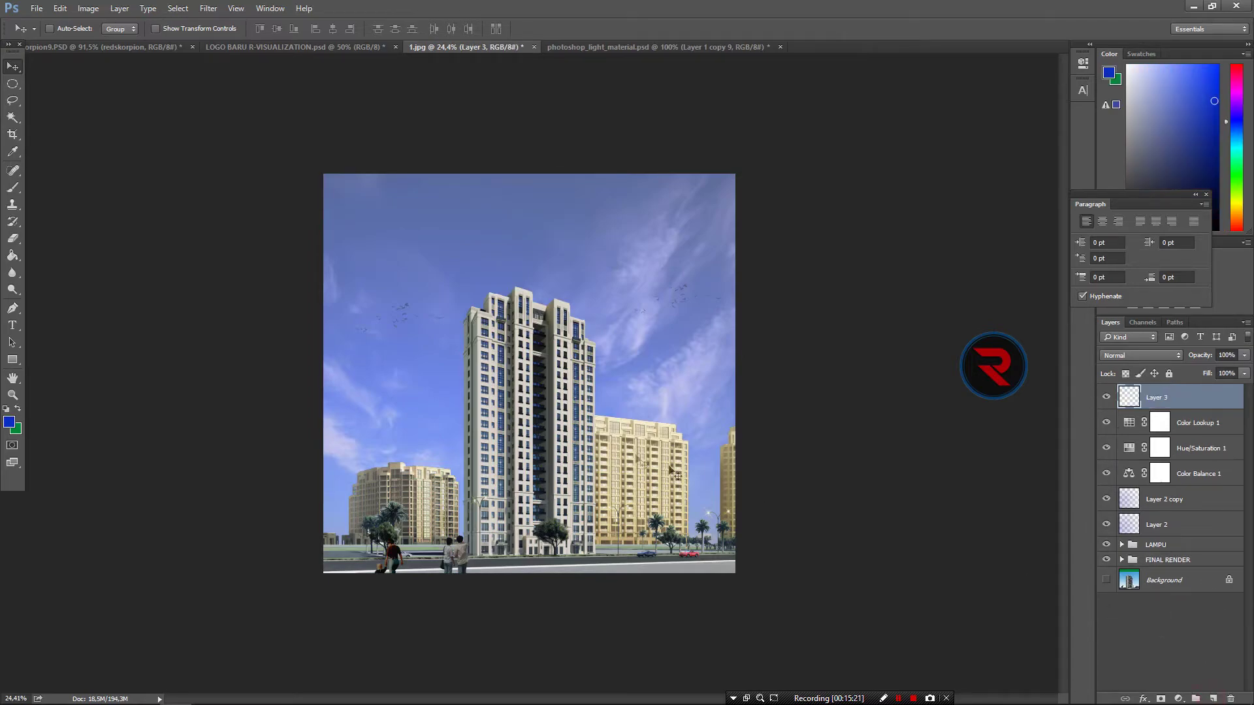
{"action": "left_click", "coordinate": [10, 425]}
{"action": "type", "text": "000000"}
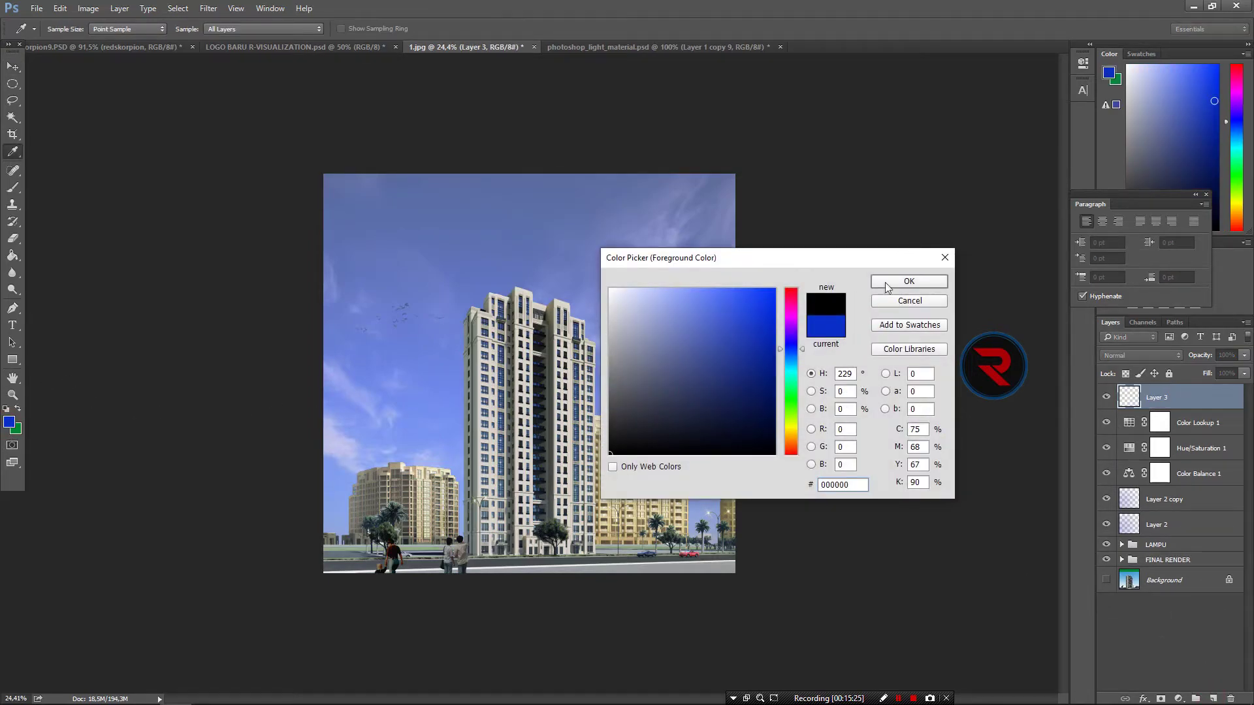
{"action": "key", "text": "Return"}
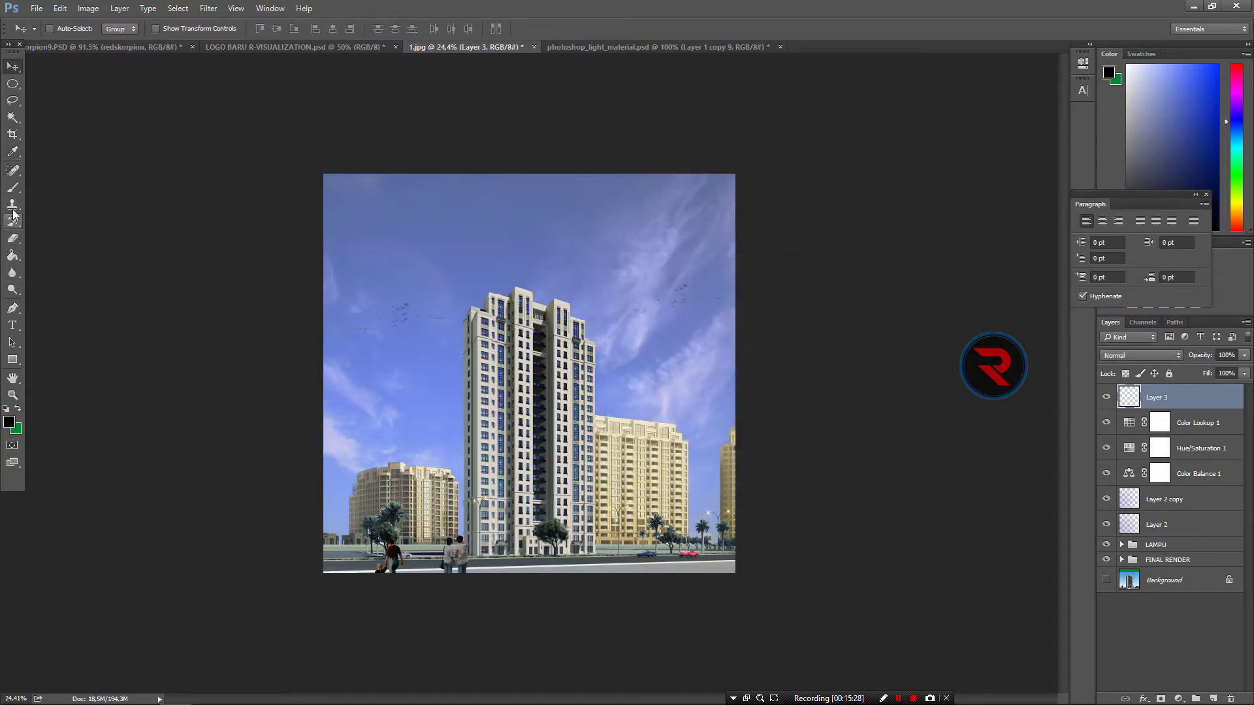
{"action": "left_click", "coordinate": [14, 188]}
{"action": "left_click", "coordinate": [66, 28]}
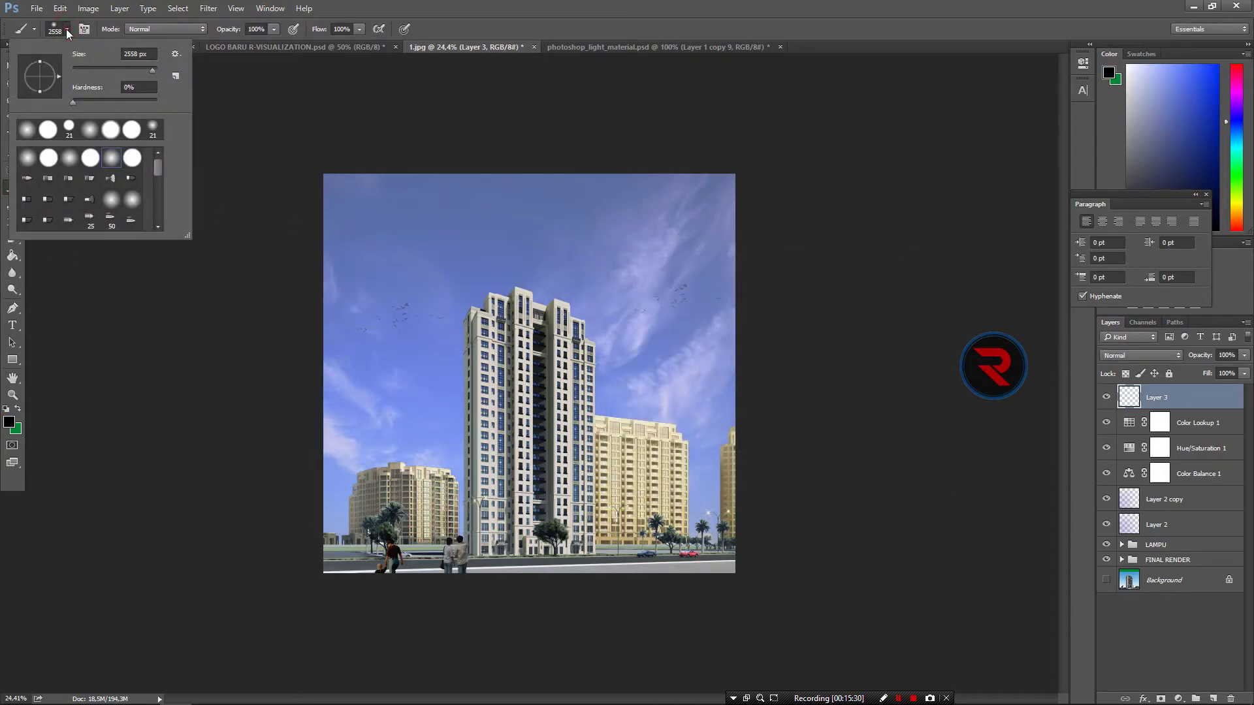
{"action": "left_click", "coordinate": [775, 573]}
{"action": "mouse_move", "coordinate": [743, 536]}
{"action": "left_mouse_down"}
{"action": "mouse_move", "coordinate": [695, 574]}
{"action": "mouse_move", "coordinate": [275, 540]}
{"action": "left_mouse_up"}
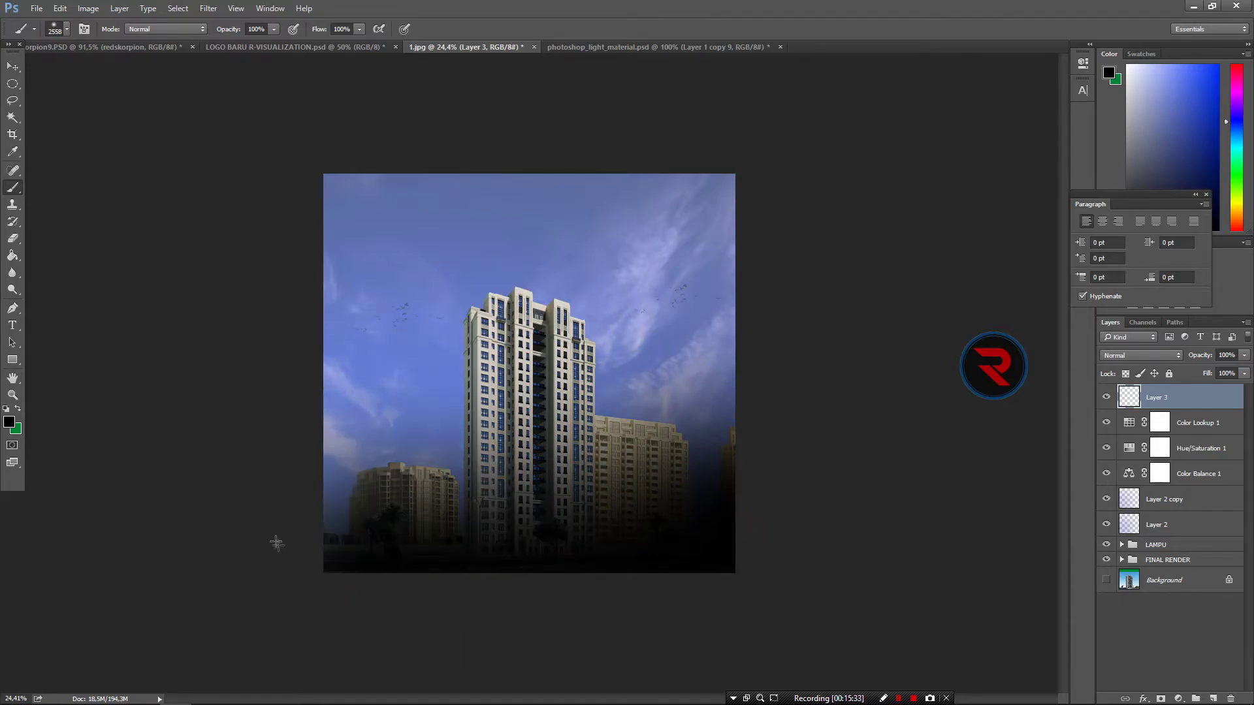
{"action": "mouse_move", "coordinate": [275, 487]}
{"action": "left_mouse_down"}
{"action": "mouse_move", "coordinate": [243, 296]}
{"action": "mouse_move", "coordinate": [390, 65]}
{"action": "left_mouse_up"}
{"action": "mouse_move", "coordinate": [450, 106]}
{"action": "left_mouse_down"}
{"action": "mouse_move", "coordinate": [770, 190]}
{"action": "mouse_move", "coordinate": [932, 510]}
{"action": "left_mouse_up"}
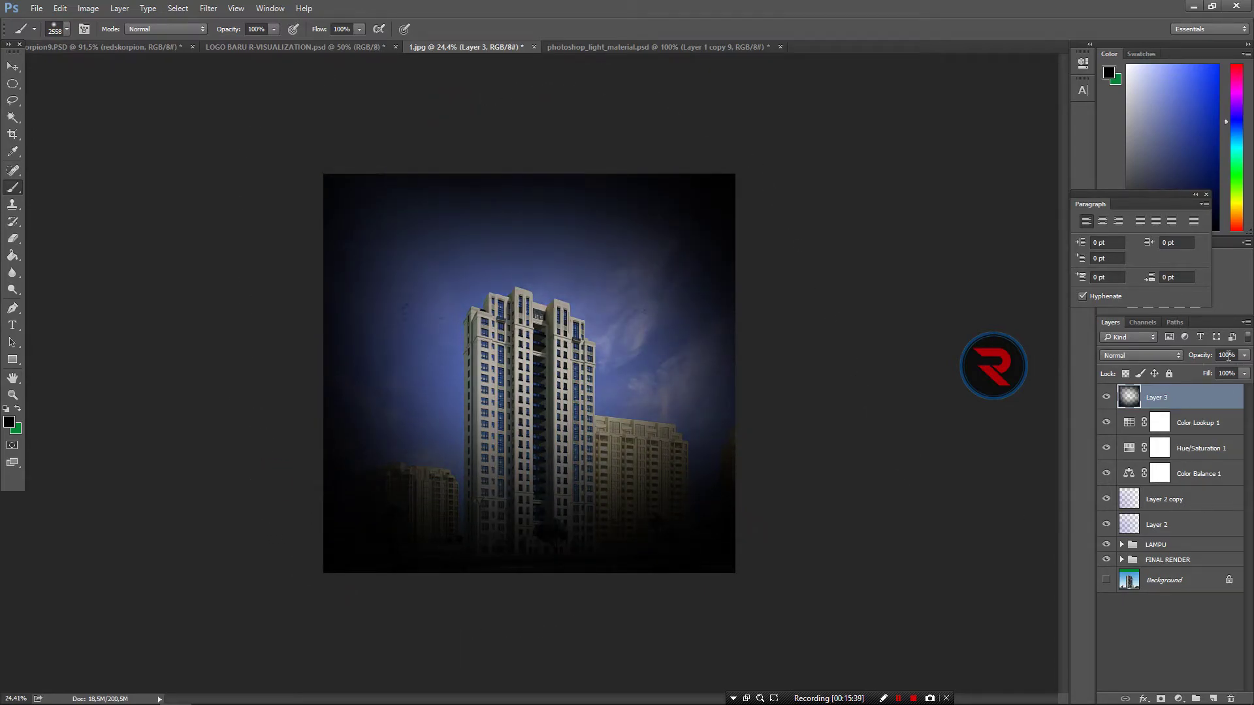
Step: Try Soft Light, Overlay and Exclusion on Layer 3, then settle on Darken
{"action": "left_click", "coordinate": [1164, 355]}
{"action": "left_click", "coordinate": [1114, 495]}
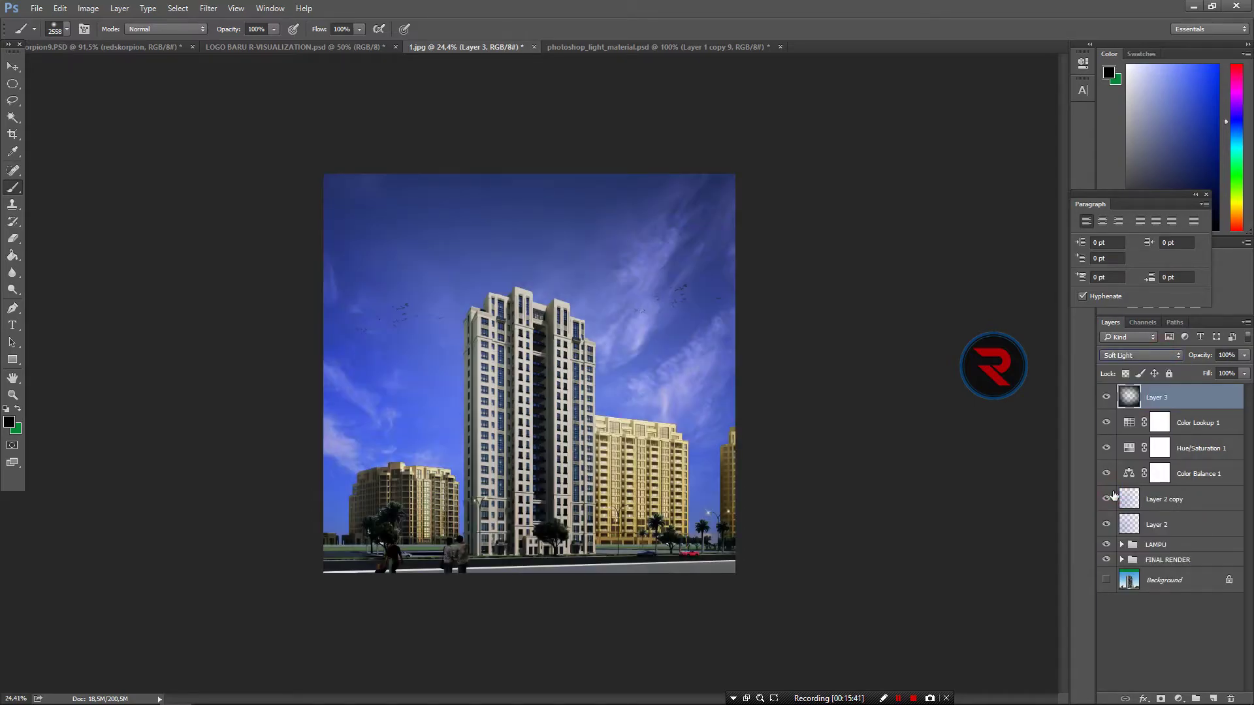
{"action": "left_click", "coordinate": [1139, 358]}
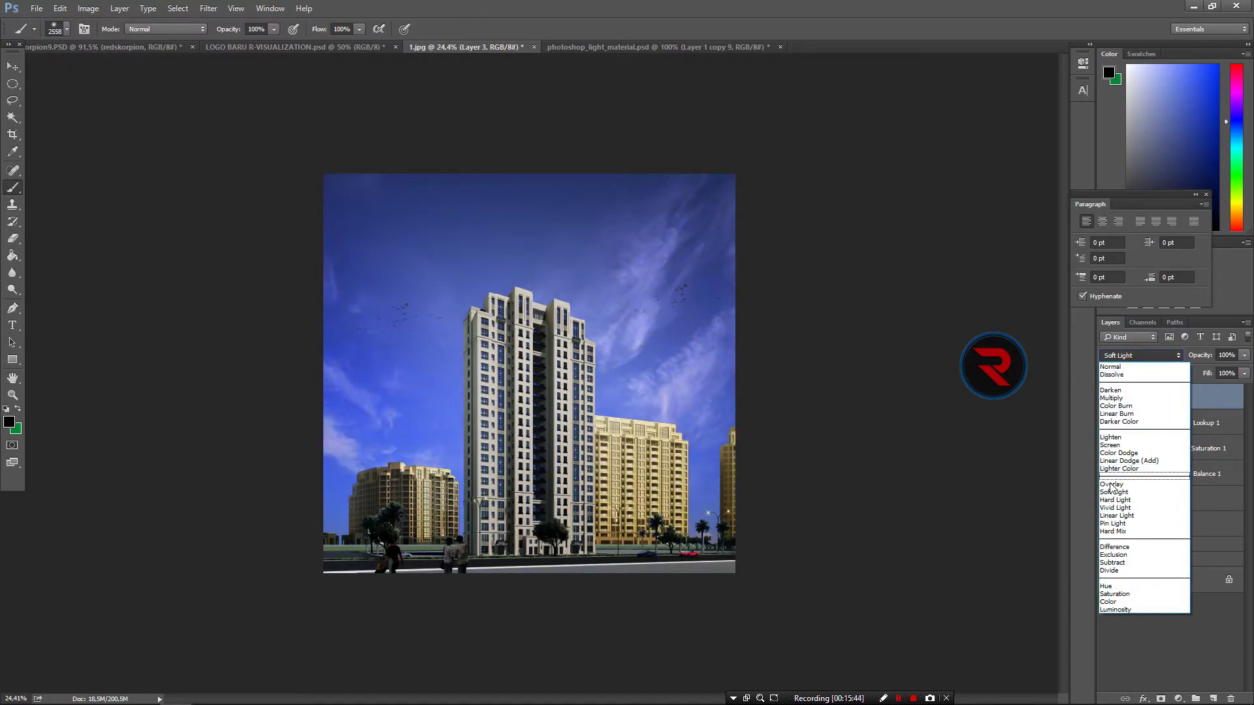
{"action": "left_click", "coordinate": [1111, 487]}
{"action": "left_click", "coordinate": [1131, 358]}
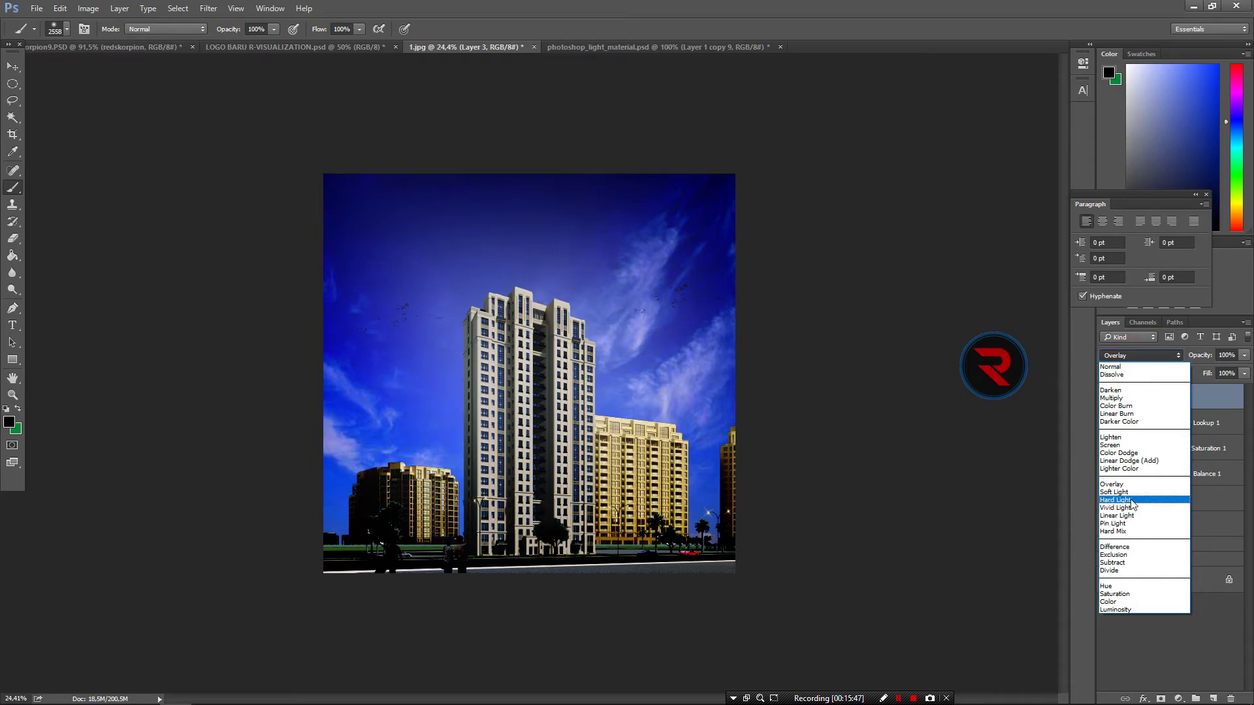
{"action": "left_click", "coordinate": [1113, 554]}
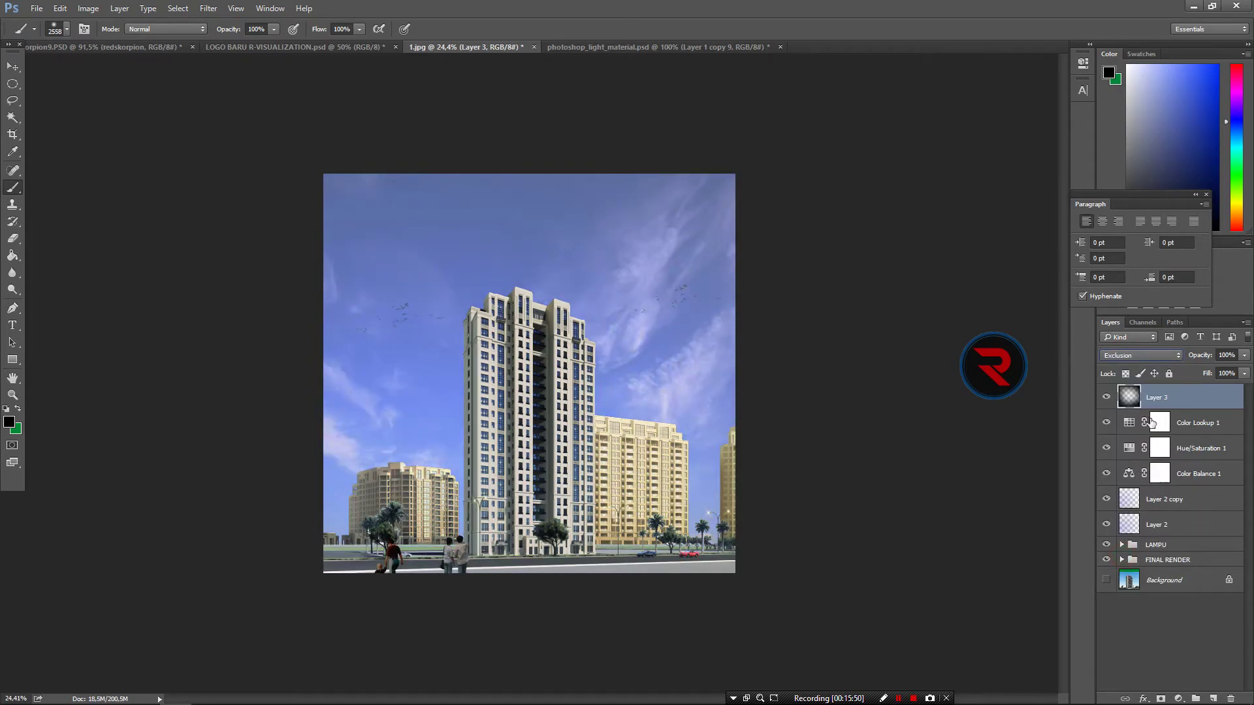
{"action": "left_click", "coordinate": [1111, 398]}
{"action": "left_click", "coordinate": [1142, 359]}
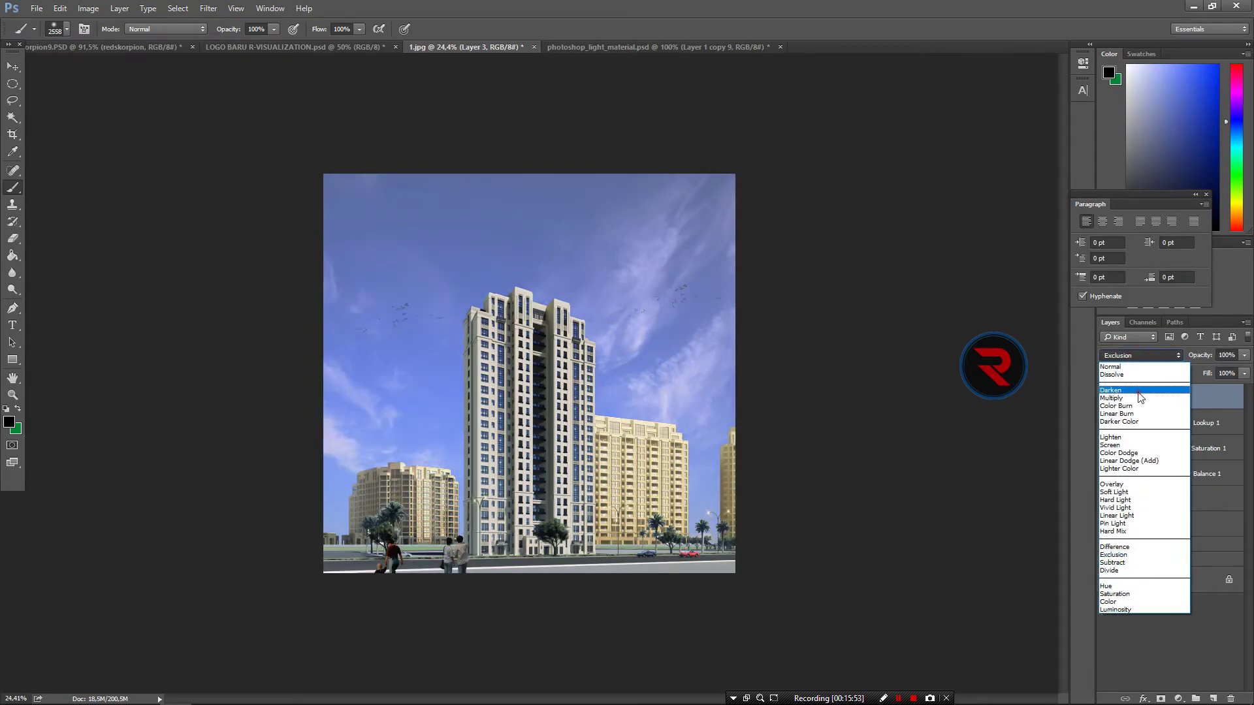
{"action": "left_click", "coordinate": [1111, 390]}
{"action": "left_click", "coordinate": [1142, 358]}
{"action": "left_click", "coordinate": [1071, 362]}
Step: Lower Layer 3 to 46% opacity and 39% fill, and compare it on and off
{"action": "mouse_move", "coordinate": [1207, 377]}
{"action": "left_mouse_down"}
{"action": "mouse_move", "coordinate": [1185, 377]}
{"action": "mouse_move", "coordinate": [1173, 355]}
{"action": "mouse_move", "coordinate": [1185, 373]}
{"action": "mouse_move", "coordinate": [1183, 354]}
{"action": "left_mouse_up"}
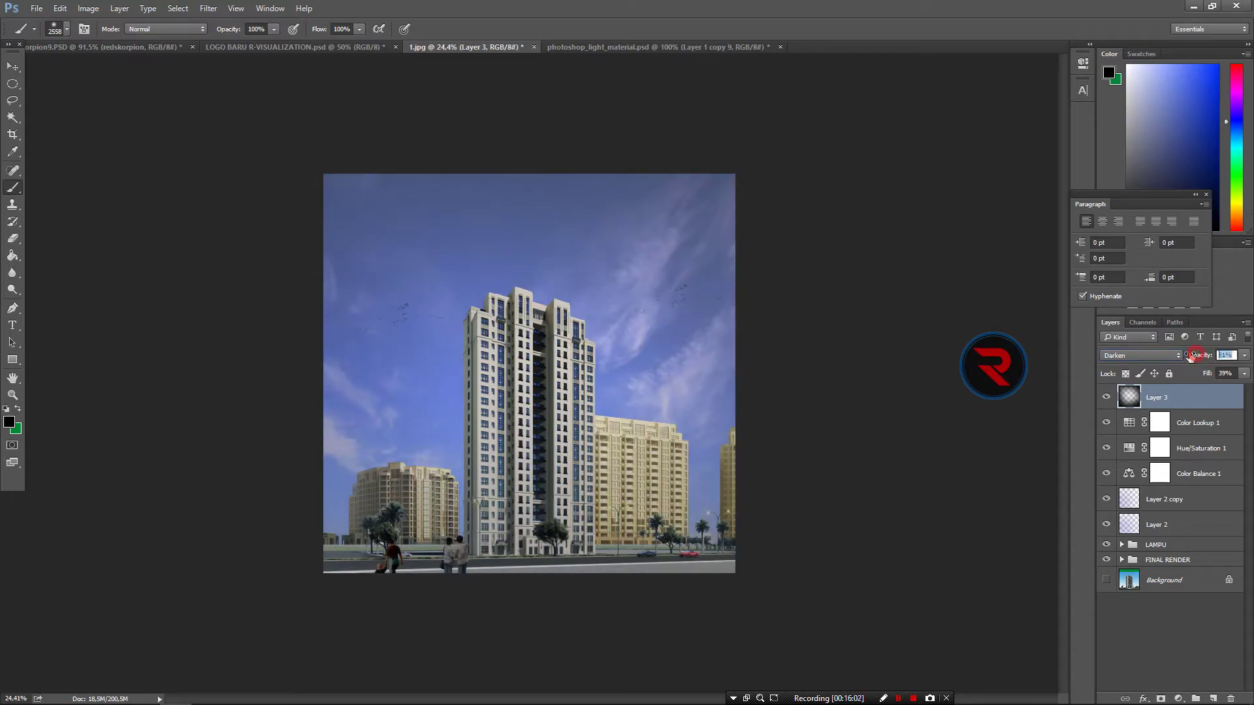
{"action": "double_click", "coordinate": [1119, 396]}
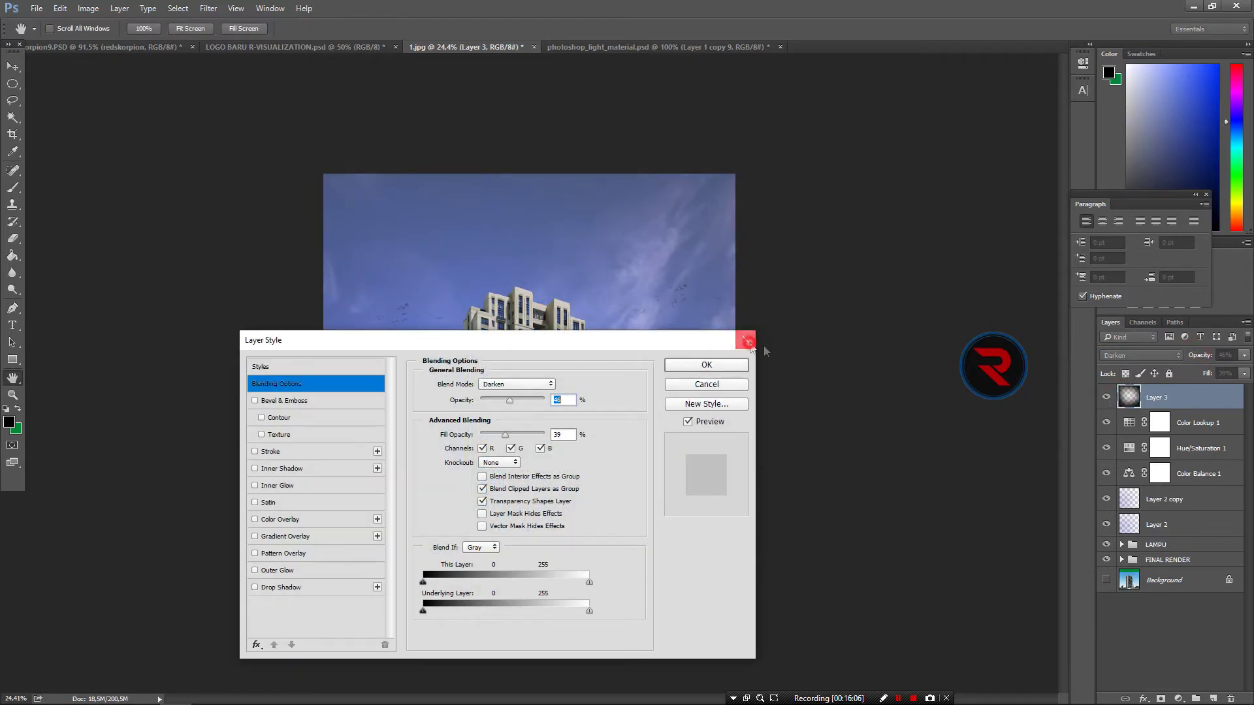
{"action": "left_click", "coordinate": [746, 341]}
{"action": "left_click", "coordinate": [1104, 399]}
{"action": "left_click", "coordinate": [1103, 400]}
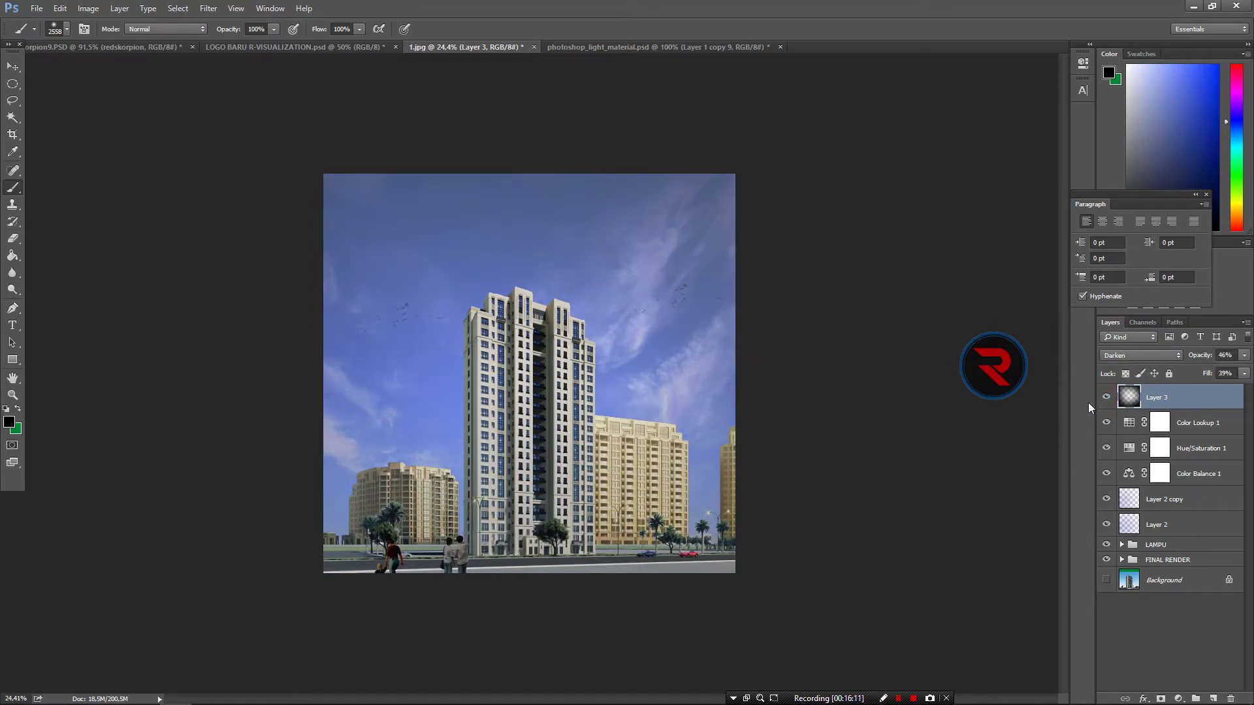
{"action": "left_click", "coordinate": [1211, 697]}
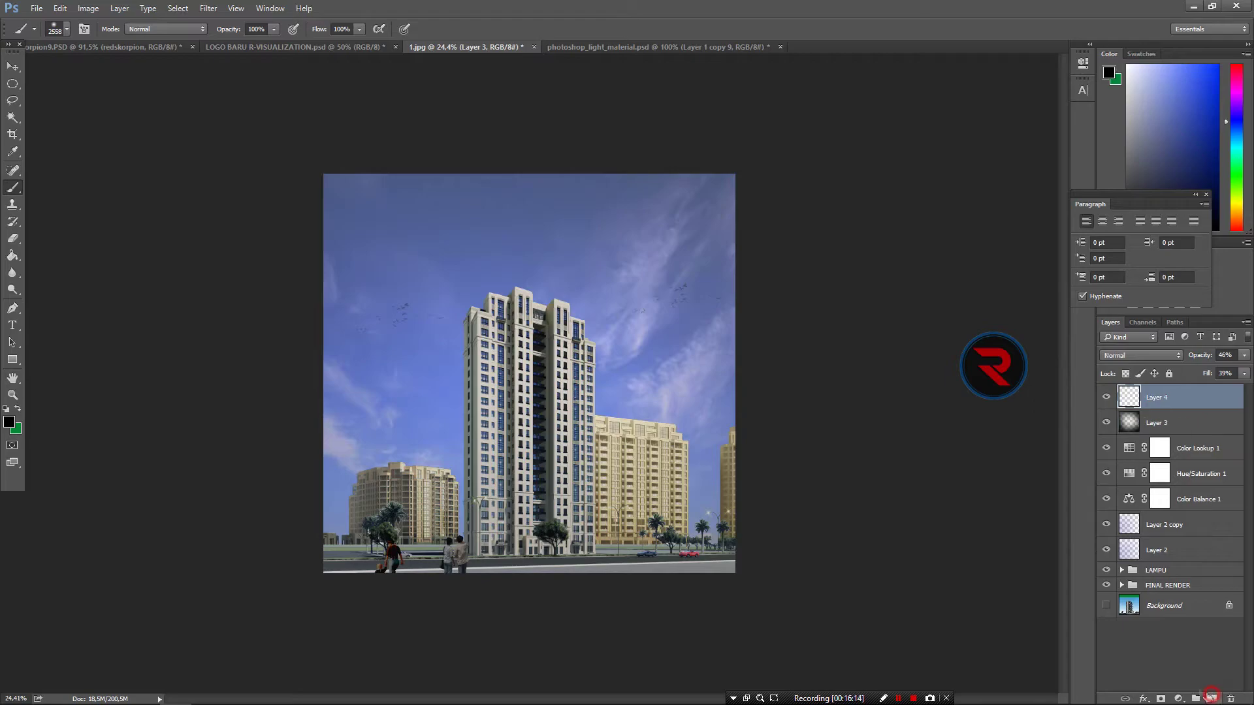
Step: Paint a soft white glow over the tower on Layer 4
{"action": "left_click", "coordinate": [8, 422]}
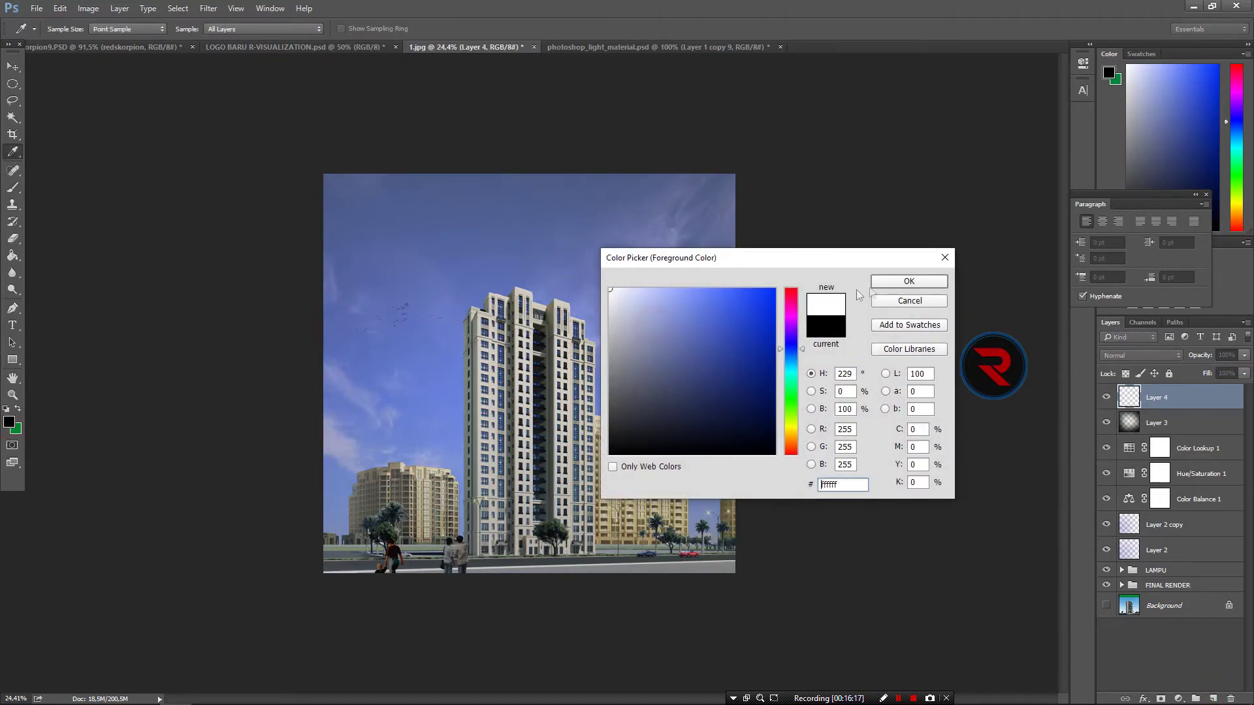
{"action": "left_click", "coordinate": [909, 281]}
{"action": "left_click", "coordinate": [532, 349]}
{"action": "left_click", "coordinate": [531, 467]}
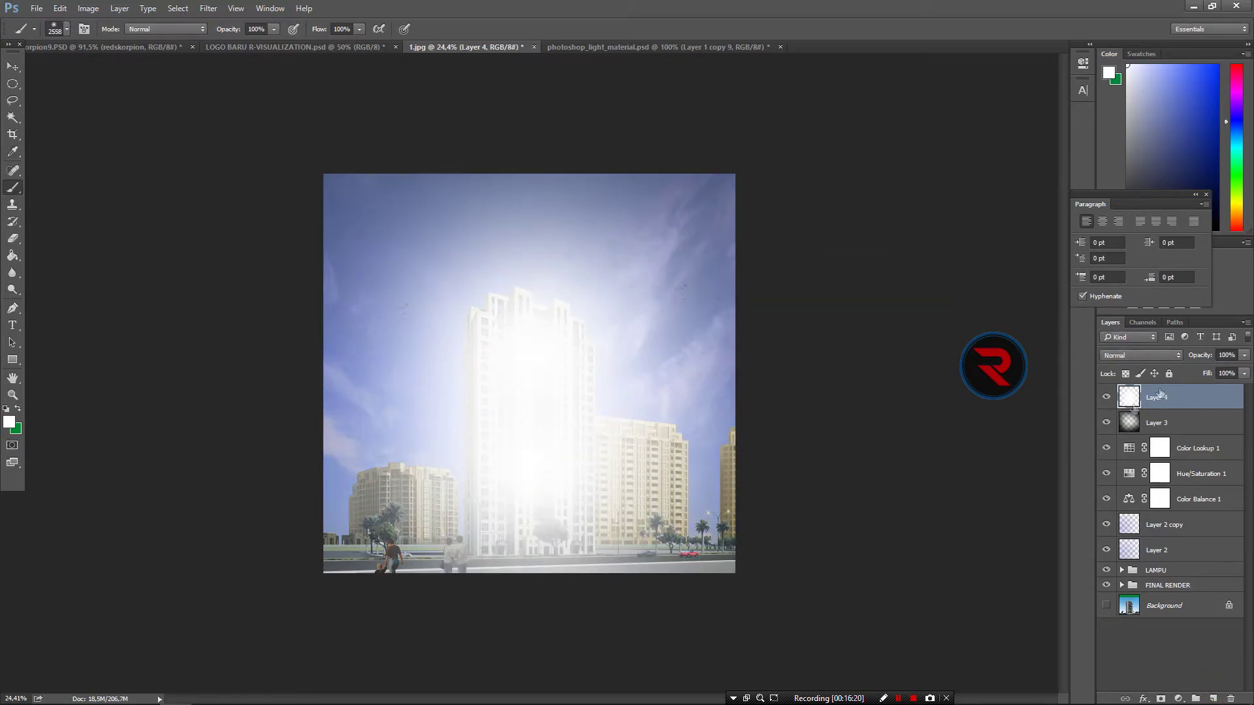
Step: Blend Layer 4 in Soft Light with its fill lowered to 38%
{"action": "left_click", "coordinate": [1164, 355]}
{"action": "left_click", "coordinate": [1173, 487]}
{"action": "mouse_move", "coordinate": [1202, 374]}
{"action": "left_mouse_down"}
{"action": "mouse_move", "coordinate": [1169, 377]}
{"action": "mouse_move", "coordinate": [1198, 360]}
{"action": "left_mouse_up"}
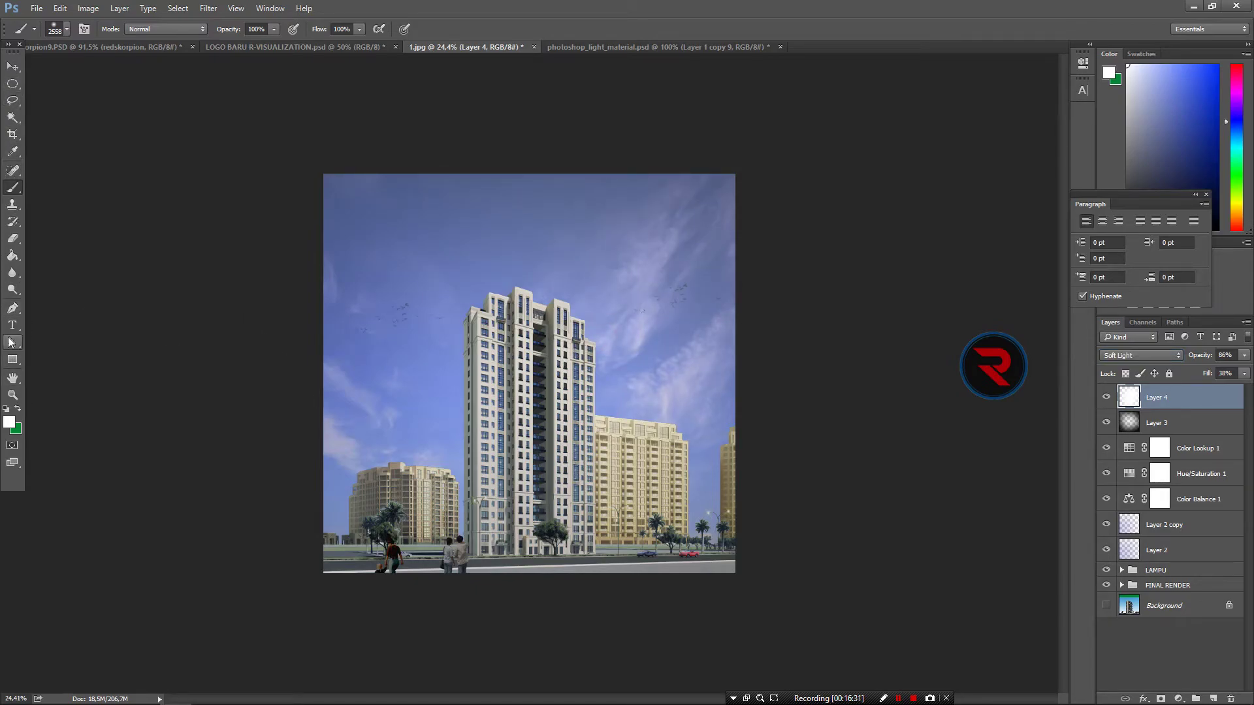
{"action": "left_click", "coordinate": [12, 359]}
Step: Draw a rectangle over most of the render with no fill and a 15 pt stroke
{"action": "left_click_drag", "start_coordinate": [335, 196], "coordinate": [722, 557]}
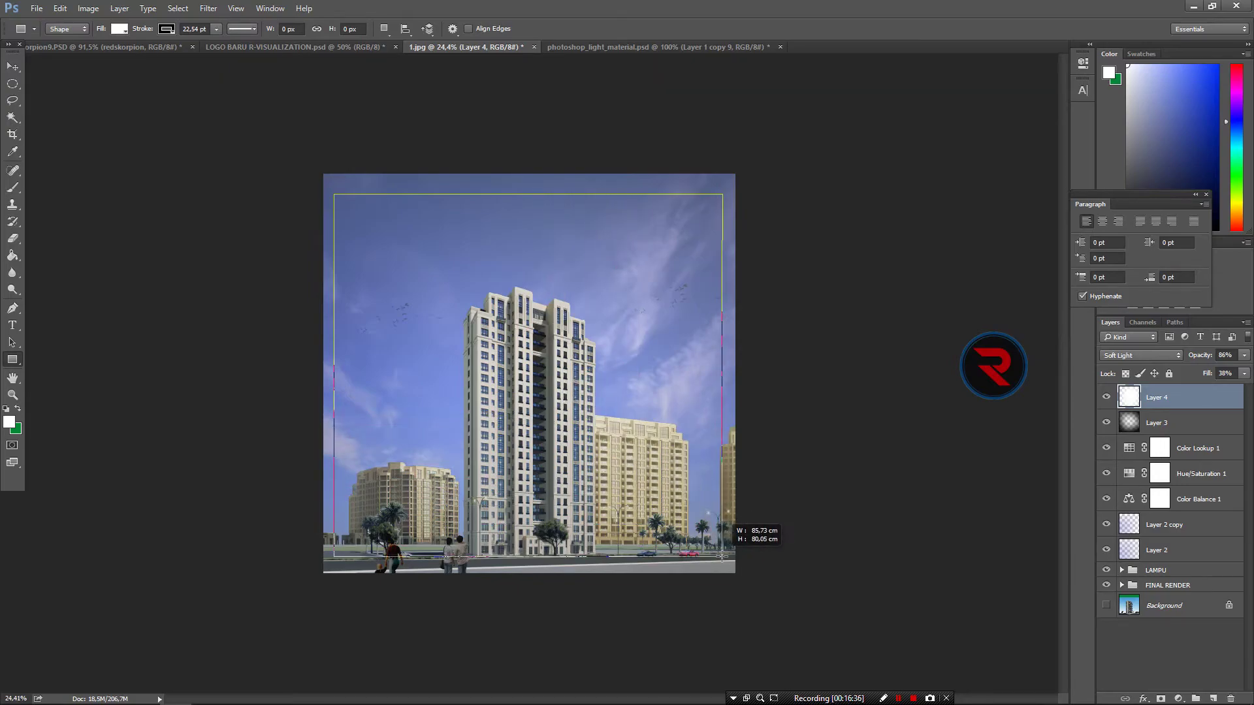
{"action": "left_click_drag", "start_coordinate": [722, 556], "coordinate": [721, 557]}
{"action": "left_click", "coordinate": [120, 29]}
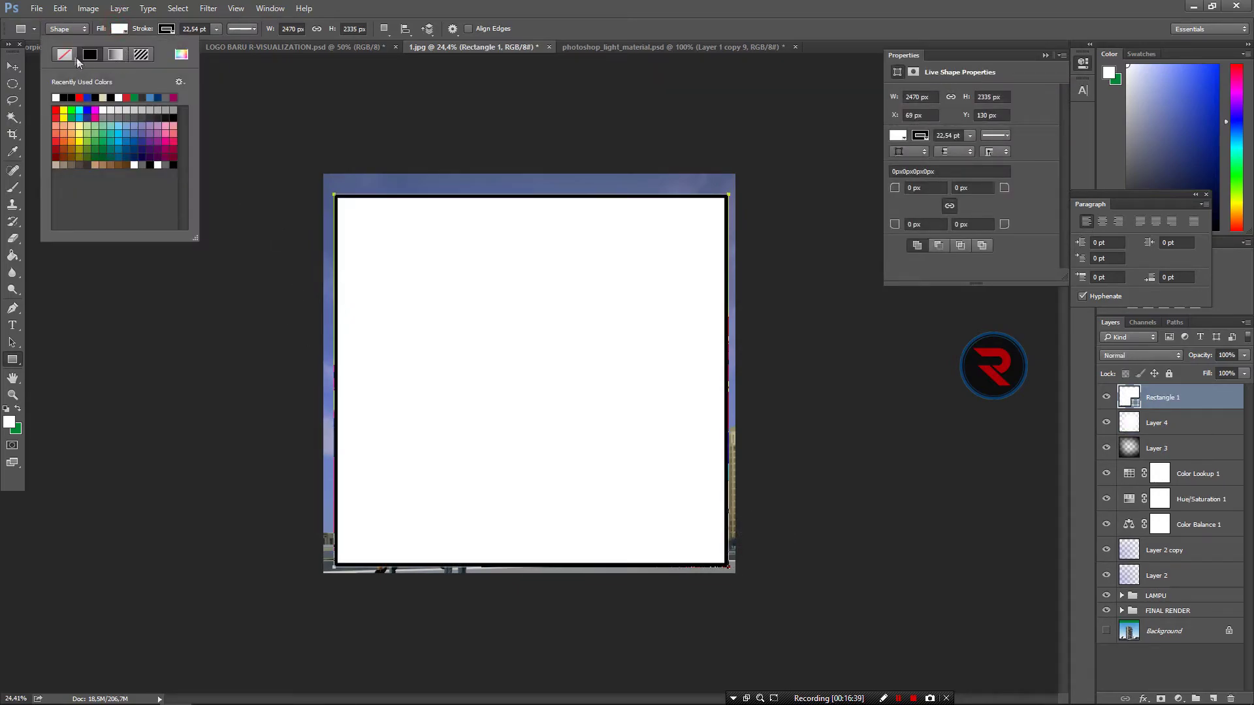
{"action": "left_click", "coordinate": [65, 55]}
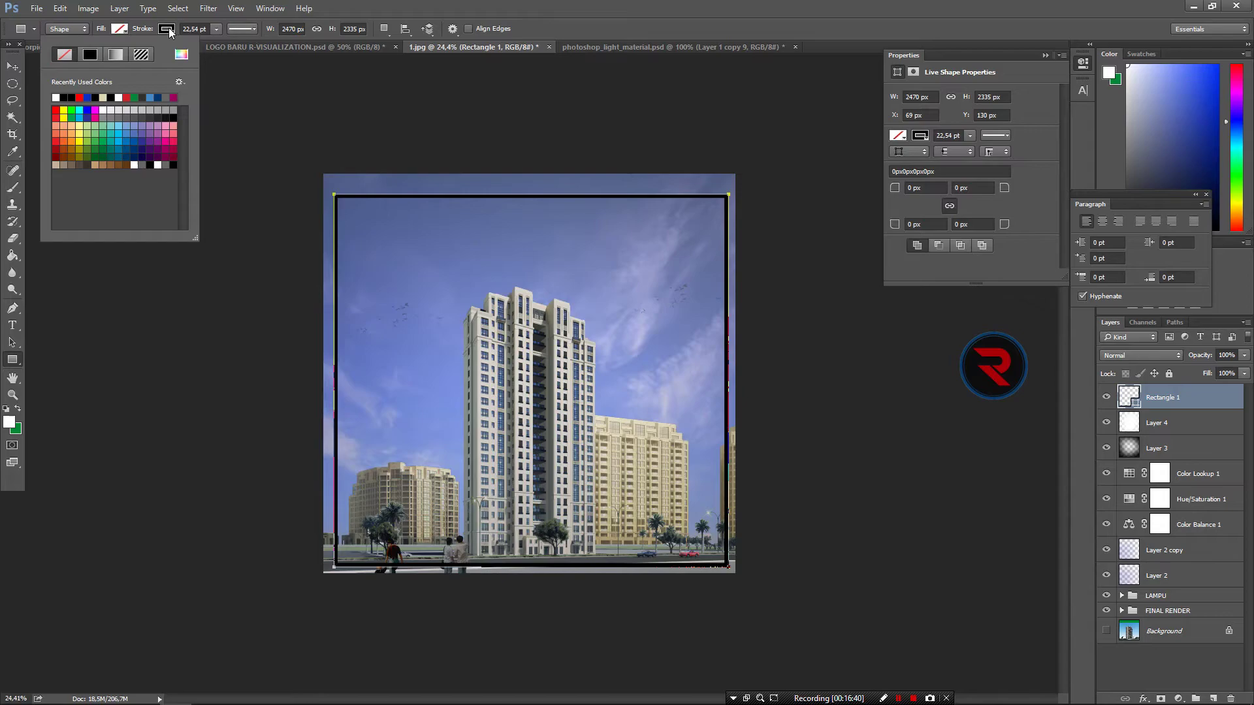
{"action": "left_click", "coordinate": [196, 29]}
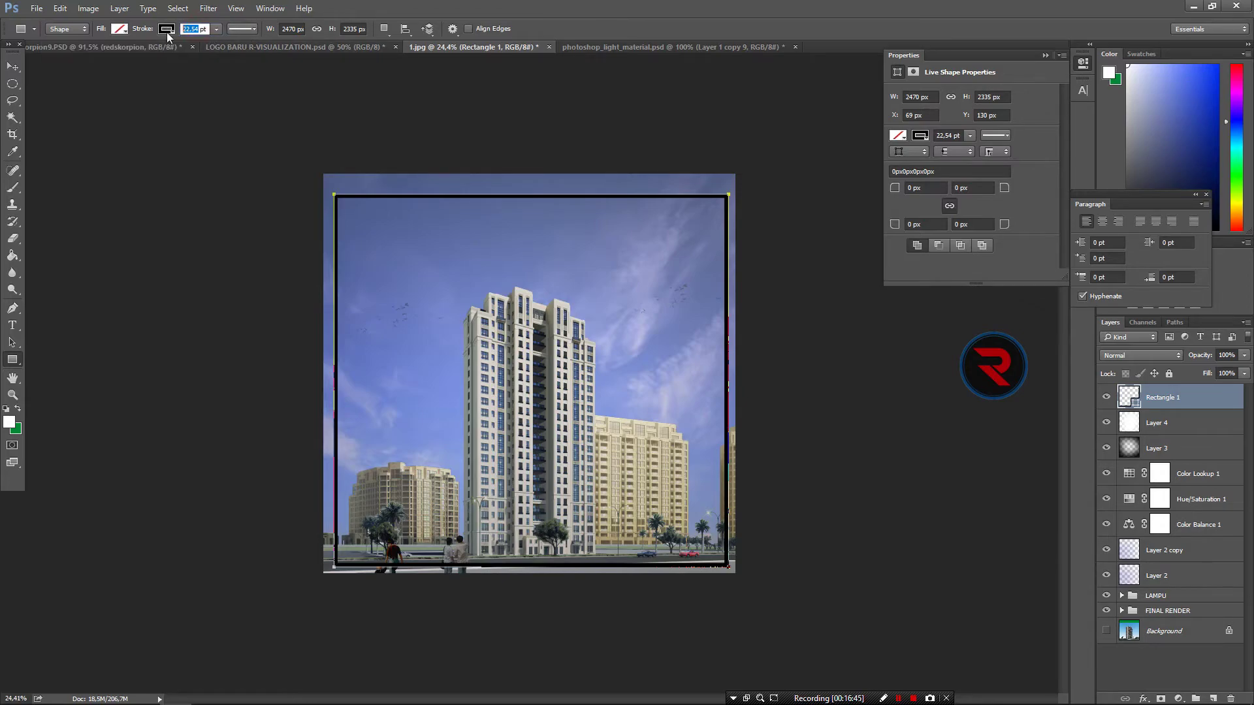
{"action": "type", "text": "15"}
{"action": "key", "text": "Return"}
Step: Move and free-transform the rectangle so it sits just inside the image edges
{"action": "key", "text": "v"}
{"action": "left_click", "coordinate": [414, 219]}
{"action": "left_click_drag", "start_coordinate": [414, 219], "coordinate": [409, 207]}
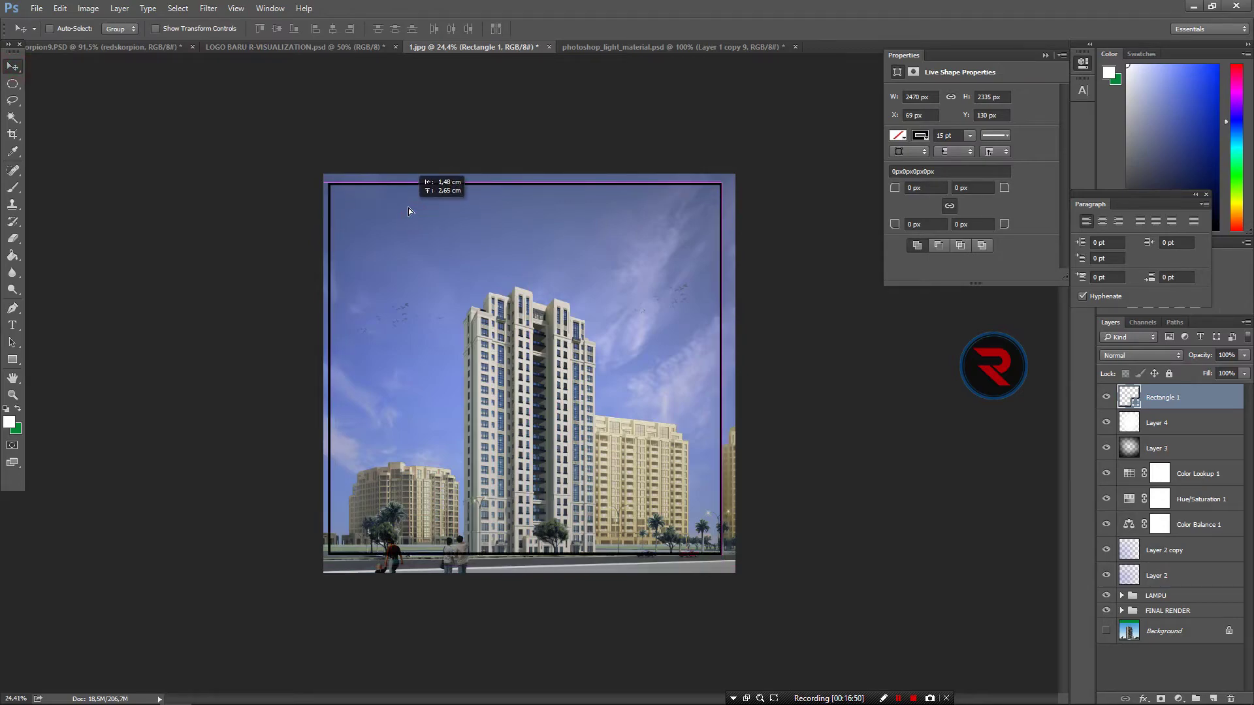
{"action": "key", "text": "ctrl+t"}
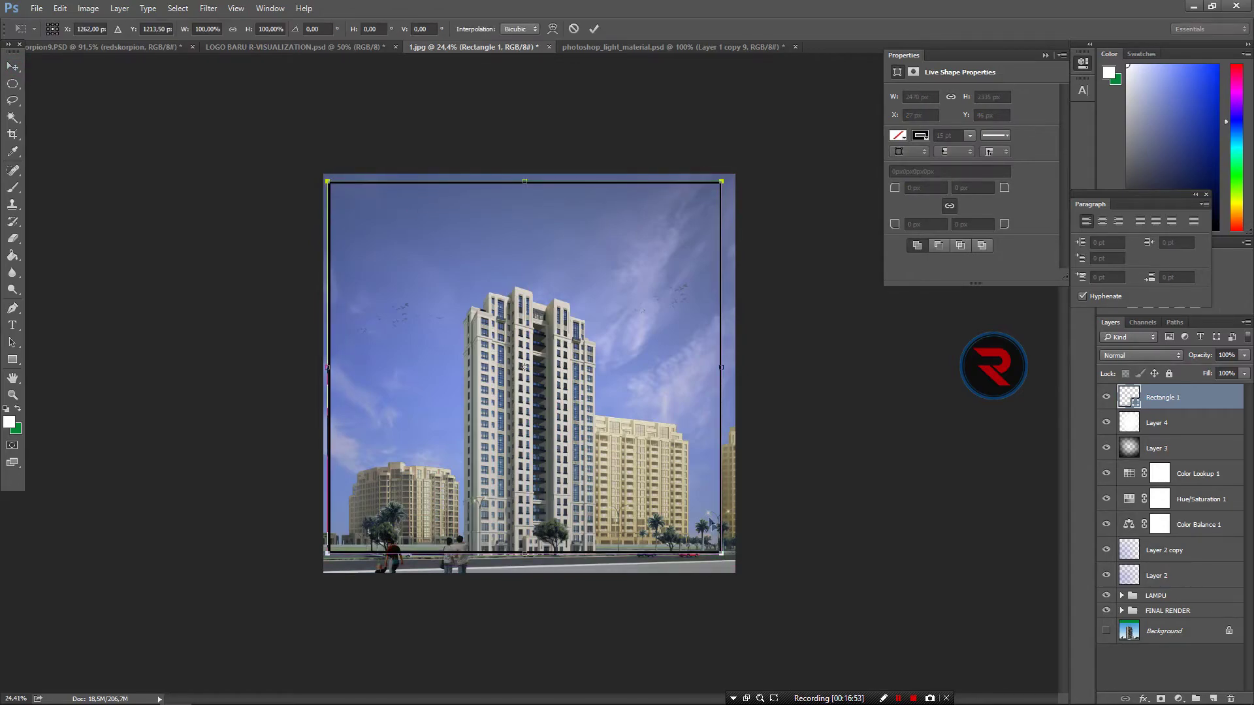
{"action": "left_click_drag", "start_coordinate": [721, 556], "coordinate": [729, 560]}
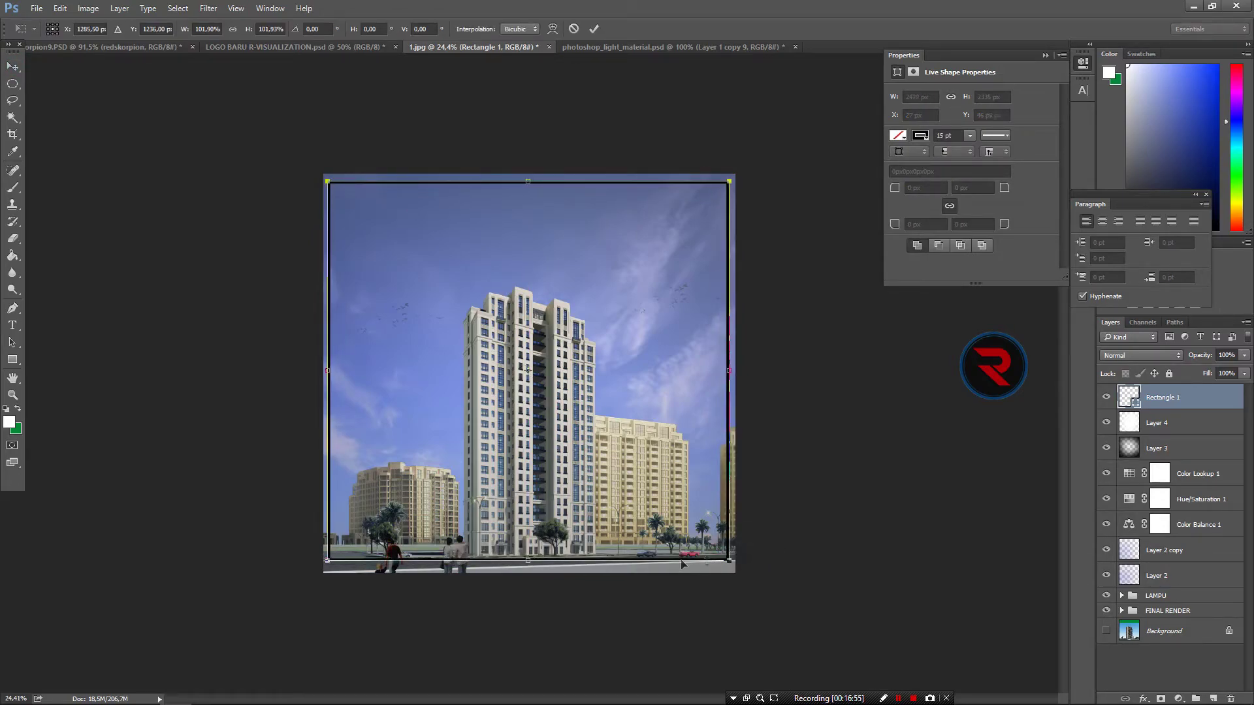
{"action": "left_click_drag", "start_coordinate": [527, 563], "coordinate": [529, 569]}
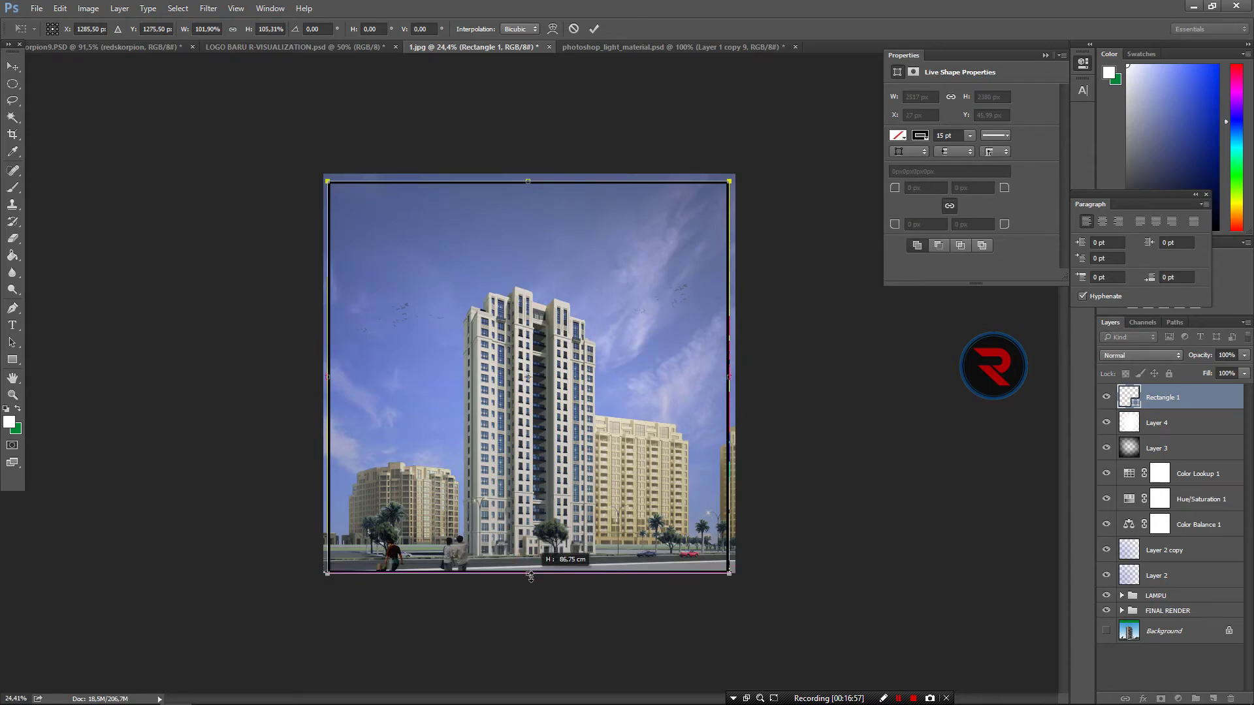
{"action": "left_click_drag", "start_coordinate": [529, 570], "coordinate": [530, 574]}
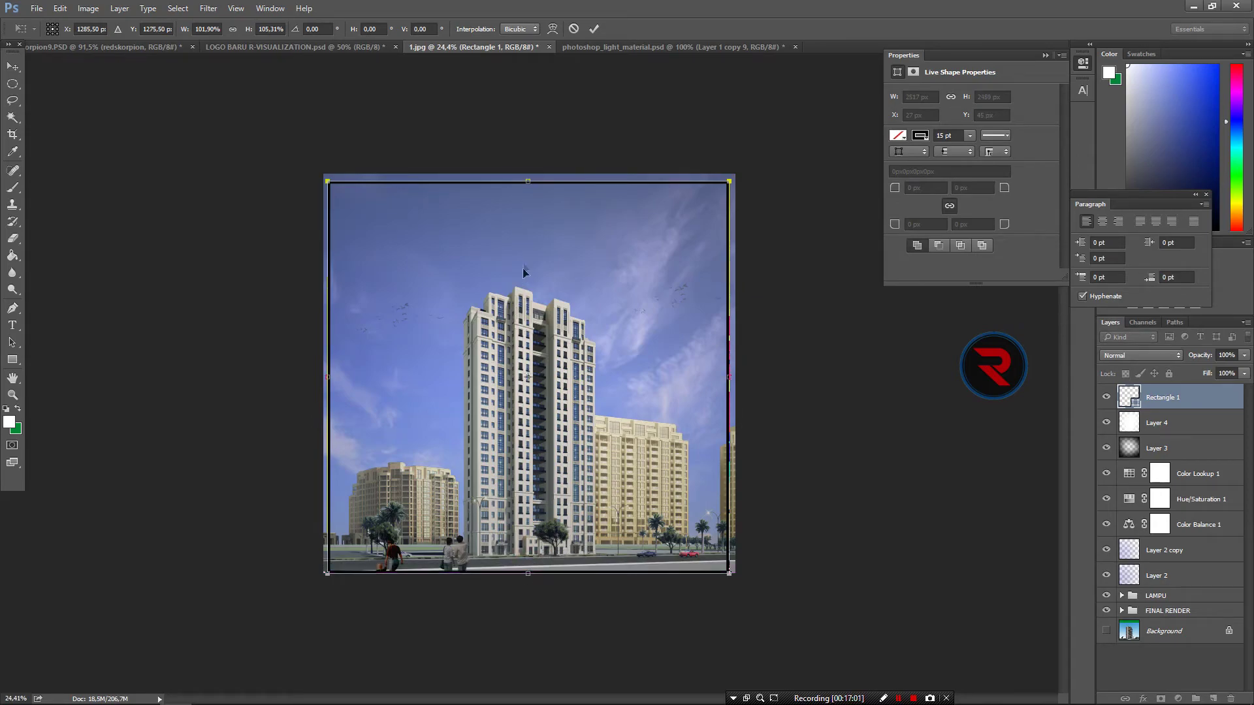
{"action": "key", "text": "ctrl+plus"}
{"action": "key", "text": "ctrl+z"}
{"action": "left_click_drag", "start_coordinate": [530, 631], "coordinate": [532, 630]}
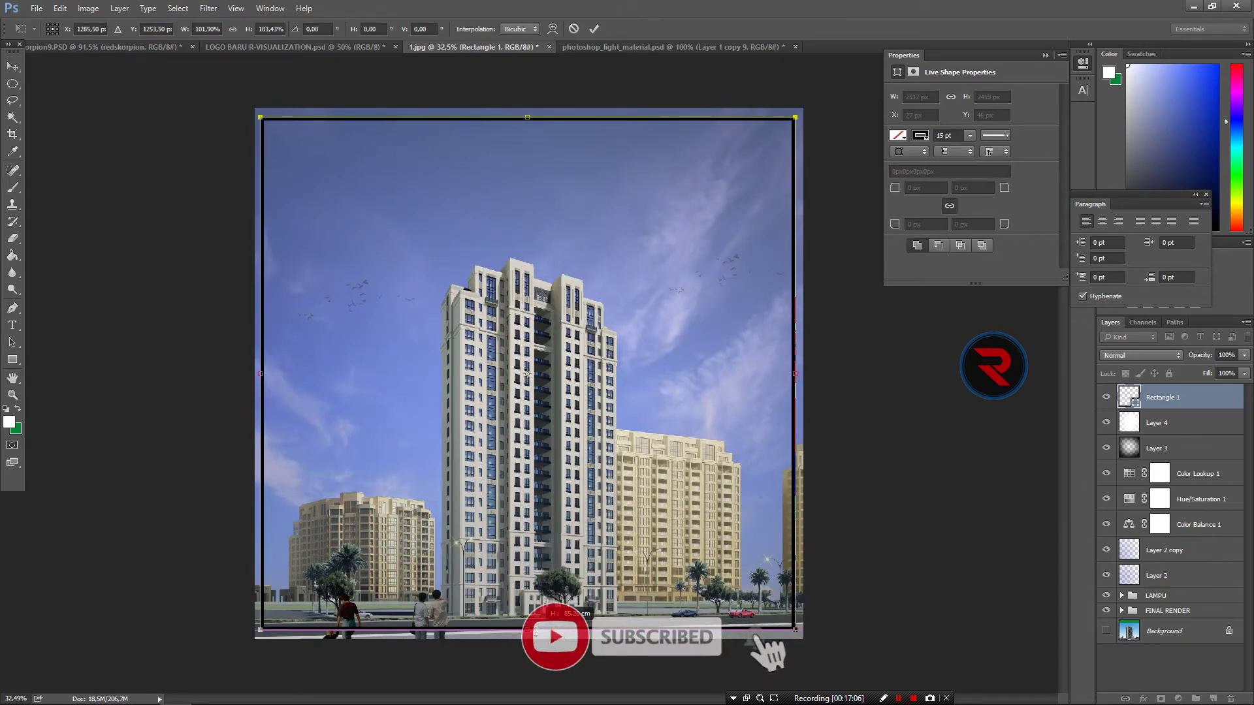
{"action": "key", "text": "Return"}
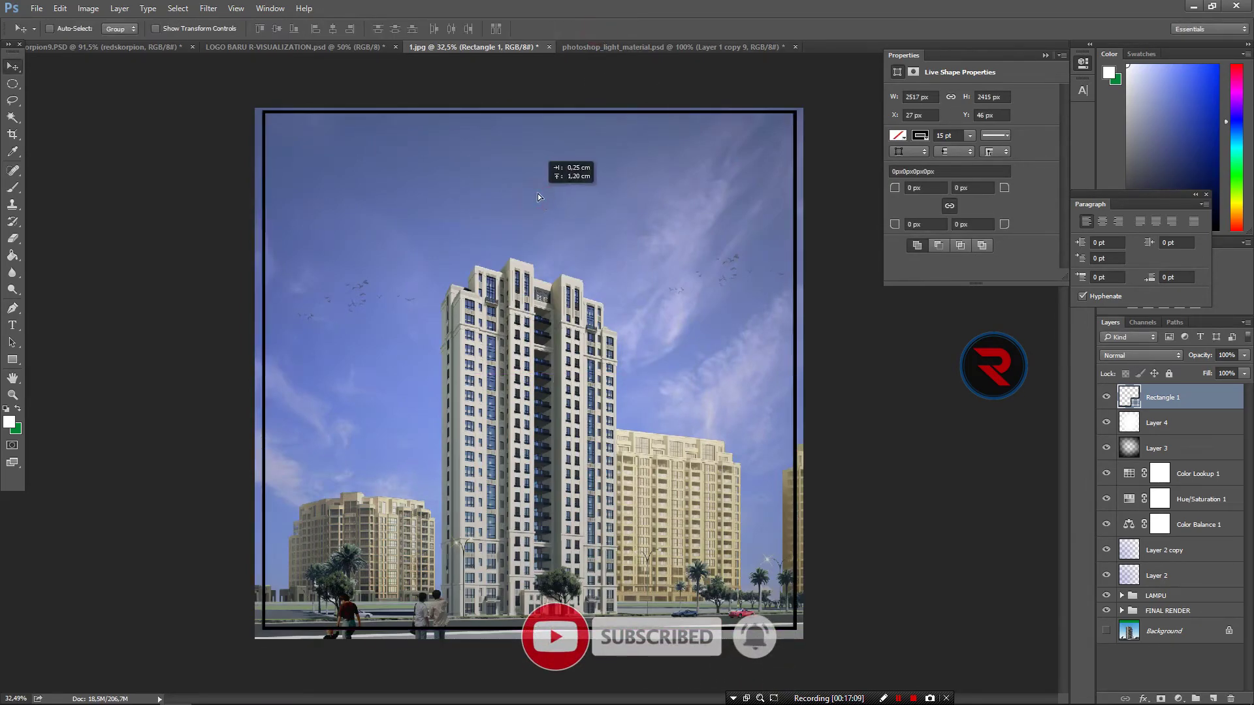
Step: Nudge the frame with the arrow keys to fine-tune its position
{"action": "key", "text": "Up"}
{"action": "key", "text": "Up"}
{"action": "key", "text": "Up"}
{"action": "key", "text": "Up"}
{"action": "key", "text": "Up"}
{"action": "key", "text": "Up"}
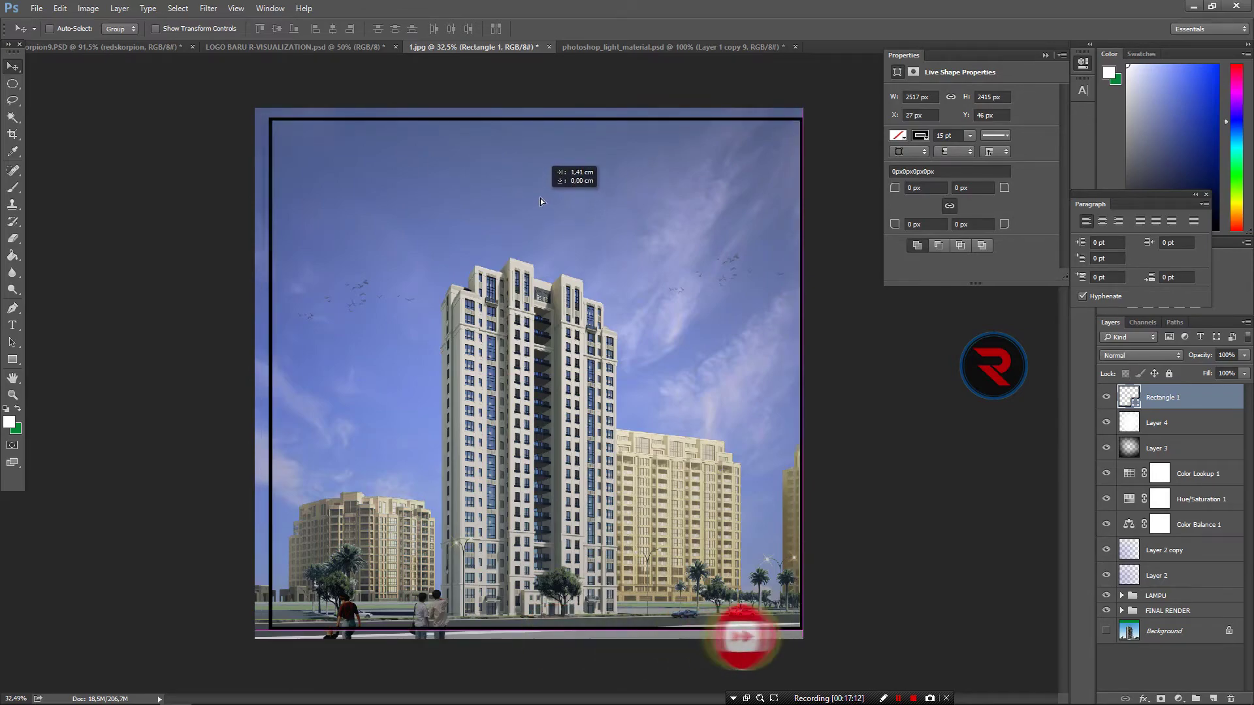
{"action": "key", "text": "Down"}
{"action": "key", "text": "Down"}
{"action": "key", "text": "Down"}
{"action": "key", "text": "Right"}
{"action": "key", "text": "Right"}
{"action": "key", "text": "Right"}
{"action": "key", "text": "Right"}
{"action": "key", "text": "Right"}
{"action": "key", "text": "Right"}
{"action": "key", "text": "Right"}
{"action": "key", "text": "Right"}
{"action": "key", "text": "Right"}
{"action": "key", "text": "Left"}
{"action": "key", "text": "Left"}
{"action": "key", "text": "Left"}
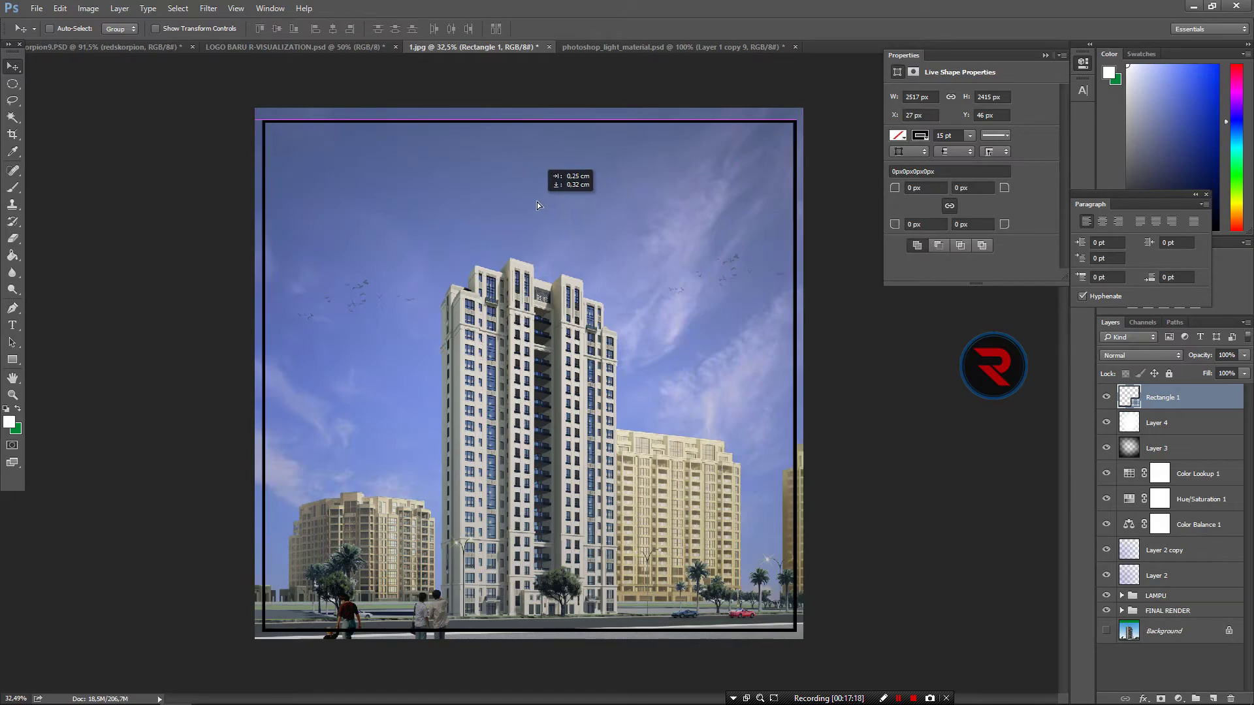
Step: Thin the frame's stroke to 8 pt
{"action": "left_click", "coordinate": [12, 360]}
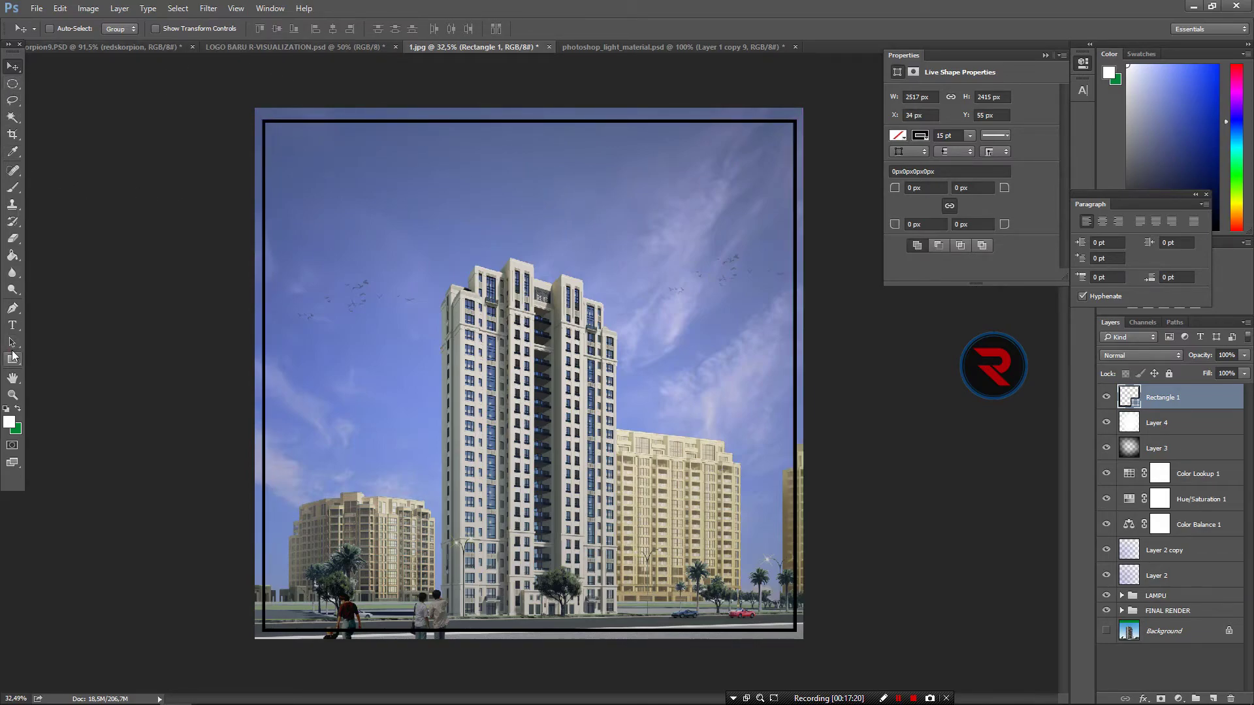
{"action": "left_click", "coordinate": [191, 29]}
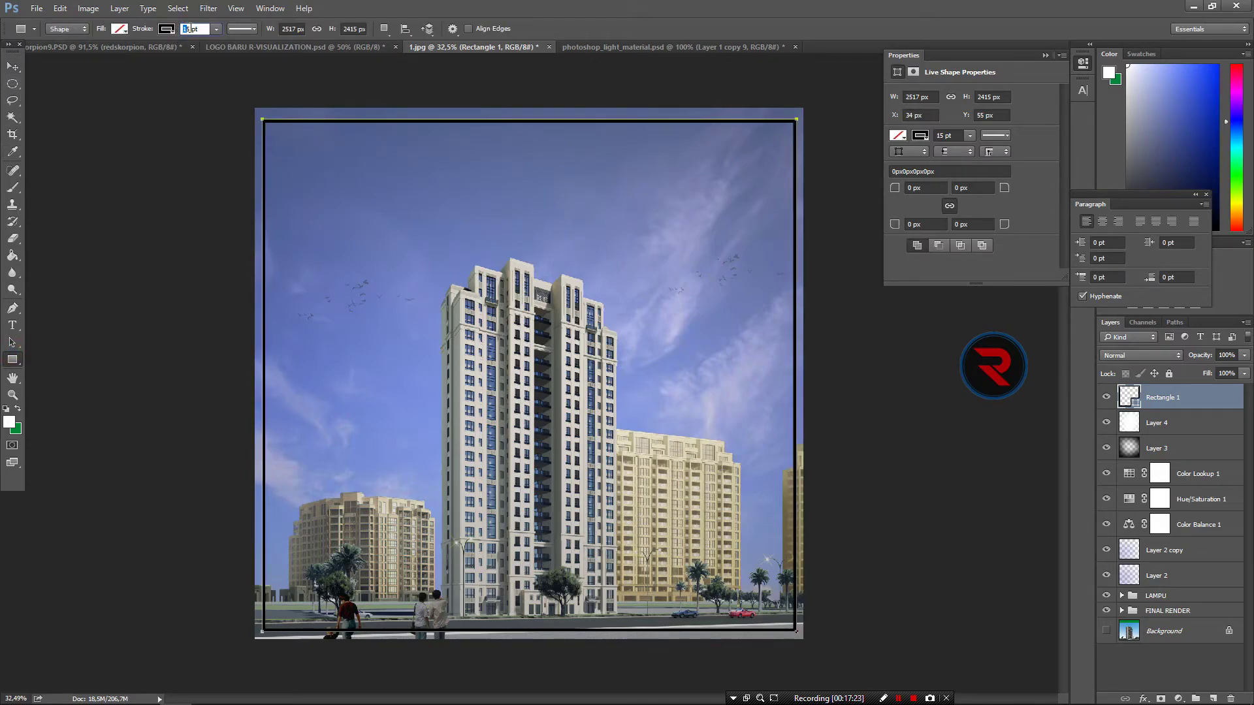
{"action": "type", "text": "8"}
{"action": "key", "text": "Return"}
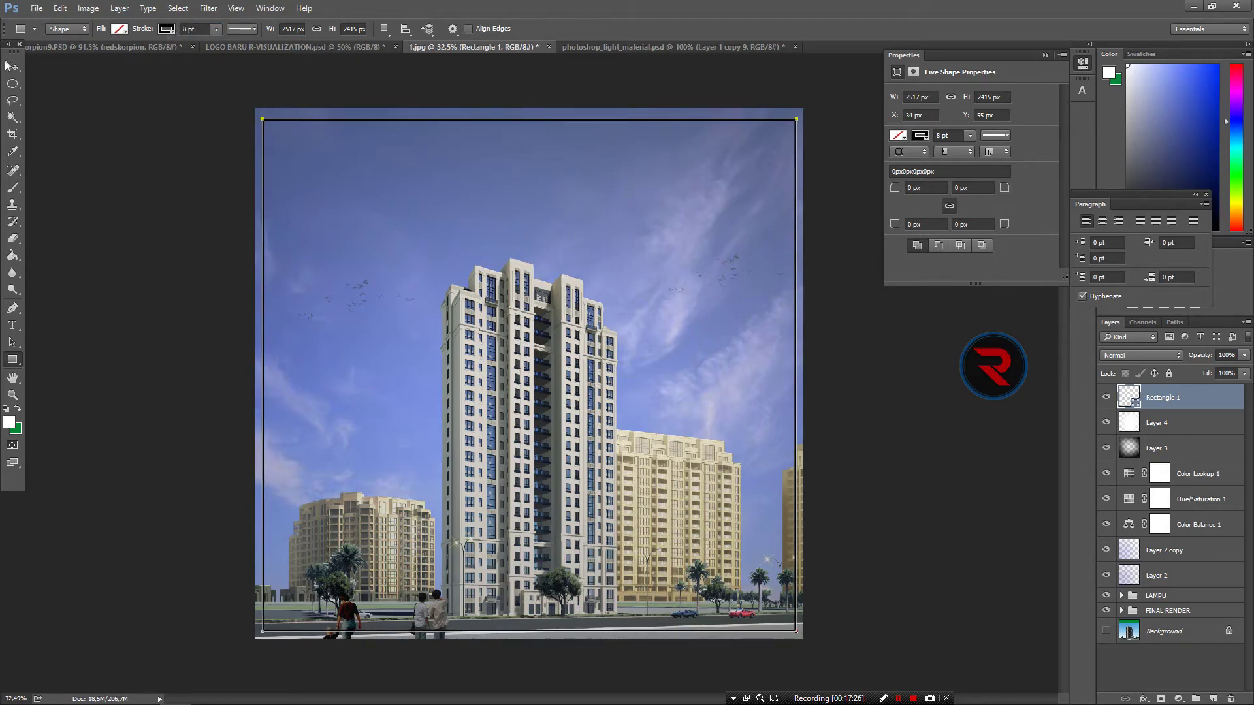
{"action": "key", "text": "v"}
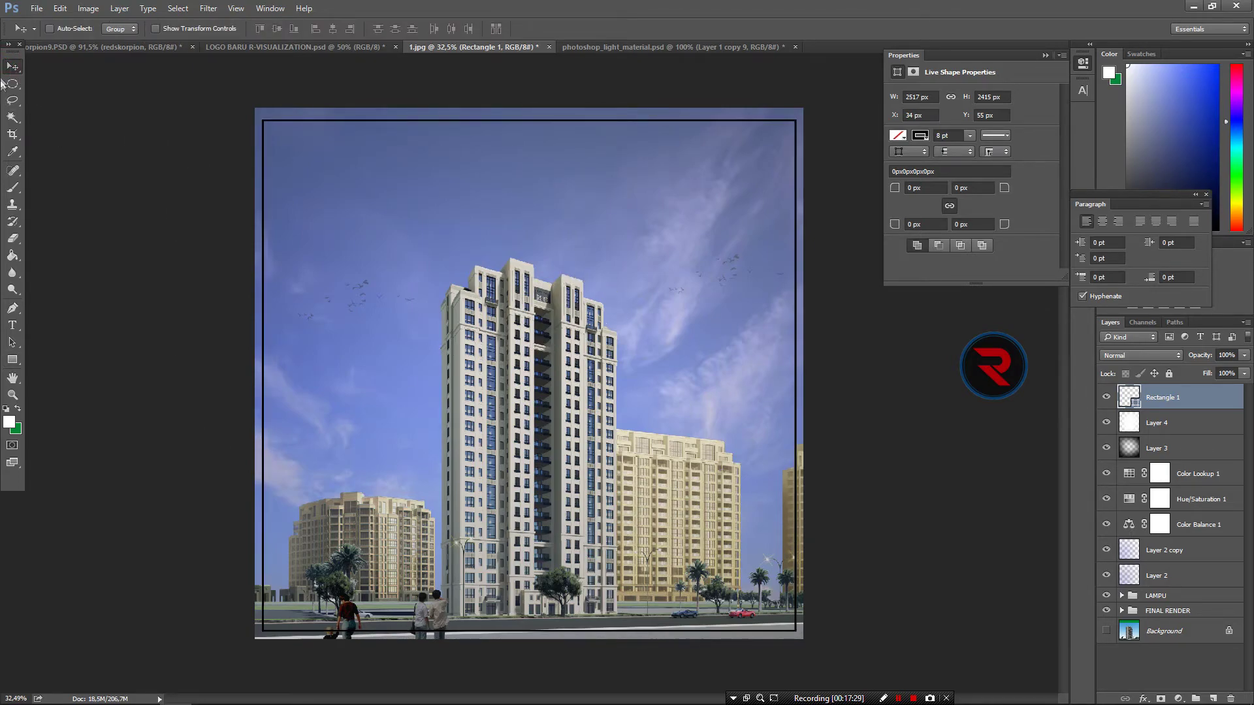
{"action": "left_click", "coordinate": [12, 239]}
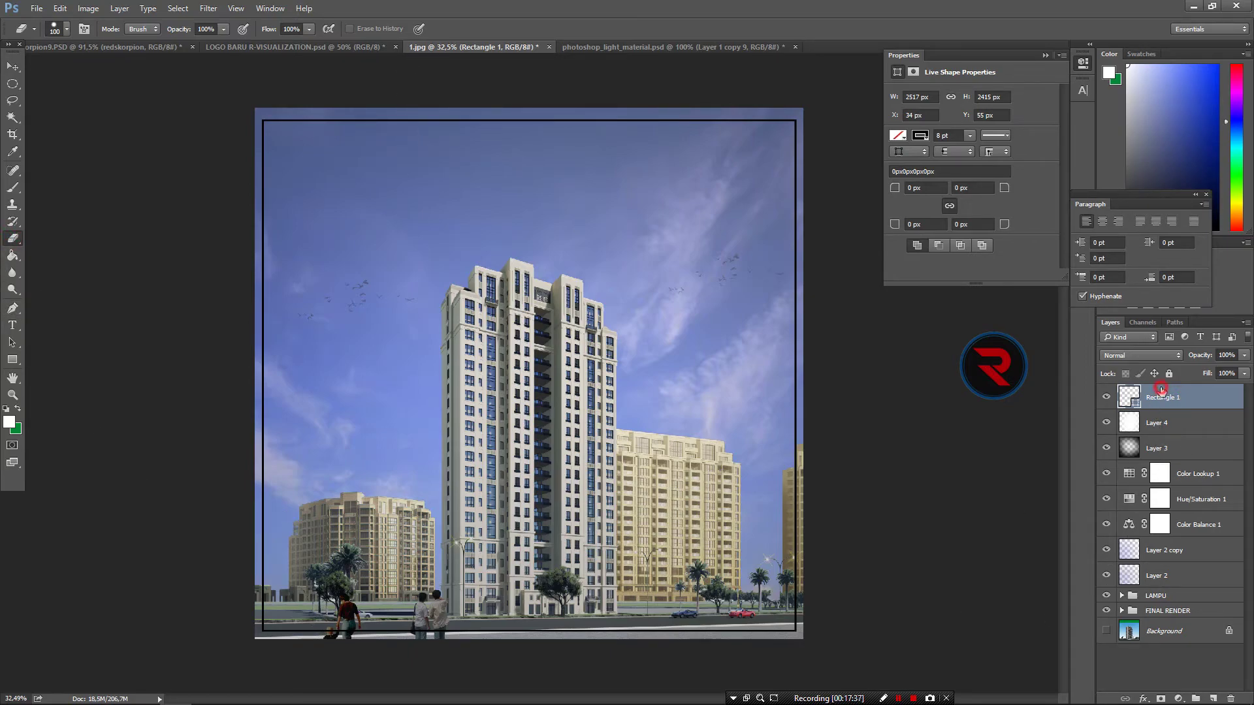
Step: Rasterize Rectangle 1 and erase a gap in its bottom edge and its top-right corner
{"action": "left_click", "coordinate": [296, 635]}
{"action": "left_click", "coordinate": [578, 268]}
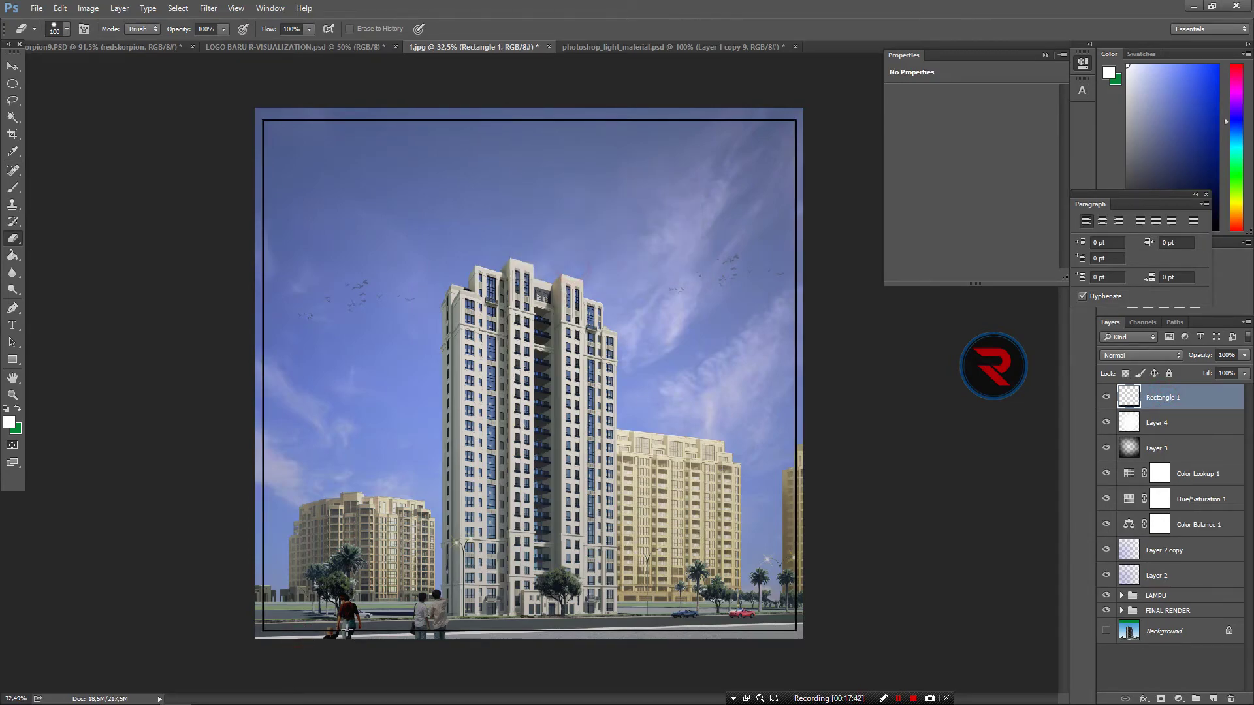
{"action": "left_click_drag", "start_coordinate": [304, 634], "coordinate": [399, 635]}
{"action": "left_click_drag", "start_coordinate": [783, 121], "coordinate": [791, 119]}
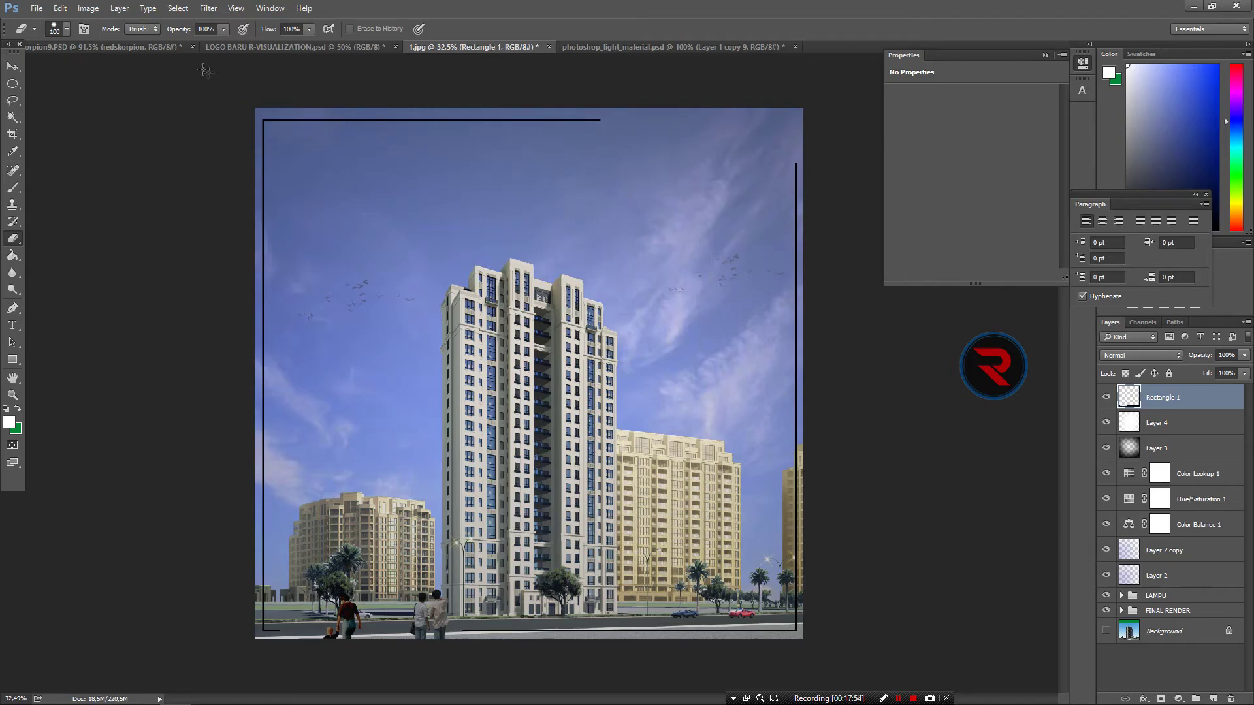
{"action": "scroll", "coordinate": [466, 270], "scroll_direction": "down", "scroll_amount": 1, "text": "alt"}
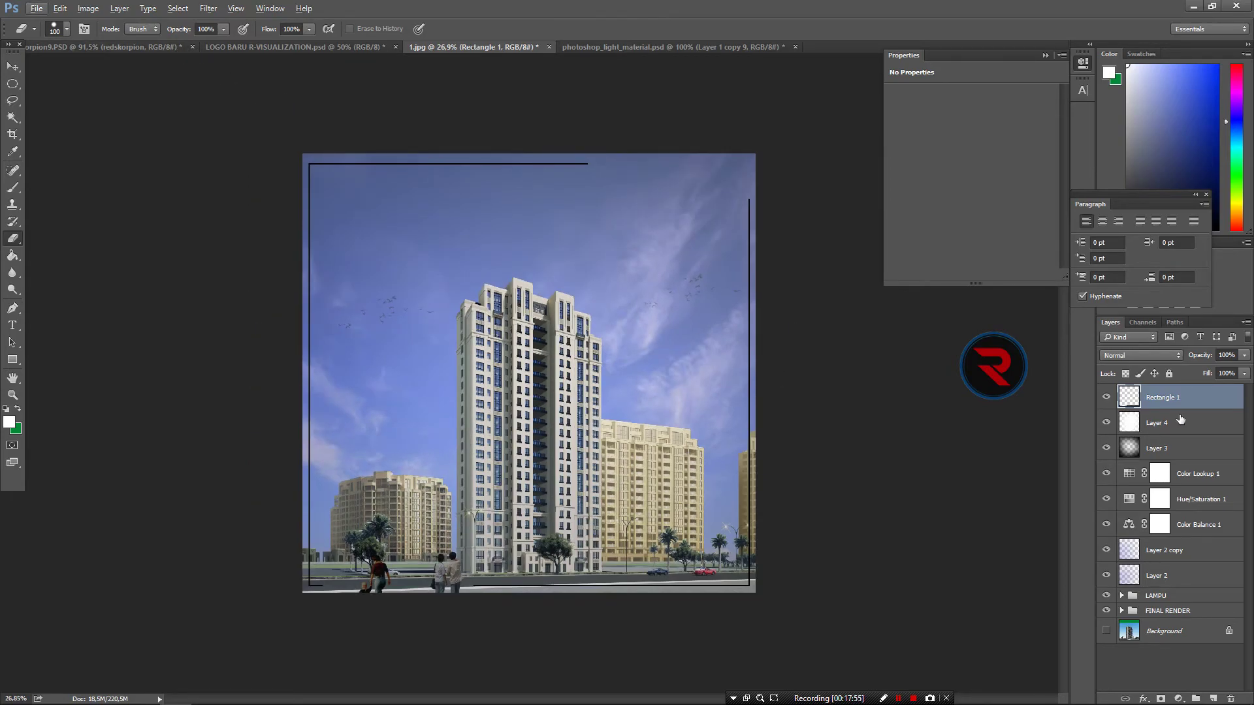
{"action": "left_click", "coordinate": [1043, 56]}
Step: Select the logo's text, circle and Rectangle layers and drag them onto the 1.jpg render
{"action": "left_click", "coordinate": [287, 47]}
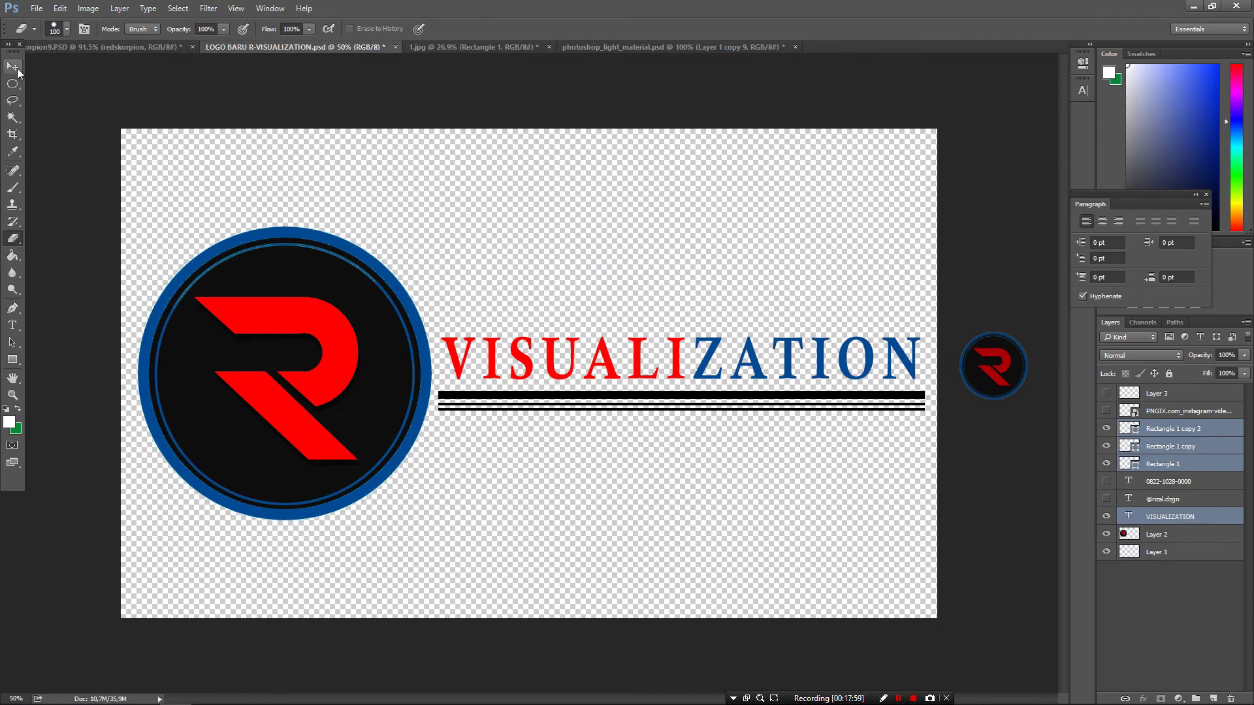
{"action": "left_click", "coordinate": [17, 70]}
{"action": "left_click_drag", "start_coordinate": [353, 372], "coordinate": [404, 294]}
{"action": "key", "text": "ctrl+z"}
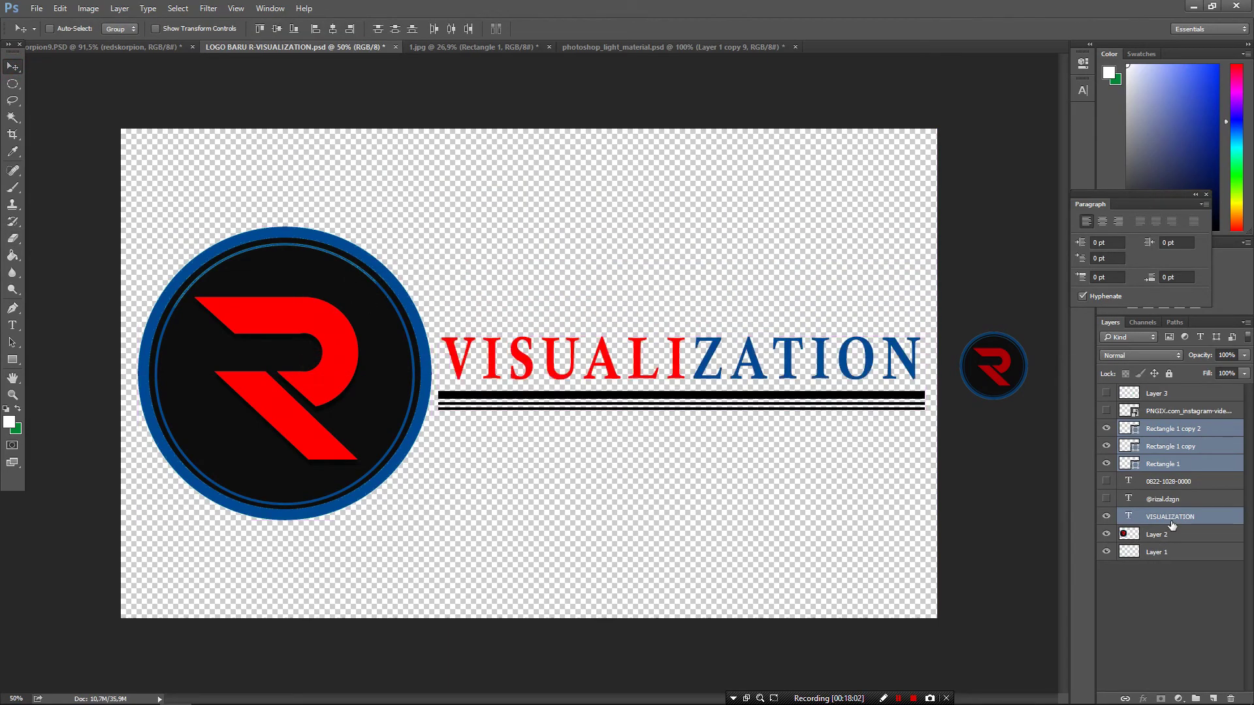
{"action": "left_click", "coordinate": [1157, 542], "text": "shift"}
{"action": "left_click_drag", "start_coordinate": [385, 345], "coordinate": [403, 301]}
{"action": "key", "text": "ctrl+z"}
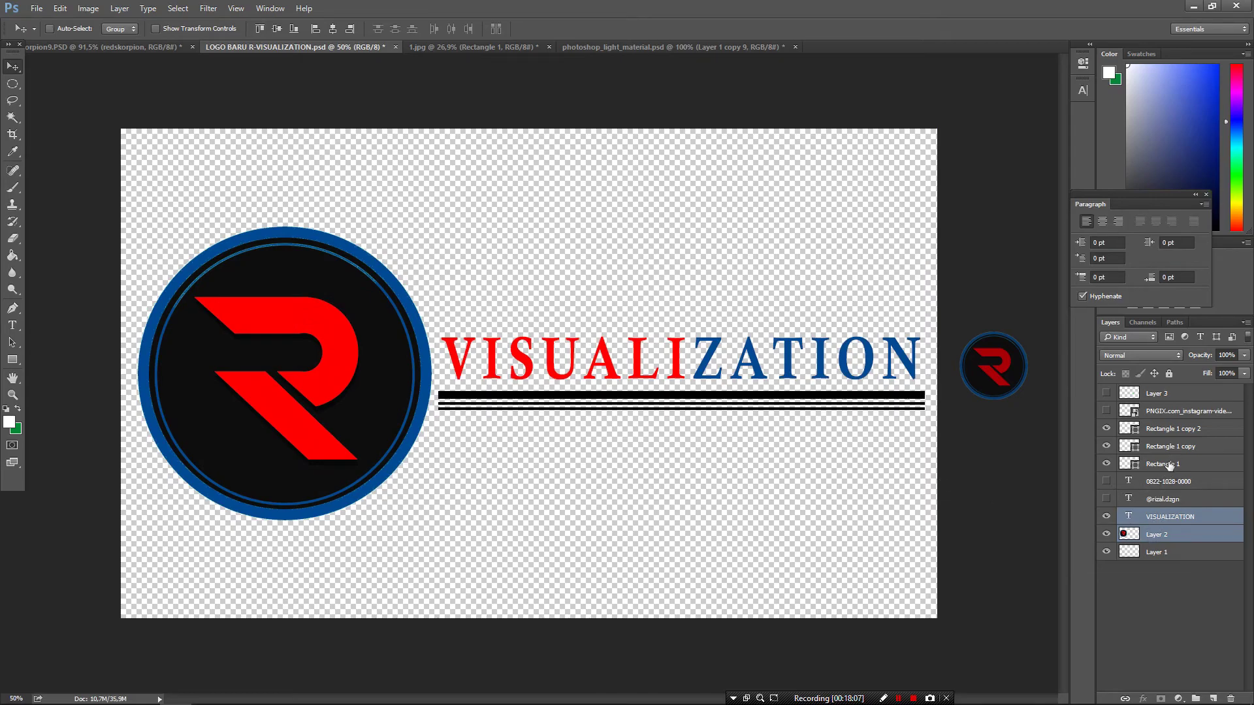
{"action": "left_click", "coordinate": [1169, 465], "text": "ctrl"}
{"action": "left_click", "coordinate": [1169, 429], "text": "ctrl"}
{"action": "left_click_drag", "start_coordinate": [790, 374], "coordinate": [546, 112]}
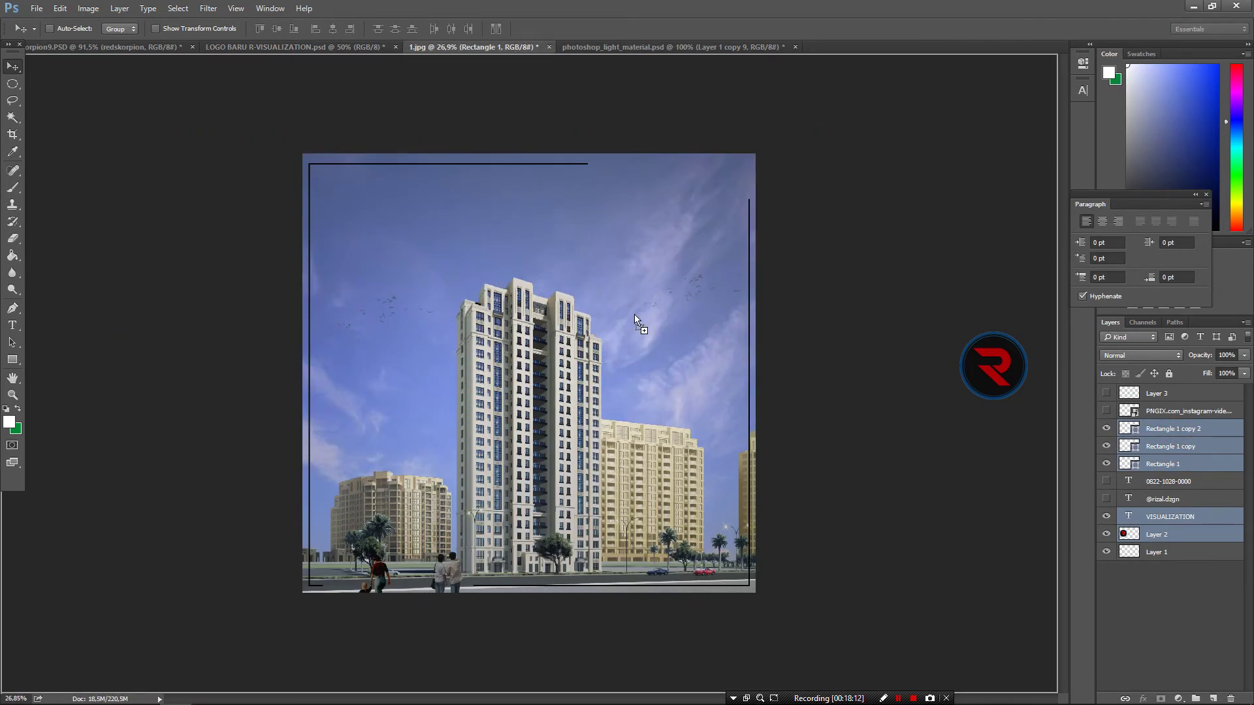
{"action": "left_click_drag", "start_coordinate": [546, 112], "coordinate": [634, 315]}
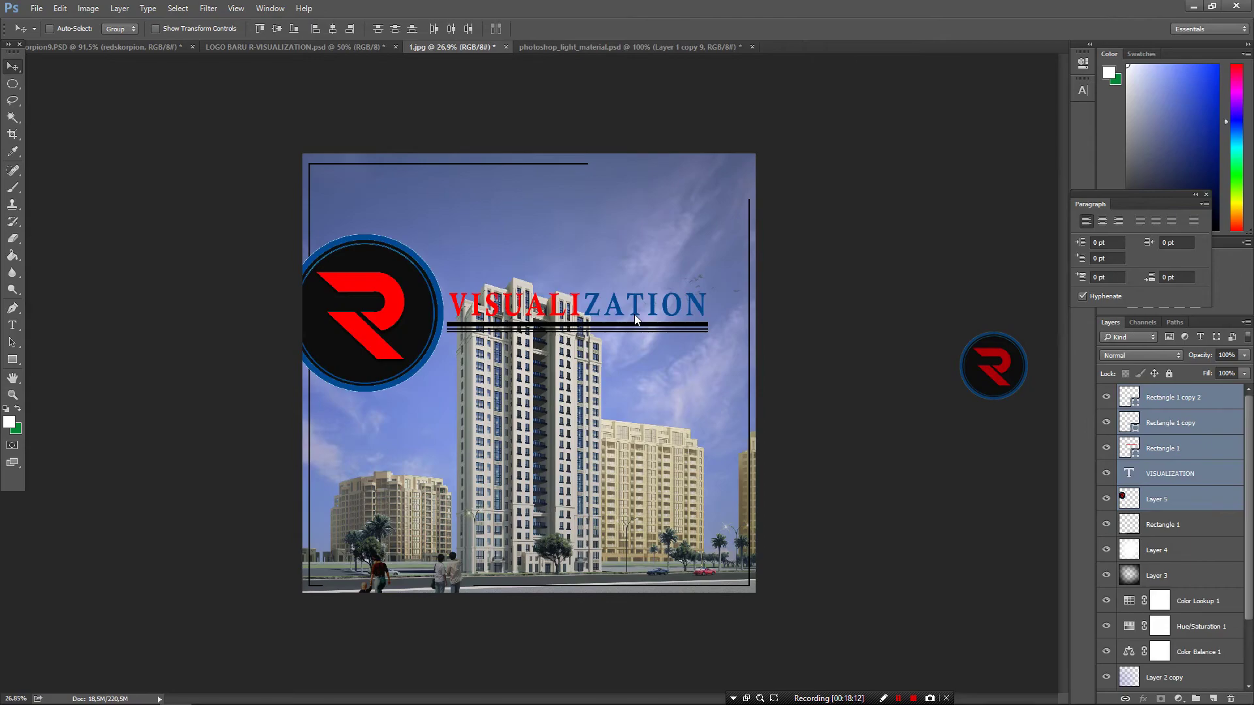
Step: Group the logo layers as WM and move the group up and right
{"action": "right_click", "coordinate": [1197, 491]}
{"action": "left_click", "coordinate": [1112, 243]}
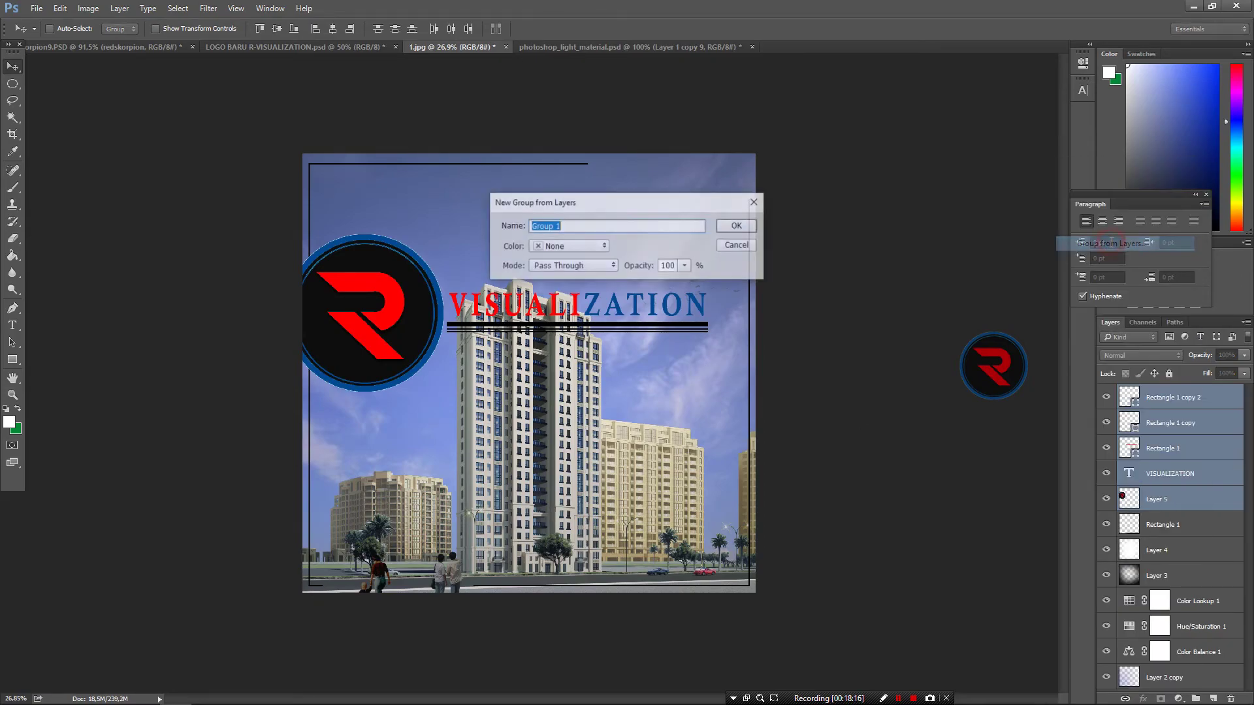
{"action": "type", "text": "WM"}
{"action": "key", "text": "Return"}
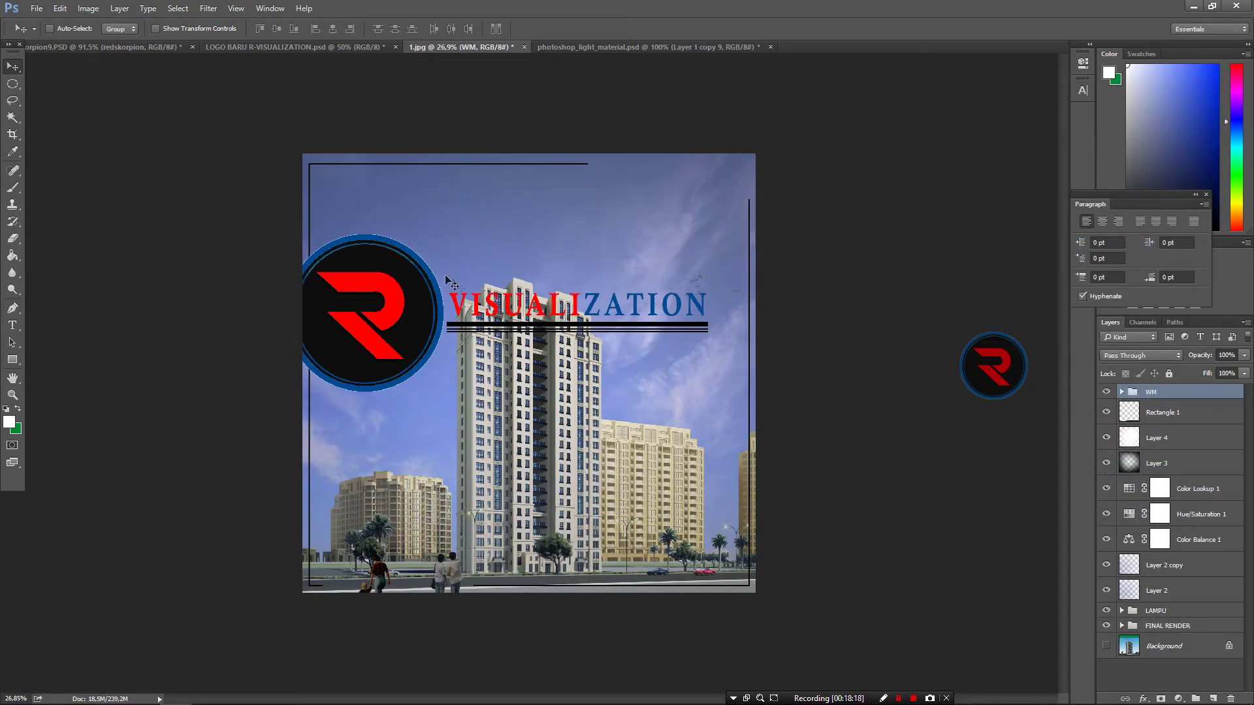
{"action": "left_click_drag", "start_coordinate": [453, 281], "coordinate": [626, 178]}
Step: Scale the WM logo down to about 40%, place it beside the tower, and set fill to 54%
{"action": "key", "text": "ctrl+t"}
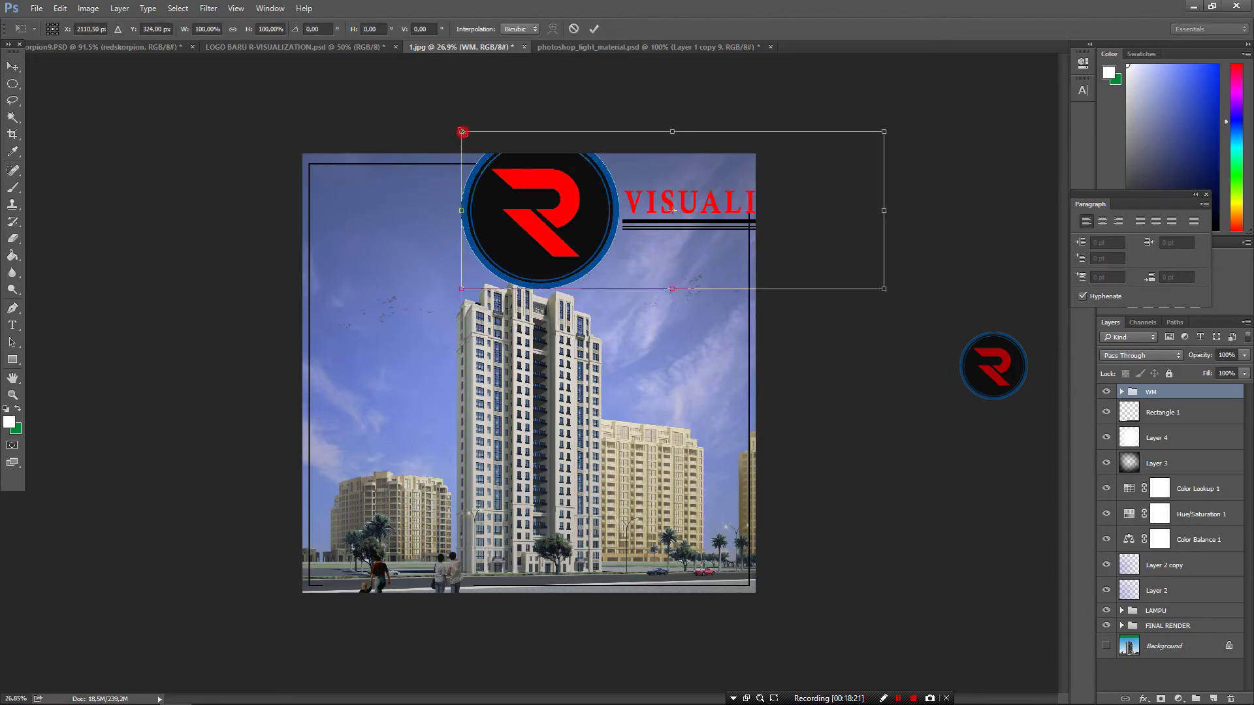
{"action": "mouse_move", "coordinate": [462, 132]}
{"action": "left_mouse_down"}
{"action": "mouse_move", "coordinate": [706, 224]}
{"action": "mouse_move", "coordinate": [608, 194]}
{"action": "mouse_move", "coordinate": [631, 199]}
{"action": "mouse_move", "coordinate": [638, 334]}
{"action": "left_mouse_up"}
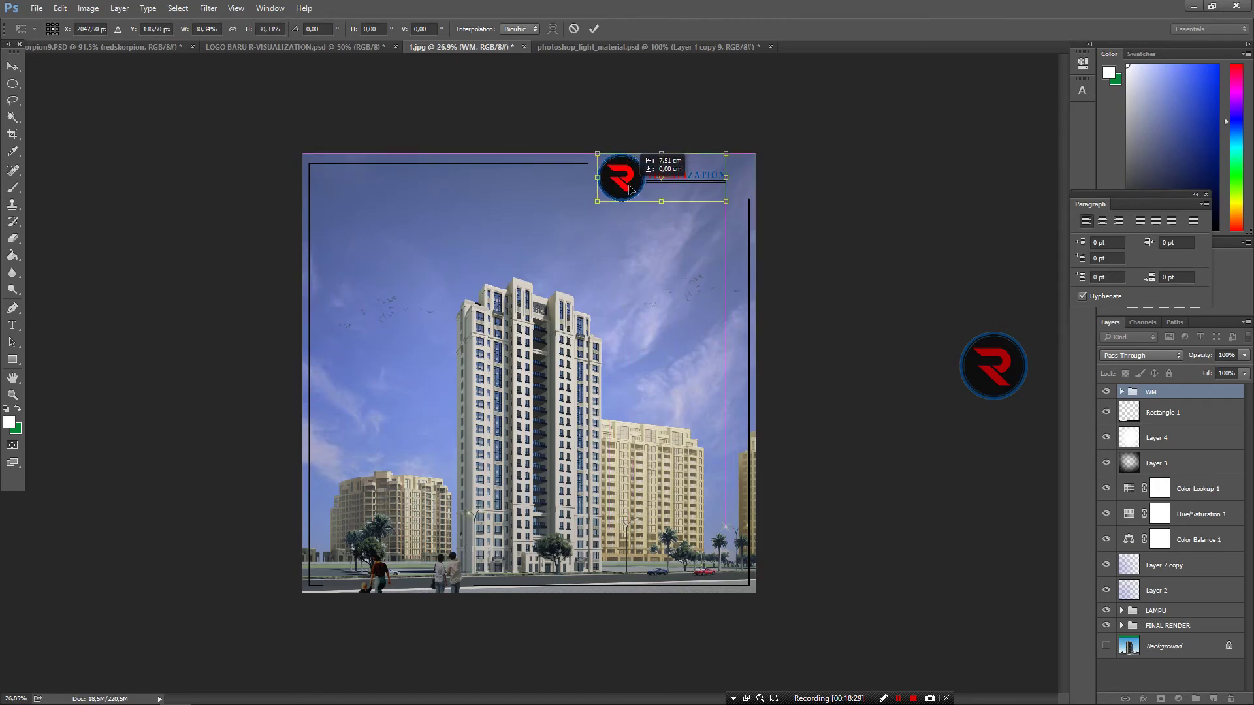
{"action": "left_click_drag", "start_coordinate": [638, 335], "coordinate": [635, 369]}
{"action": "left_click", "coordinate": [595, 29]}
{"action": "left_click_drag", "start_coordinate": [1207, 373], "coordinate": [1175, 376]}
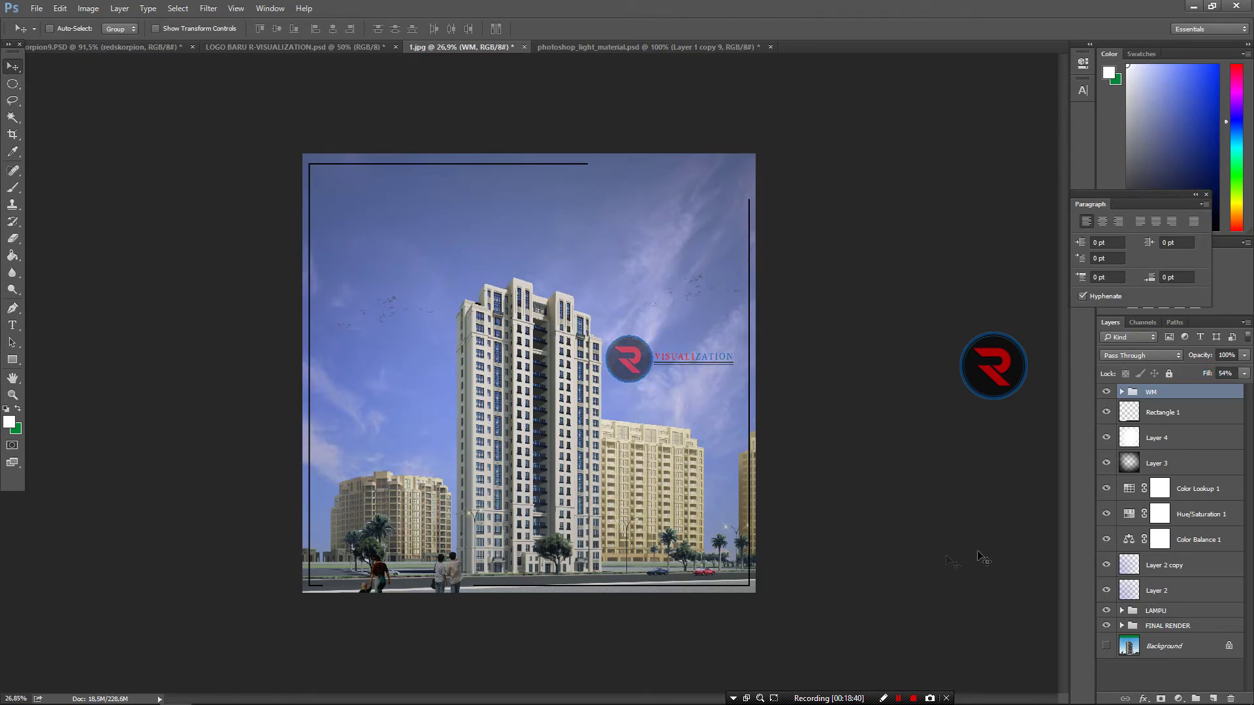
{"action": "left_click", "coordinate": [36, 9]}
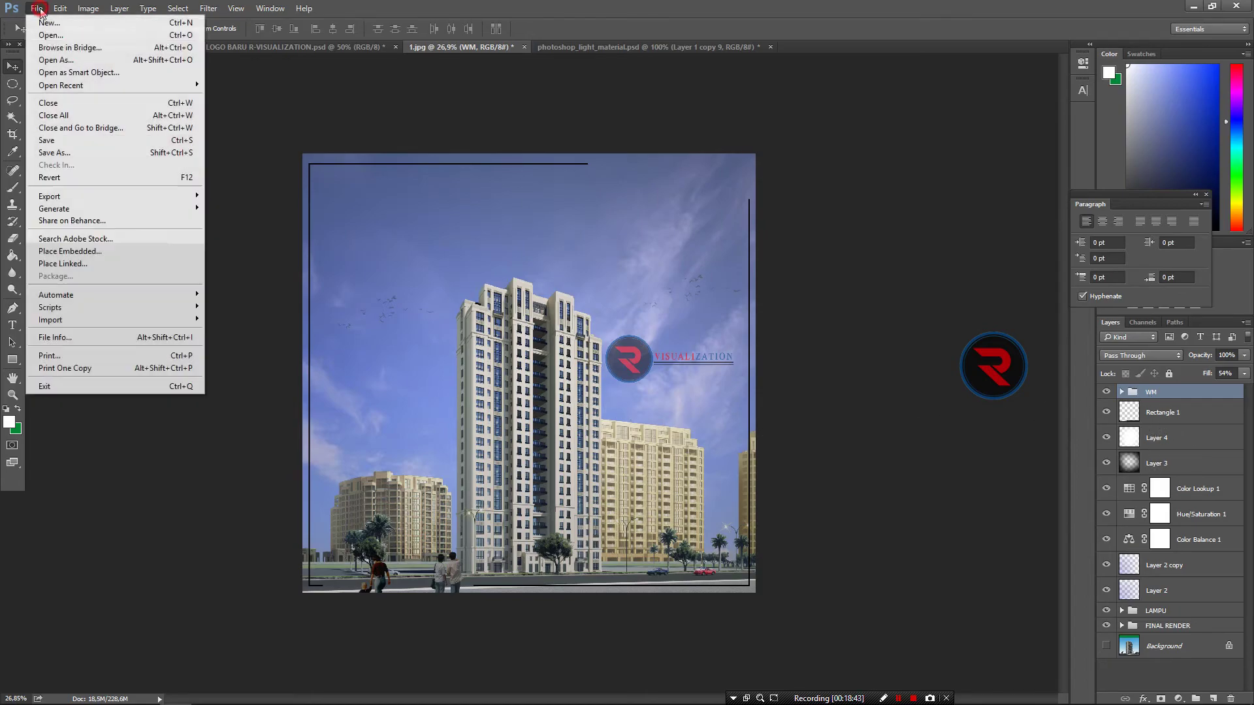
Step: Set up a Save for Web (Legacy) export with PNG-24 as the format
{"action": "left_click", "coordinate": [1047, 390]}
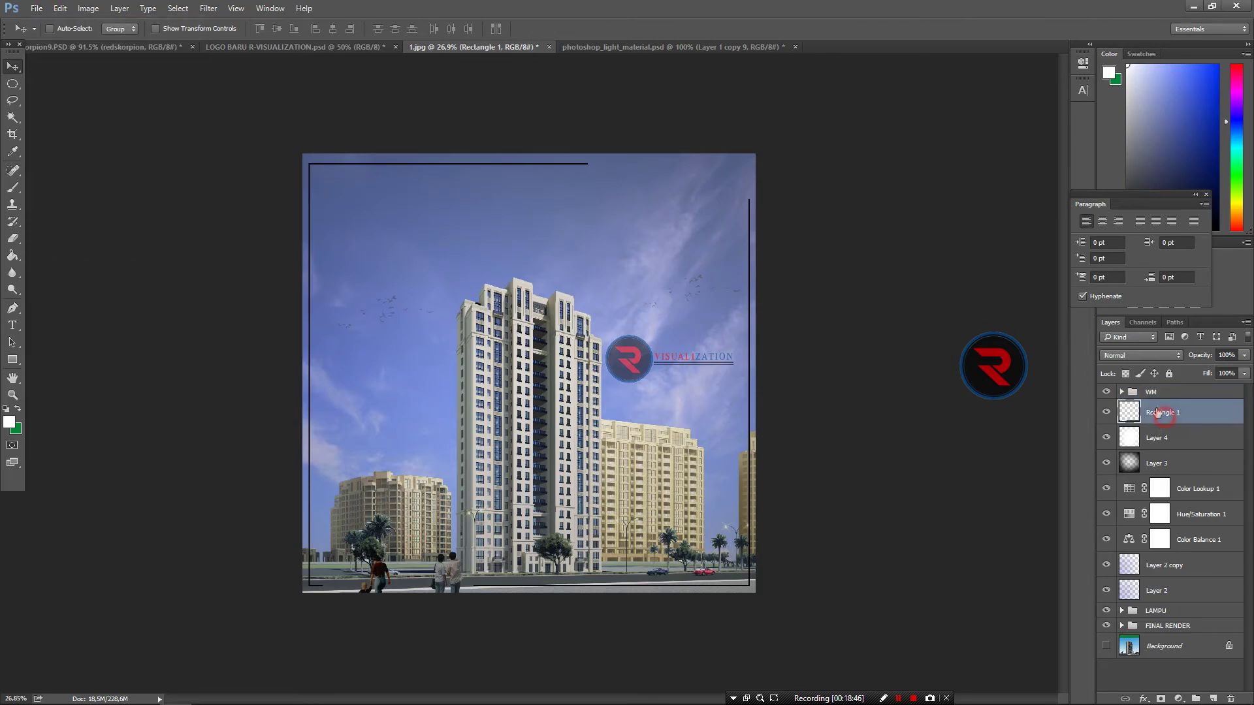
{"action": "left_click", "coordinate": [1169, 626], "text": "shift"}
{"action": "right_click", "coordinate": [1169, 624]}
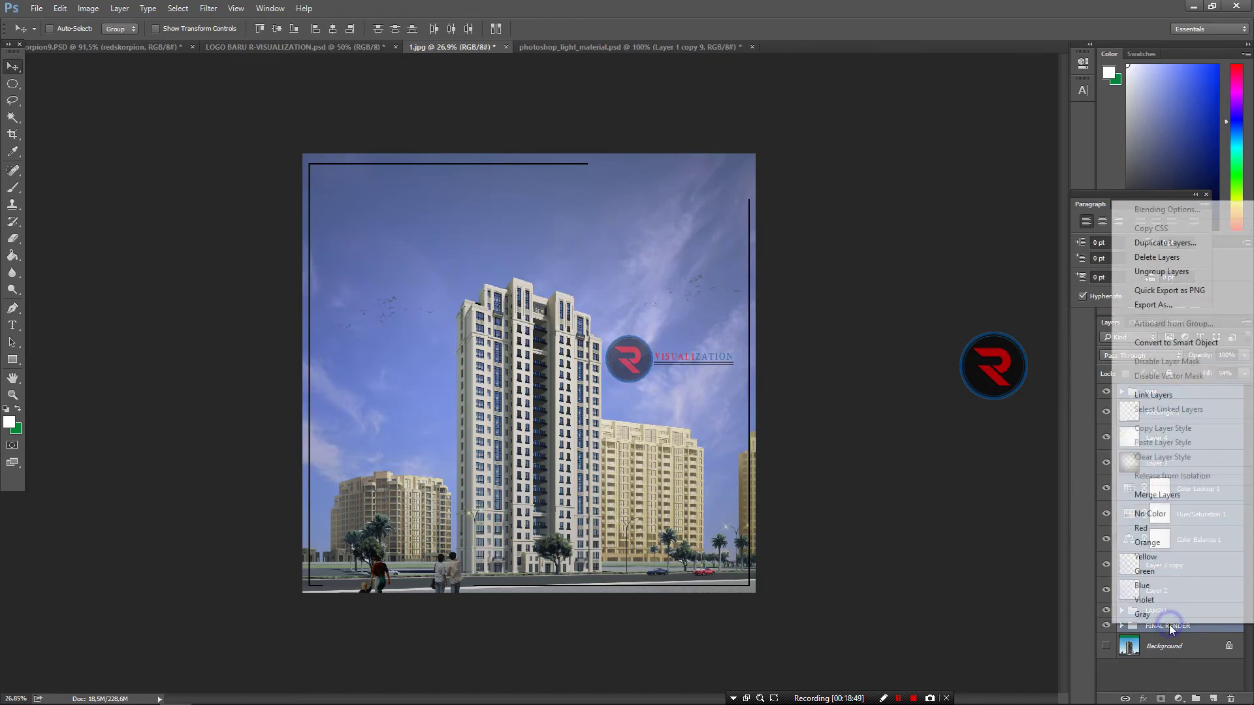
{"action": "left_click", "coordinate": [1169, 674]}
{"action": "left_click", "coordinate": [38, 9]}
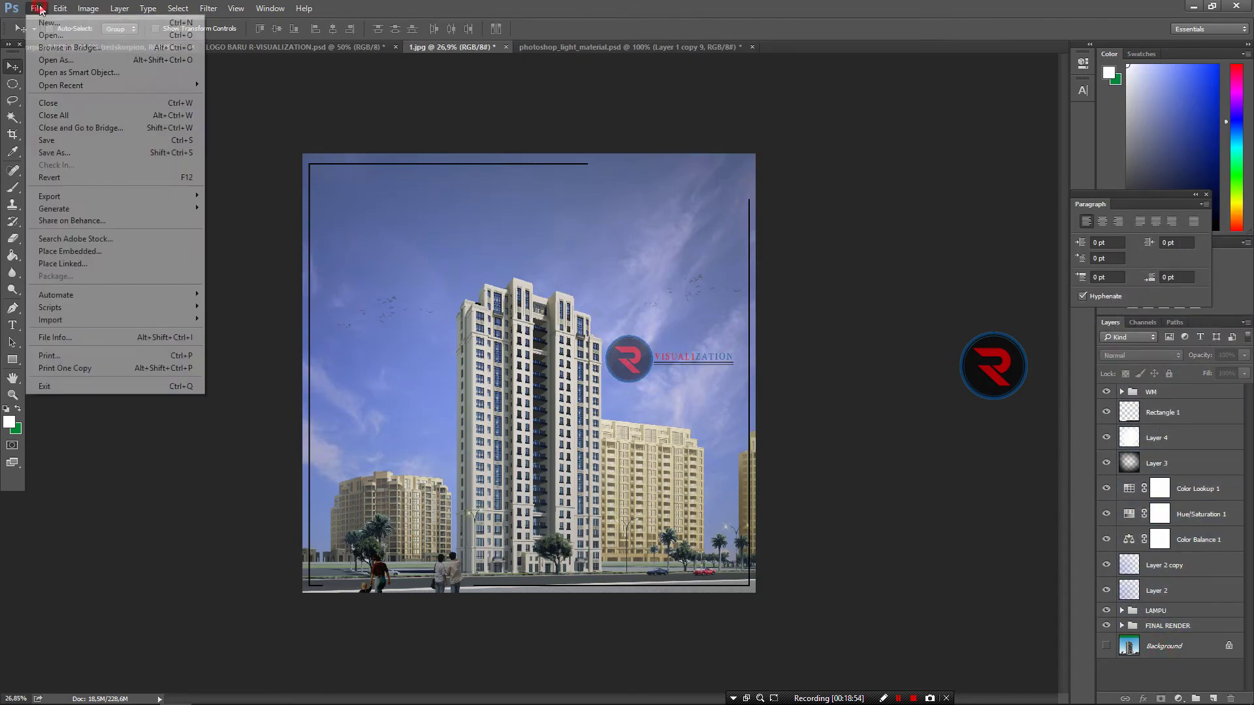
{"action": "mouse_move", "coordinate": [49, 196]}
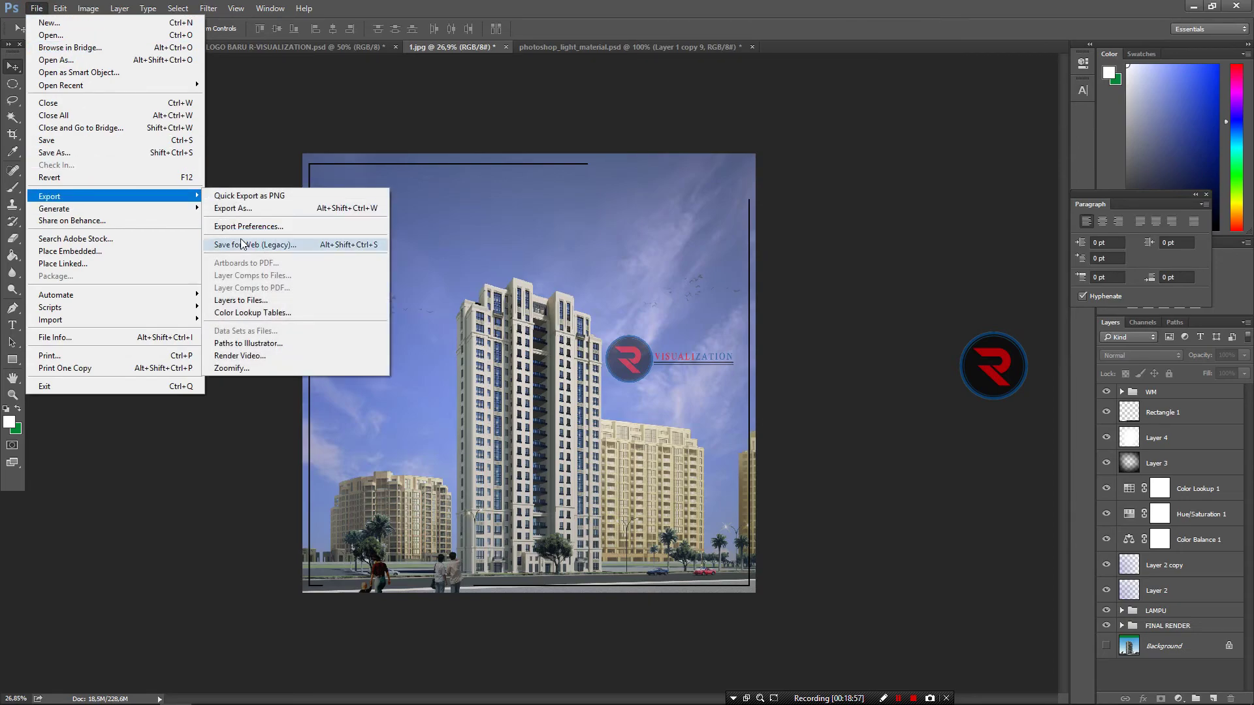
{"action": "left_click", "coordinate": [242, 244]}
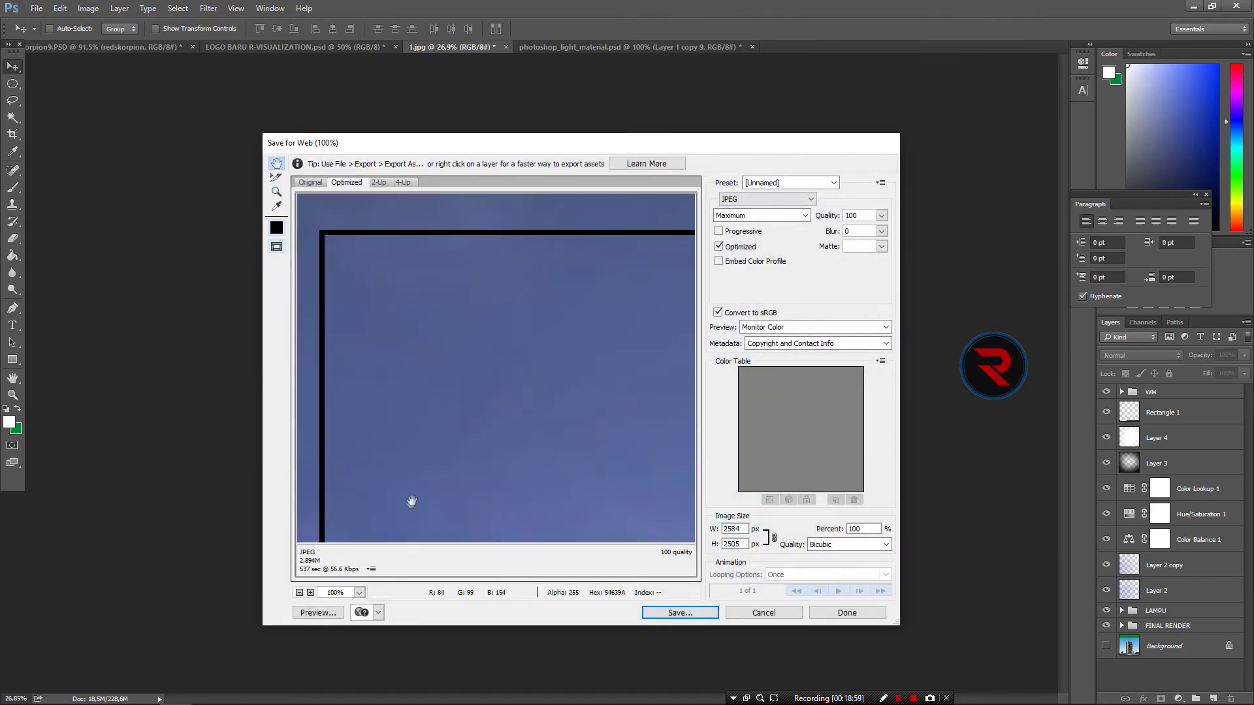
{"action": "left_click", "coordinate": [766, 200]}
{"action": "left_click", "coordinate": [747, 239]}
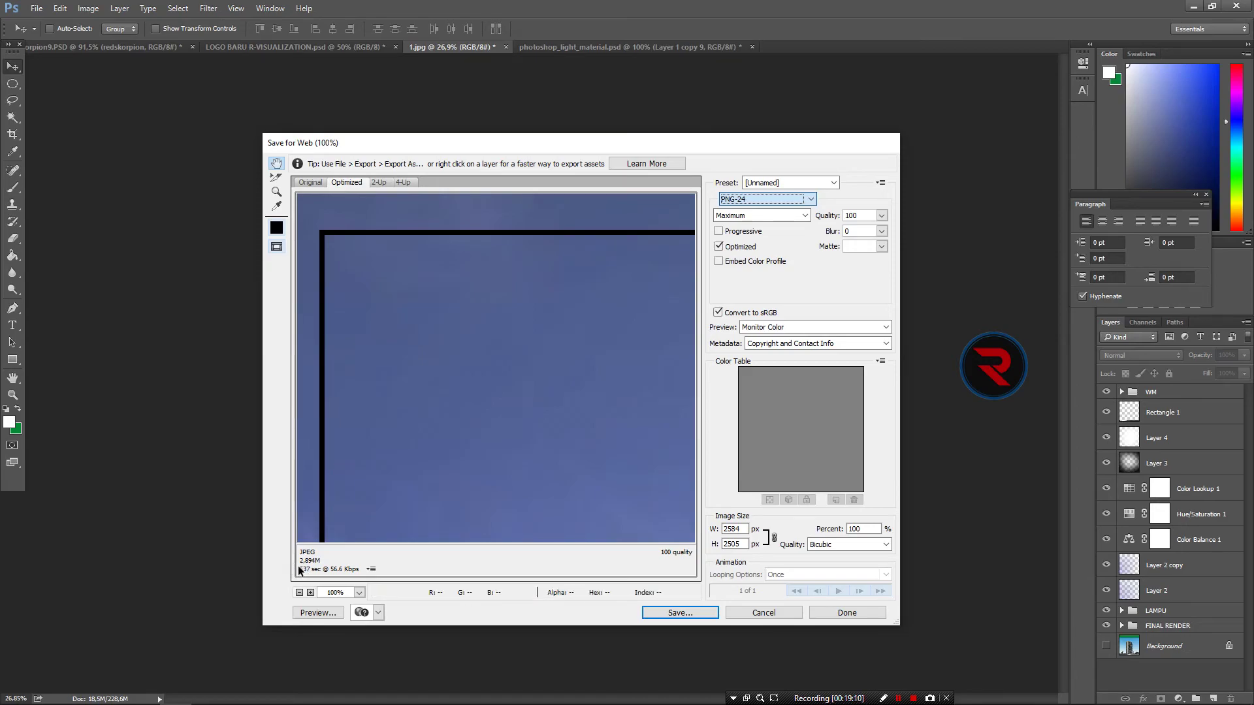
Step: Save the PNG-24 export as 'L RENDER' in the RENDER IMAGE folder
{"action": "left_click", "coordinate": [691, 614]}
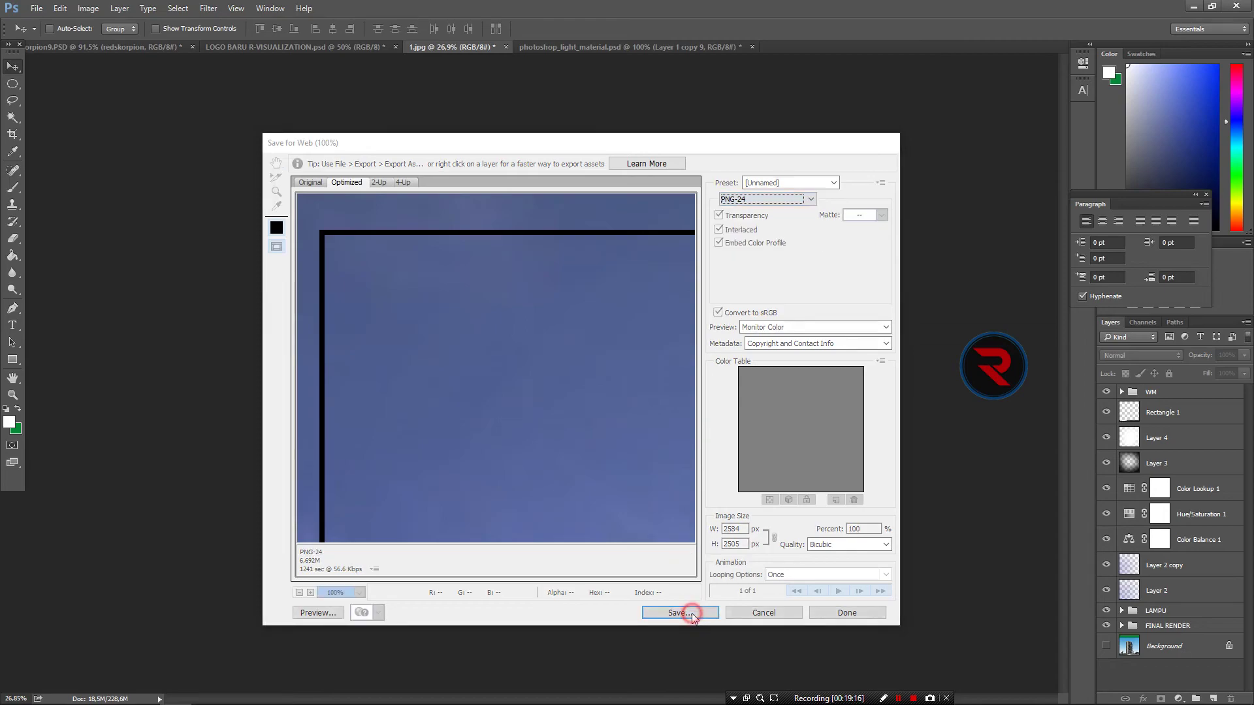
{"action": "left_click", "coordinate": [453, 393]}
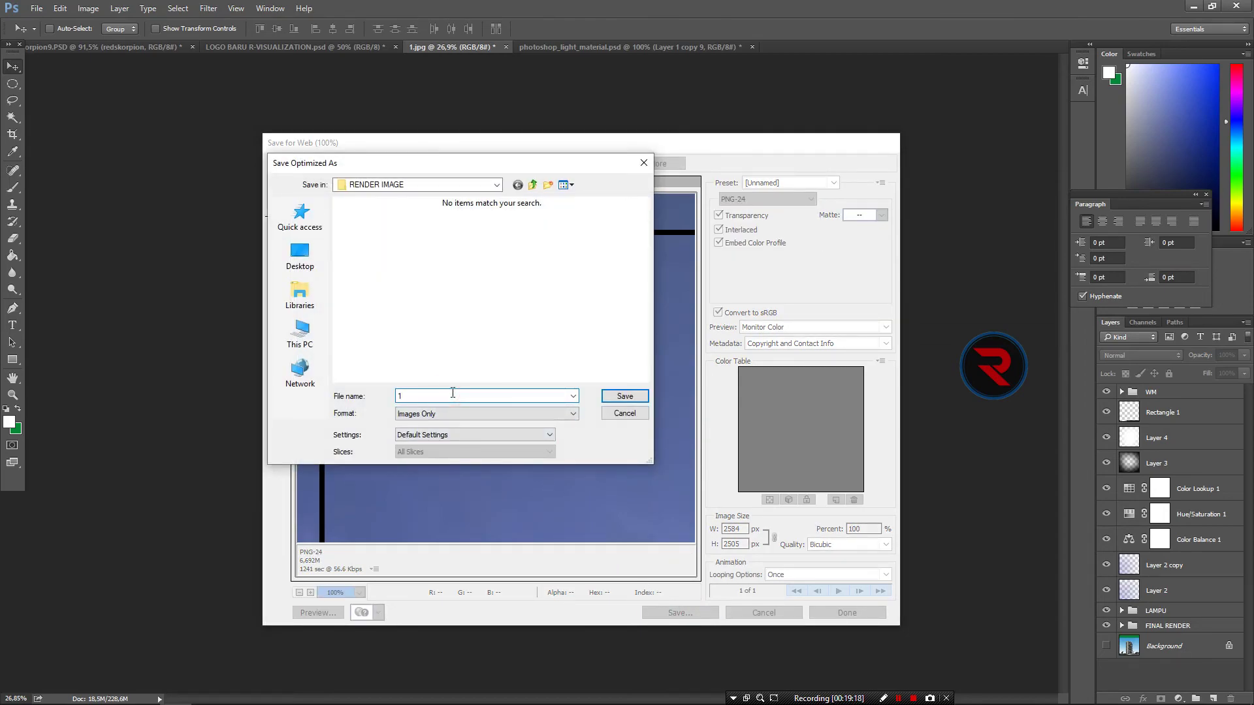
{"action": "type", "text": "L RENDER"}
{"action": "key", "text": "Return"}
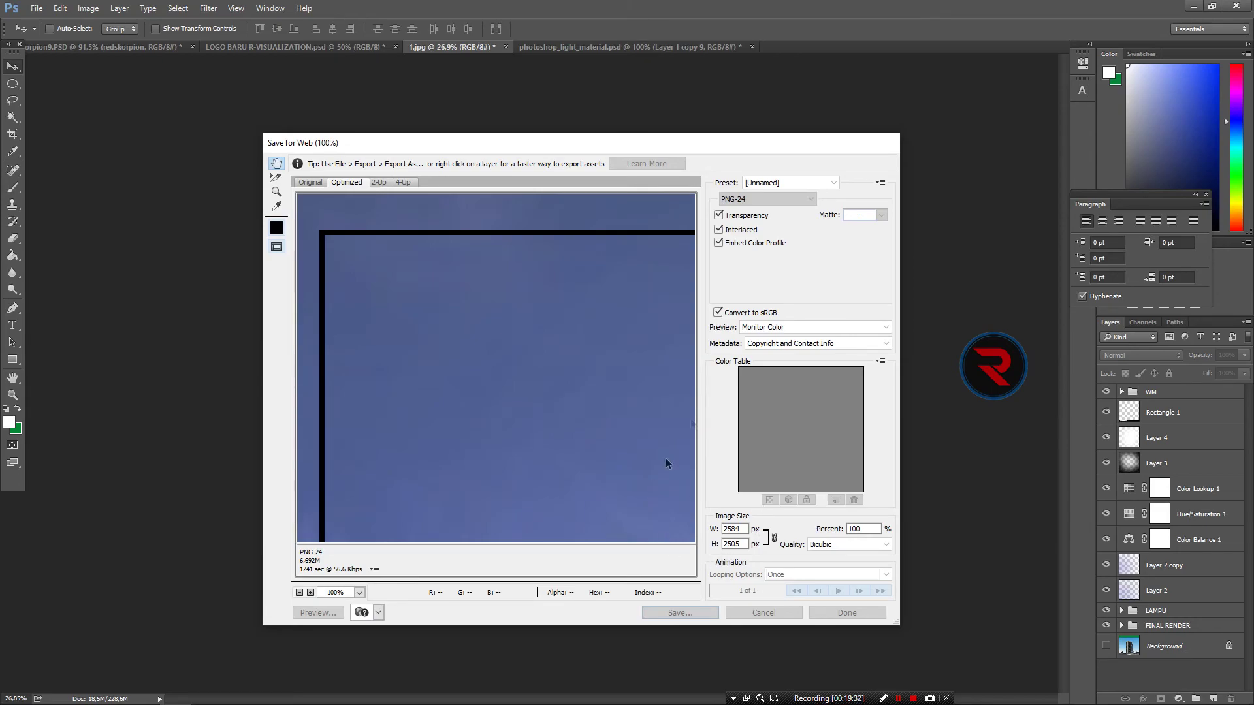
{"action": "key", "text": "Escape"}
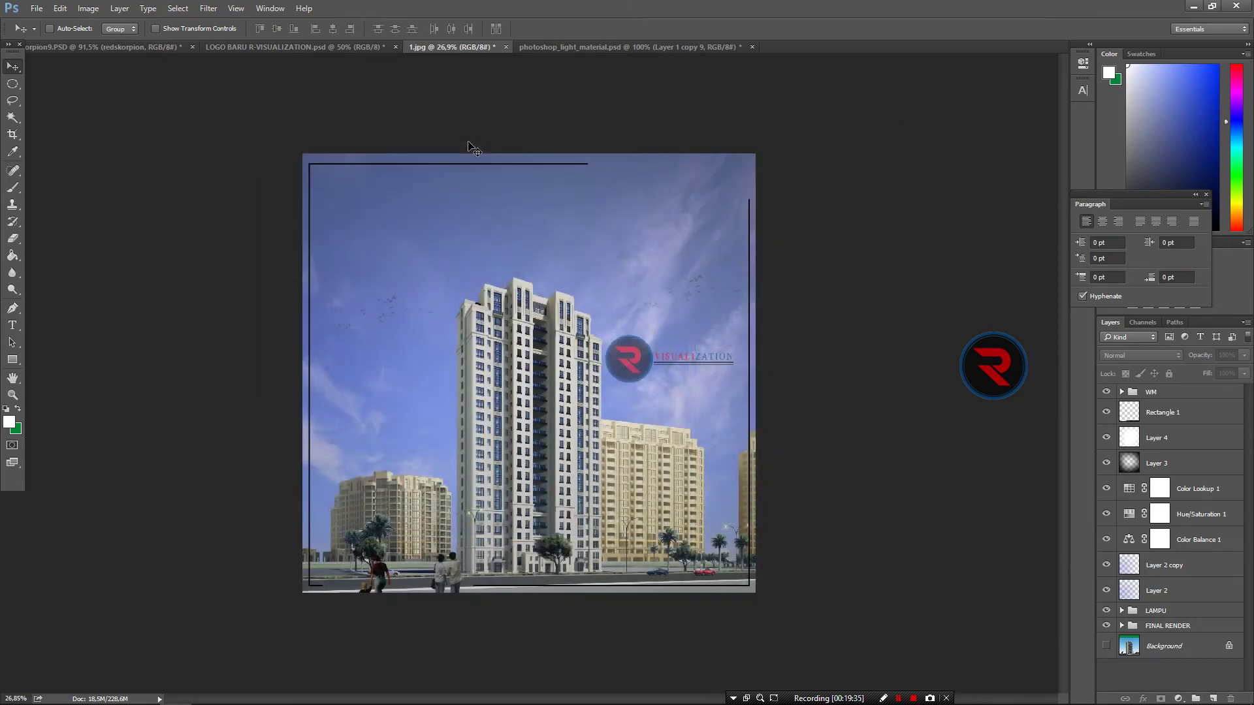
Step: Save the layered document as 1.psd, accepting the default Photoshop format options
{"action": "key", "text": "ctrl+shift+s"}
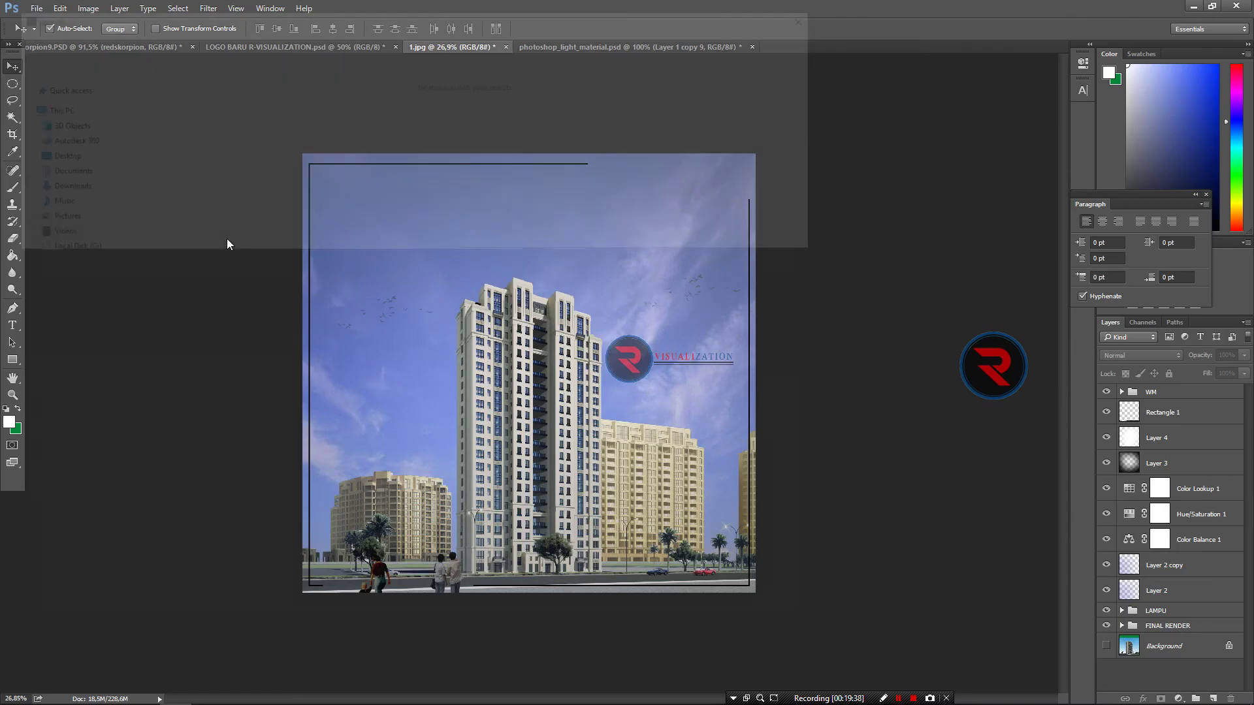
{"action": "key", "text": "Return"}
{"action": "left_click", "coordinate": [784, 214]}
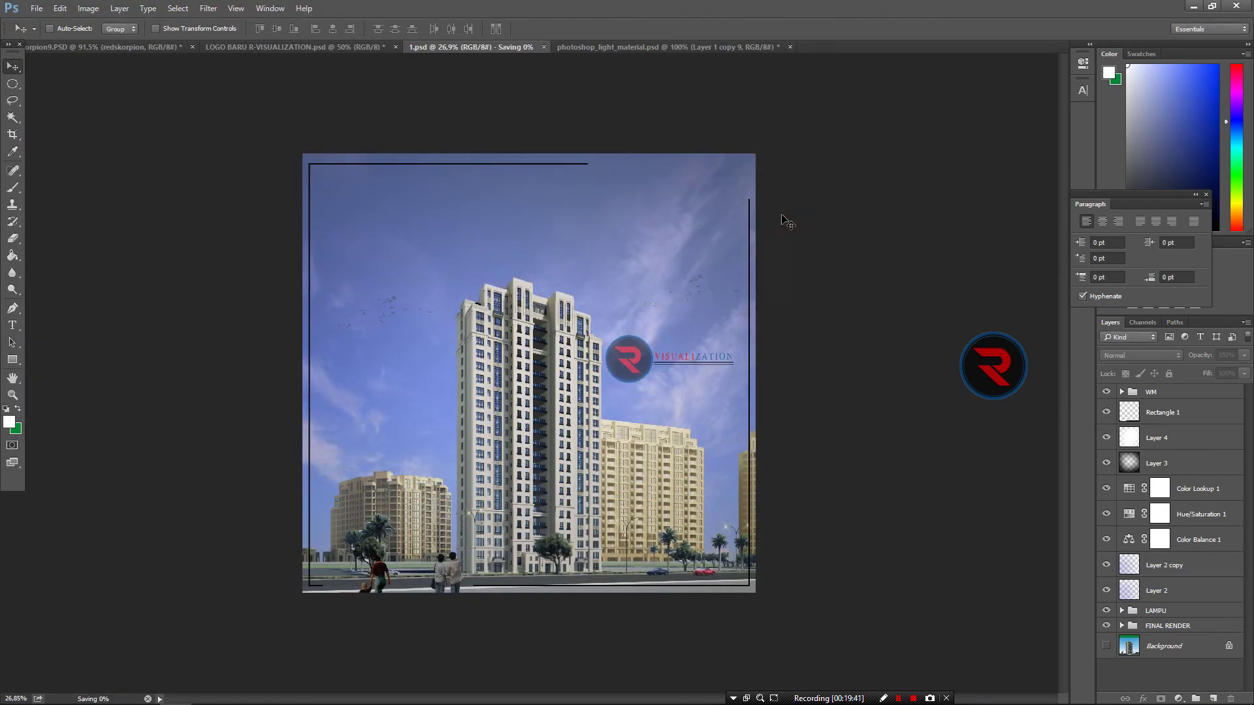